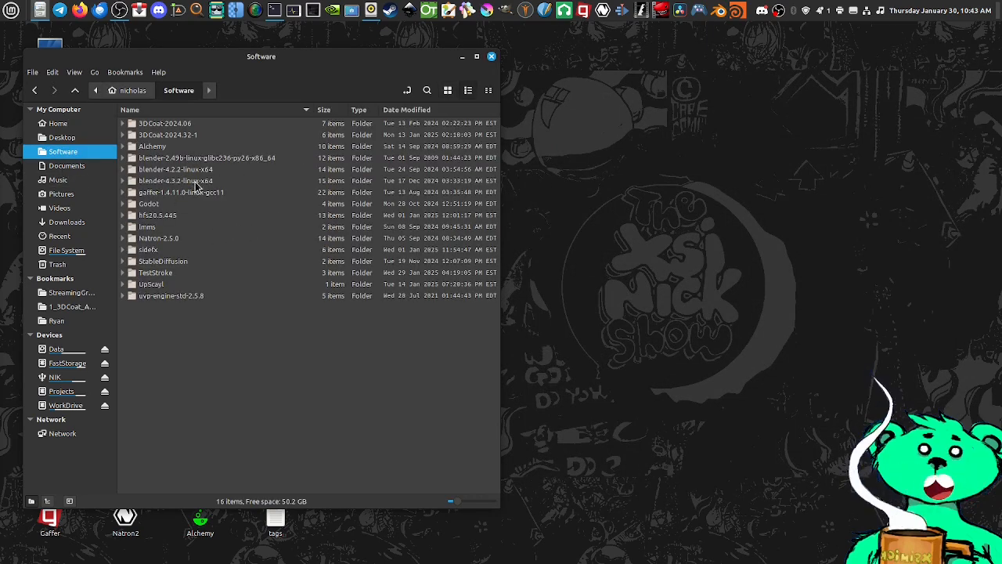
Step: Launch Blender 4.3.2 from the blender-4.3.2-linux-x64 software folder and dismiss the splash screen
double_click(197, 183)
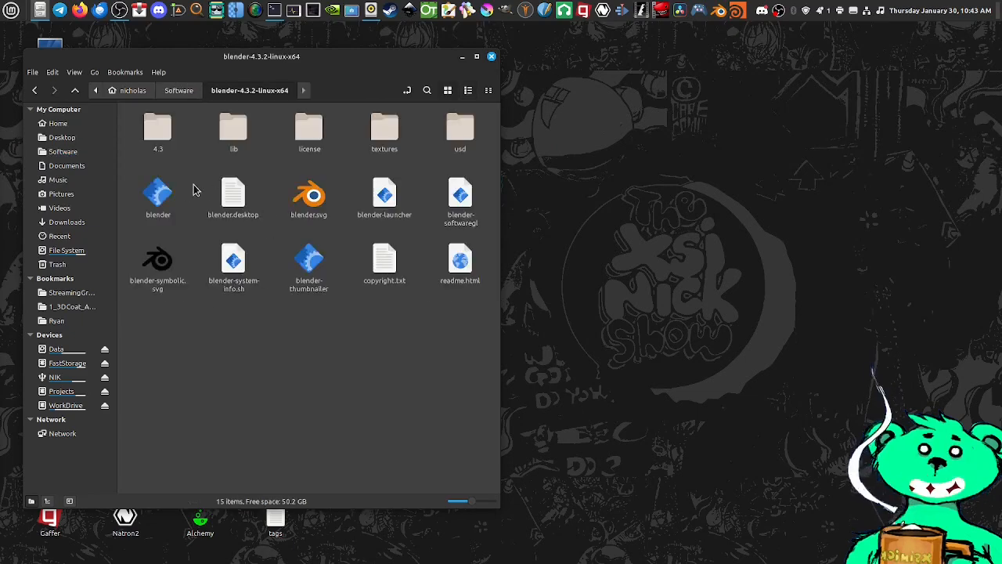
double_click(161, 194)
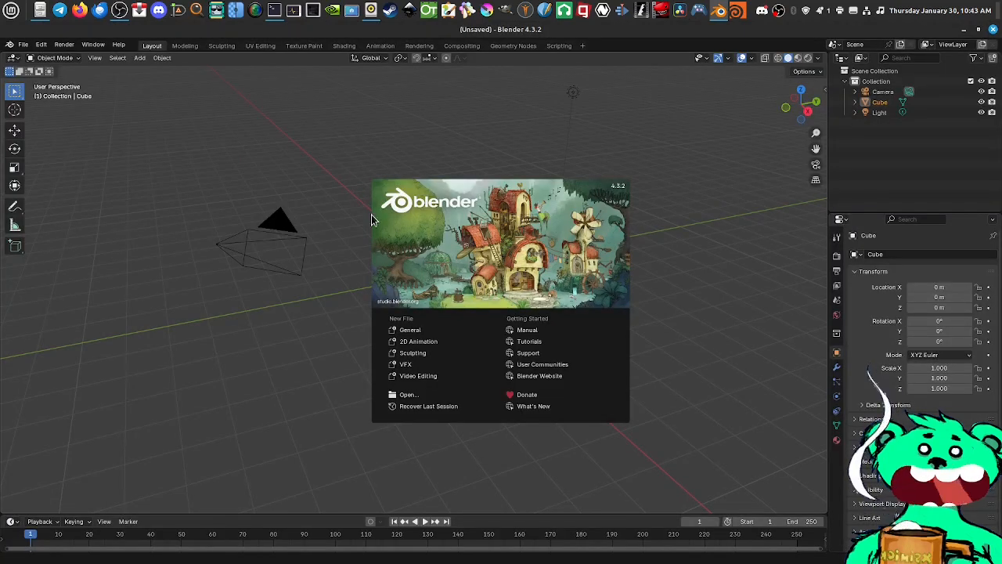
click(332, 225)
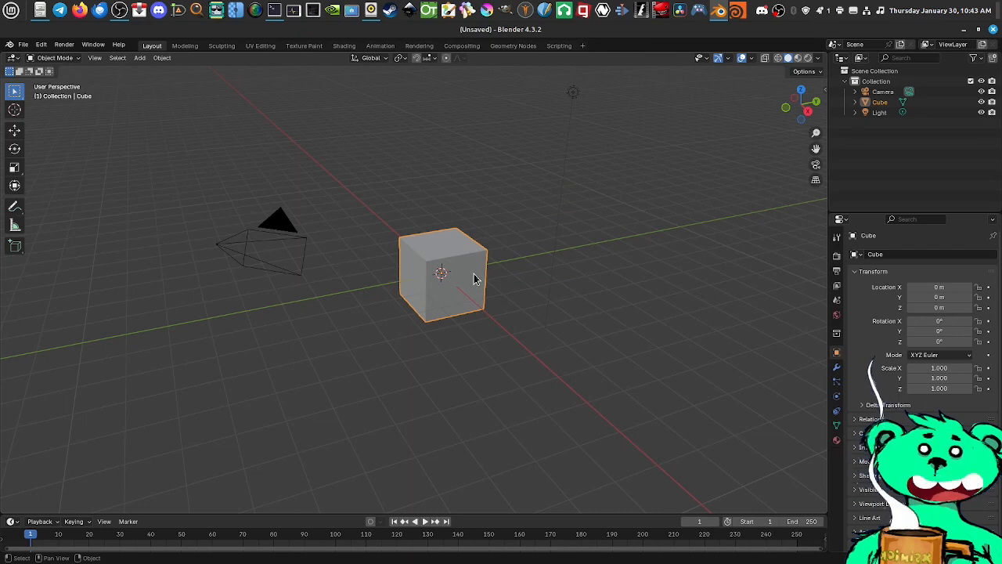
Step: Select the default light and camera in turn, and delete the default cube from the scene
shift+middle_drag(476, 274, 455, 296)
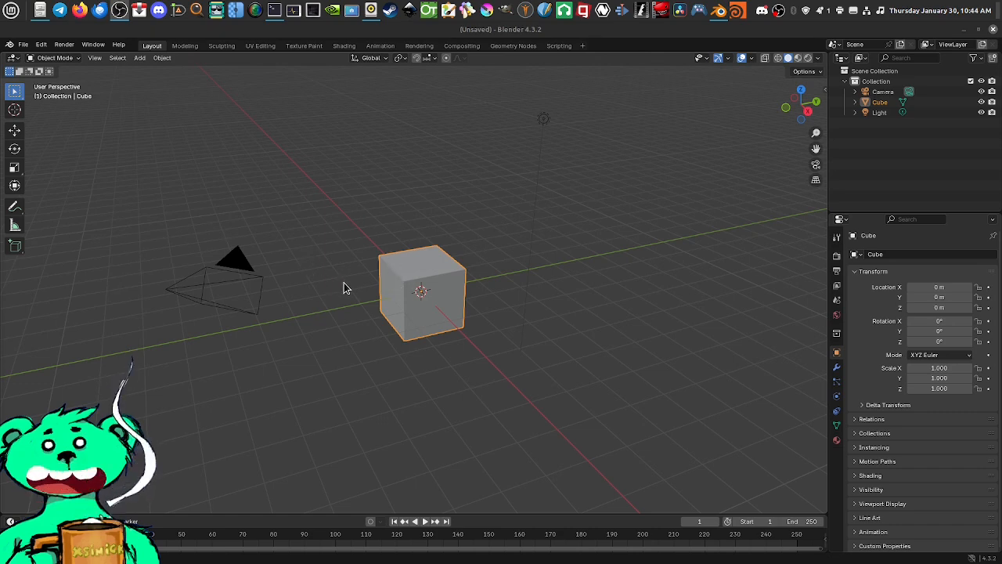
middle_drag(496, 306, 448, 188)
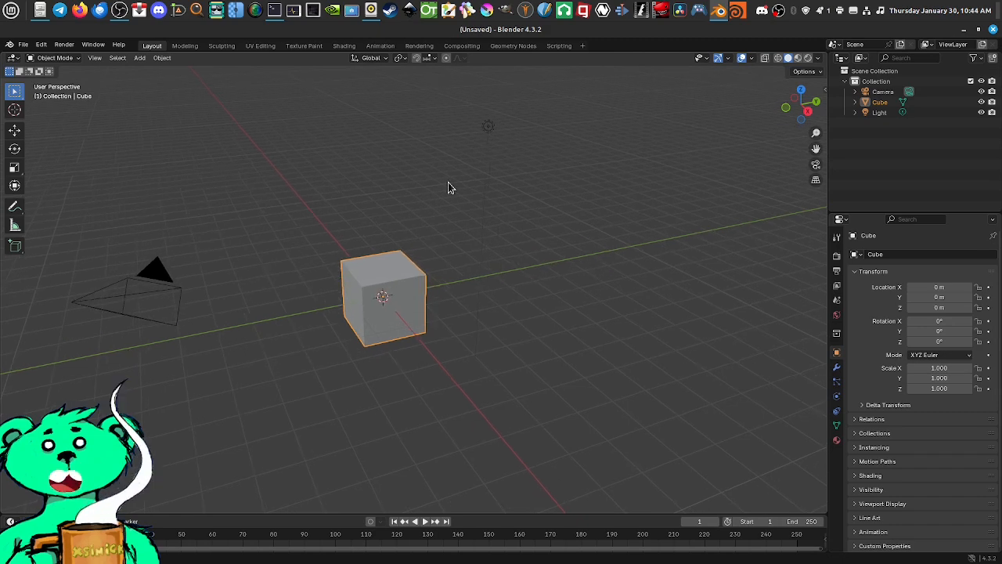
click(488, 126)
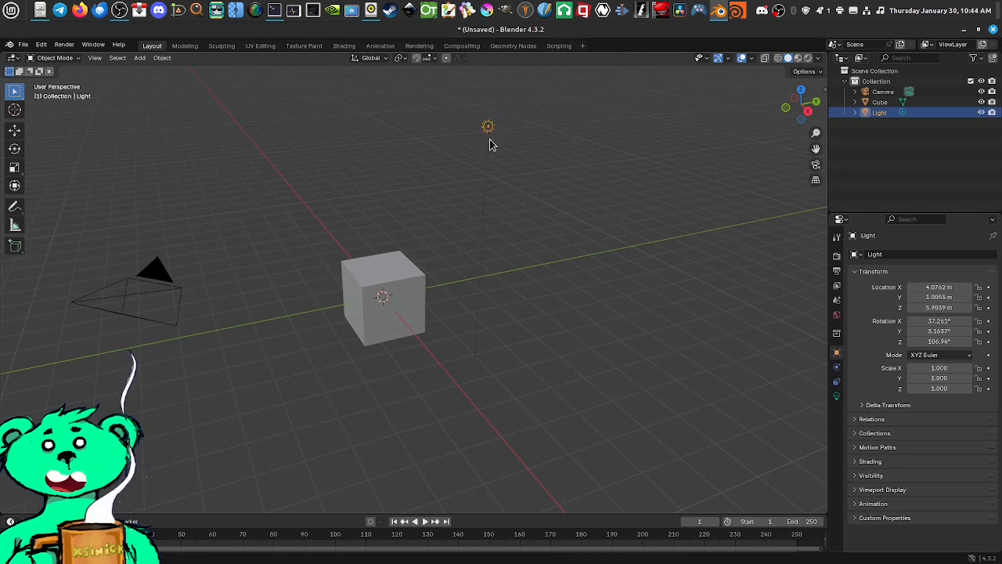
click(151, 279)
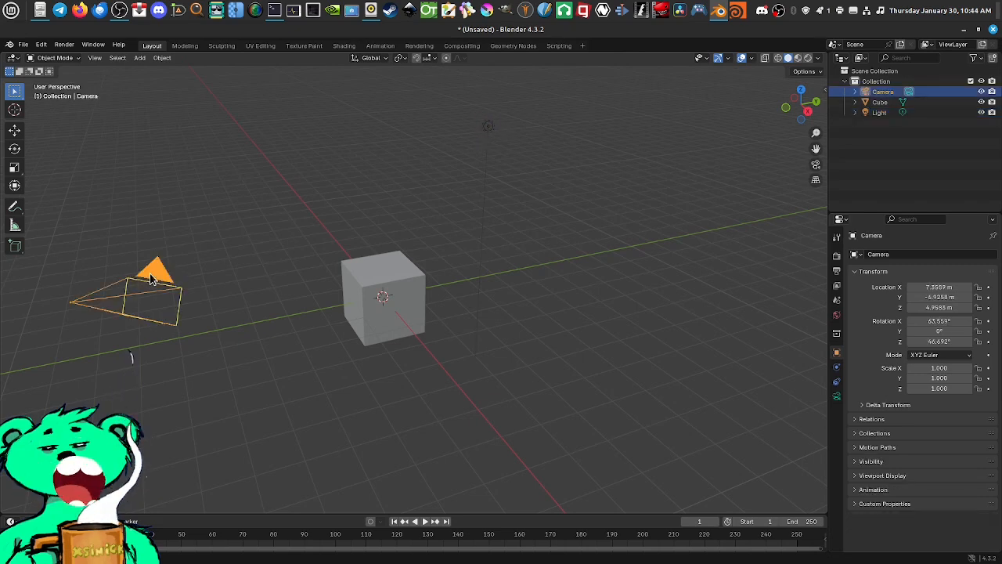
middle_drag(448, 305, 442, 276)
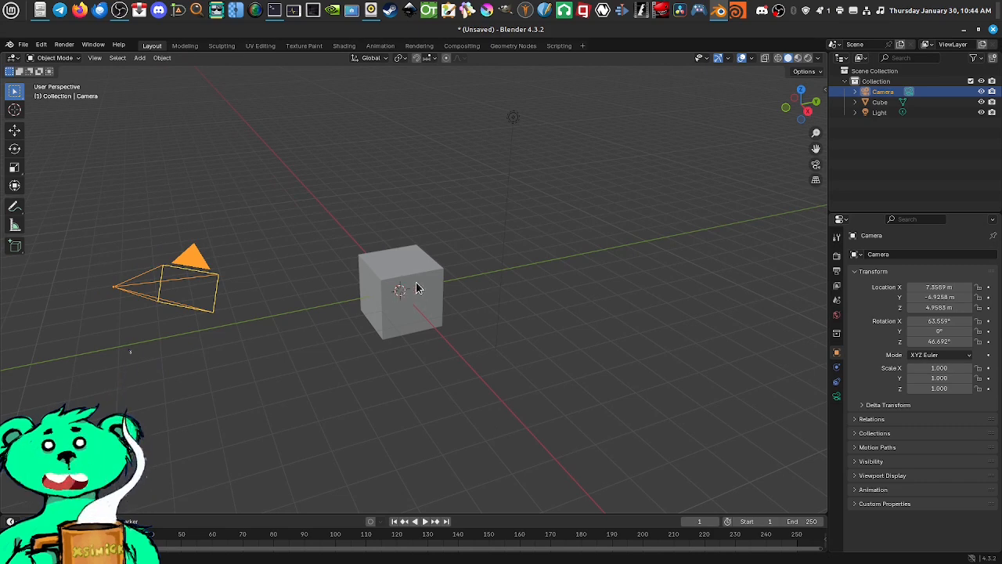
click(413, 283)
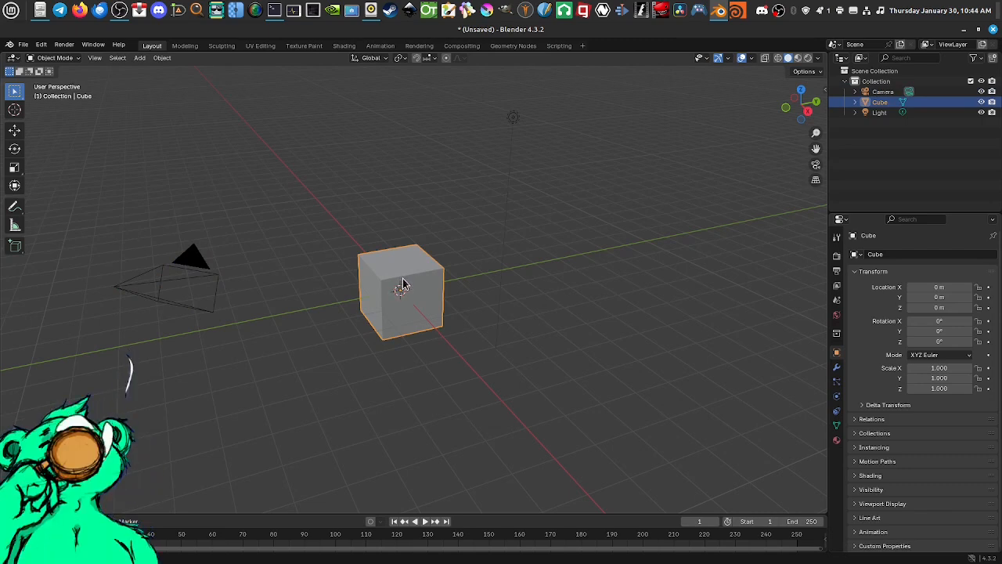
key(Delete)
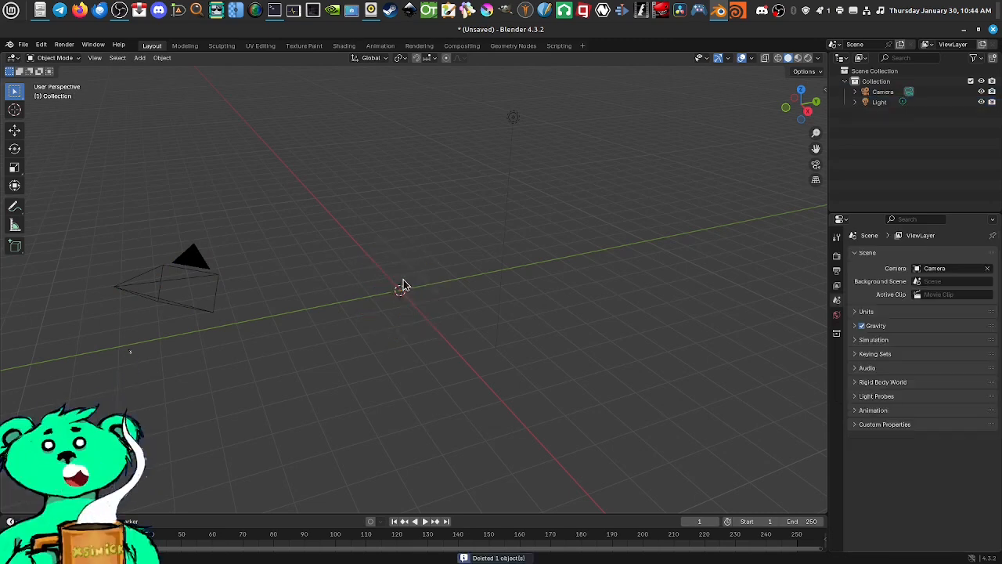
Step: Show and hide the 3D viewport's sidebar and its toolbar
click(823, 89)
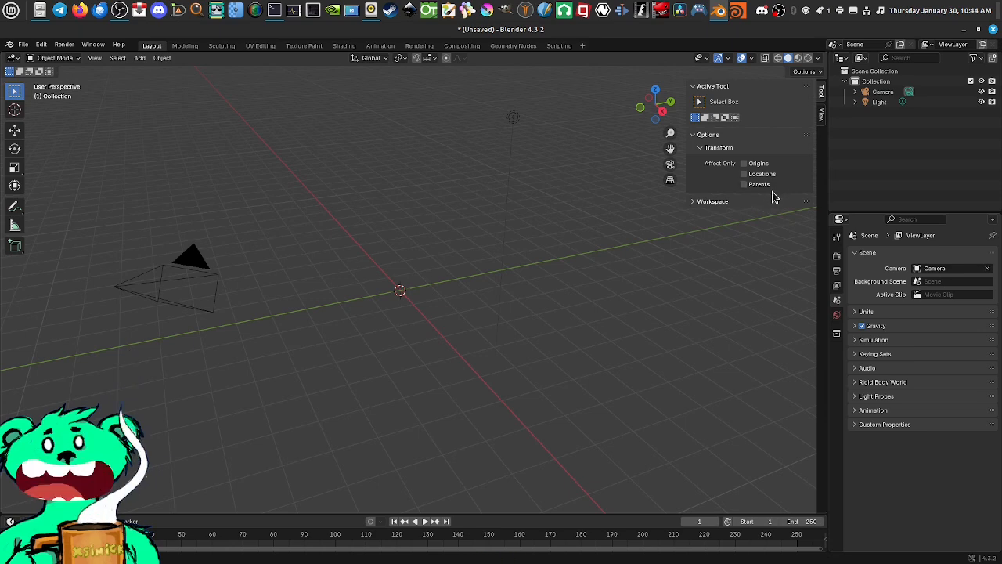
key(n)
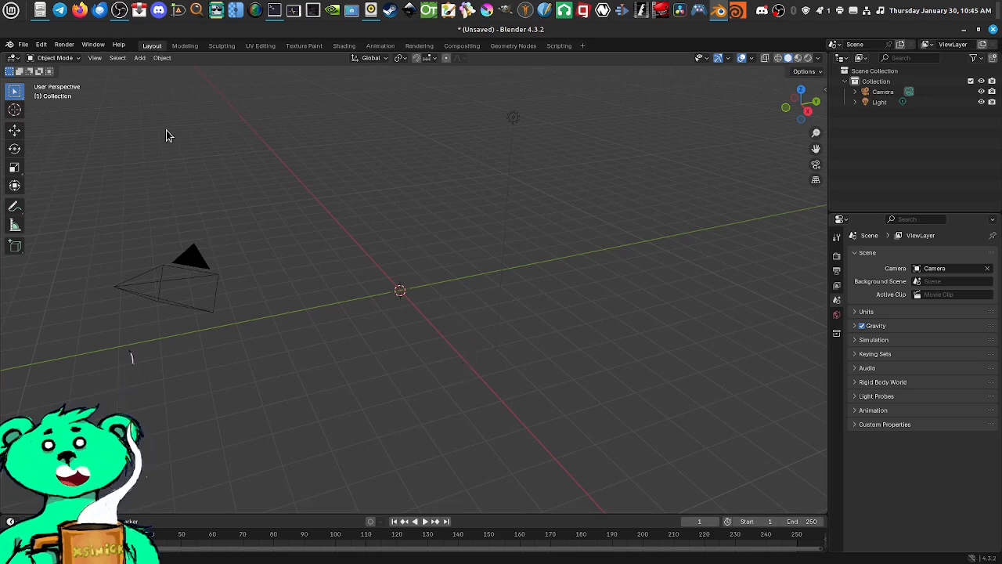
key(n)
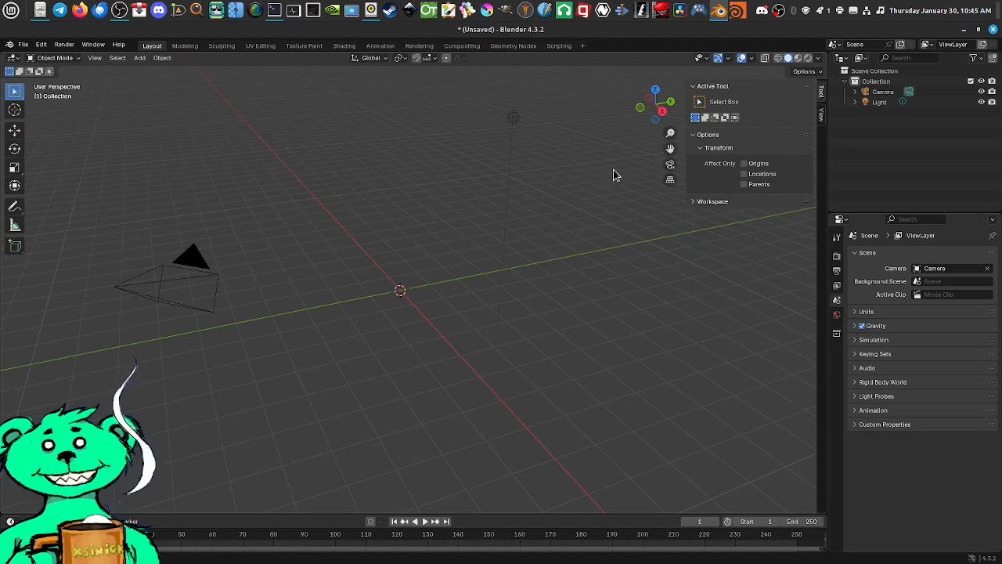
key(n)
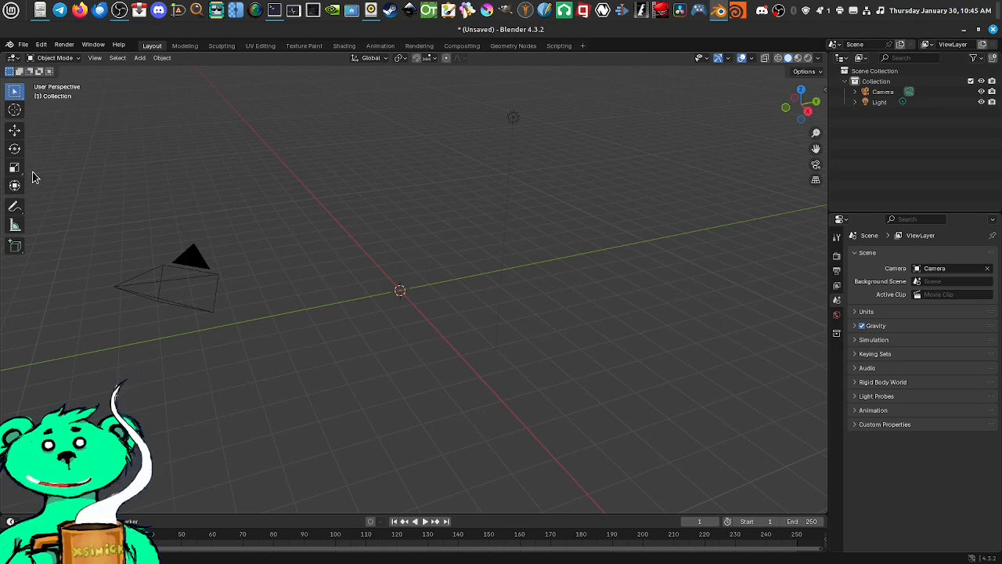
key(t)
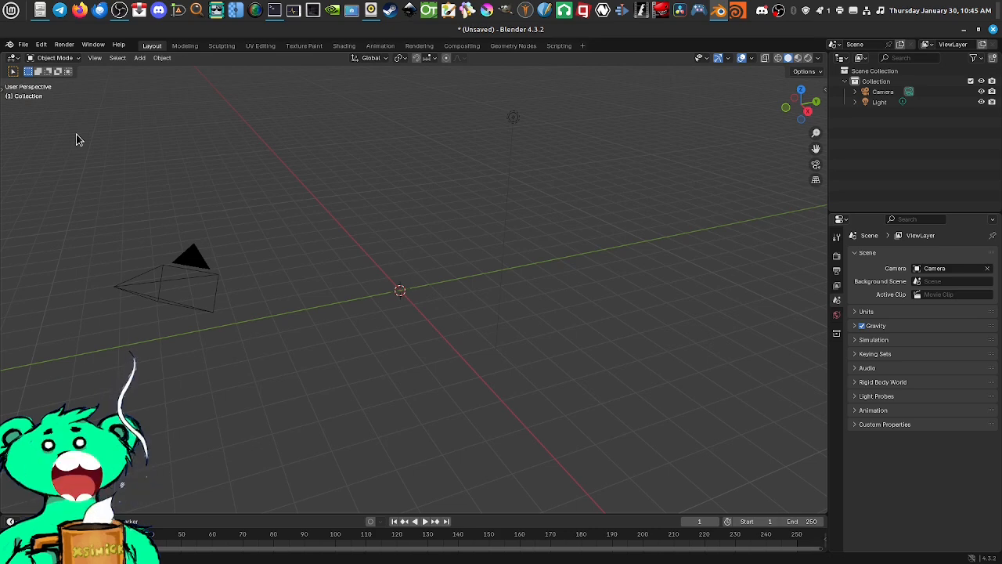
key(t)
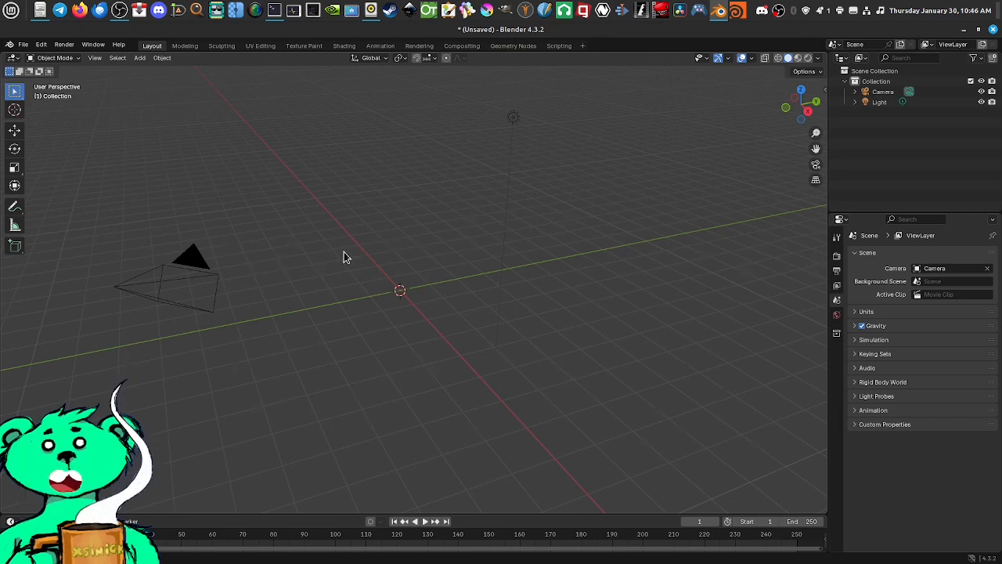
Step: Add a text object at the world origin
key(shift+a)
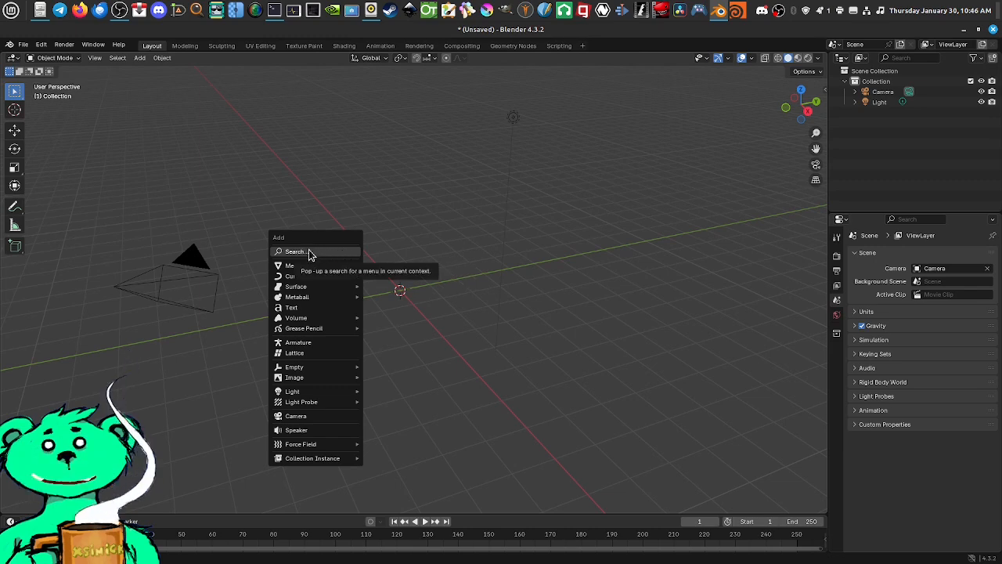
mouse_move(309, 269)
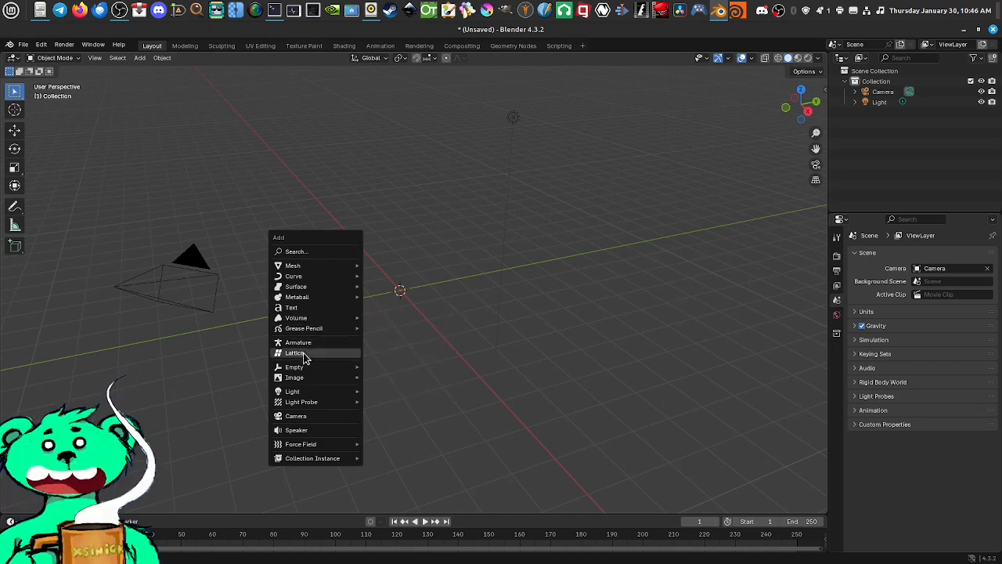
click(313, 310)
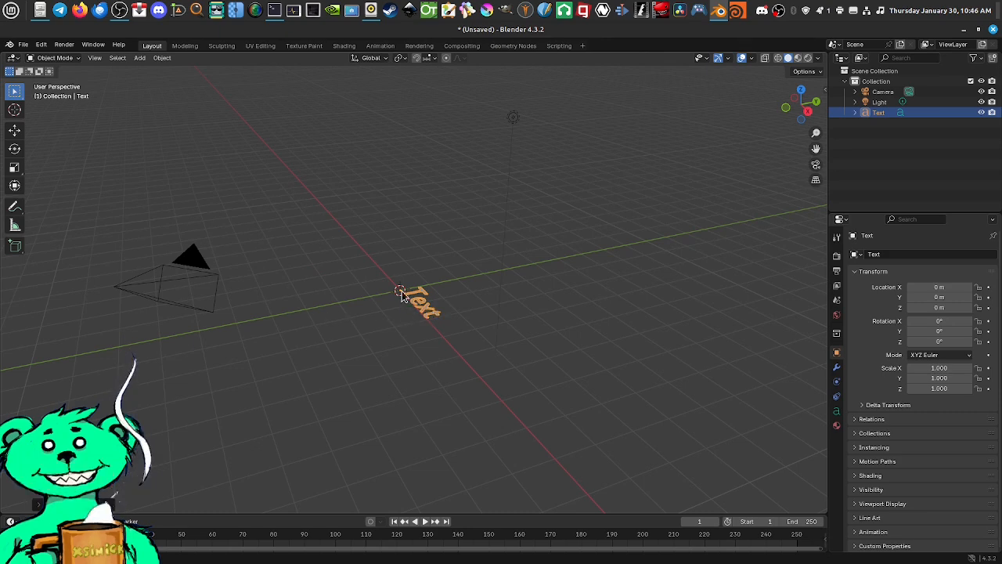
Step: Examine the new text object up close, ending on a readable view from the front and above
scroll(423, 308, up, 3)
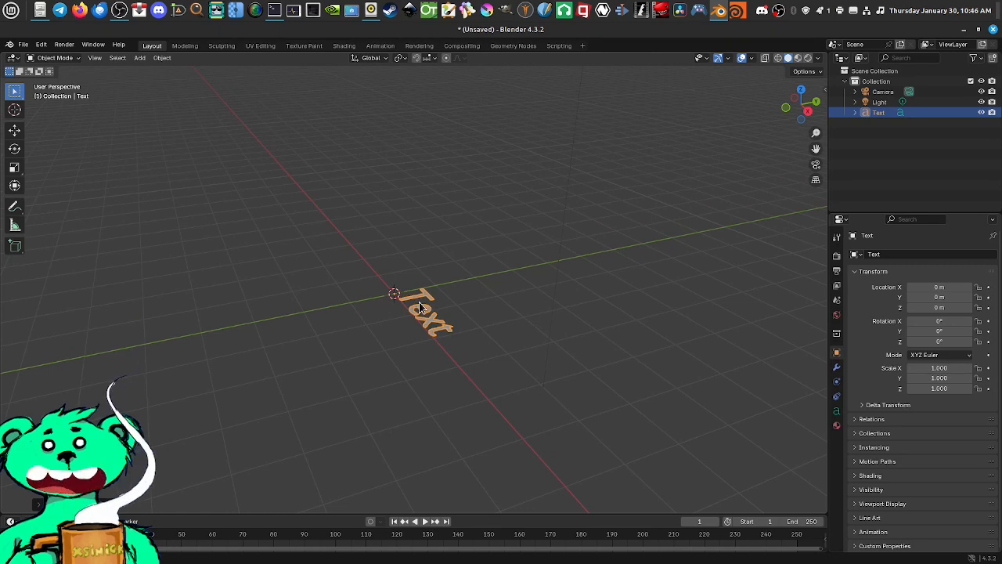
scroll(419, 305, down, 2)
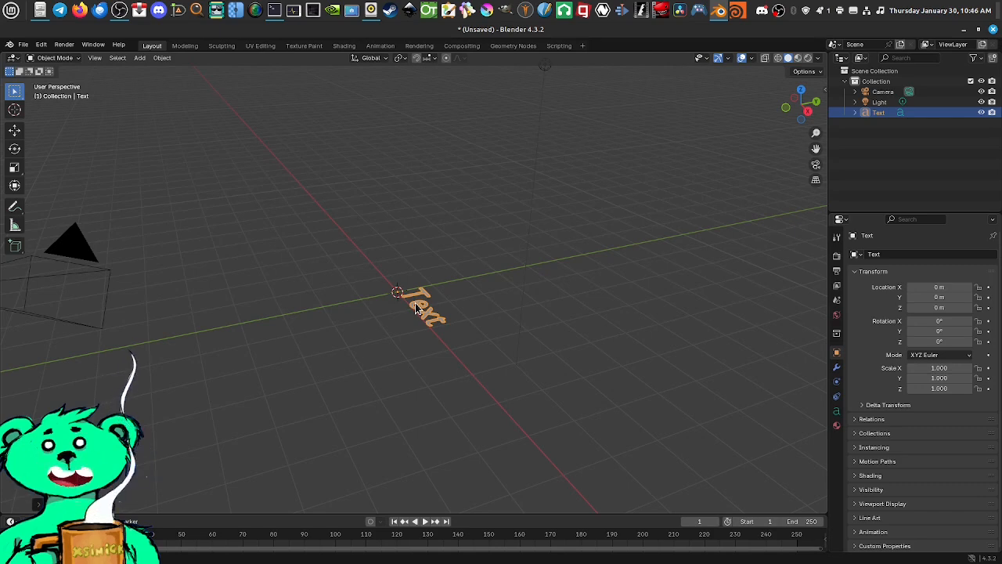
scroll(415, 302, up, 8)
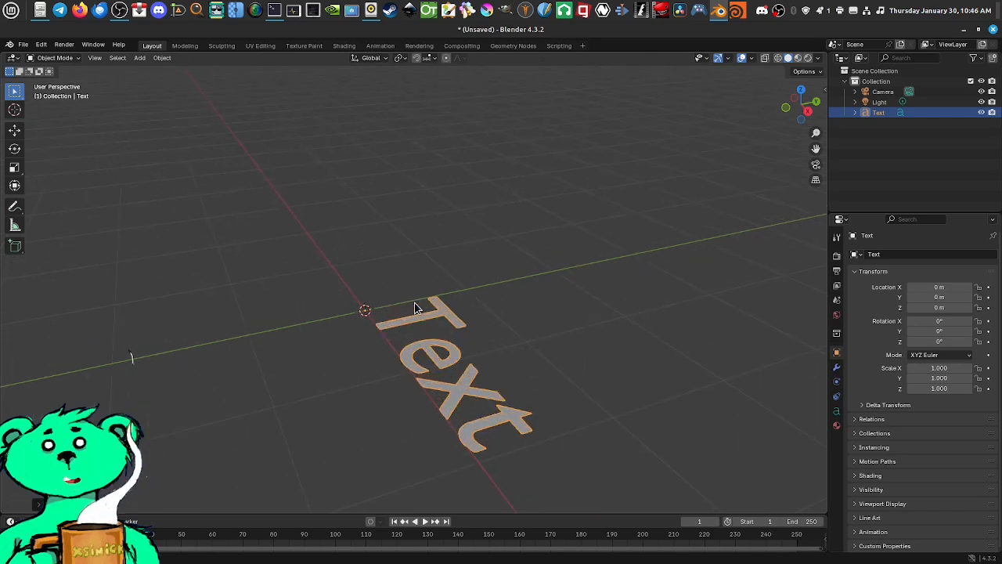
scroll(427, 327, down, 8)
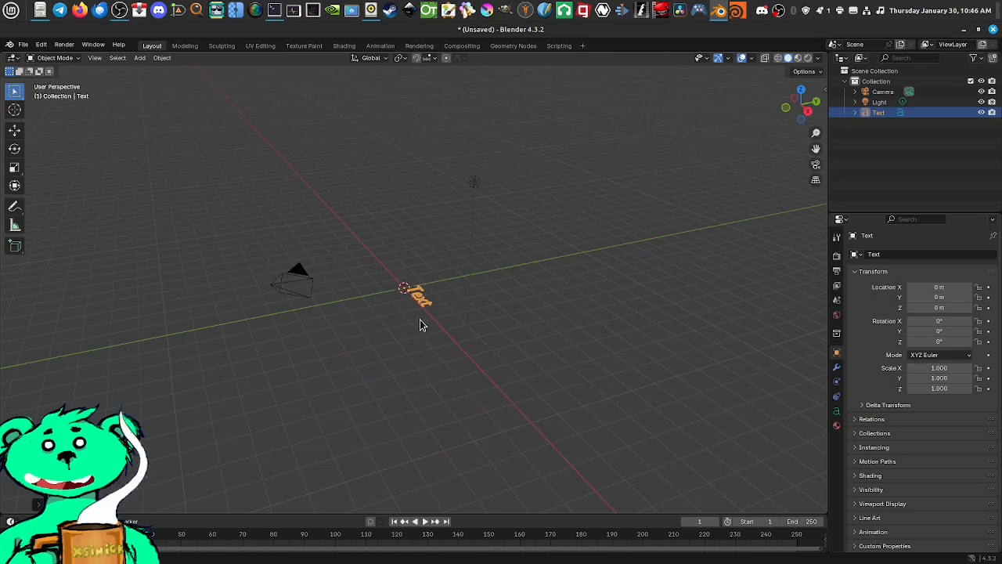
scroll(429, 304, up, 6)
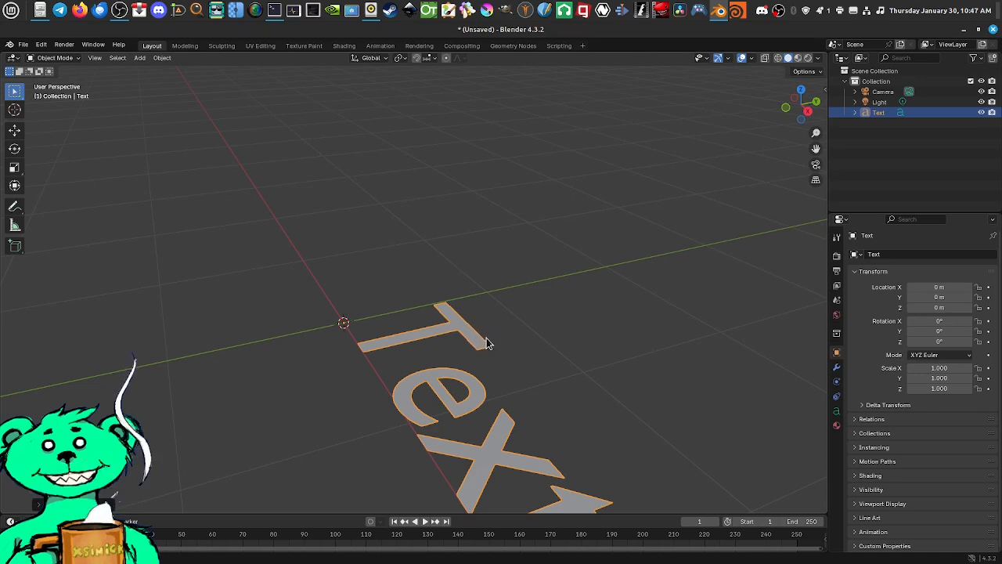
mouse_move(493, 351)
middle_down()
mouse_move(490, 339)
mouse_move(510, 396)
mouse_move(506, 359)
middle_up()
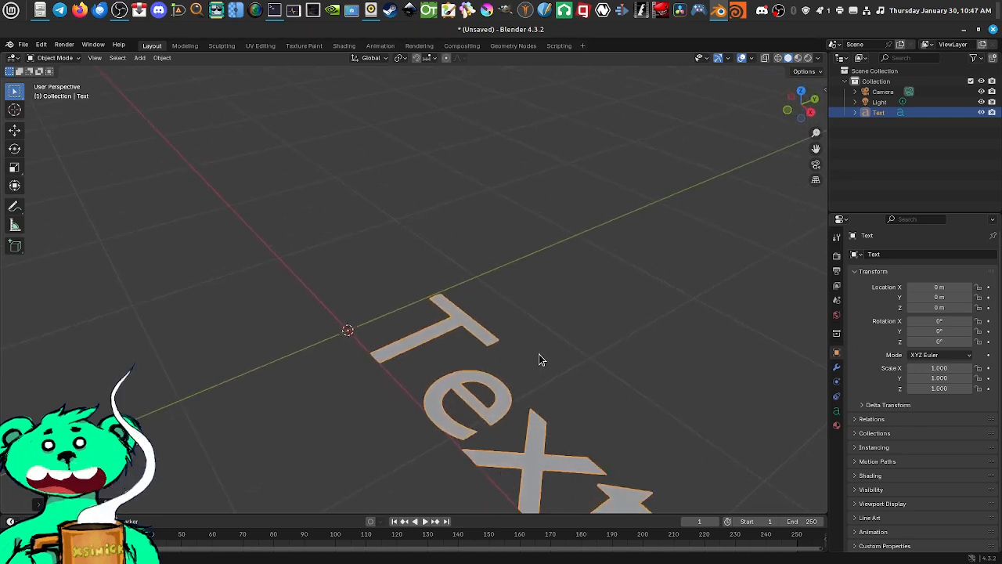
shift+middle_drag(549, 352, 443, 258)
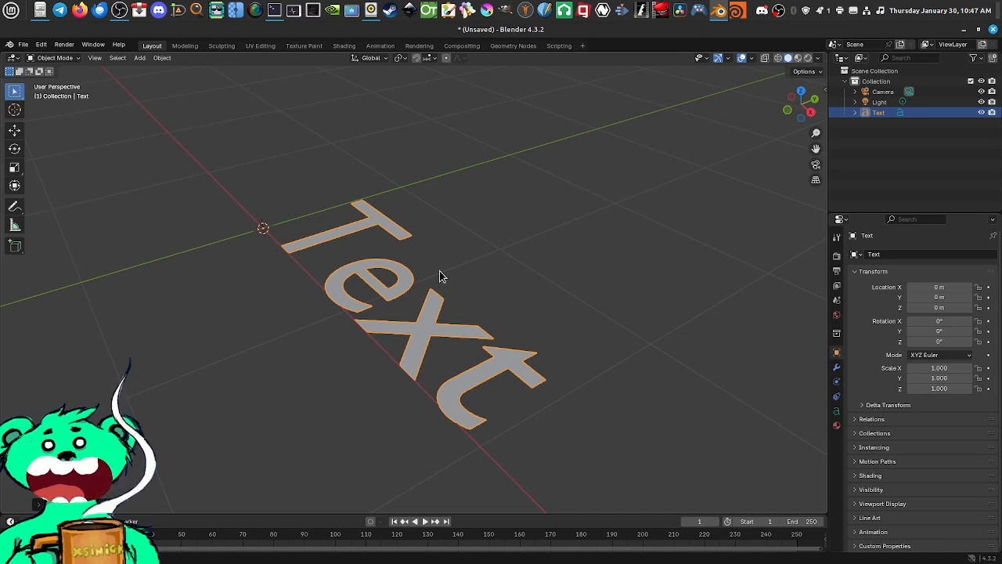
middle_drag(429, 276, 472, 288)
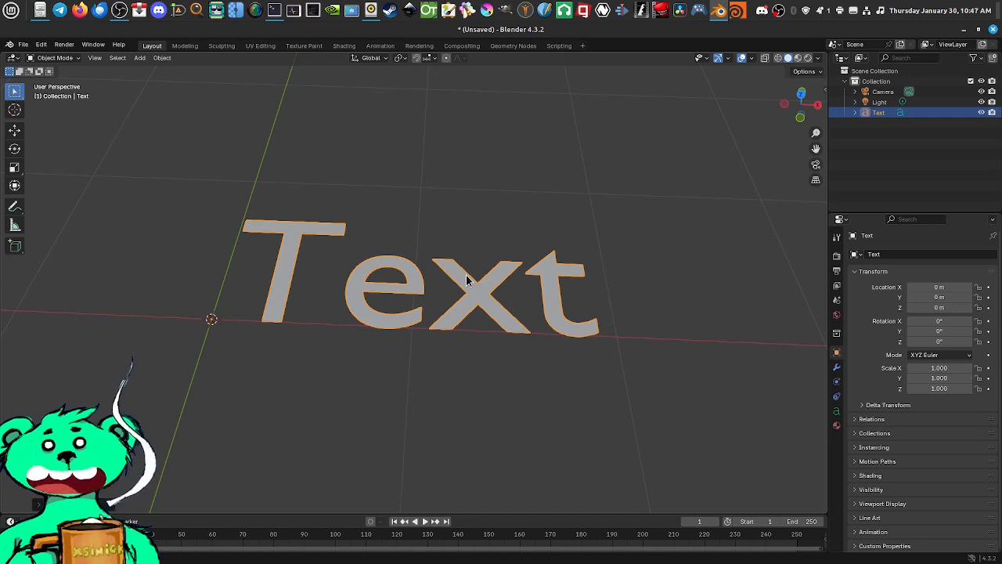
Step: Review the Window shortcuts in the Keymap preferences, and close the preferences
click(41, 45)
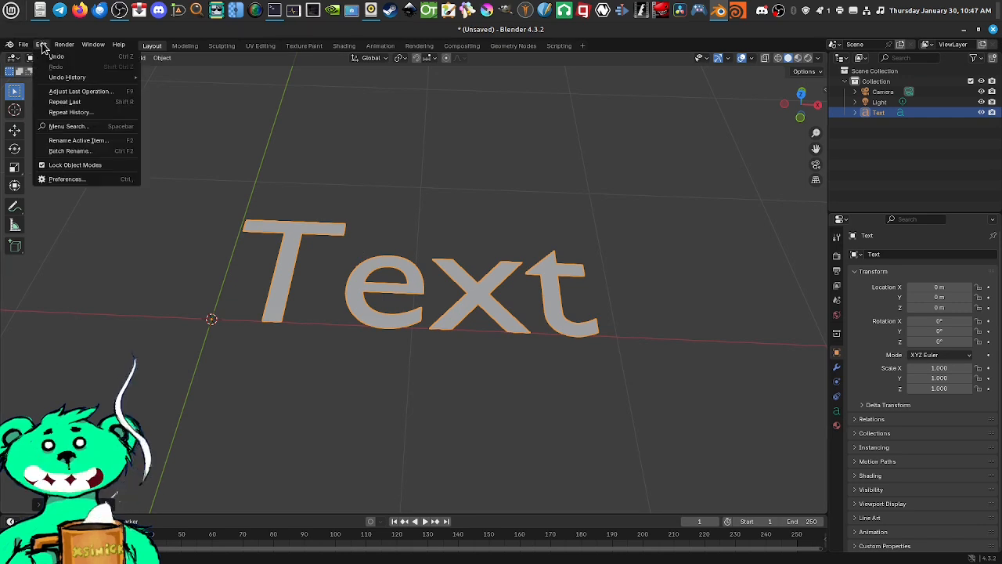
click(66, 180)
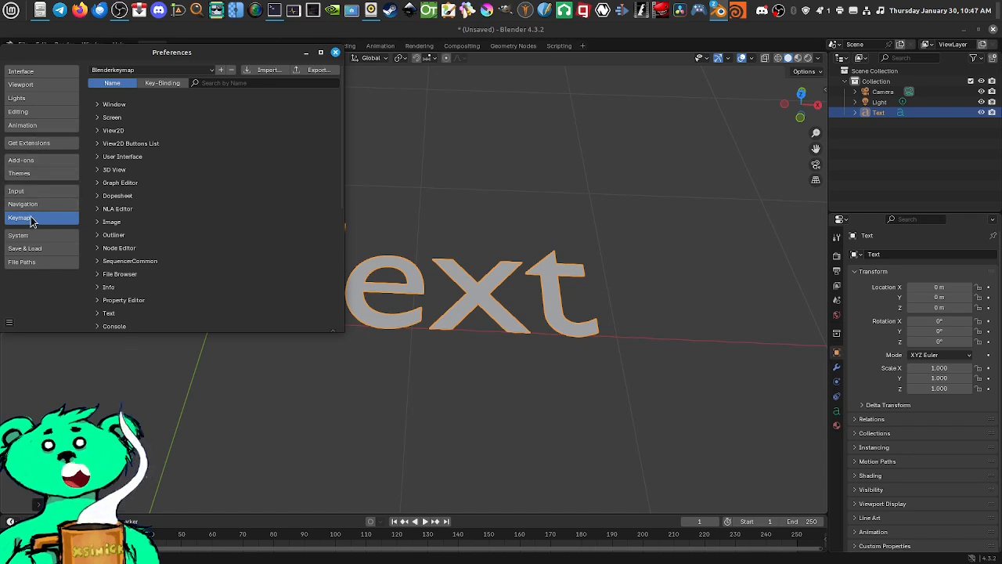
click(98, 104)
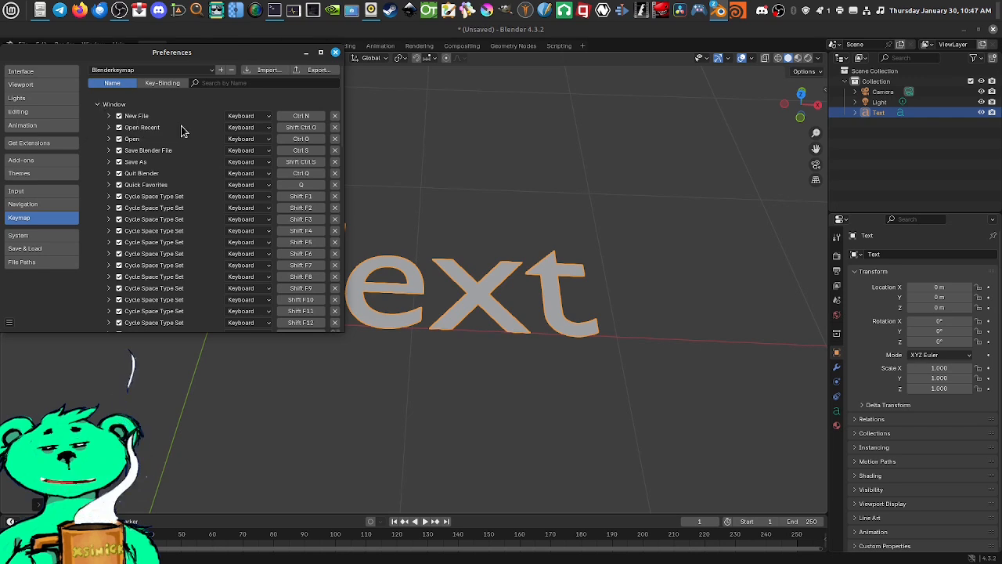
click(98, 105)
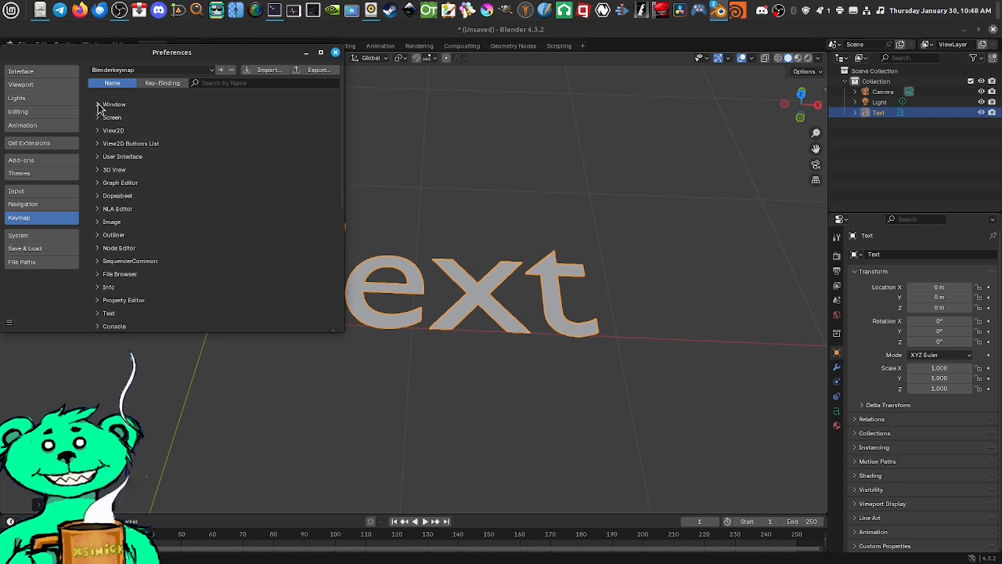
click(335, 53)
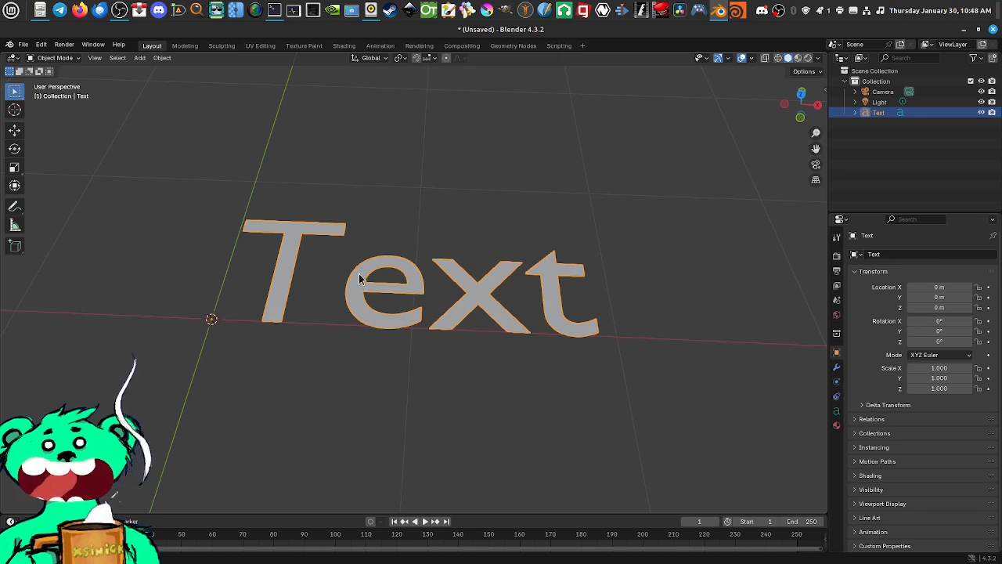
Step: Delete the text object and add a new text object at the world origin in its place
key(x)
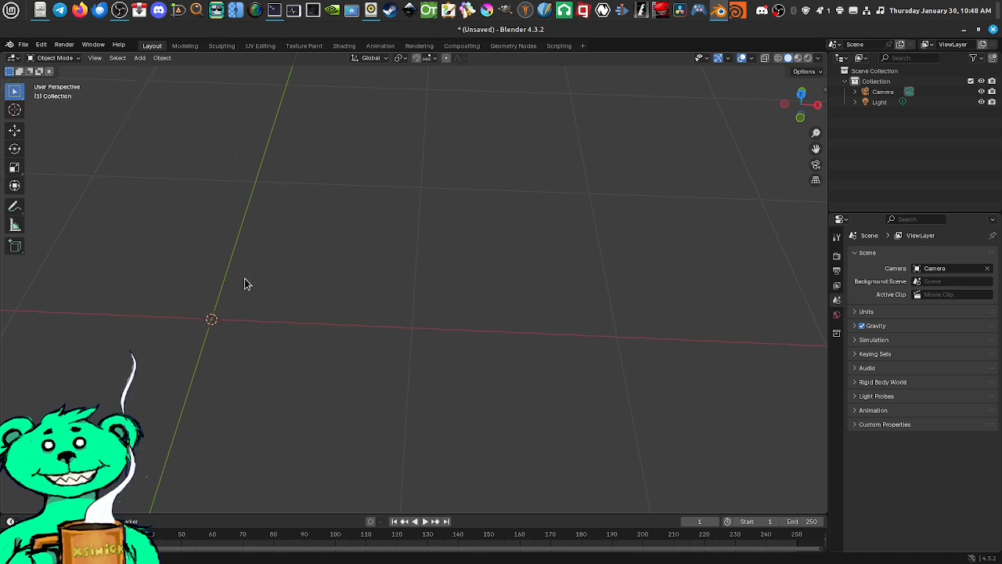
click(141, 60)
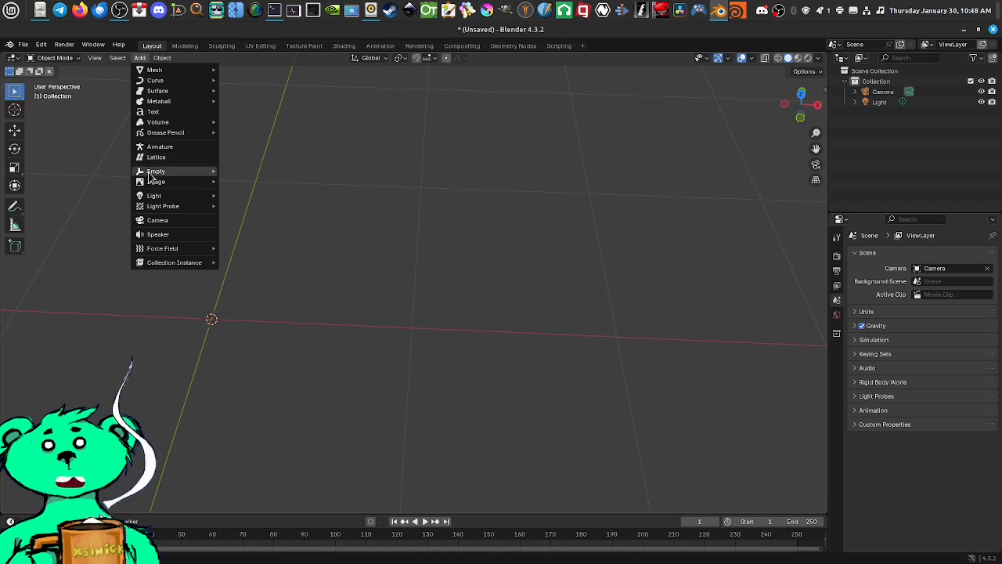
click(153, 113)
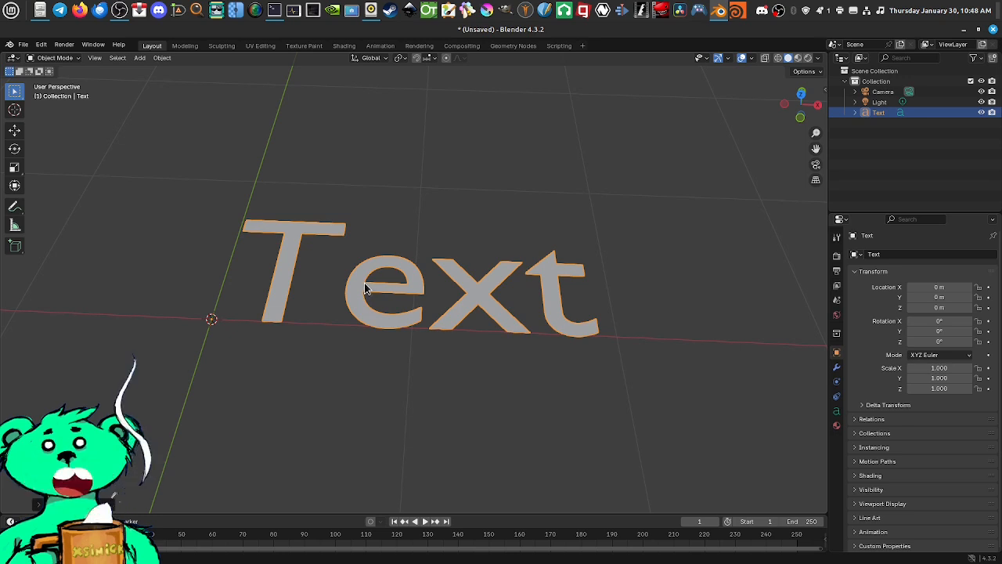
Step: Delete the selected text object from the scene
key(x)
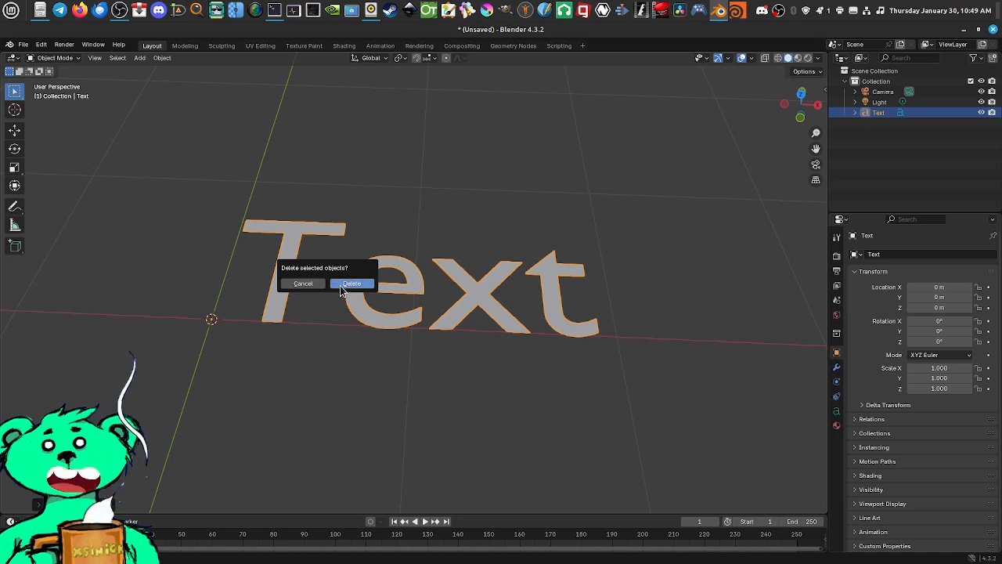
click(300, 283)
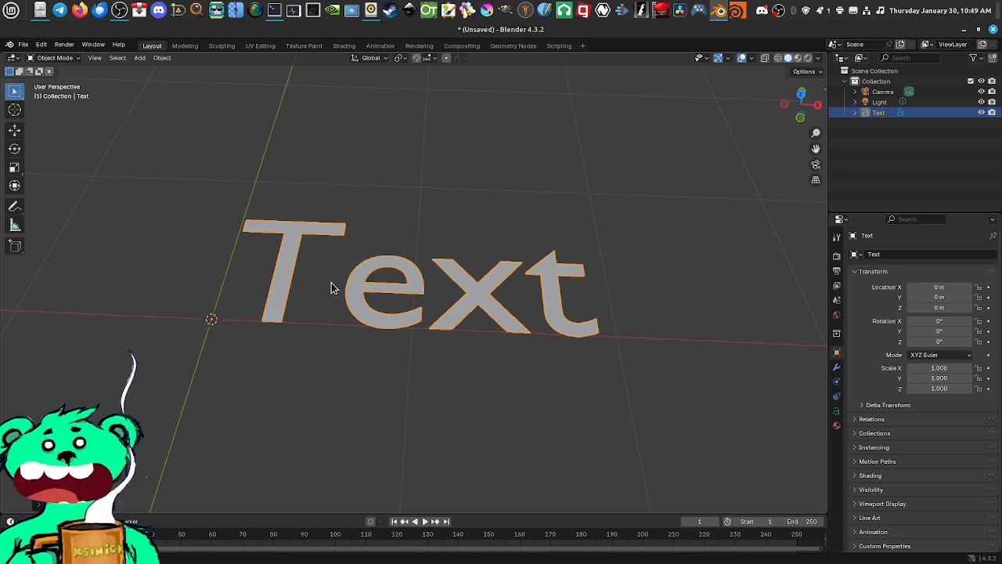
key(x)
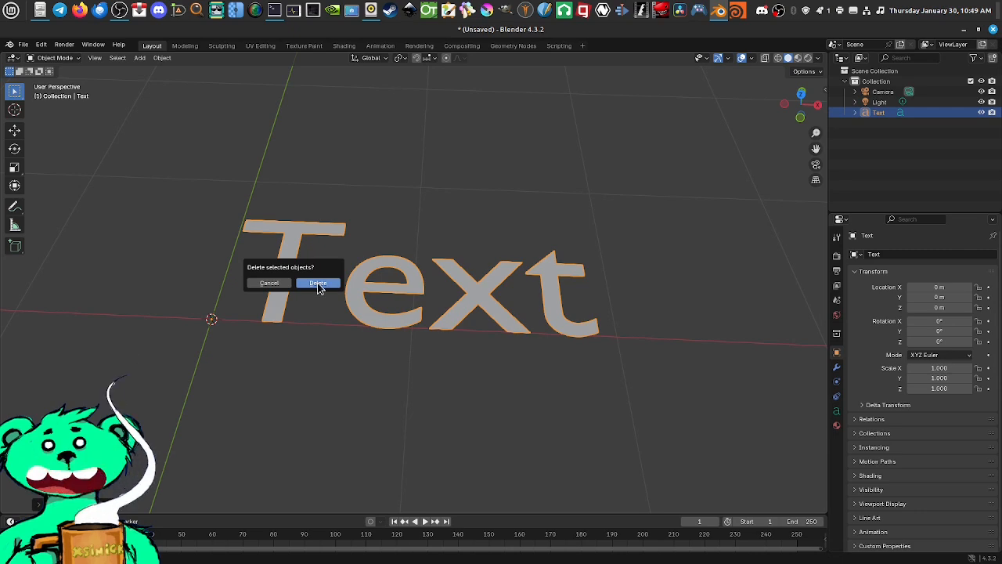
click(317, 285)
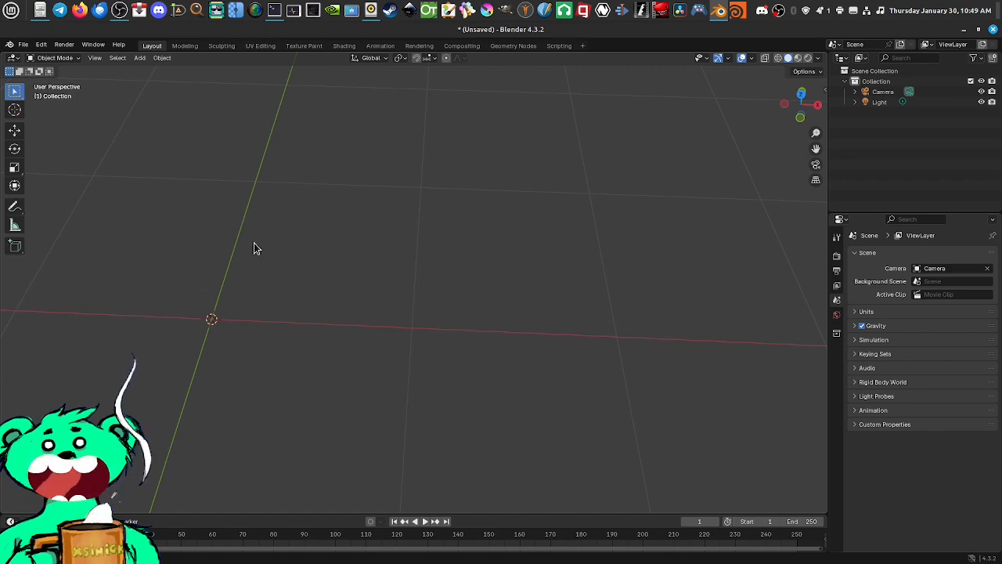
Step: Add a fresh text object at the world origin
click(141, 63)
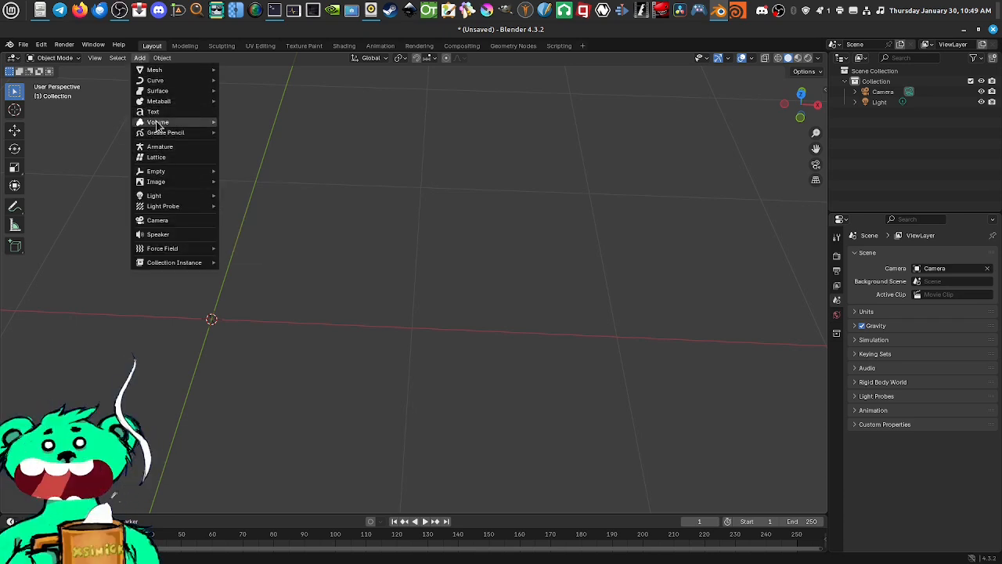
mouse_move(156, 71)
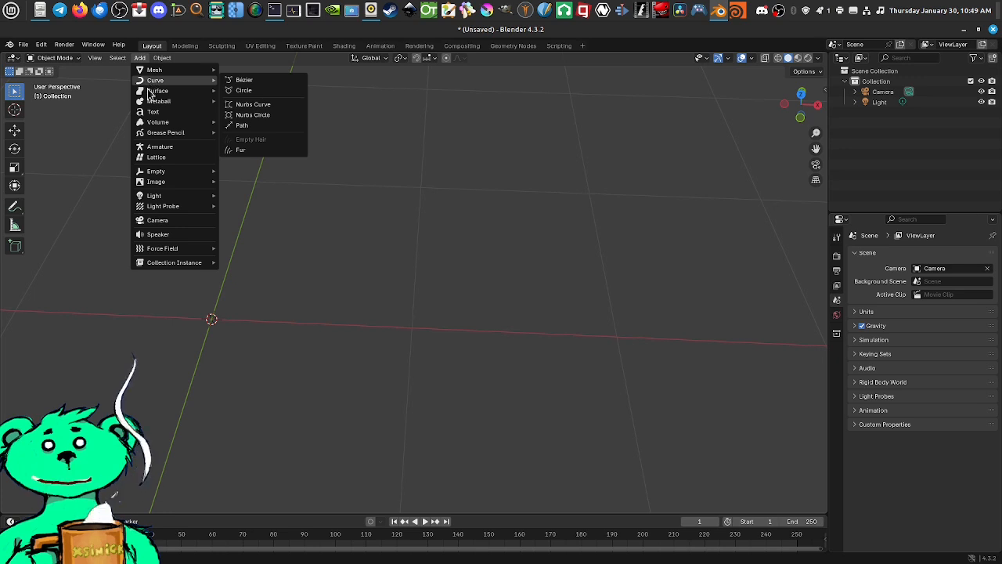
mouse_move(151, 91)
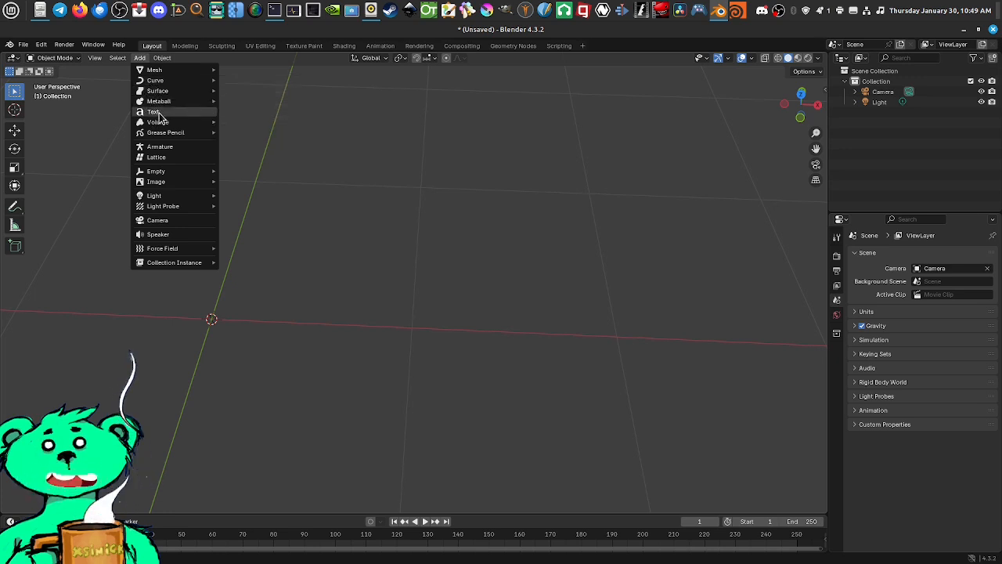
click(154, 115)
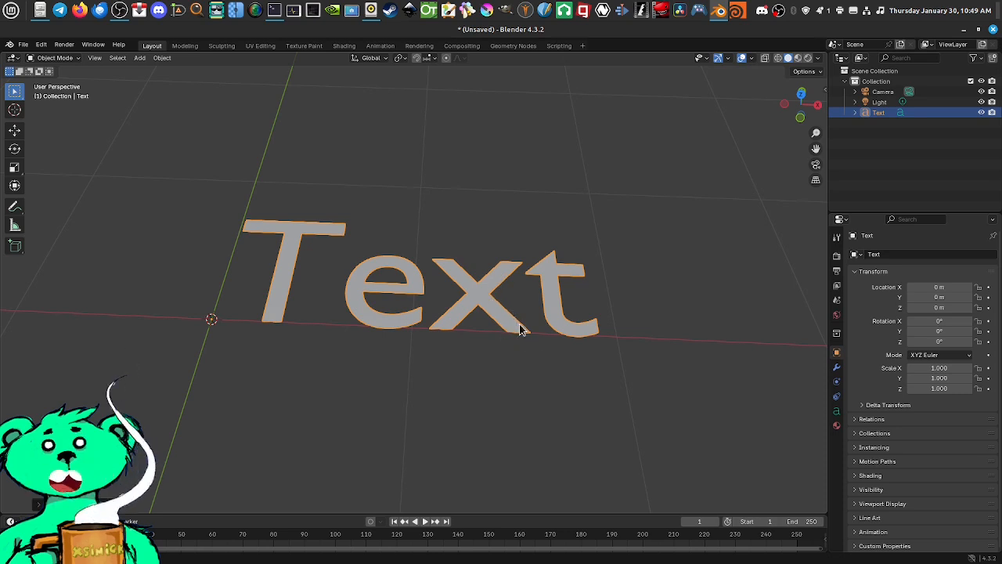
middle_drag(517, 342, 454, 277)
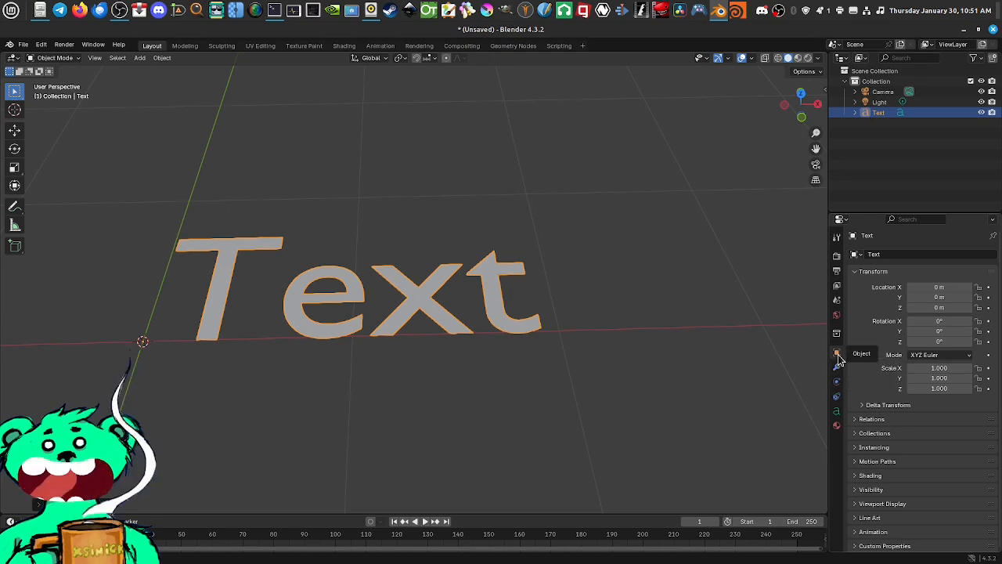
Step: Show the text object's data properties and enlarge the properties editor in height and width
click(837, 412)
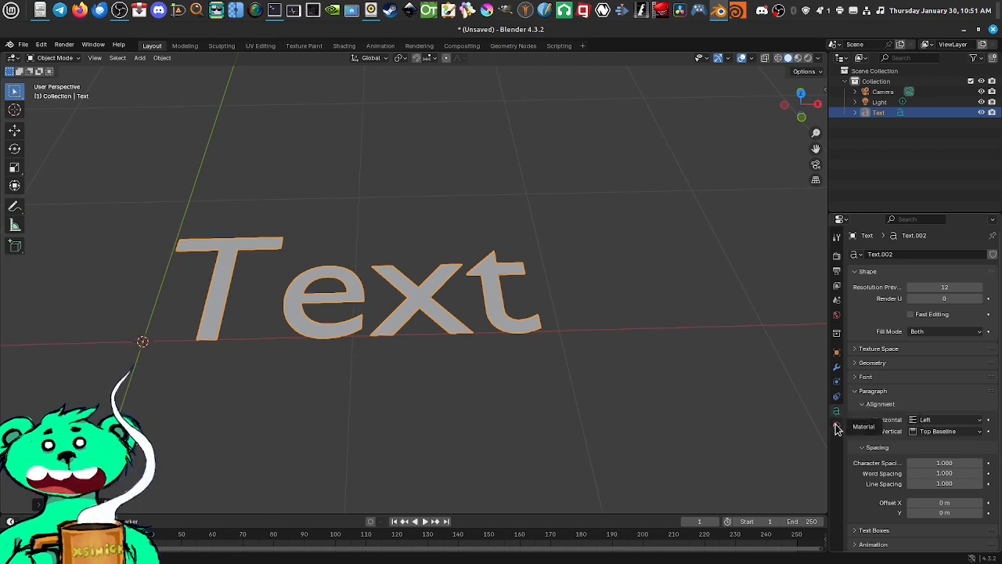
click(837, 427)
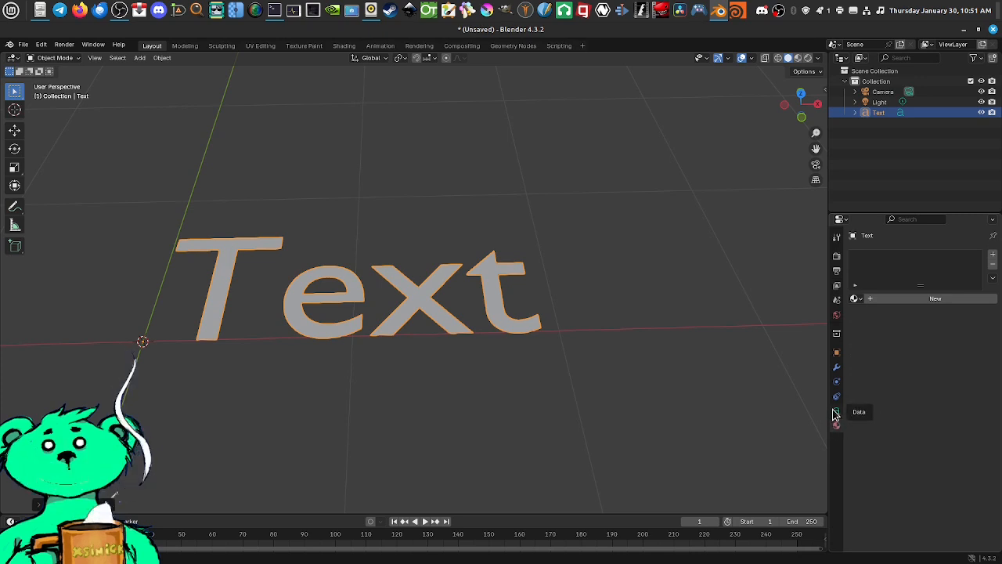
click(837, 414)
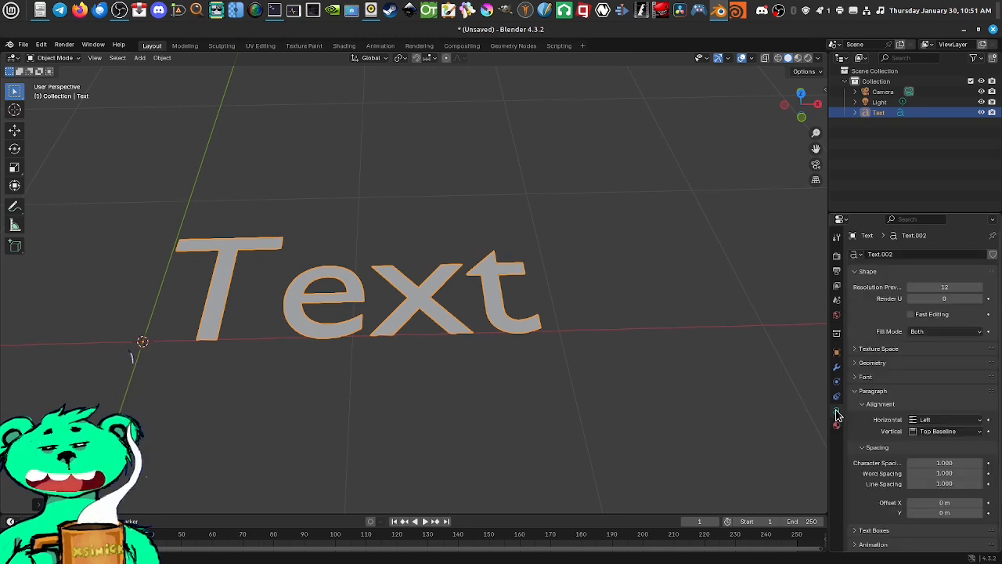
drag(873, 212, 870, 181)
drag(828, 221, 785, 224)
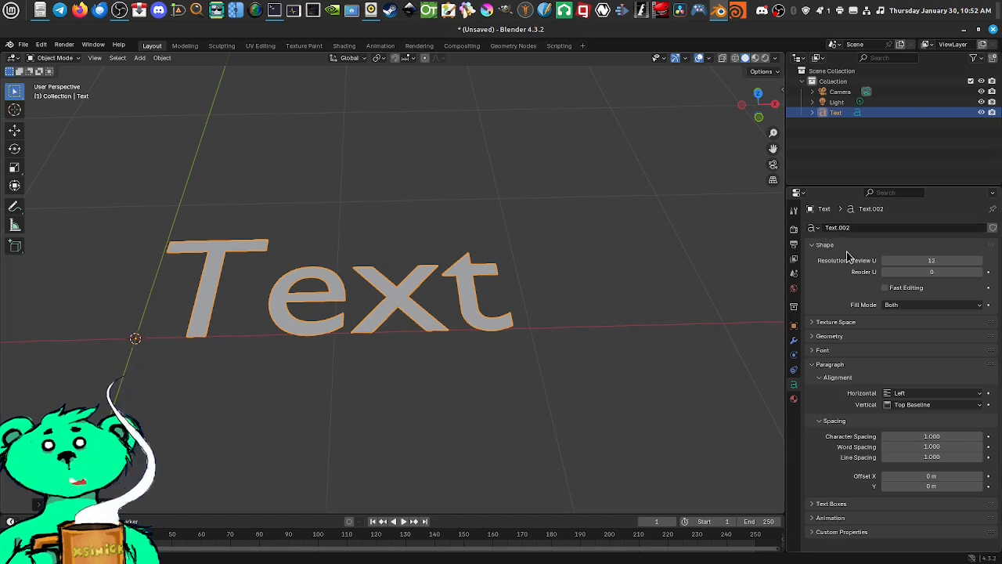
Step: Rename the text object's data-block as Apple
click(854, 228)
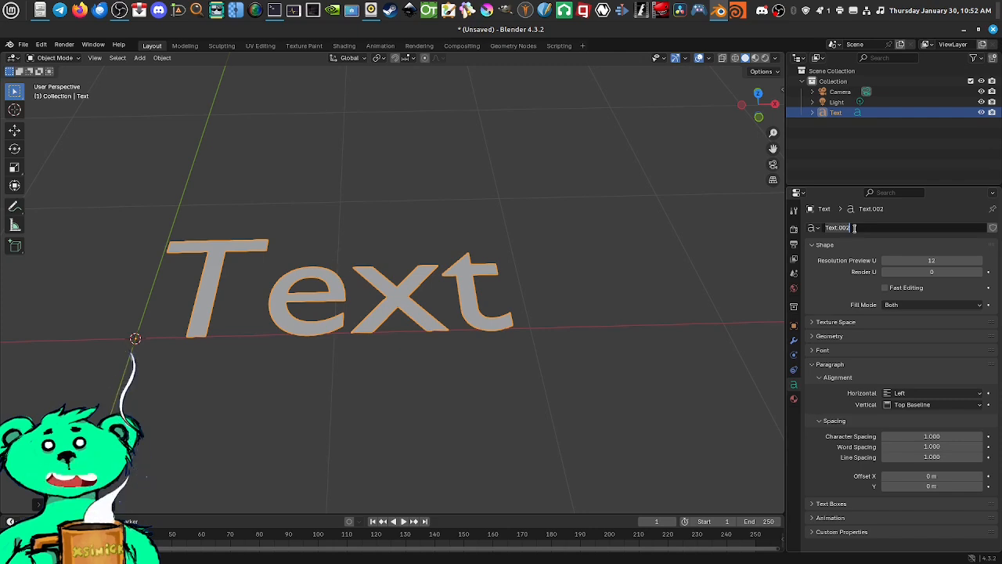
text(A)
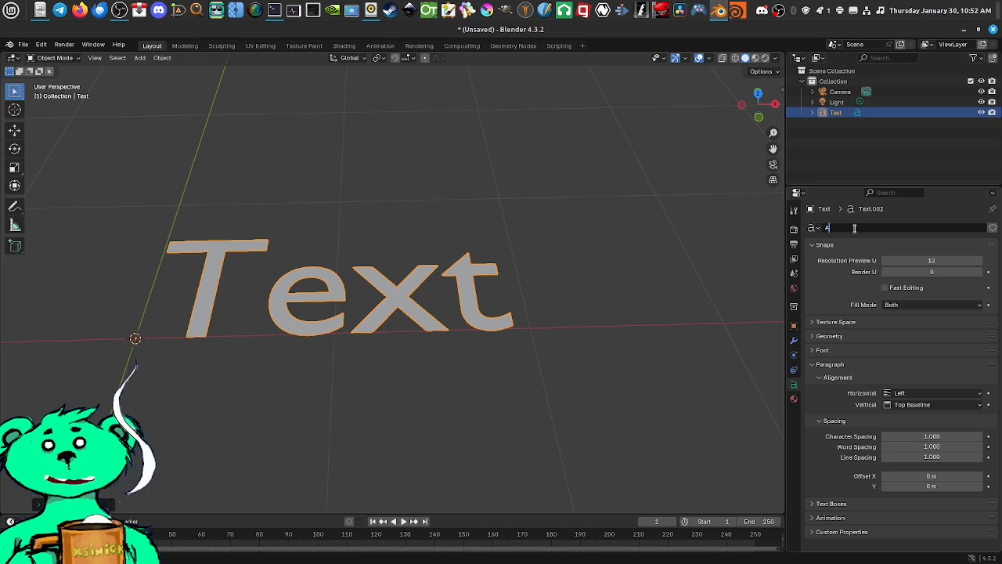
key(BackSpace)
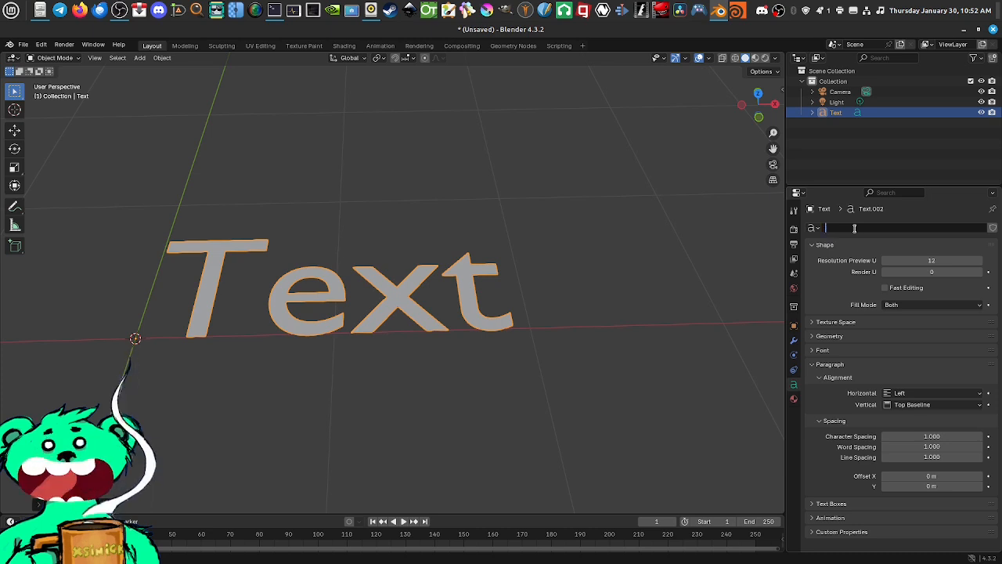
text(A)
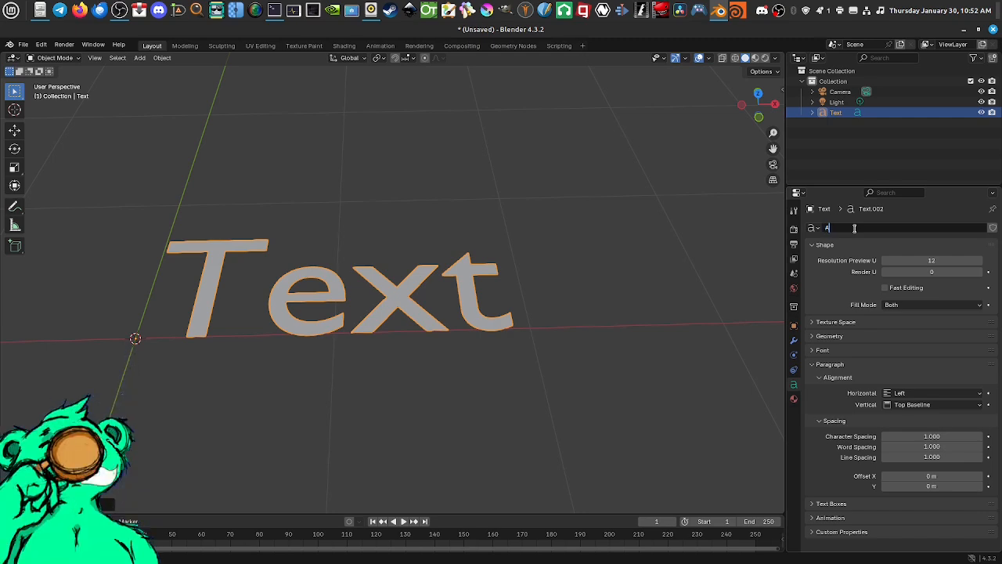
text(ppl)
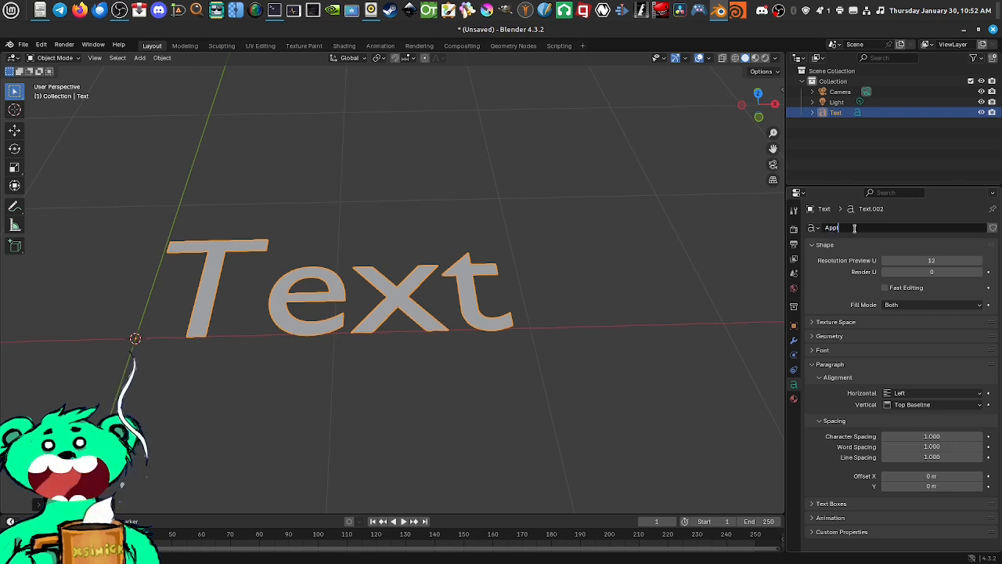
text(e)
key(Return)
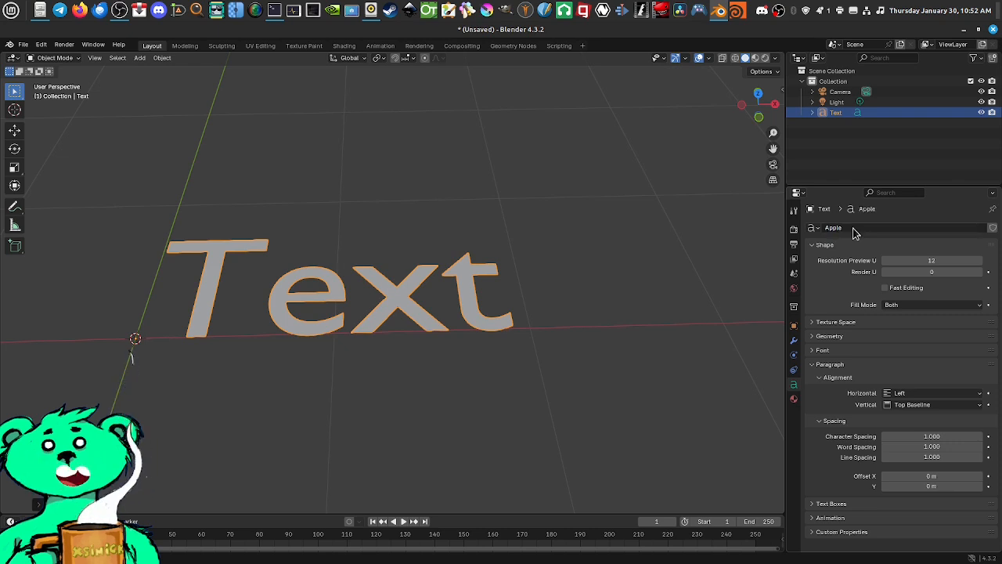
Step: Extend the text data-block's name to Apple_Text
click(852, 227)
click(851, 228)
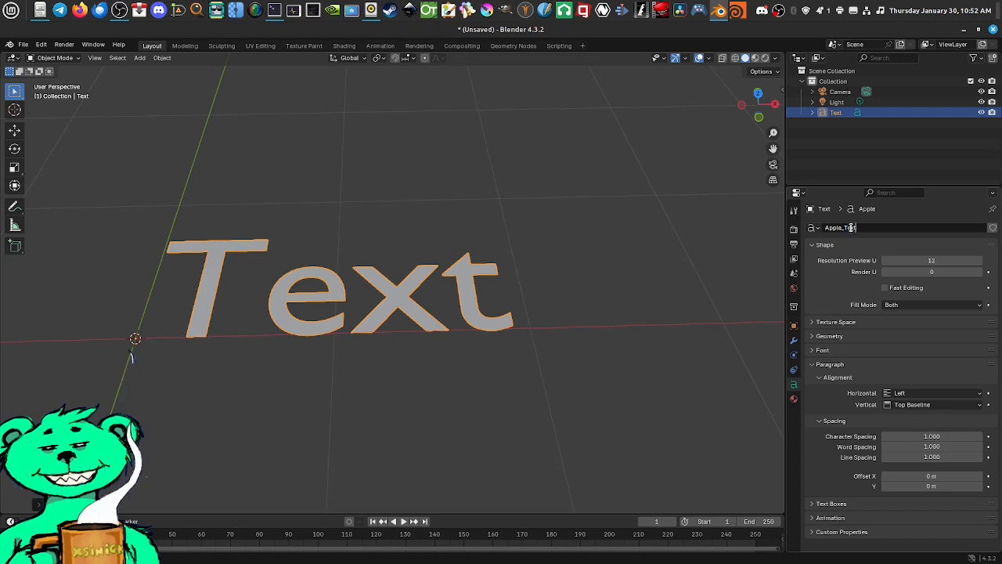
key(Return)
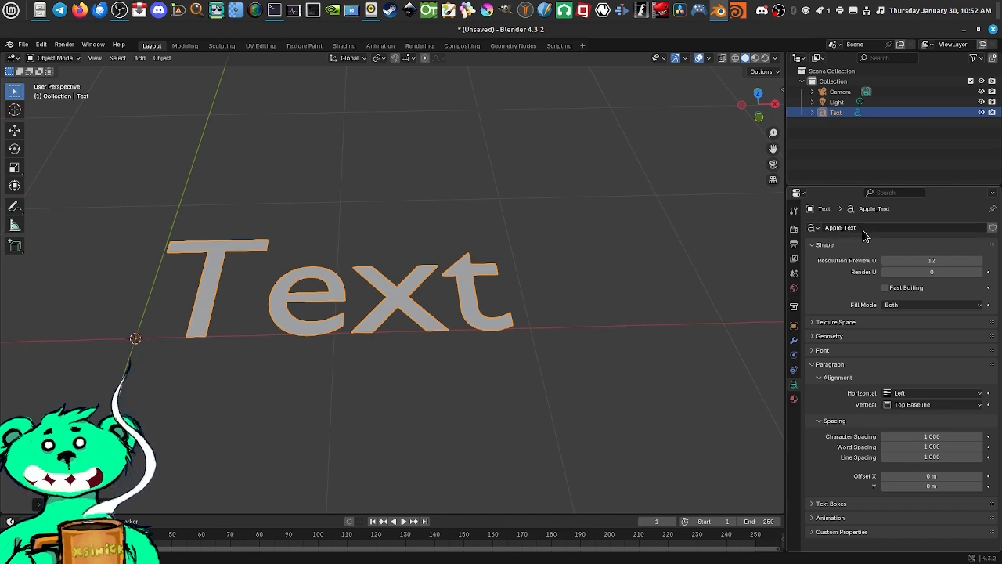
Step: Enter Edit Mode on the text object and replace its default wording with "Apple"
shift+middle_drag(273, 298, 288, 307)
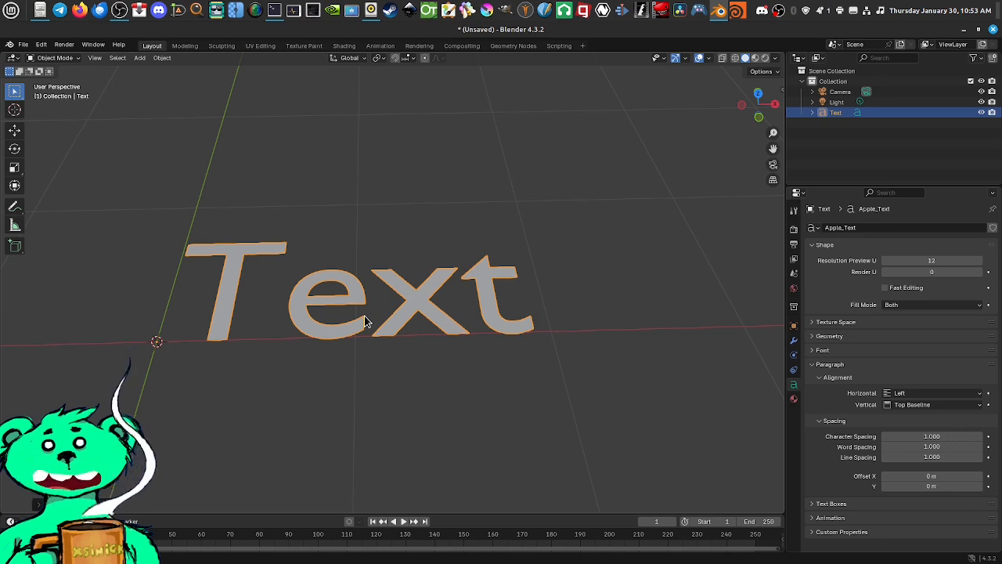
mouse_move(365, 313)
shift+middle_down()
mouse_move(359, 307)
mouse_move(364, 318)
shift+middle_up()
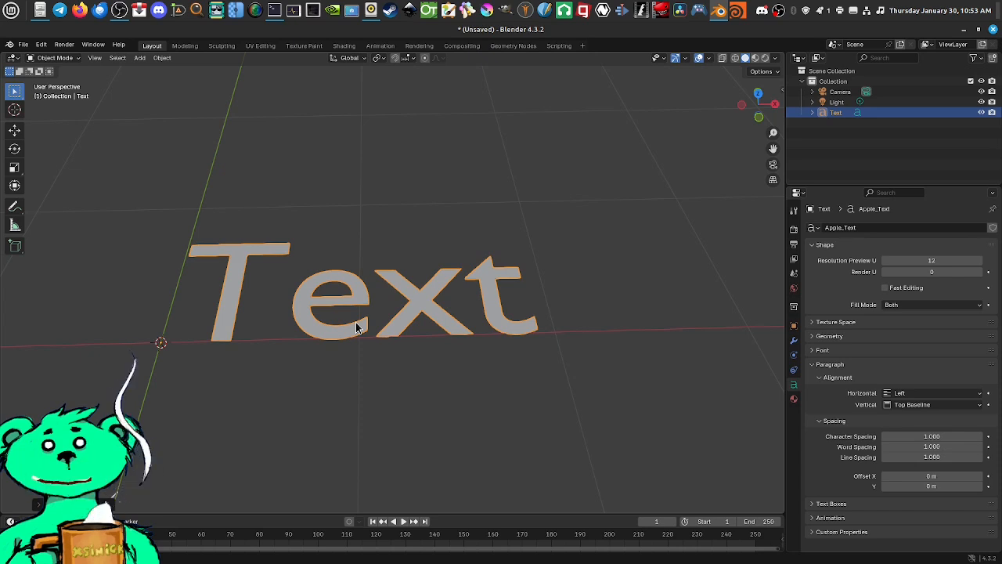
shift+middle_drag(328, 305, 324, 317)
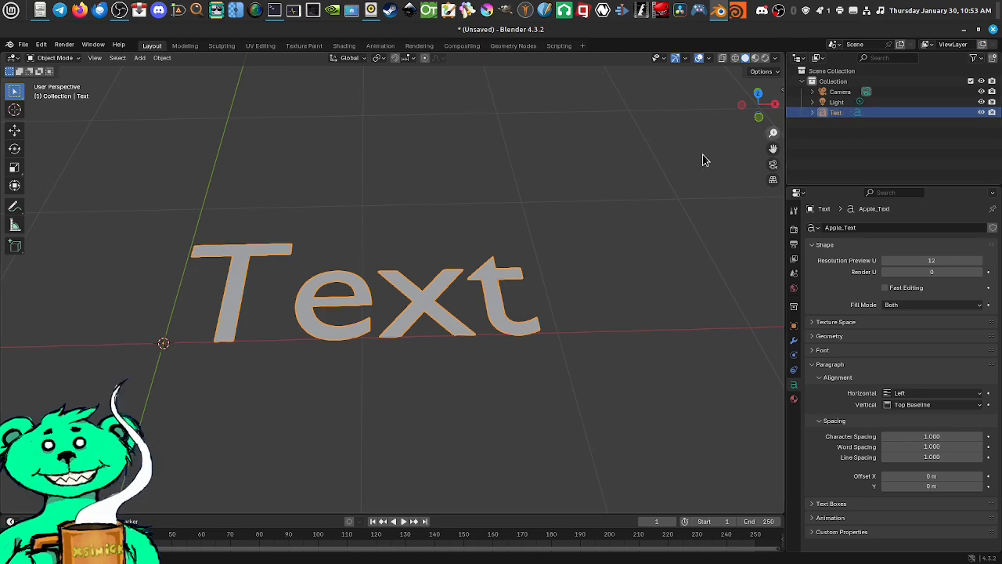
key(Tab)
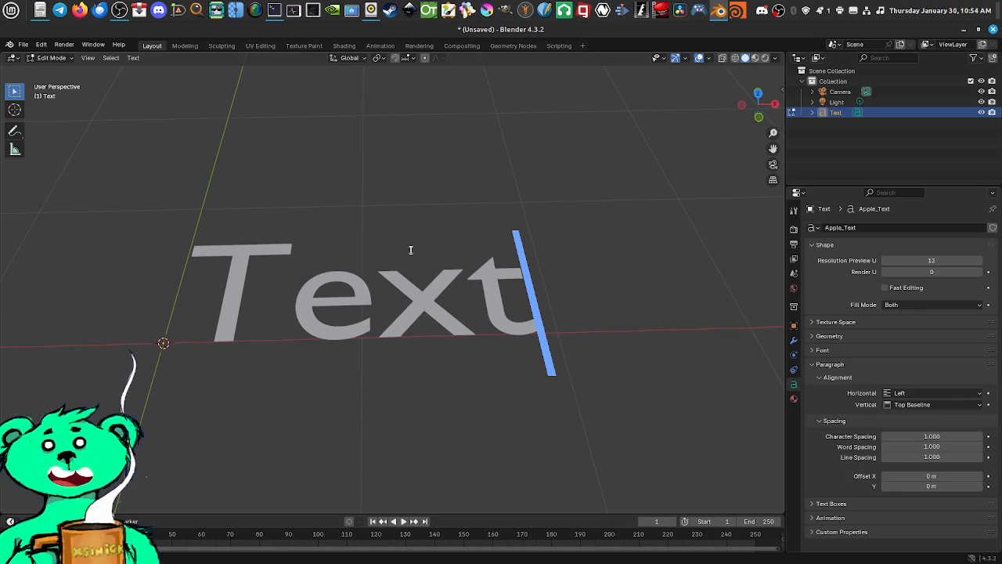
key(BackSpace)
key(BackSpace)
key(BackSpace)
key(BackSpace)
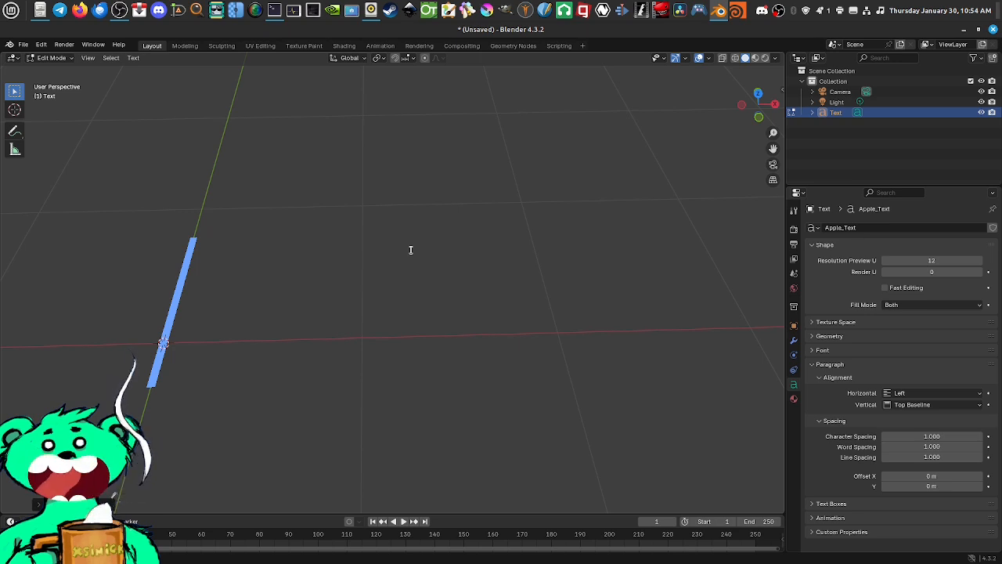
text(A)
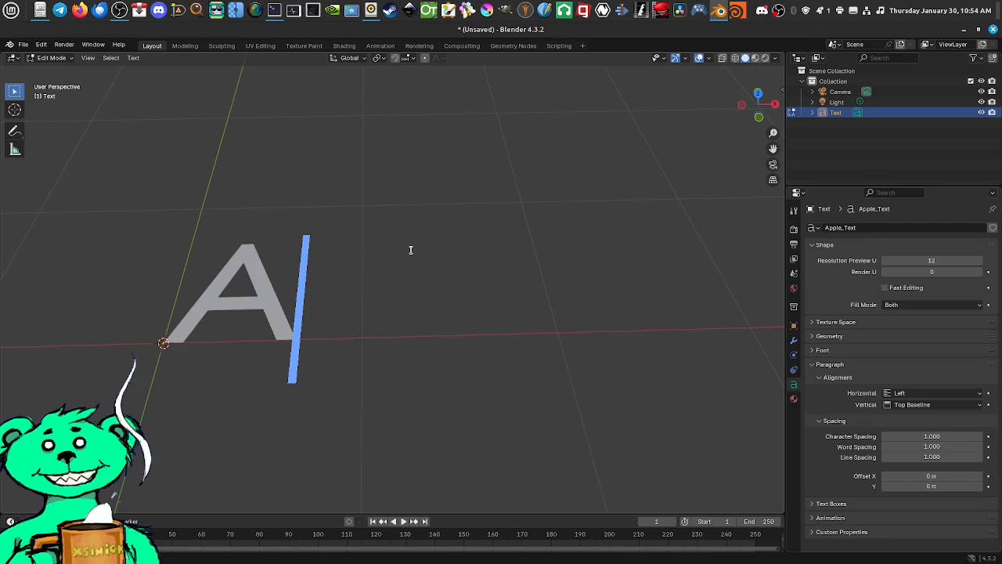
text(pp)
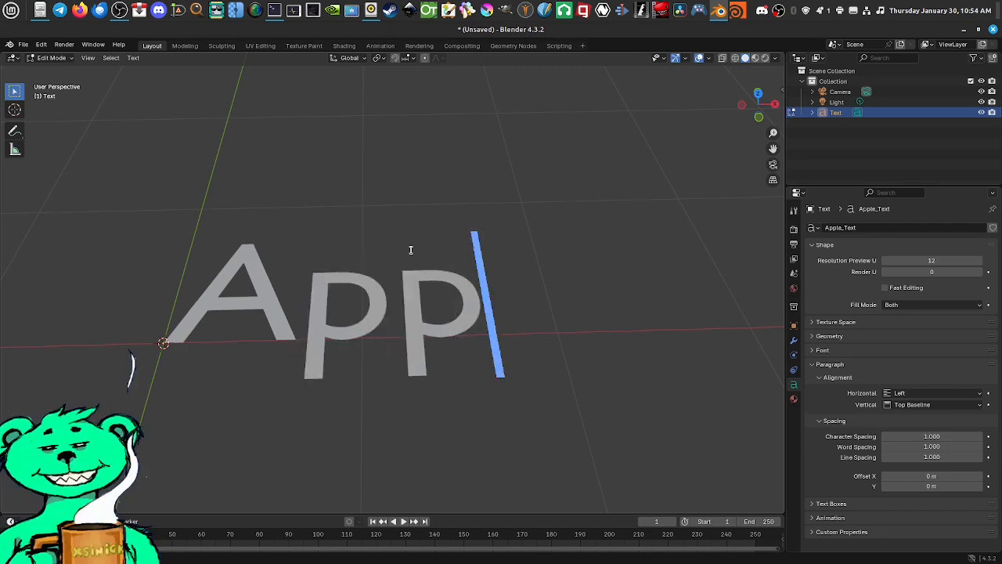
text(le)
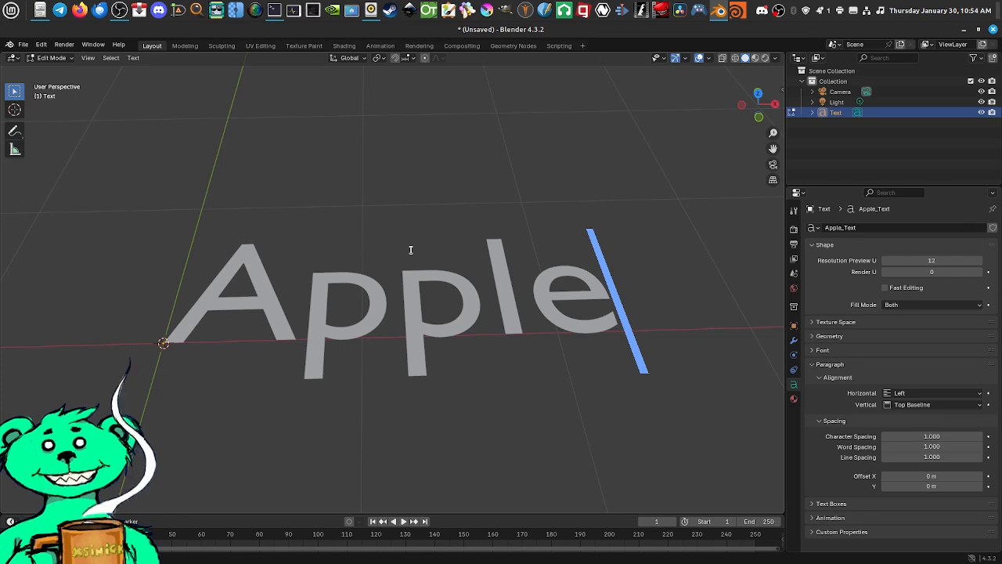
Step: Erase the word "Apple" and enter a sample first name as the text object's wording
key(BackSpace)
key(BackSpace)
key(BackSpace)
key(BackSpace)
key(BackSpace)
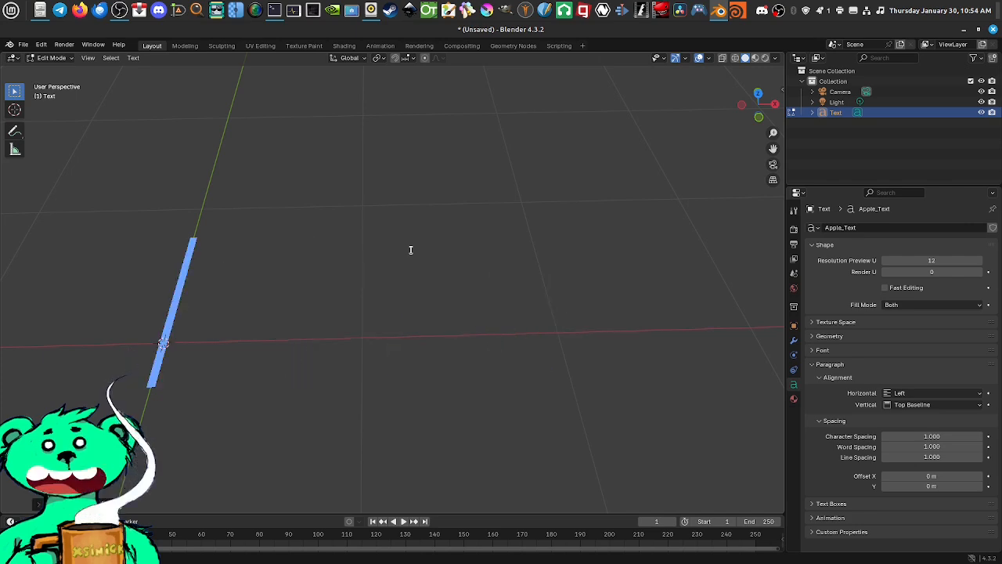
text(Davi)
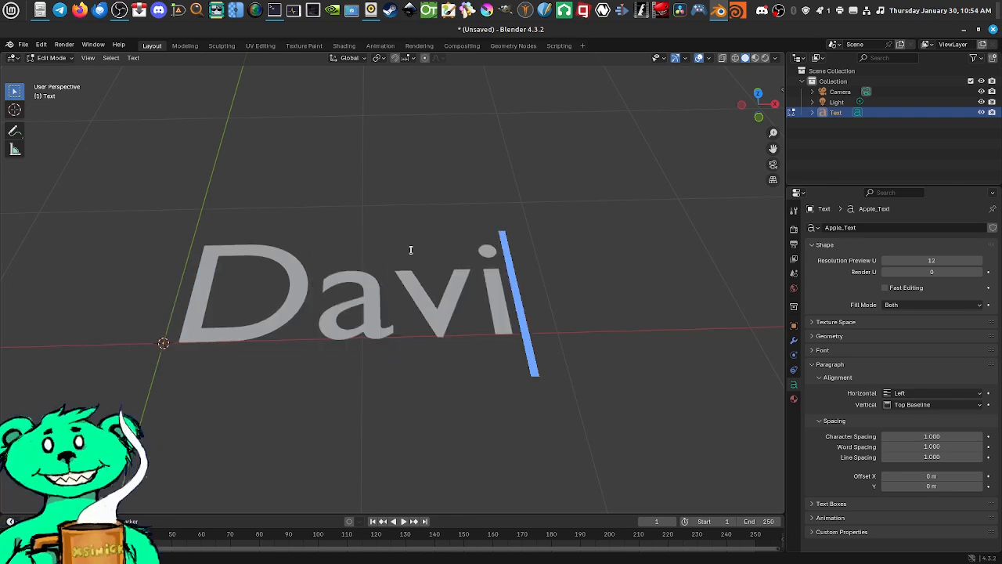
text(d)
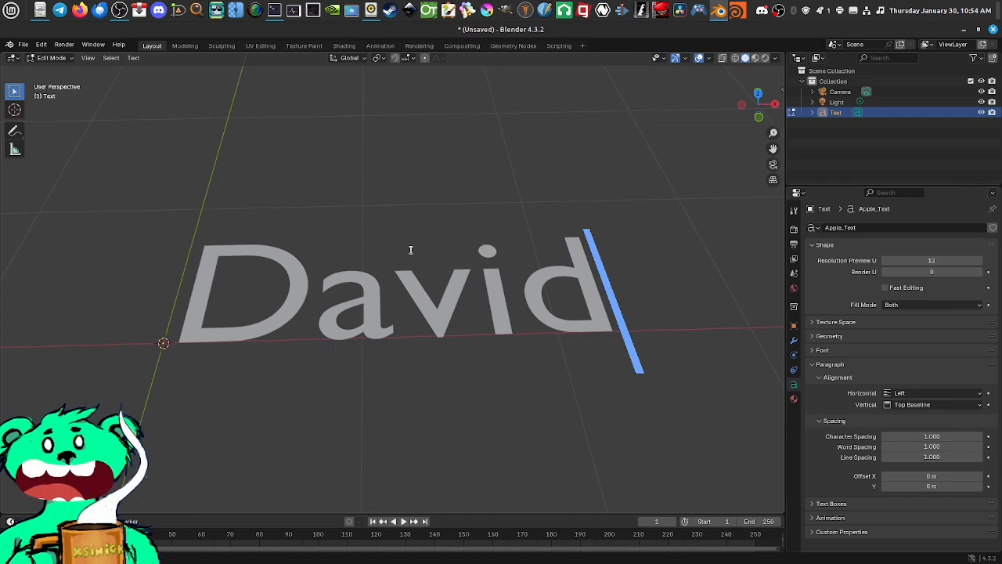
Step: Replace the text object's wording with a different, four-letter first name
key(BackSpace)
key(BackSpace)
key(BackSpace)
key(BackSpace)
key(BackSpace)
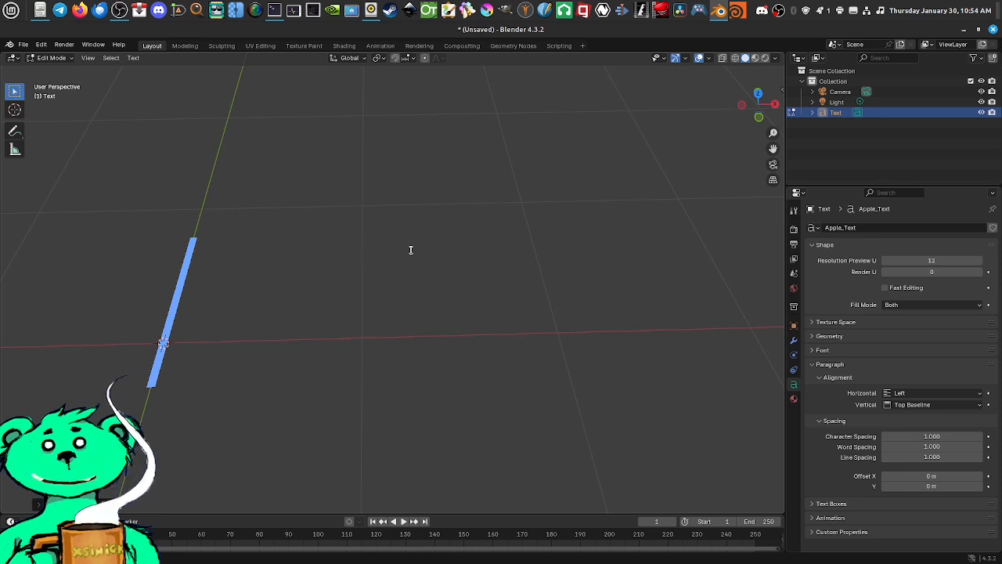
text(Nick)
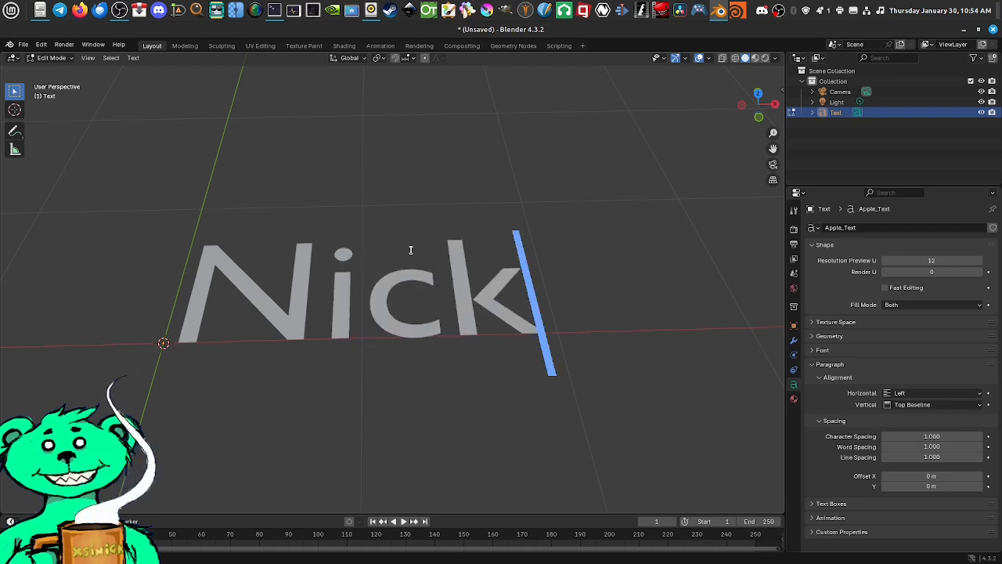
Step: Clear the first name and set the text object's wording back to "Apple"
key(BackSpace)
key(BackSpace)
key(BackSpace)
key(BackSpace)
text(Apple)
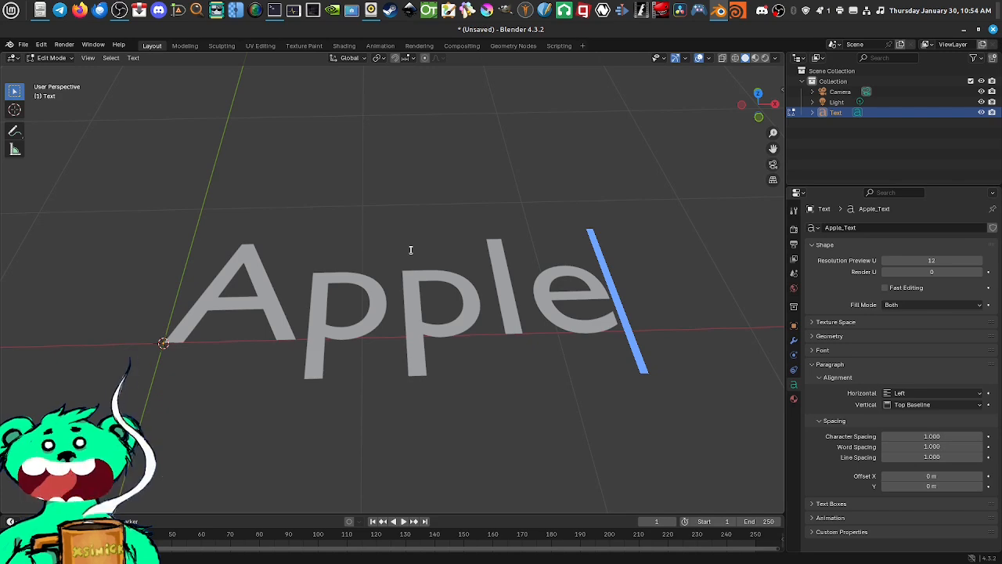
Step: Add a second line reading "Pie" beneath "Apple" in the text object's wording
key(Tab)
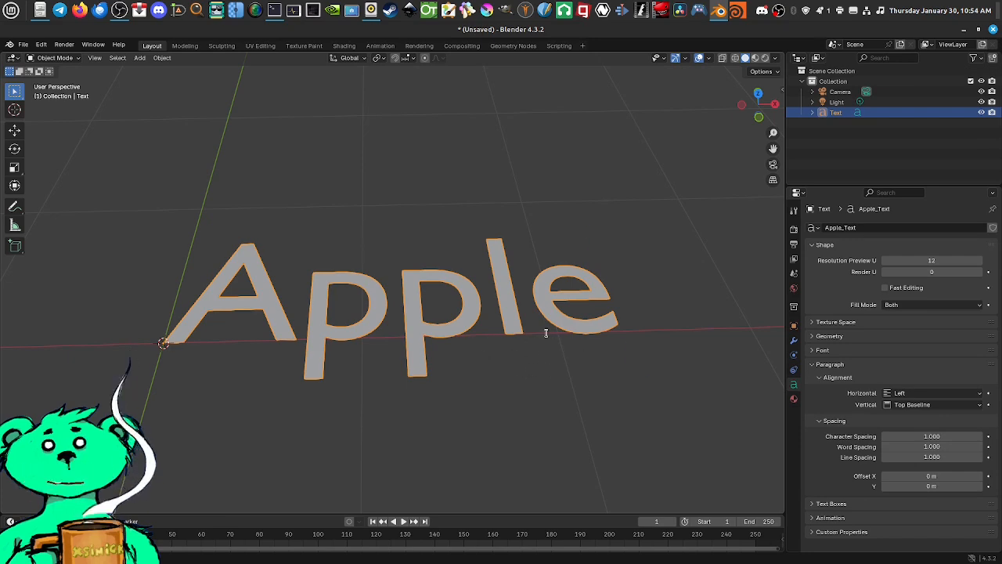
key(Tab)
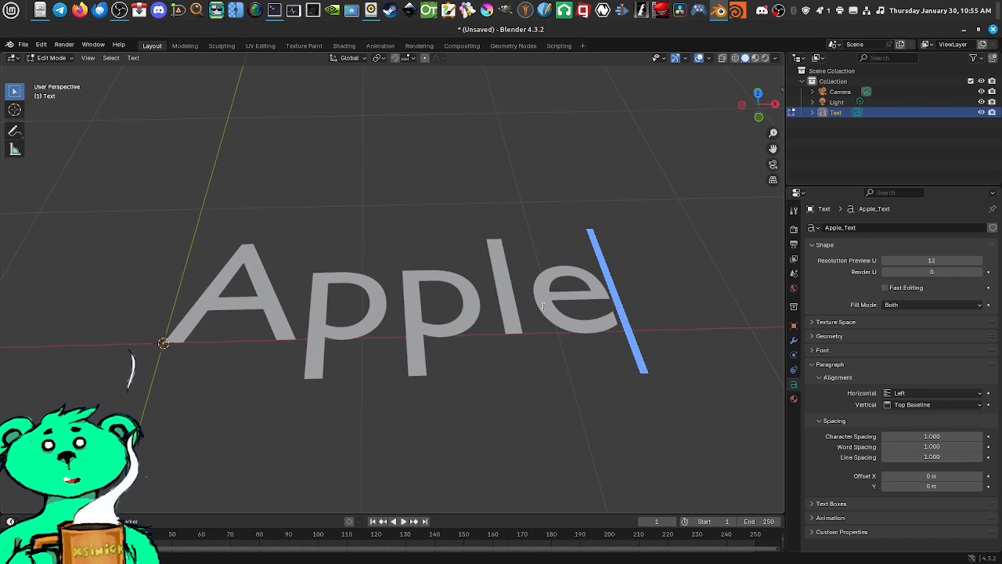
key(Home)
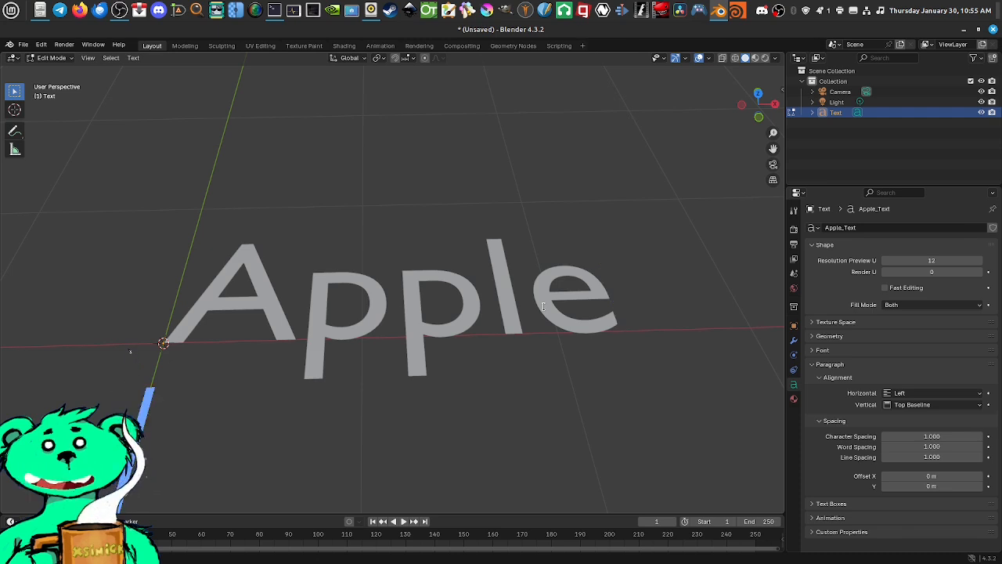
shift+middle_drag(415, 294, 424, 242)
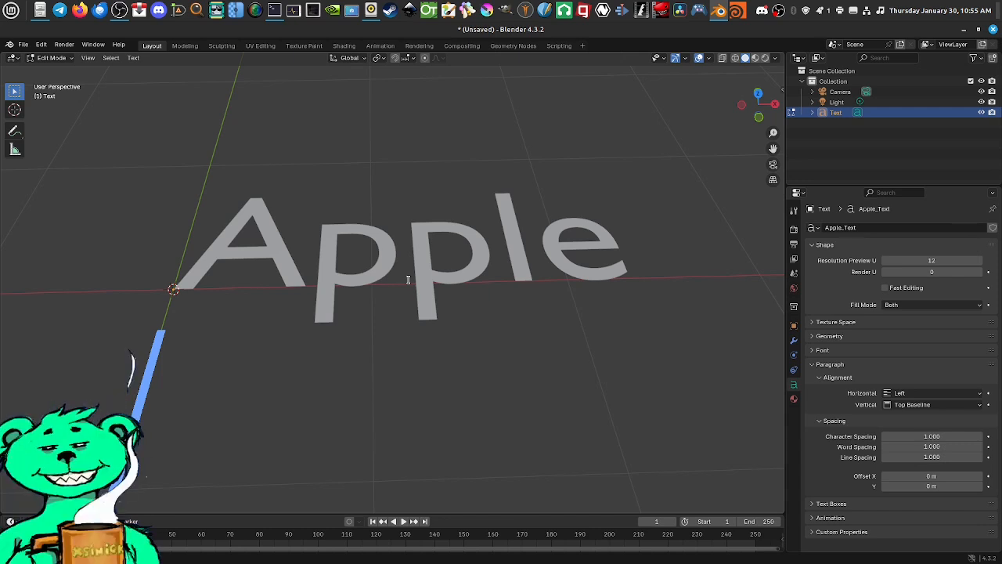
text(P)
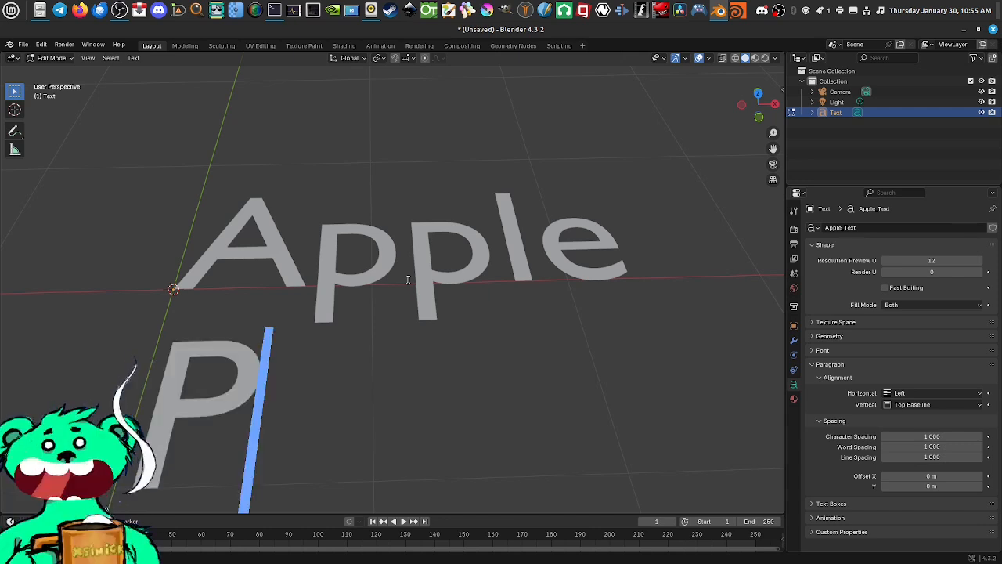
text(ie)
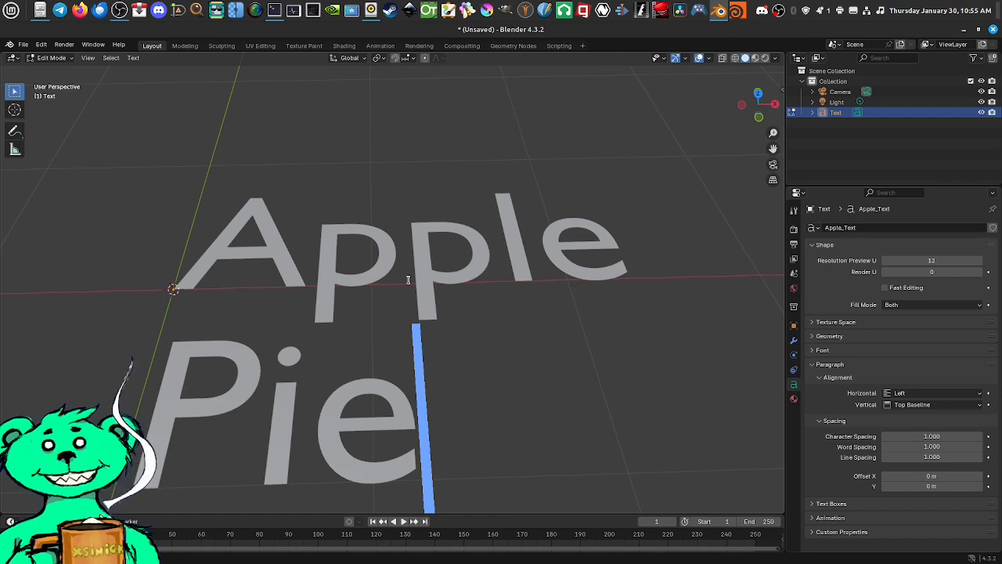
shift+middle_drag(391, 319, 397, 275)
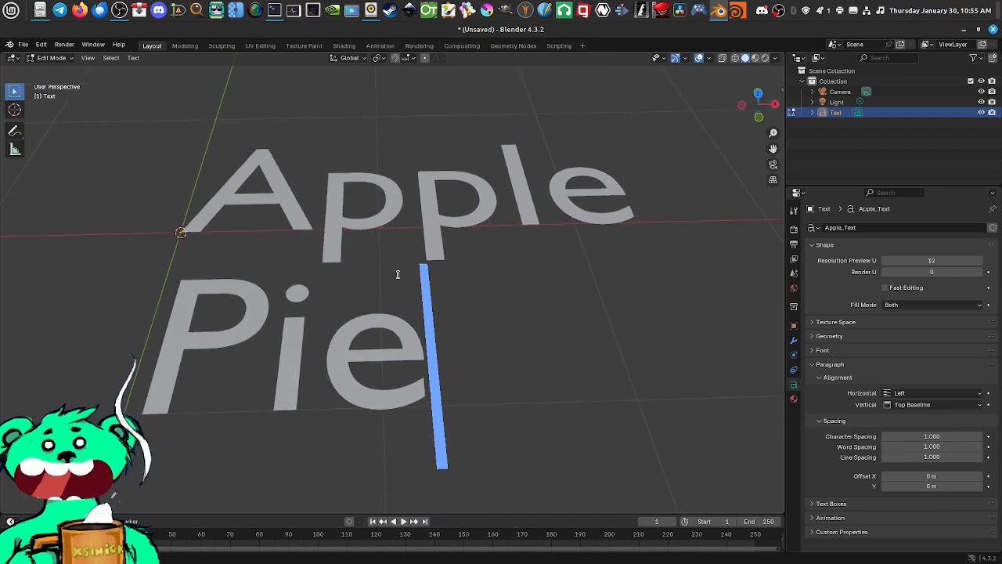
Step: Delete the second line "Pie" from the text object and return to Object Mode
key(BackSpace)
key(BackSpace)
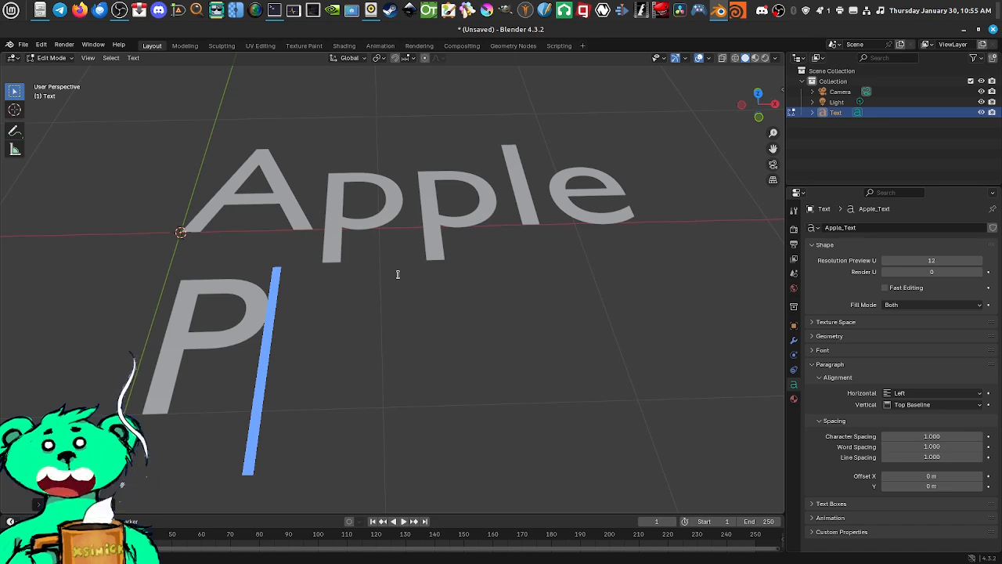
key(BackSpace)
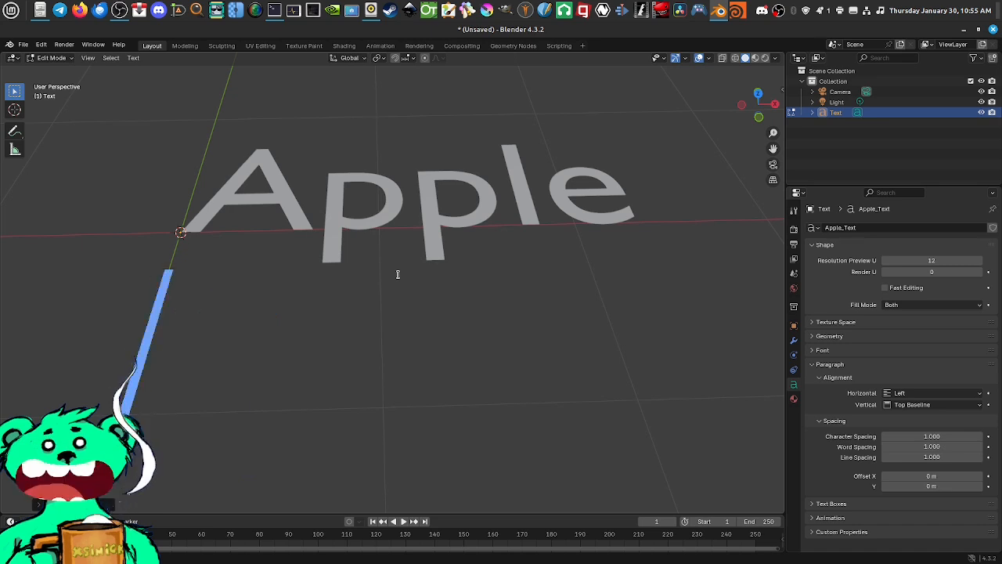
key(BackSpace)
key(Tab)
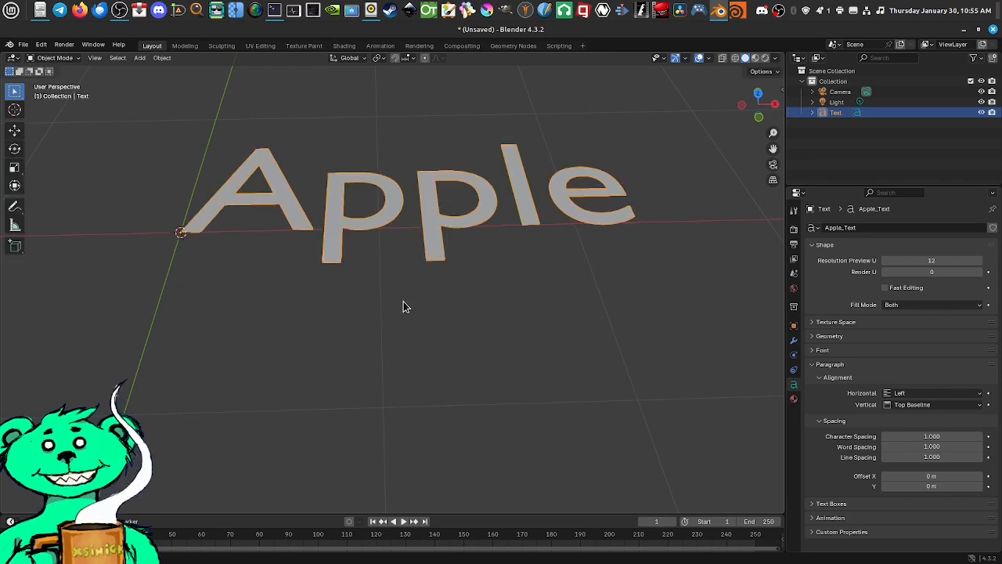
Step: Collapse the text's Paragraph settings and expand its Geometry settings
mouse_move(458, 290)
middle_down()
mouse_move(444, 311)
mouse_move(469, 306)
middle_up()
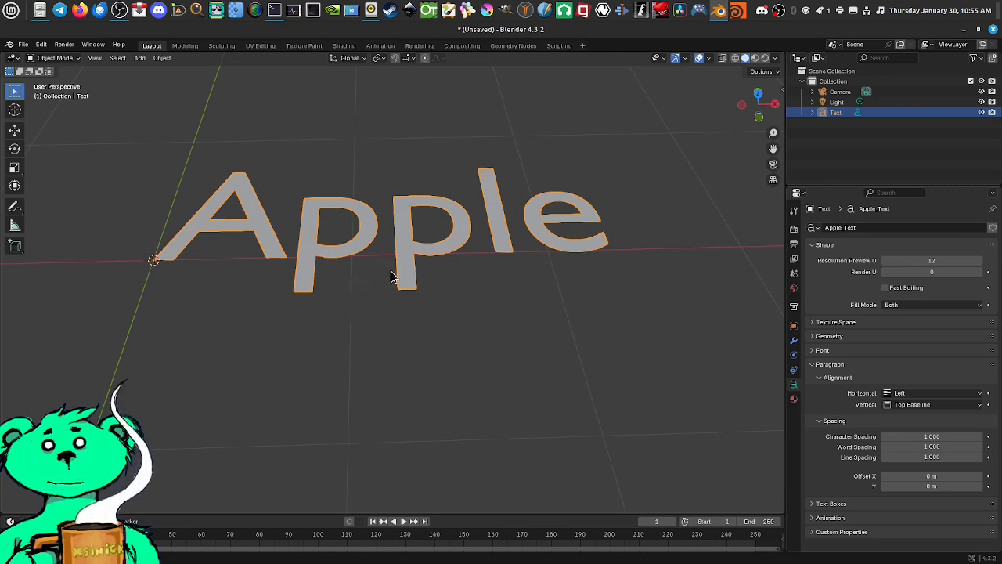
middle_drag(353, 217, 443, 279)
mouse_move(504, 336)
middle_down()
mouse_move(475, 340)
mouse_move(467, 279)
mouse_move(470, 288)
mouse_move(591, 287)
mouse_move(509, 282)
mouse_move(504, 346)
middle_up()
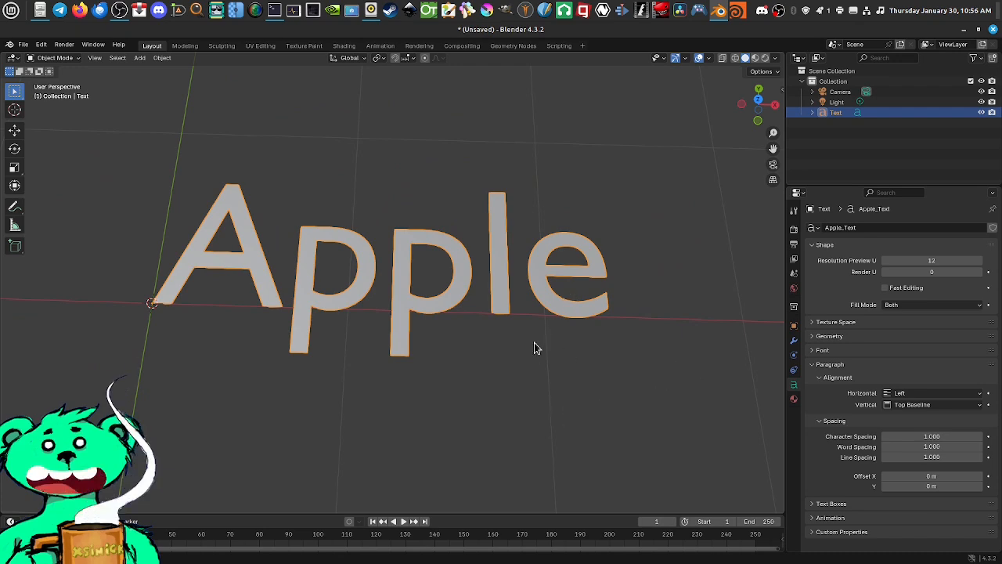
middle_drag(513, 344, 558, 323)
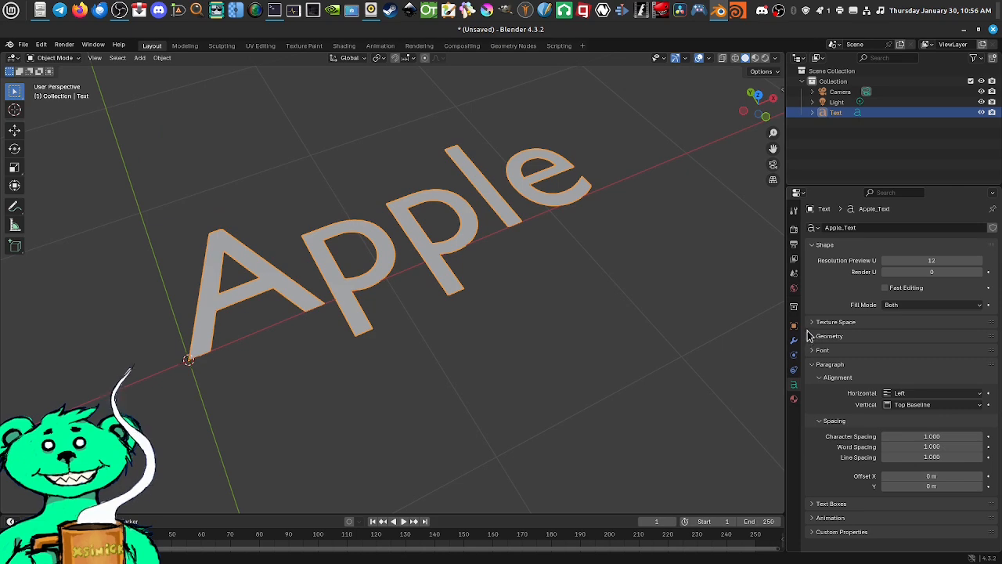
click(822, 365)
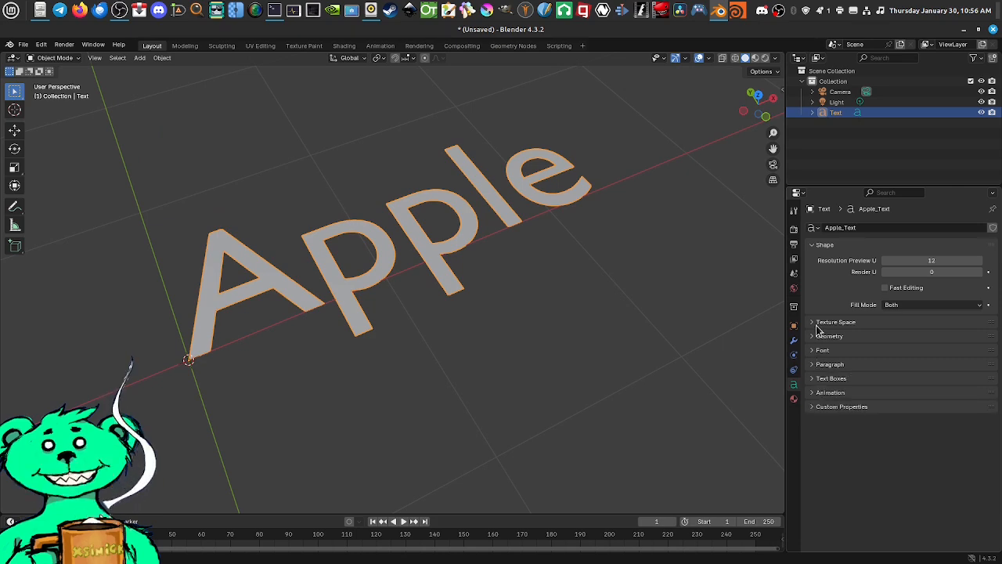
click(820, 336)
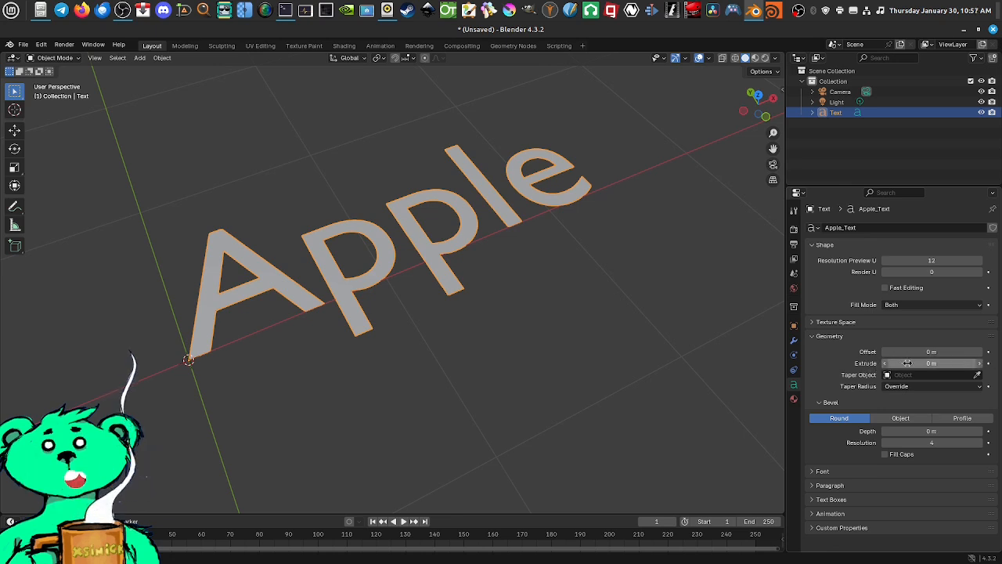
Step: Increase the text's Extrude value in small increments to 0.08 m
click(981, 366)
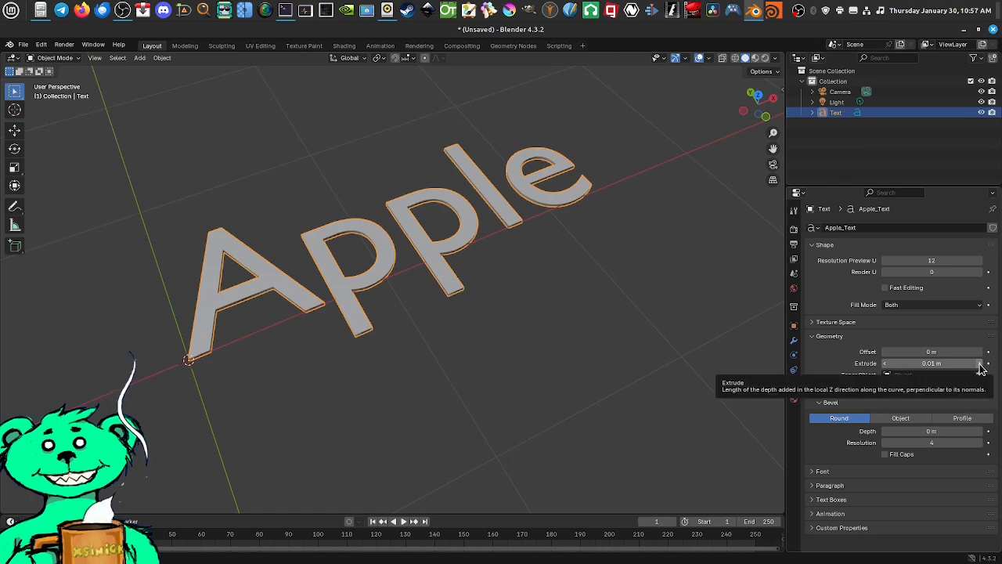
click(981, 367)
click(981, 366)
click(981, 367)
click(981, 366)
click(981, 366)
click(982, 367)
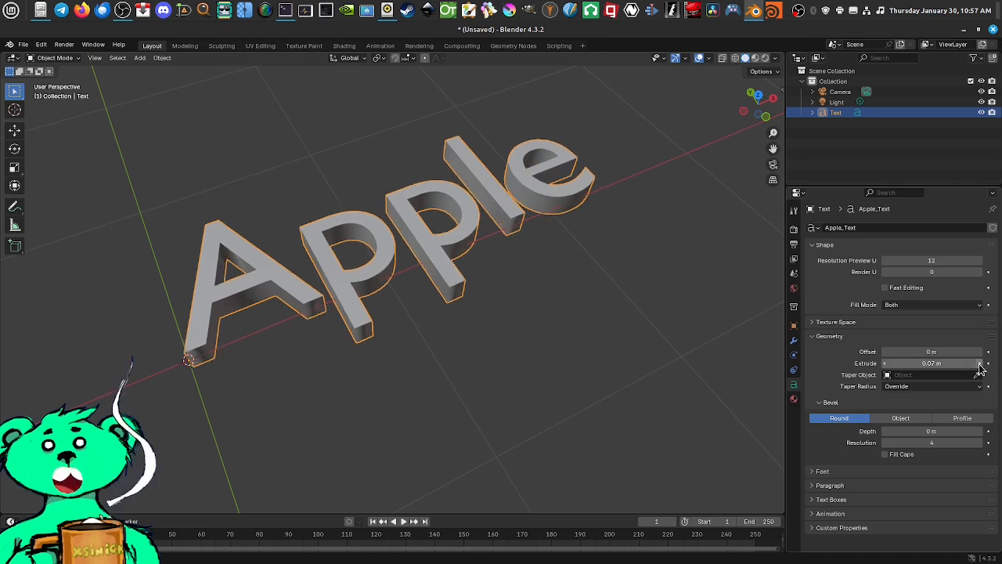
click(981, 366)
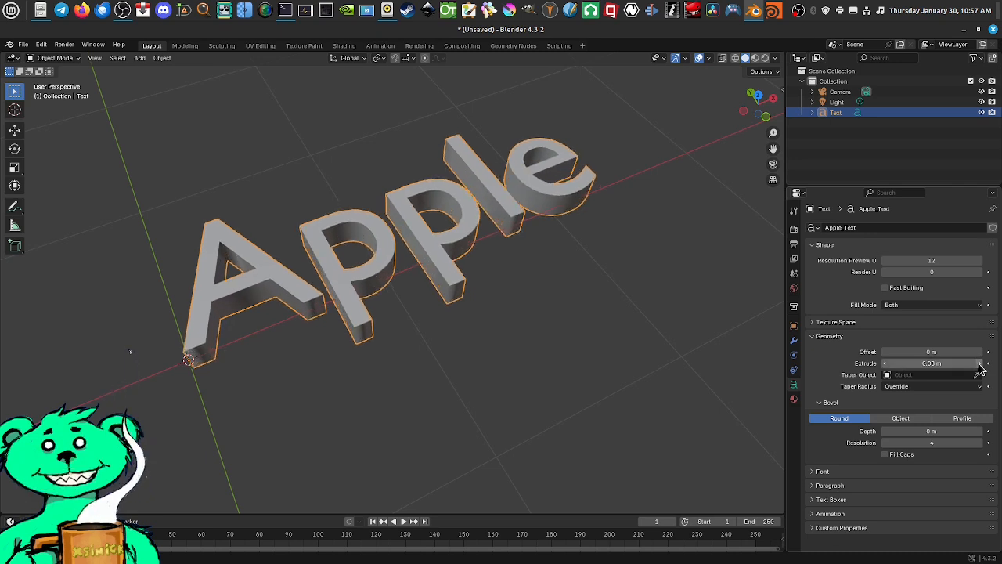
Step: Set the text's Extrude value to 1 m
click(926, 363)
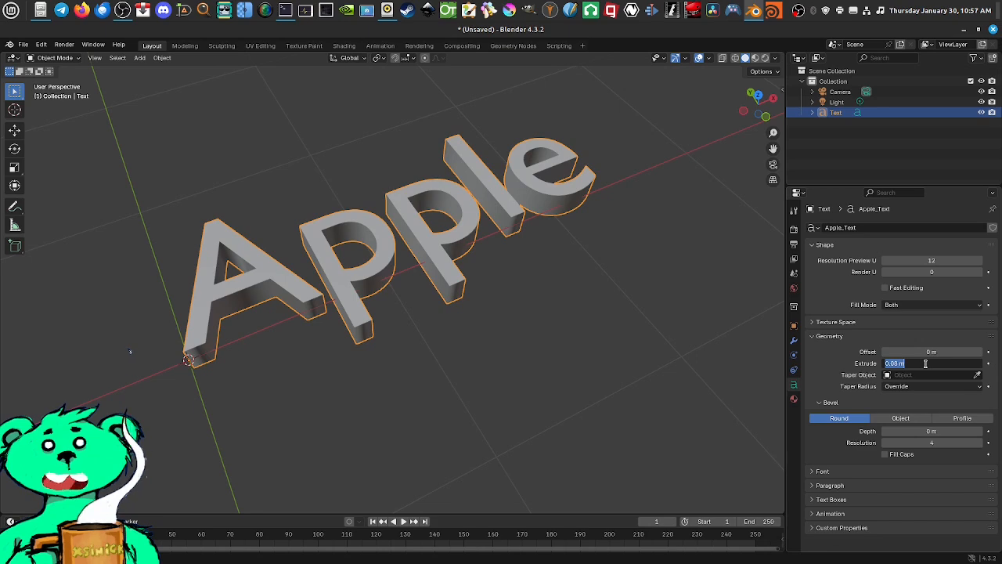
text(1)
key(Return)
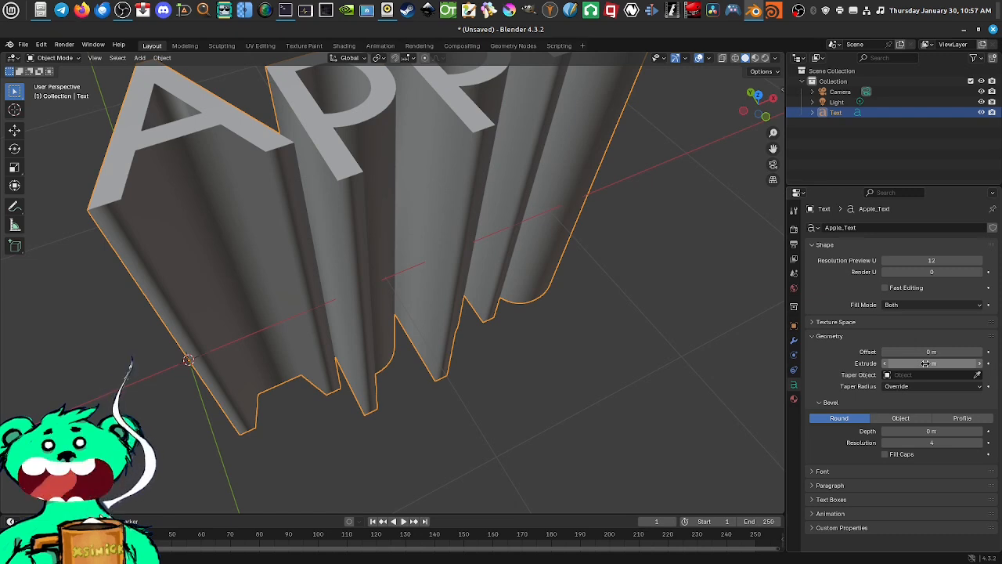
Step: Set the text's Extrude value to 0.1 m
click(946, 363)
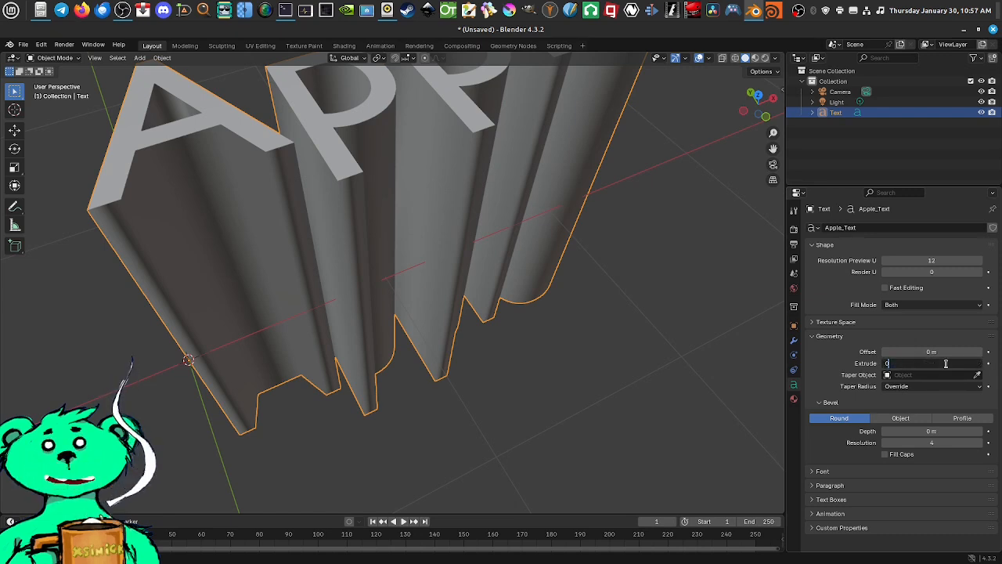
key(Return)
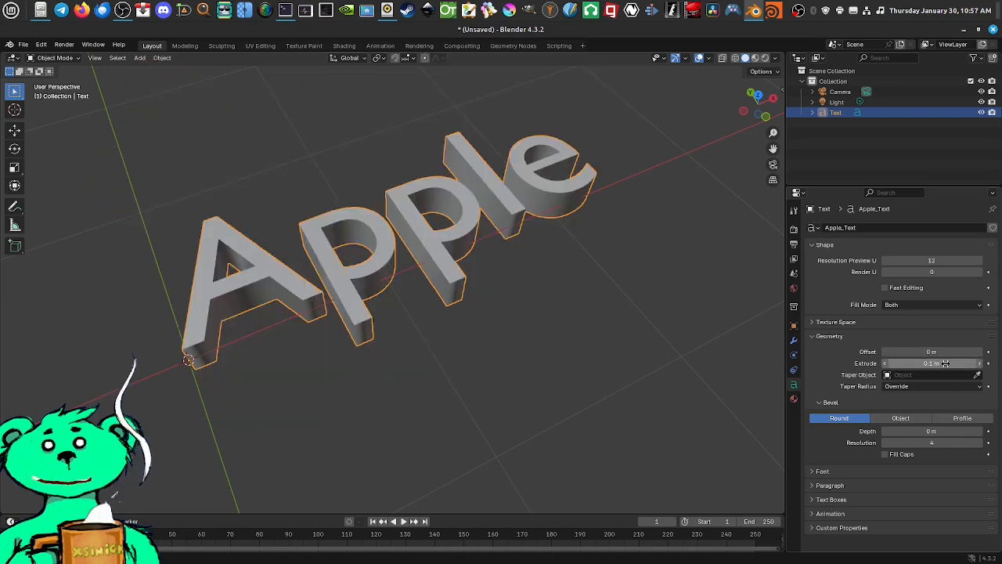
mouse_move(574, 321)
middle_down()
mouse_move(494, 290)
mouse_move(569, 293)
mouse_move(559, 313)
middle_up()
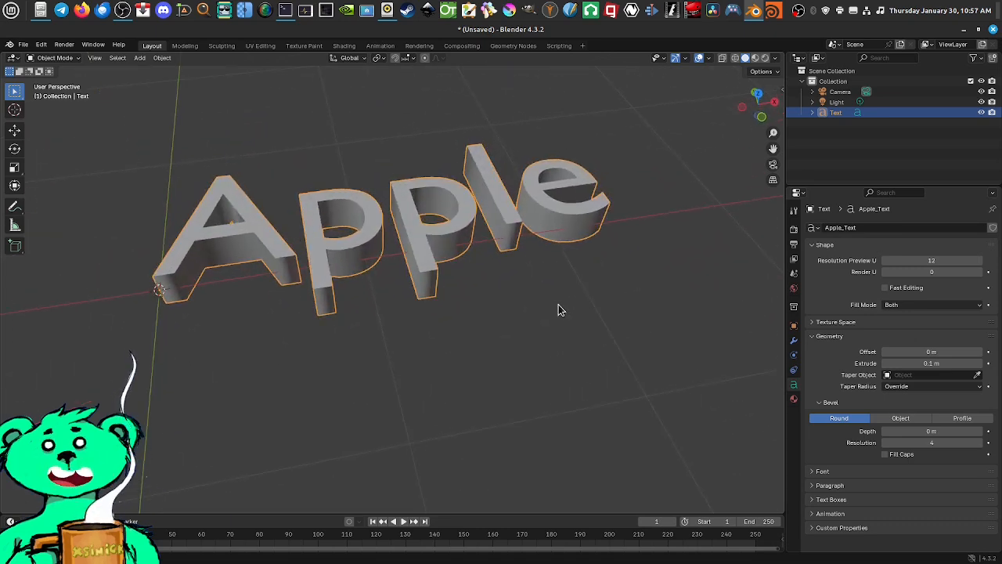
shift+middle_drag(539, 298, 538, 306)
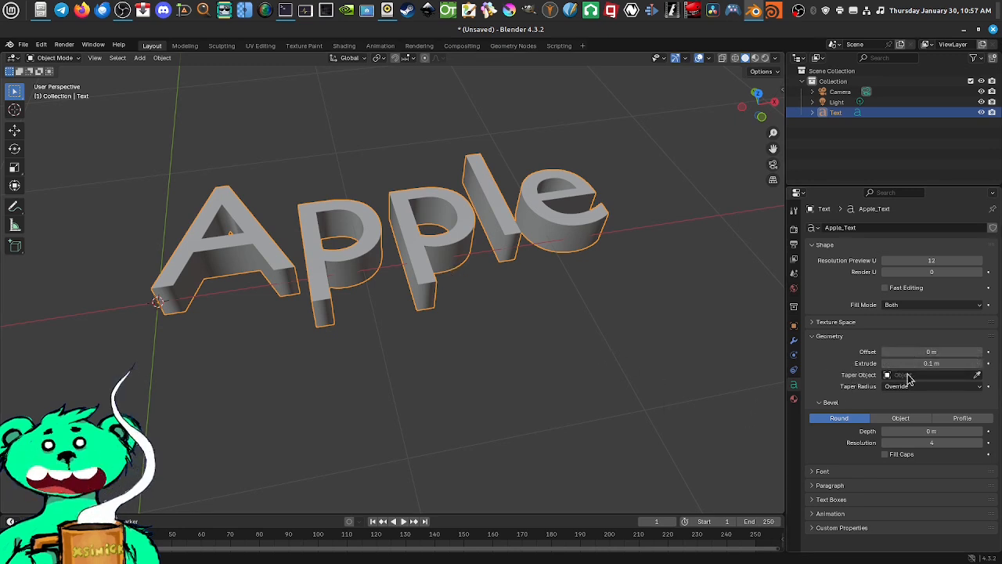
Step: Try the Object bevel type on the text, and switch the bevel type to Profile
middle_drag(476, 324, 410, 300)
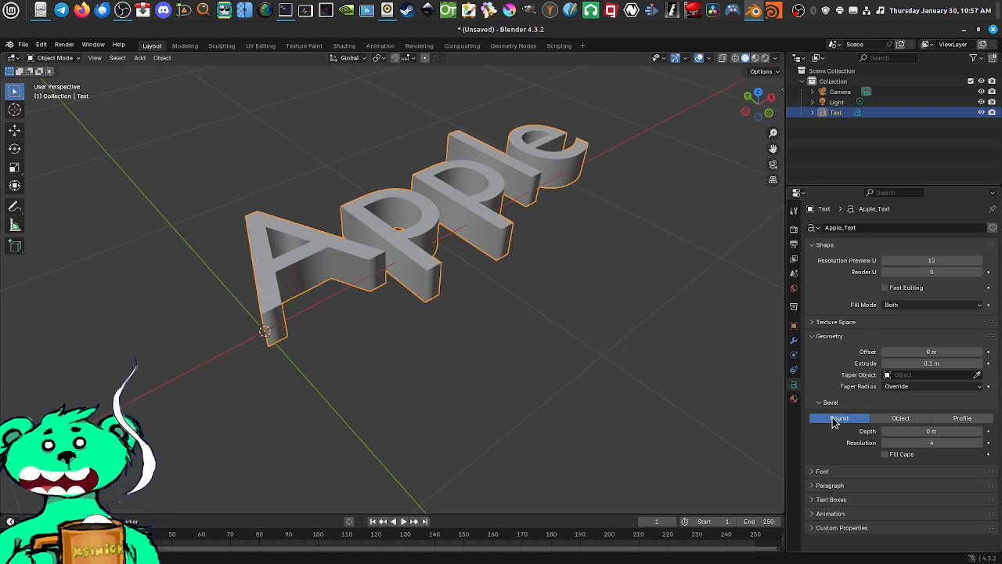
click(906, 418)
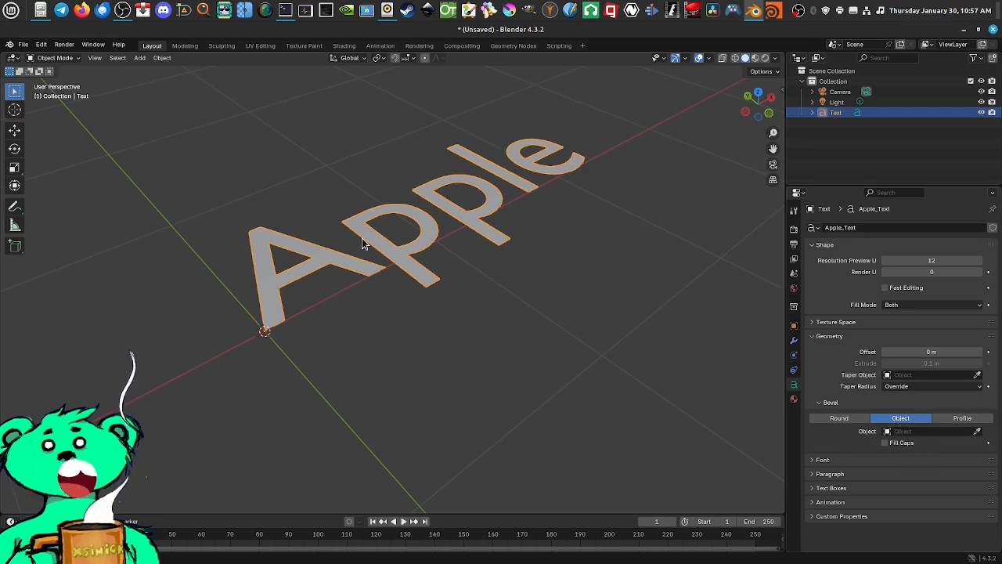
click(963, 420)
scroll(855, 376, down, 3)
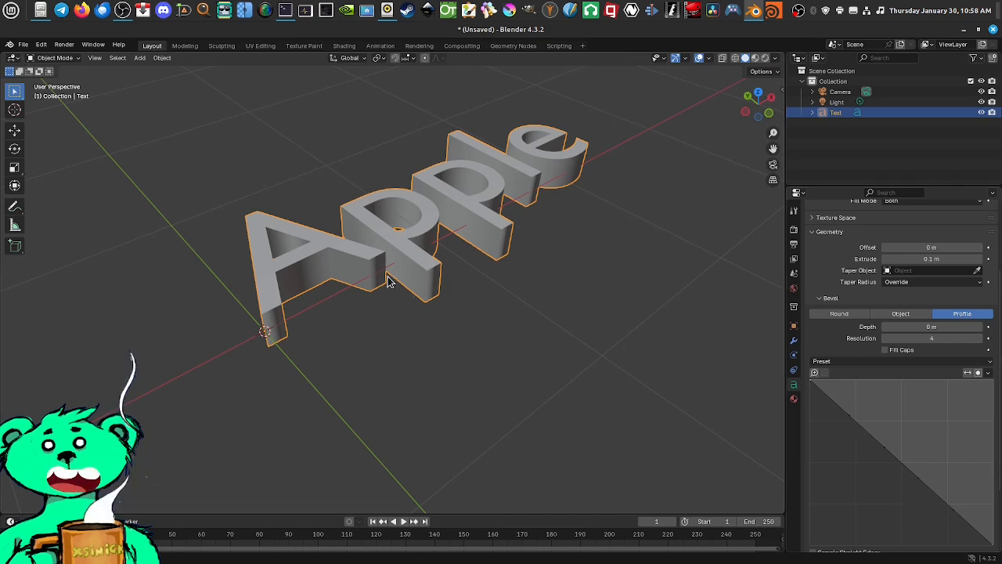
Step: Bend the bevel profile curve inward with a point at about X 0.336, Y 0.6, and set the bevel Depth to 0.01 m
scroll(387, 278, up, 1)
middle_drag(409, 256, 428, 260)
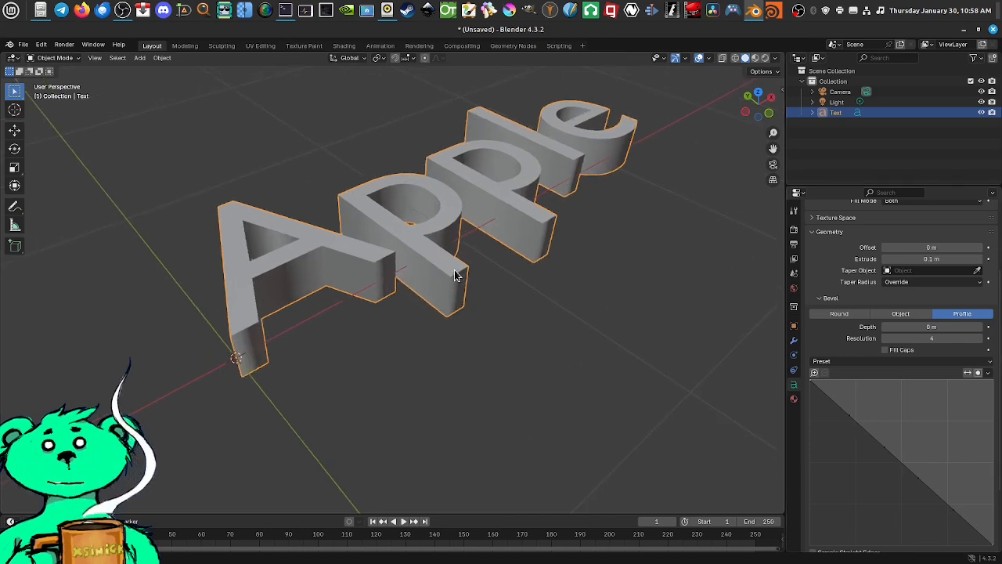
scroll(458, 282, up, 3)
middle_drag(470, 280, 537, 280)
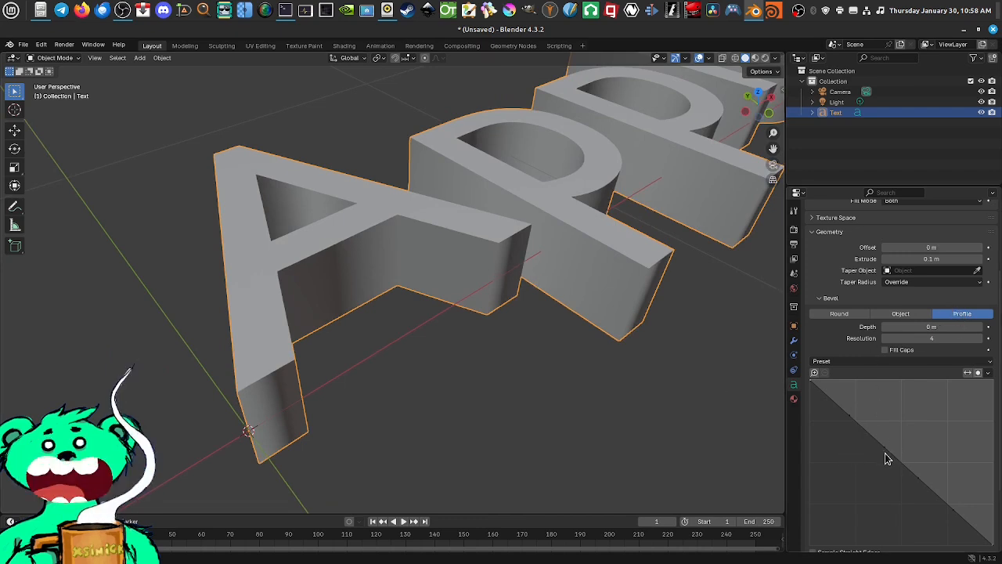
mouse_move(886, 450)
mouse_down()
mouse_move(889, 436)
mouse_move(871, 445)
mouse_up()
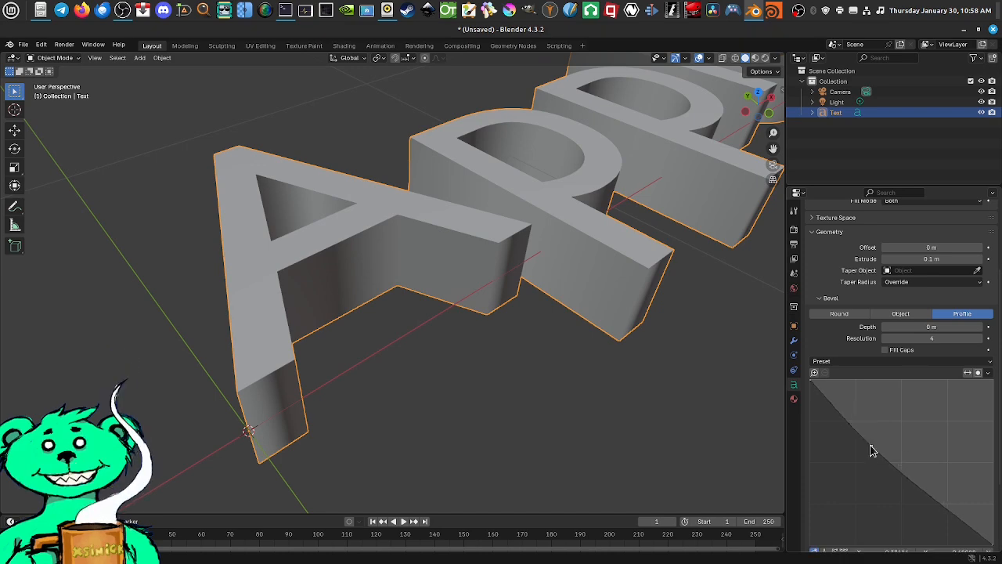
scroll(875, 439, down, 1)
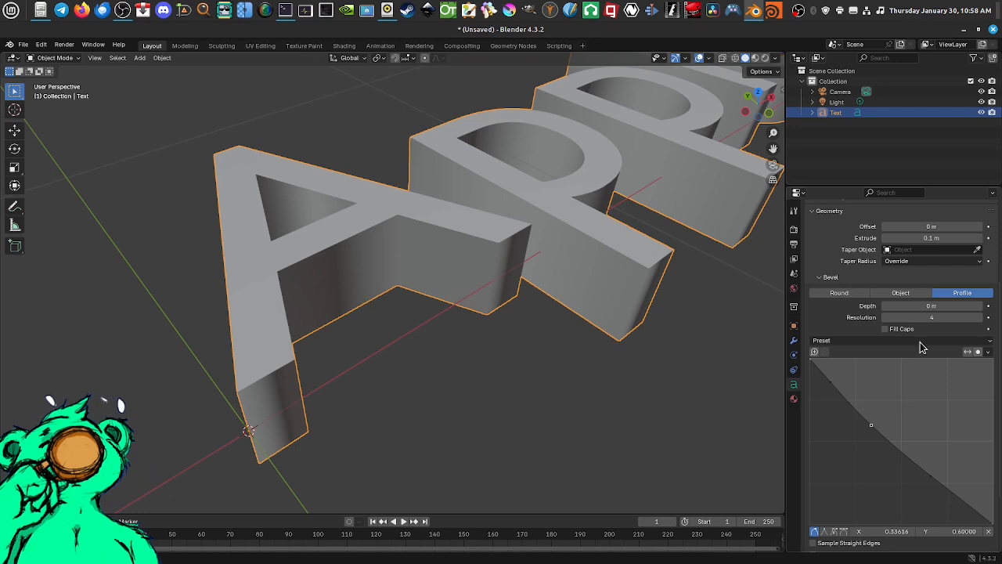
click(982, 306)
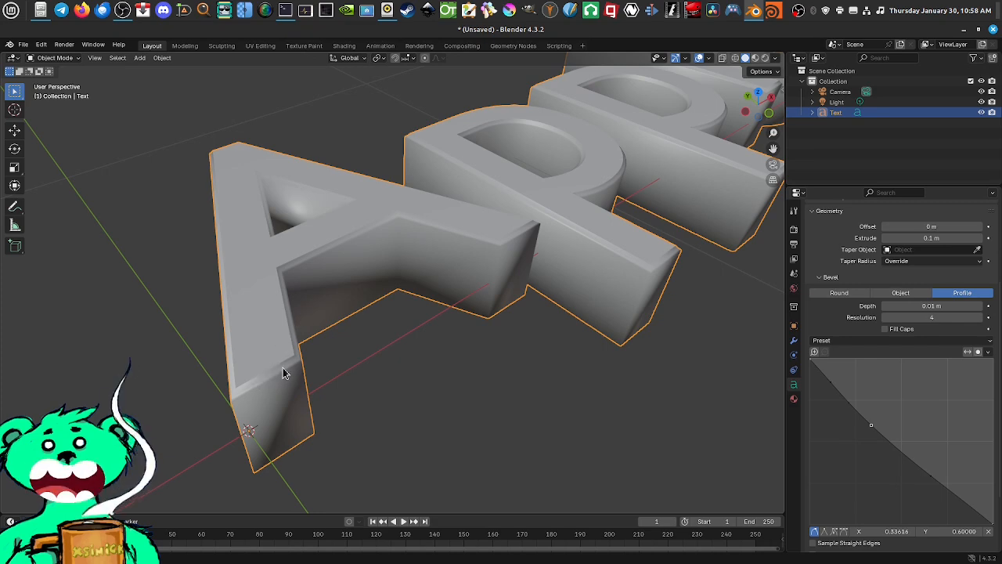
Step: Shape the bevel profile into an S-curve with points at about X 0.203, Y 0.55 and X 0.667, Y 0.359
mouse_move(871, 424)
mouse_down()
mouse_move(878, 418)
mouse_move(892, 429)
mouse_move(883, 405)
mouse_move(857, 439)
mouse_up()
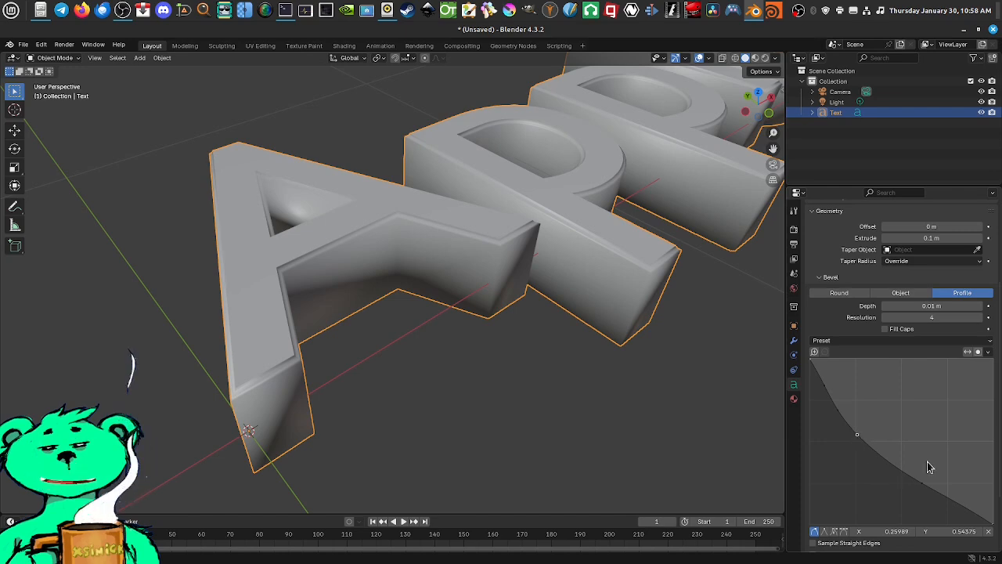
drag(927, 492, 933, 470)
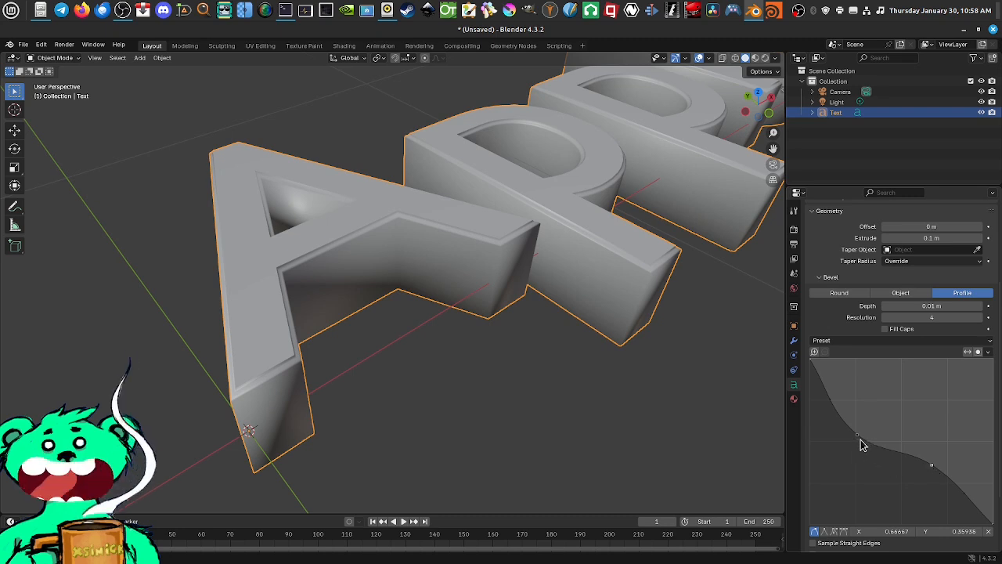
drag(857, 441, 846, 433)
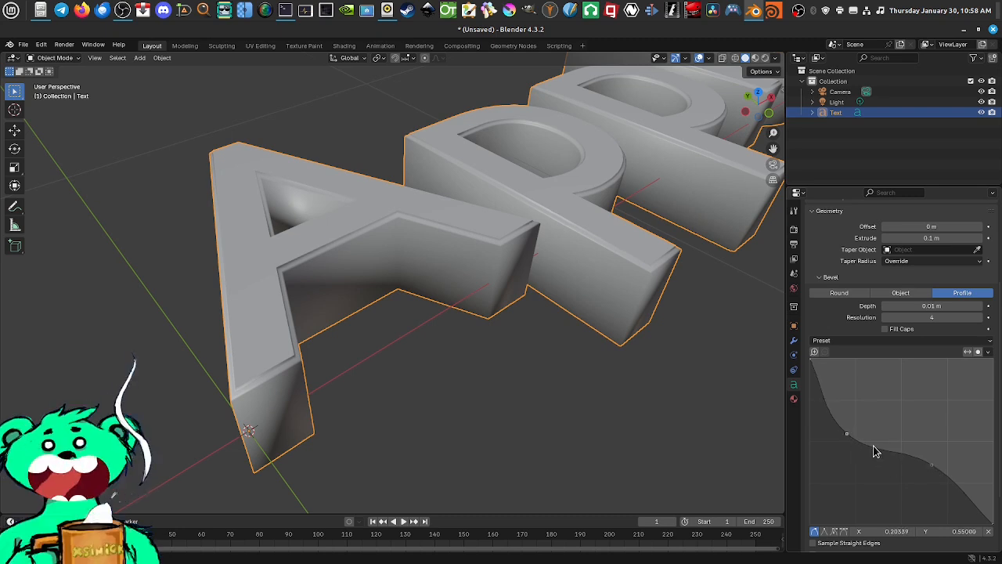
Step: Refine the text's bevel profile into a smoother S-curve, with points at about X 0.715, Y 0.447 and X 0.941, Y 0.234
mouse_move(832, 403)
mouse_down()
mouse_move(823, 393)
mouse_move(845, 390)
mouse_move(815, 400)
mouse_move(846, 382)
mouse_move(850, 435)
mouse_move(867, 409)
mouse_move(846, 443)
mouse_move(816, 398)
mouse_move(823, 405)
mouse_up()
drag(932, 465, 940, 450)
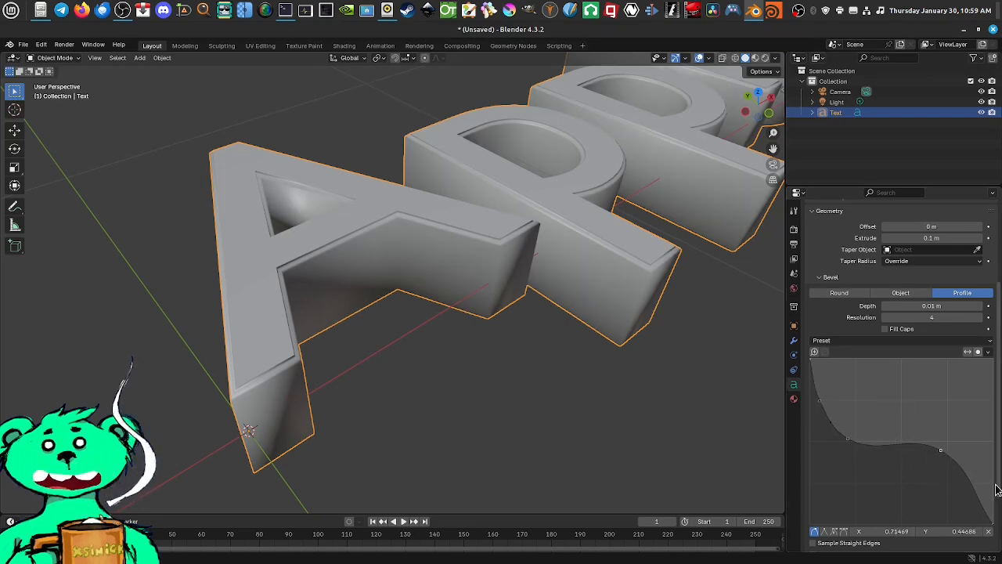
drag(977, 502, 982, 485)
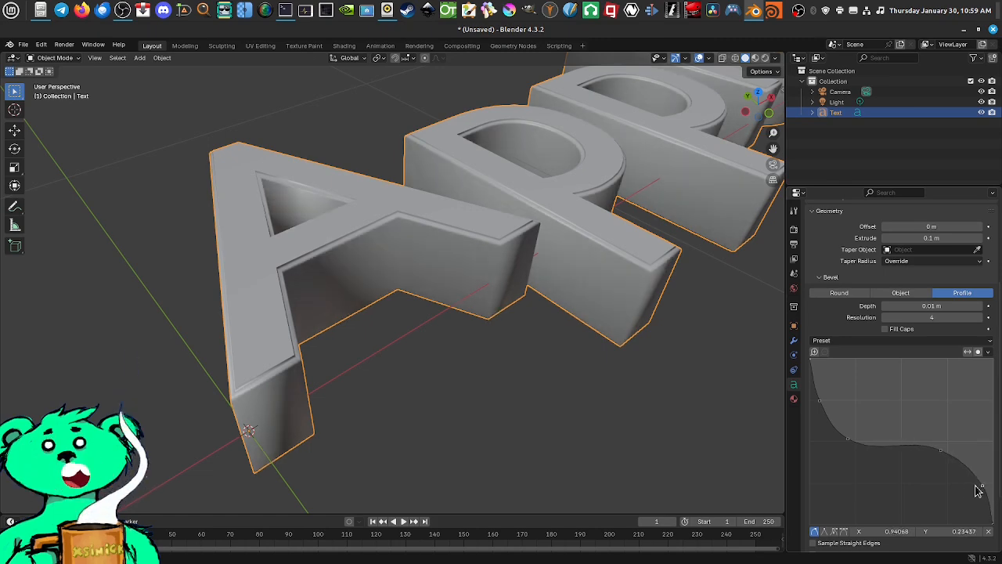
Step: Set the text's bevel Depth to 0.02 m
middle_drag(699, 437, 534, 373)
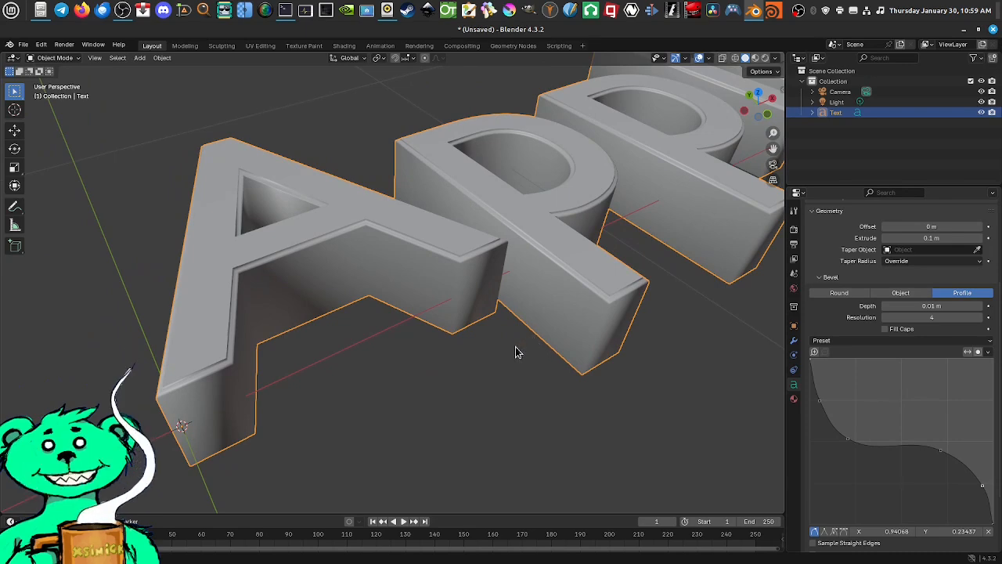
scroll(516, 346, down, 2)
scroll(447, 290, up, 2)
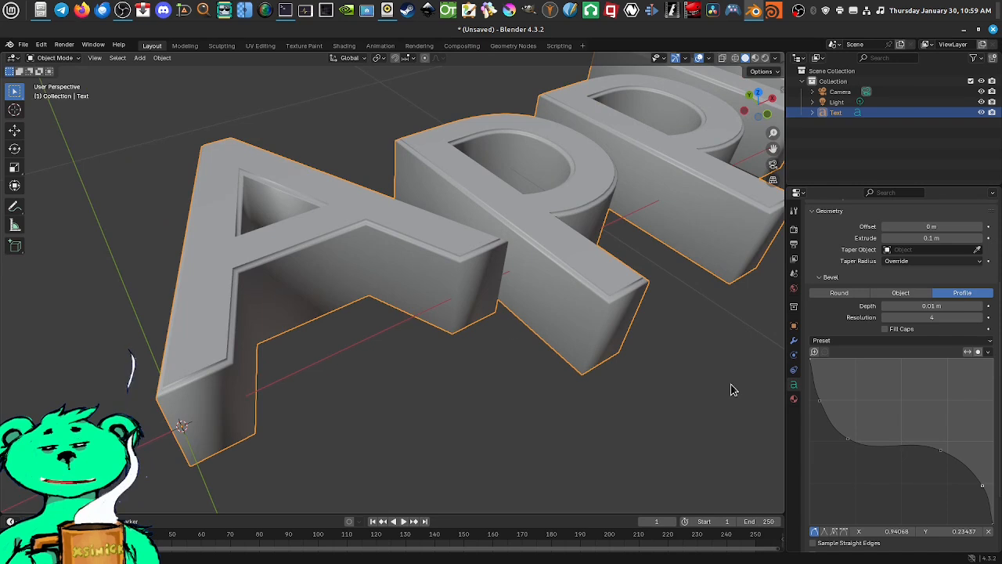
click(929, 307)
click(898, 306)
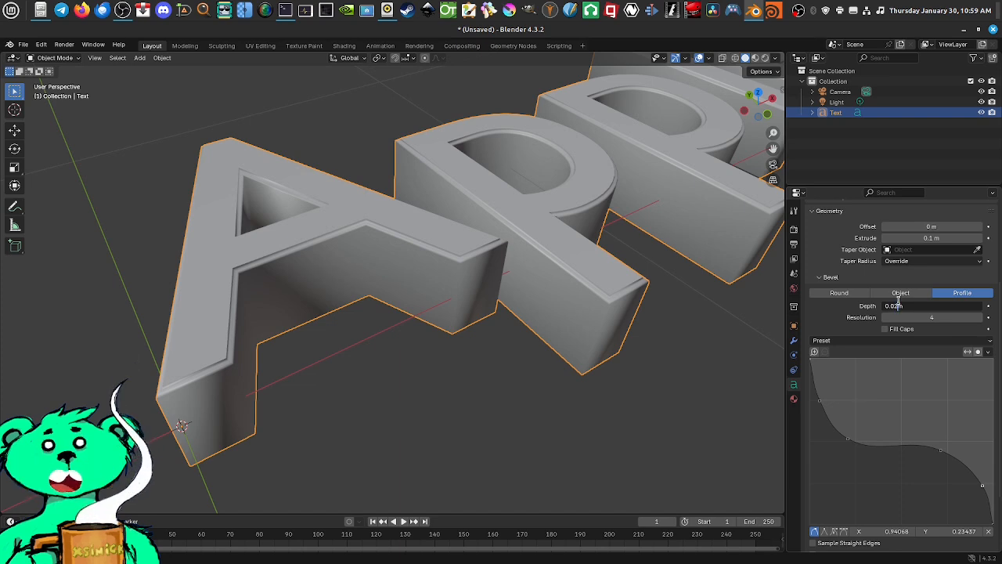
key(Return)
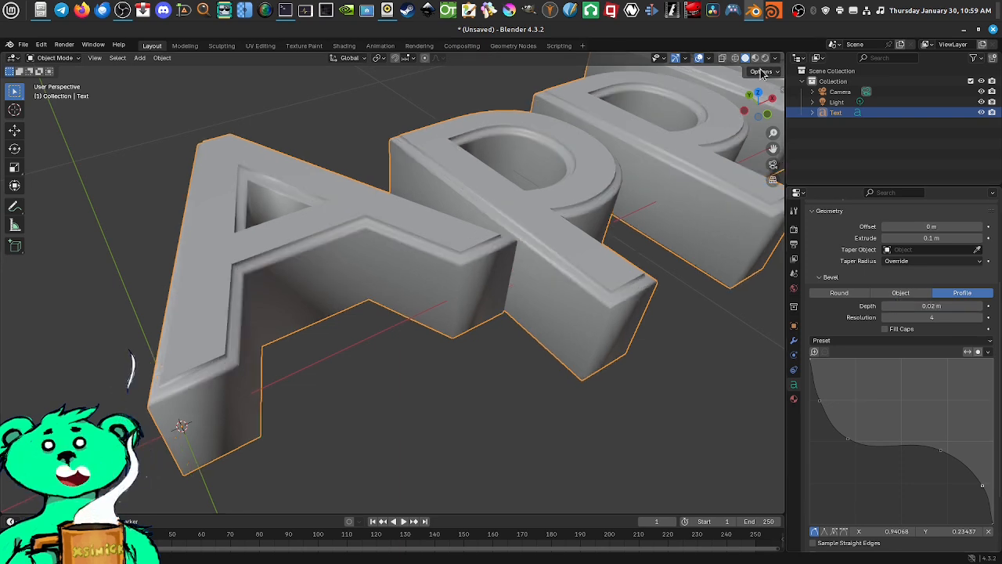
Step: Set the text's bevel Resolution to 8
middle_drag(440, 177, 349, 280)
middle_drag(458, 300, 588, 289)
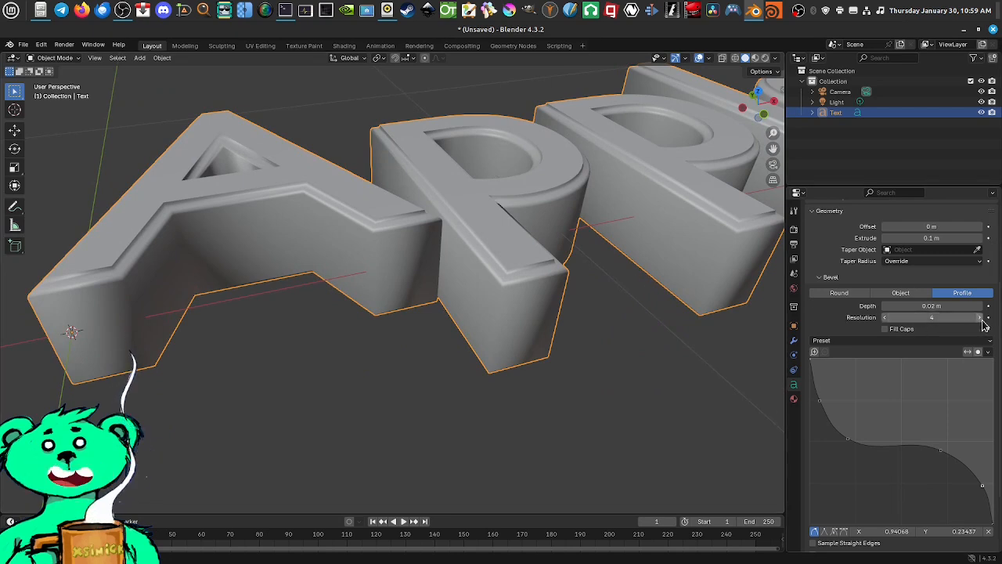
click(947, 317)
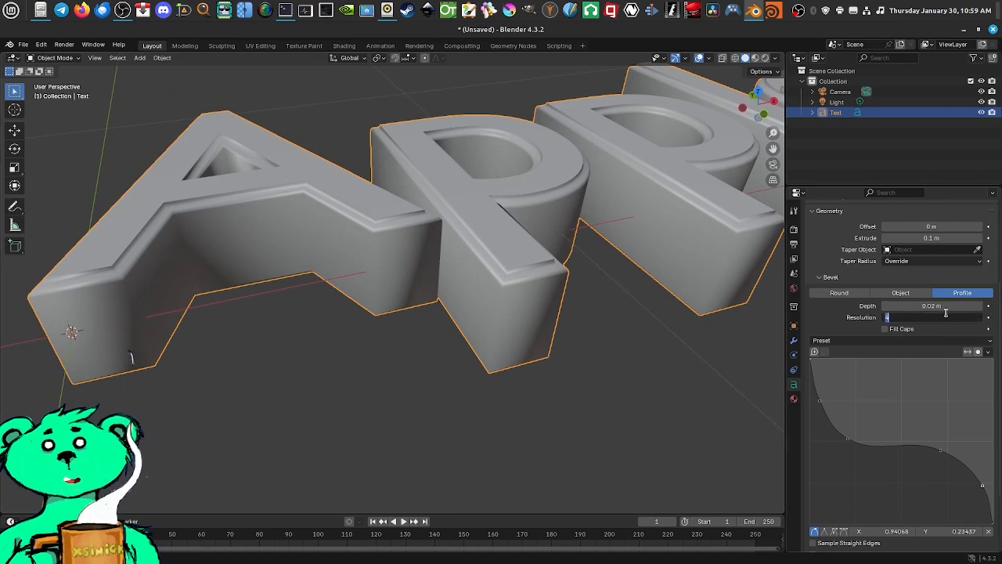
key(Return)
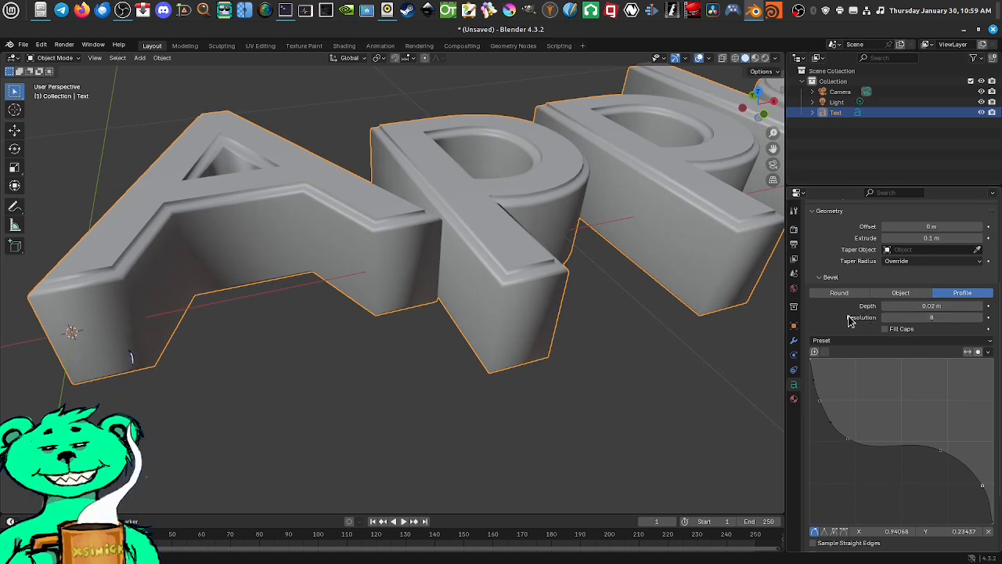
Step: Examine the profile-beveled edges of the whole Apple text from several angles and distances
middle_drag(411, 285, 422, 309)
scroll(422, 314, down, 5)
mouse_move(512, 327)
middle_down()
mouse_move(503, 322)
mouse_move(511, 312)
middle_up()
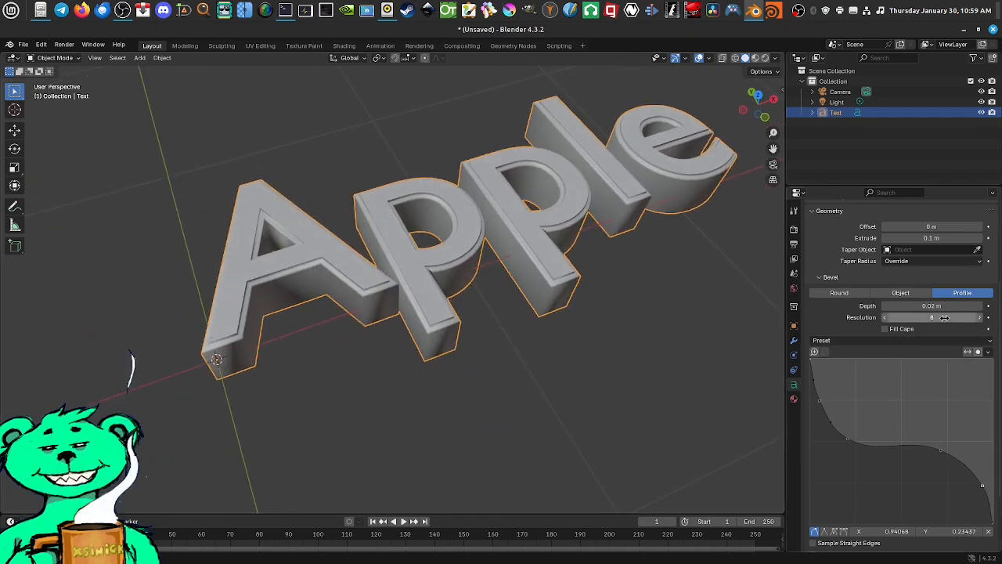
mouse_move(505, 306)
middle_down()
mouse_move(512, 316)
mouse_move(503, 310)
mouse_move(500, 323)
mouse_move(502, 310)
middle_up()
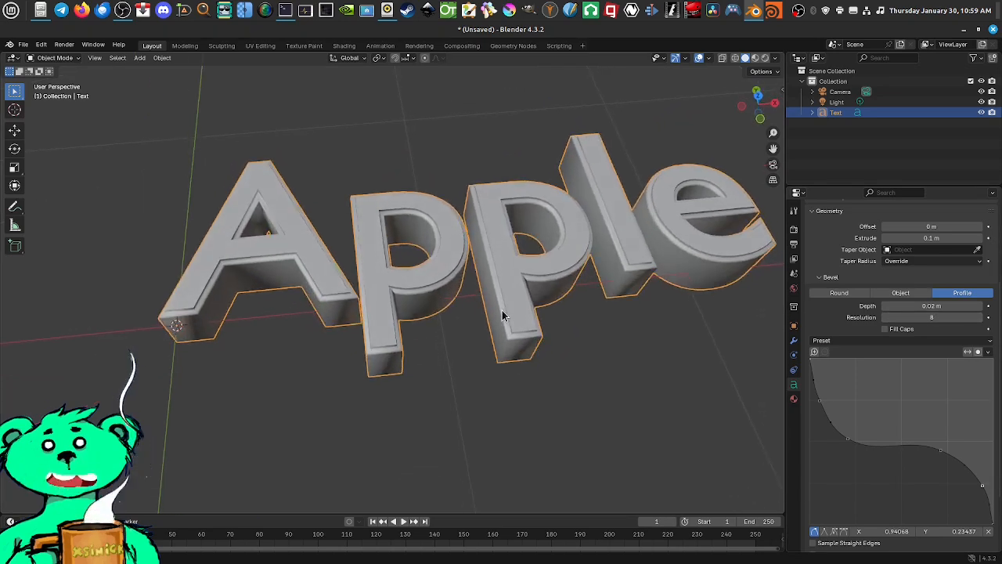
middle_drag(431, 340, 429, 314)
scroll(415, 342, down, 4)
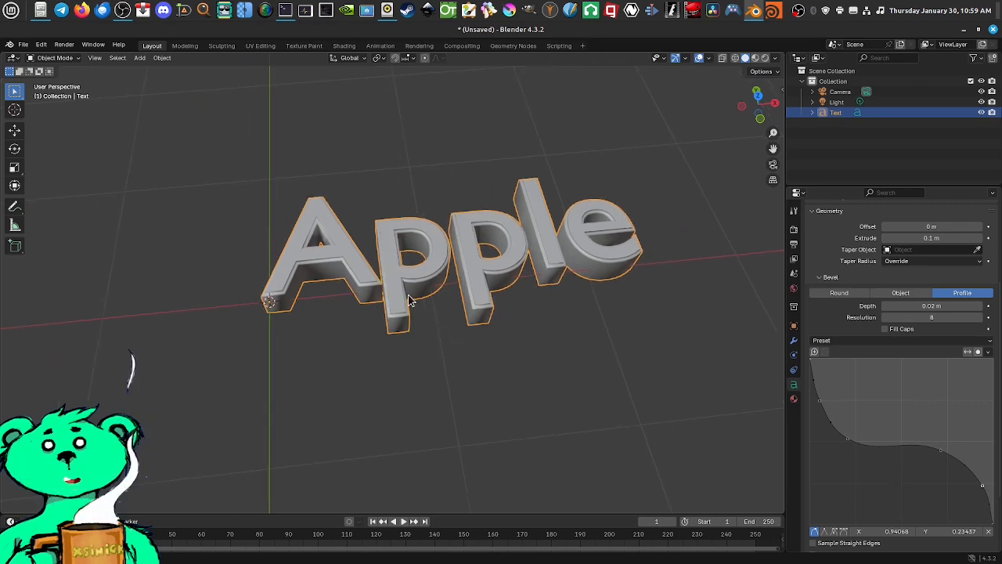
middle_drag(438, 251, 503, 300)
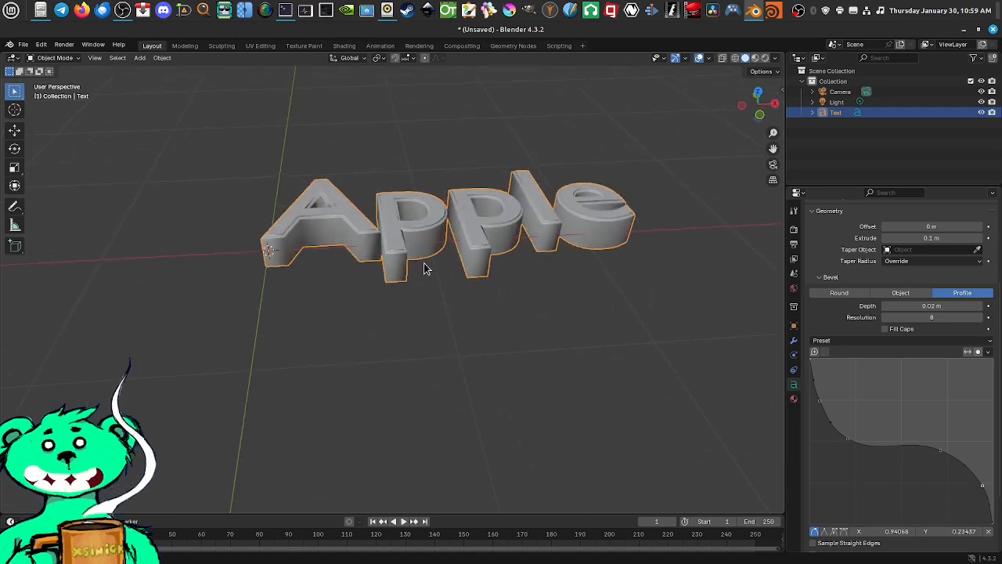
shift+middle_drag(485, 238, 487, 241)
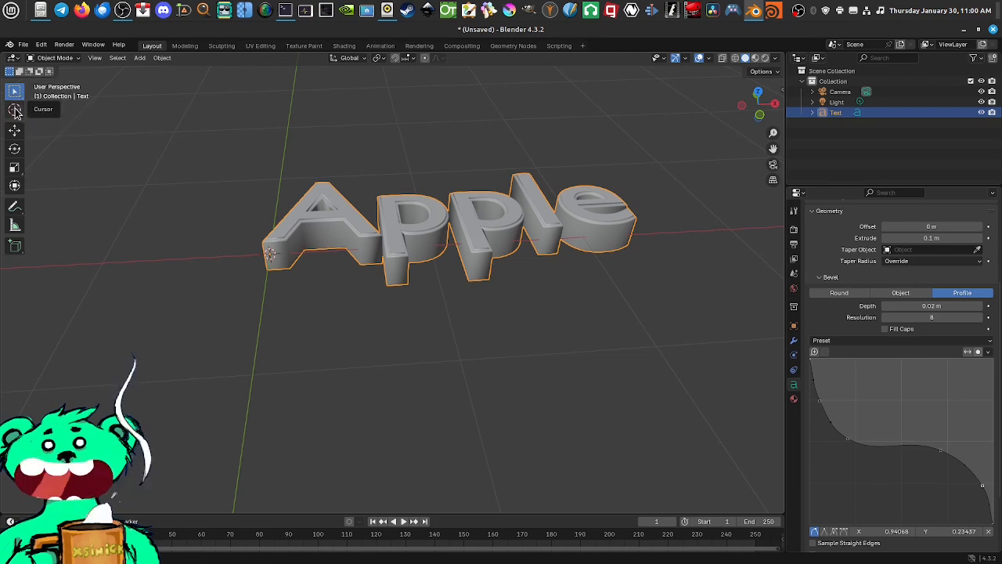
Step: Try standing the text upright by rotating it freehand about its X axis with the Rotate tool, and undo the rotation
click(14, 148)
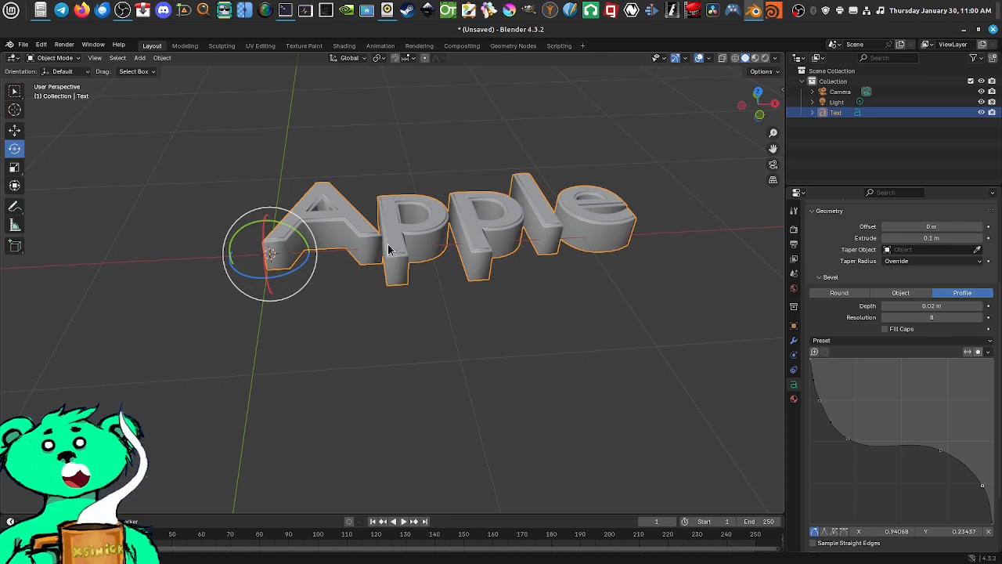
middle_drag(390, 249, 358, 260)
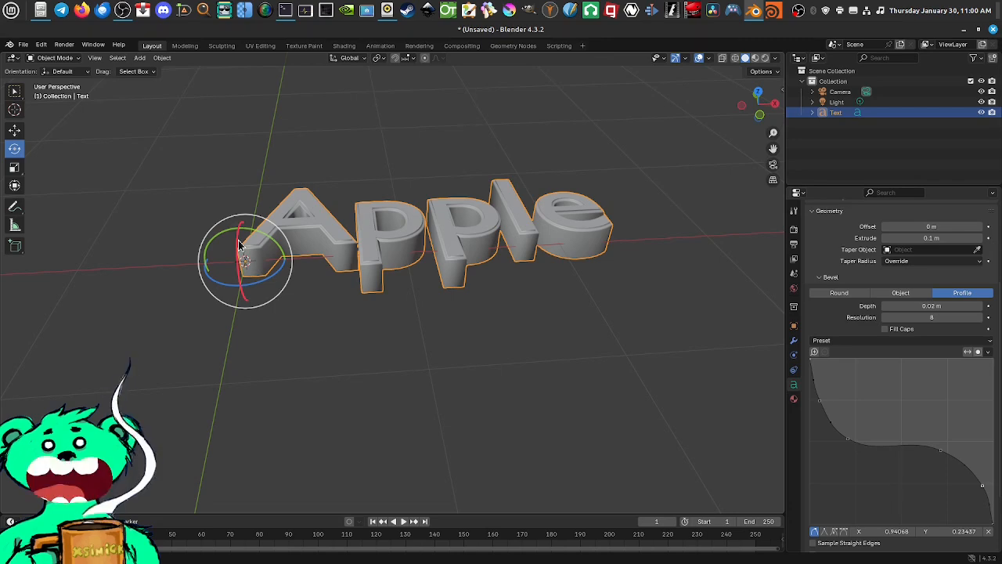
drag(238, 242, 242, 264)
mouse_move(423, 300)
middle_down()
mouse_move(432, 273)
mouse_move(418, 315)
middle_up()
scroll(437, 312, up, 2)
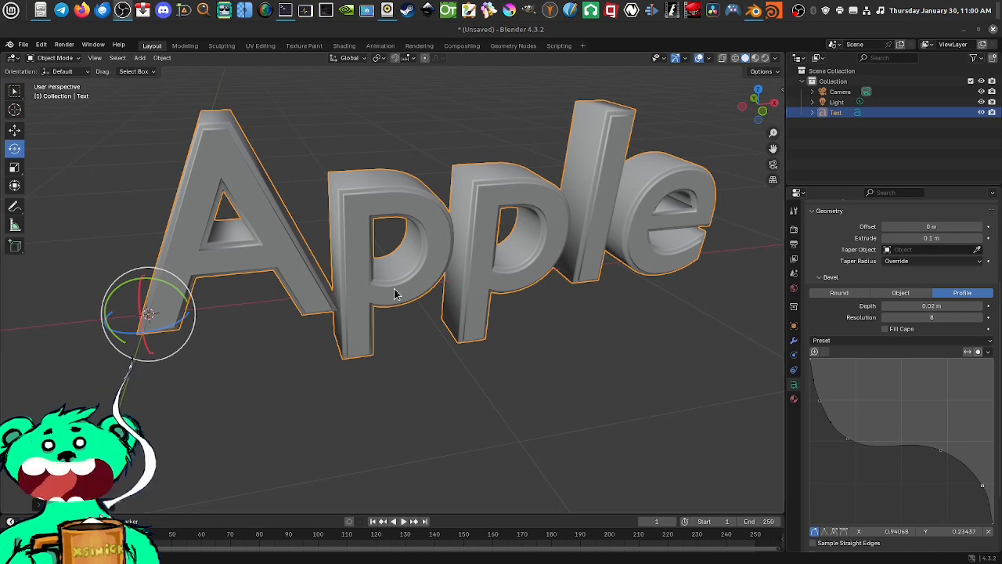
mouse_move(596, 305)
middle_down()
mouse_move(586, 302)
mouse_move(599, 299)
middle_up()
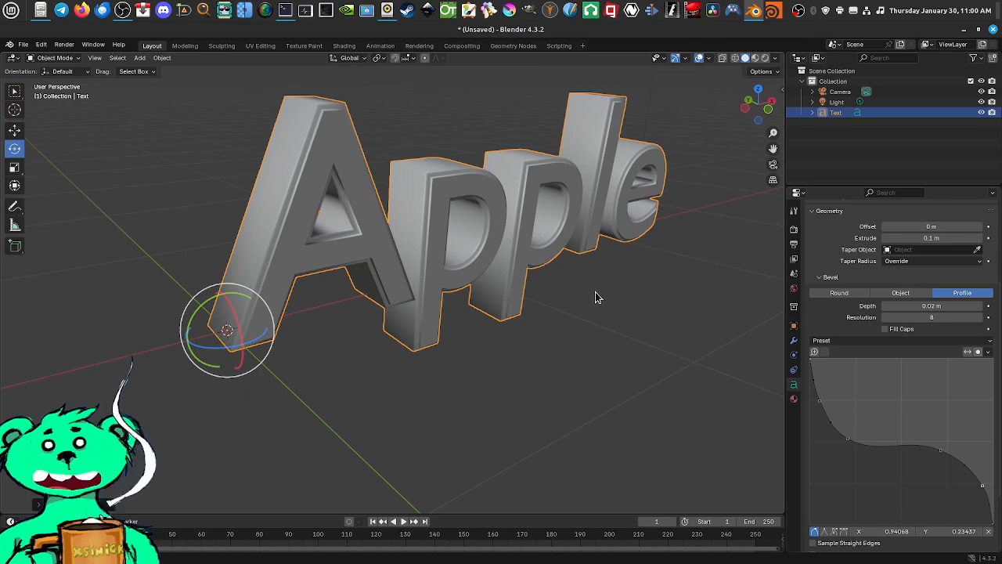
key(ctrl+z)
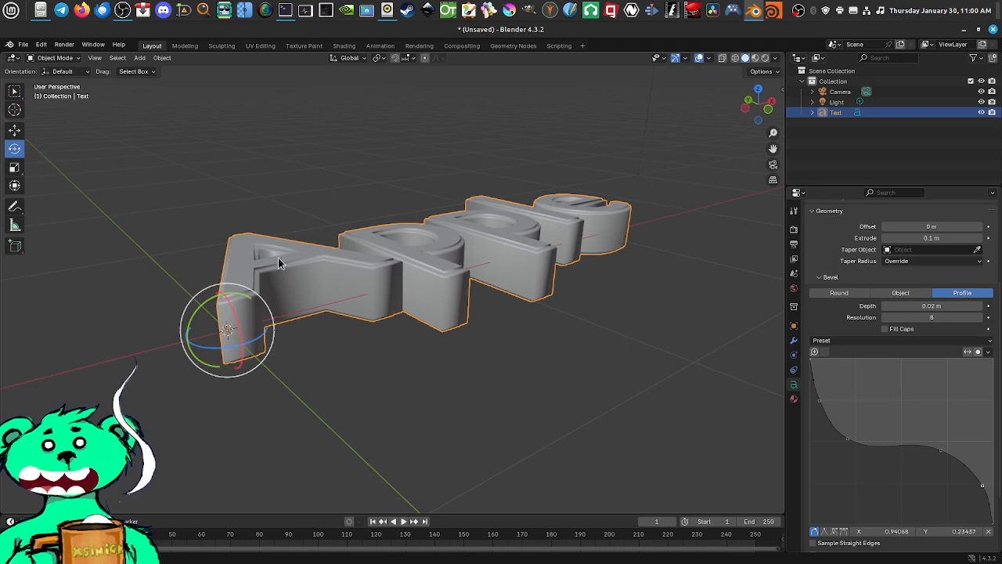
Step: Show the text's transform values and set its X rotation to exactly 90°
middle_drag(421, 306, 410, 316)
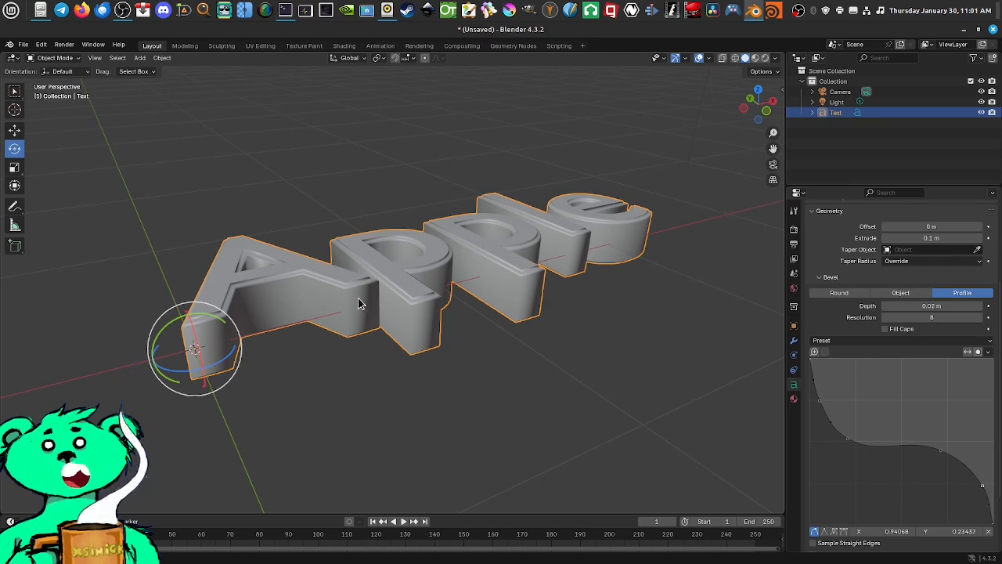
key(n)
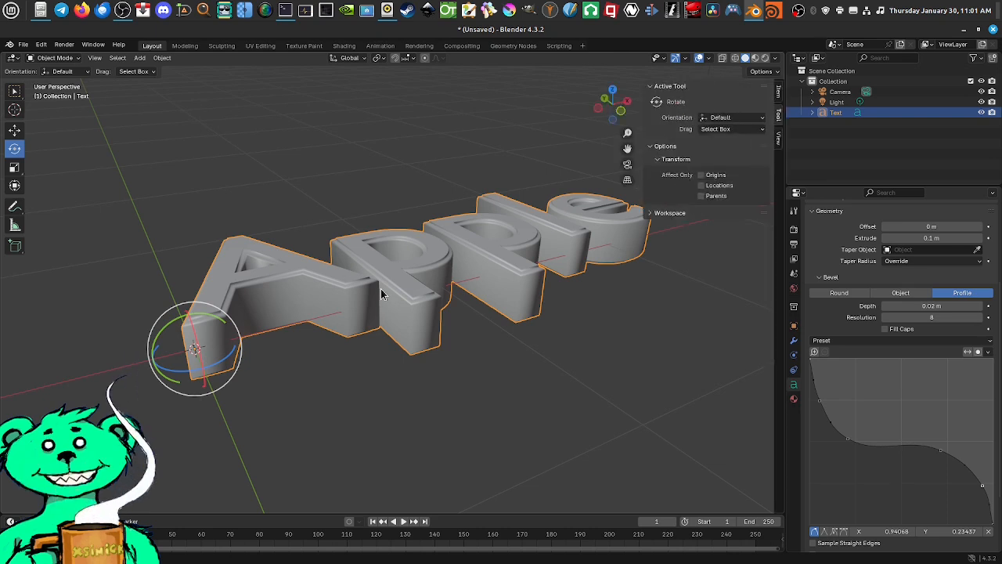
click(779, 92)
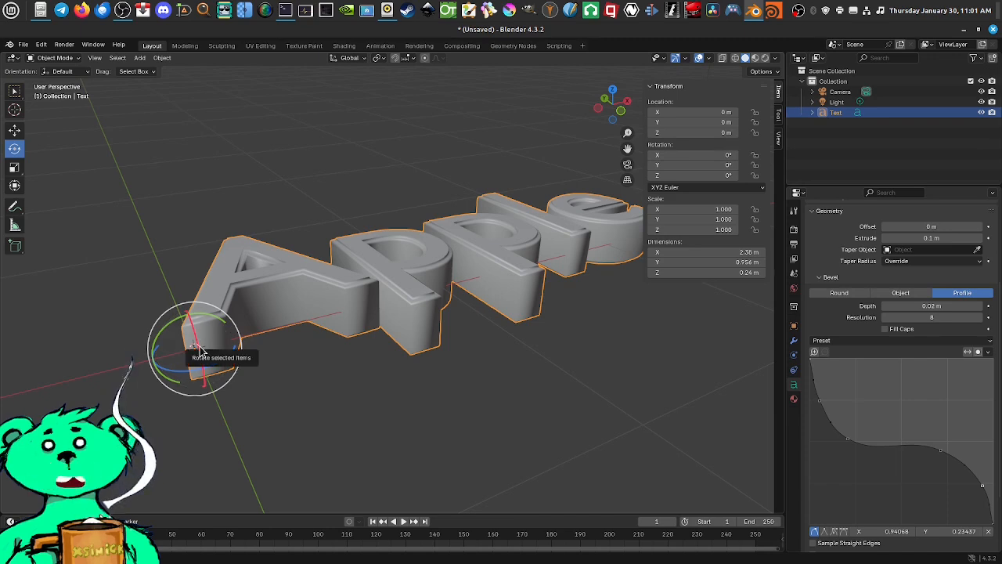
click(674, 155)
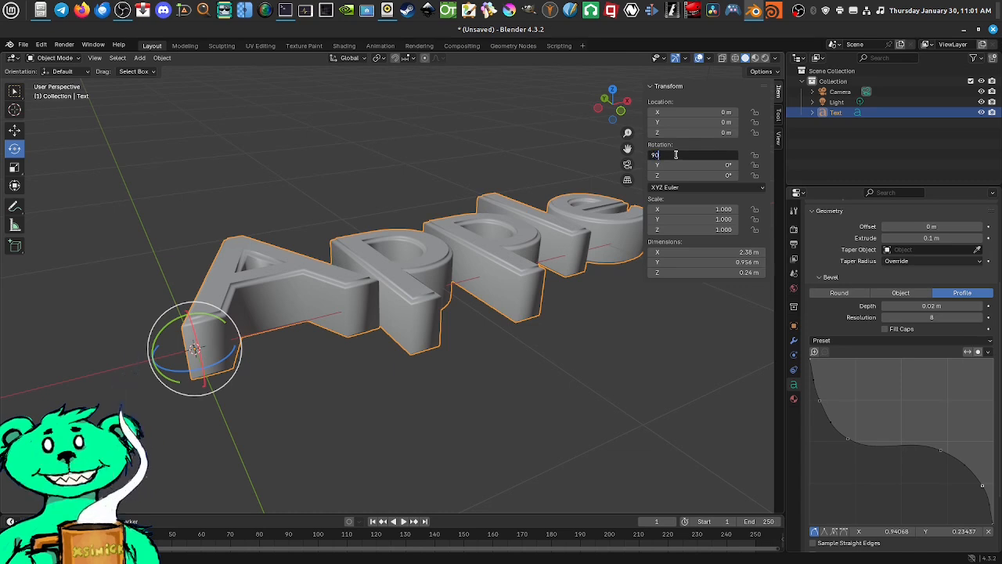
key(Return)
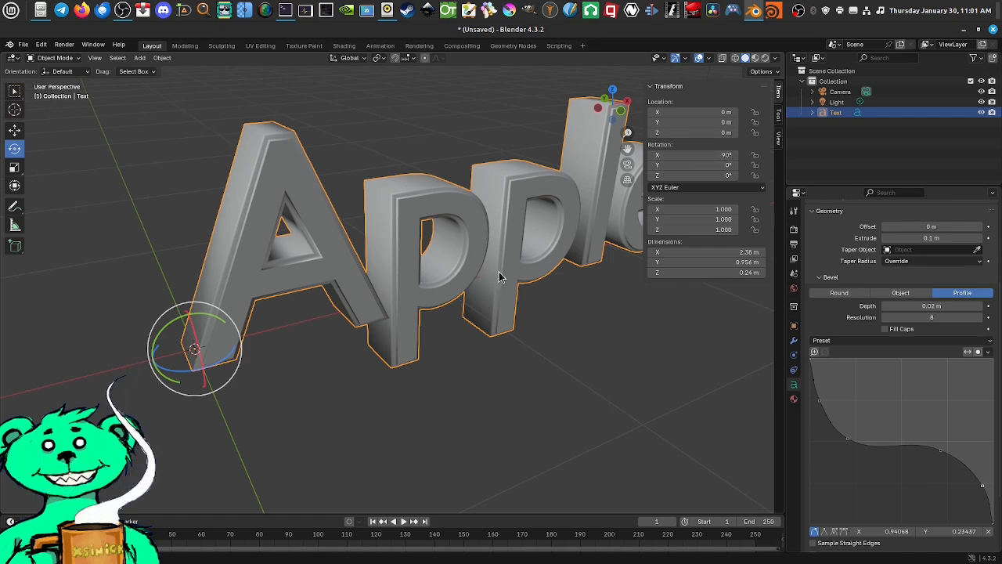
Step: Add a mesh plane at the world origin, at the base of the letter A
middle_drag(505, 255, 486, 264)
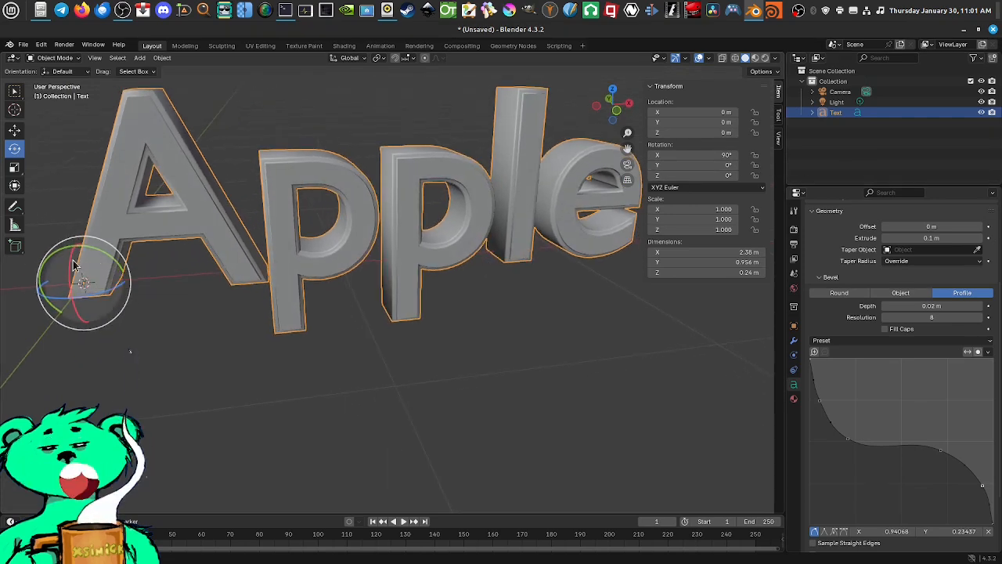
mouse_move(298, 283)
middle_down()
mouse_move(394, 284)
mouse_move(297, 288)
mouse_move(313, 292)
middle_up()
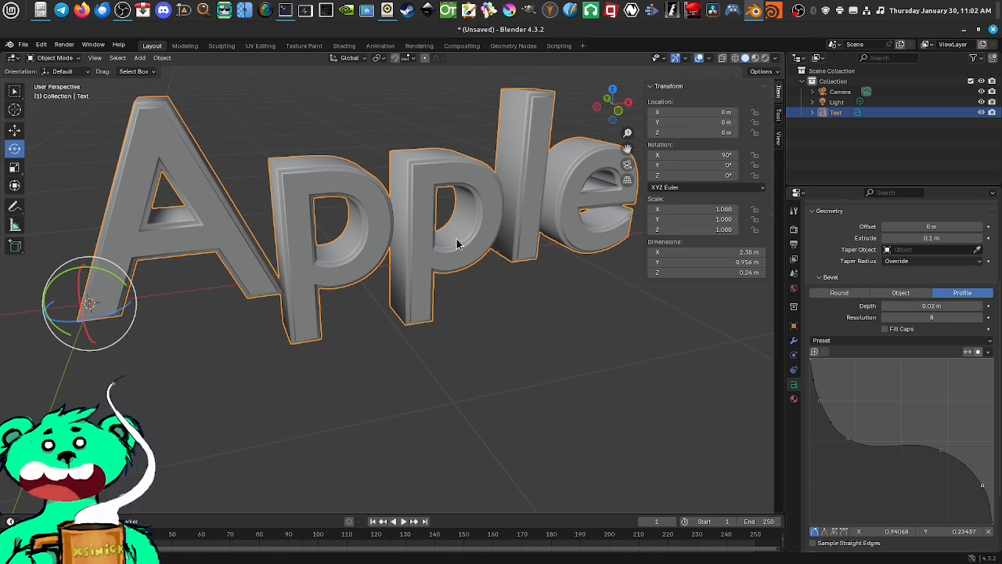
scroll(413, 237, down, 1)
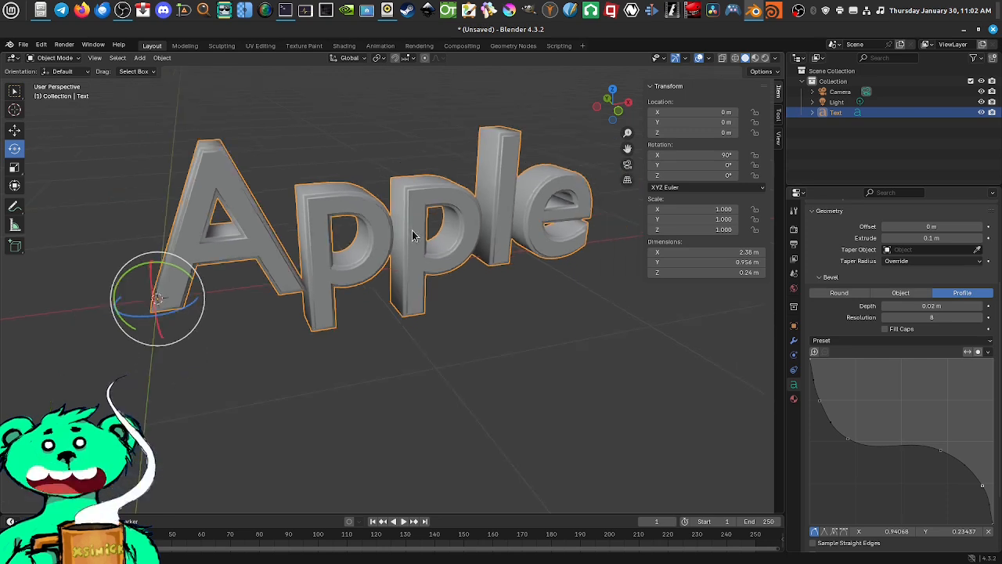
middle_drag(447, 286, 471, 297)
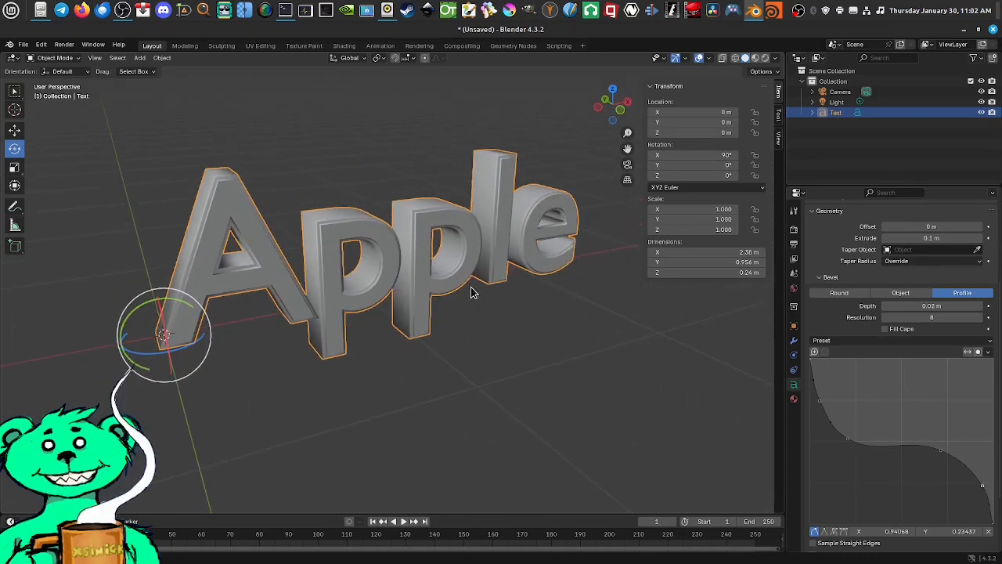
shift+middle_drag(421, 269, 454, 284)
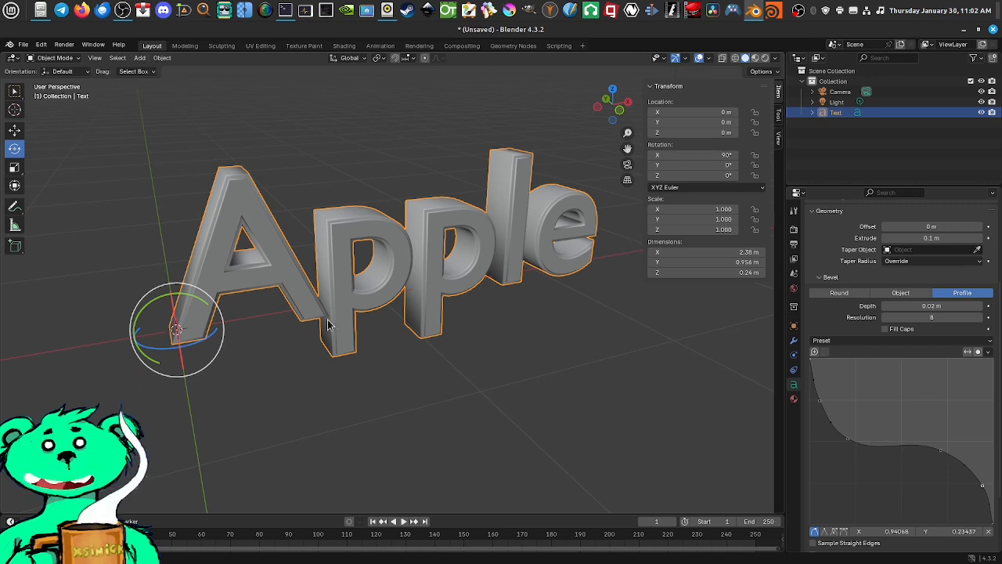
key(shift+a)
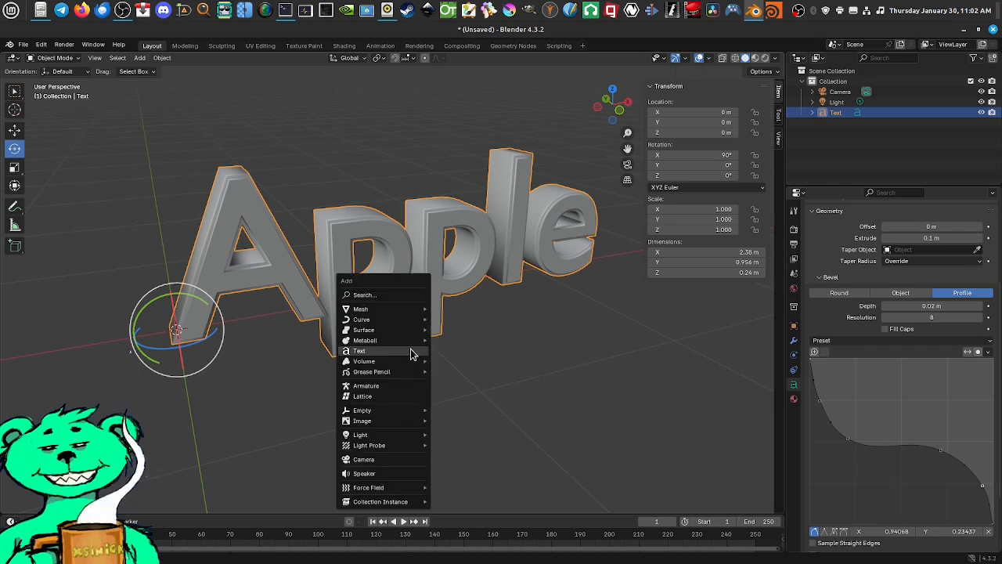
mouse_move(379, 333)
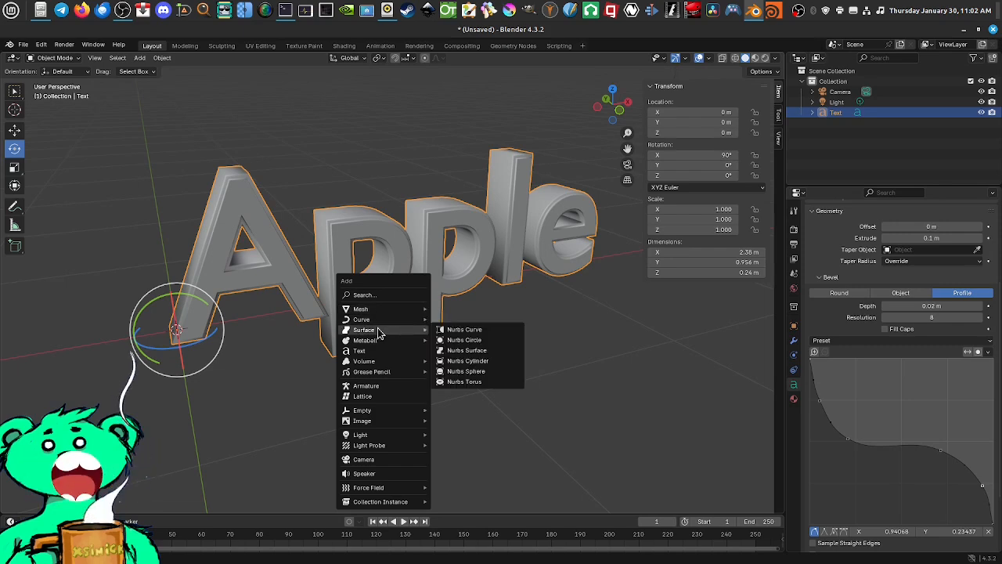
mouse_move(379, 313)
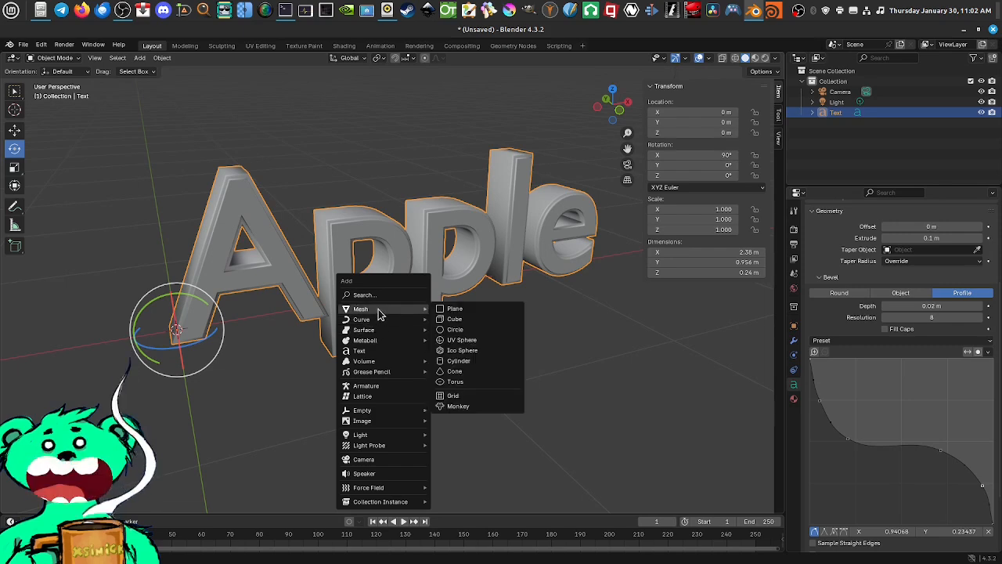
click(455, 310)
mouse_move(197, 363)
middle_down()
mouse_move(267, 362)
mouse_move(215, 358)
middle_up()
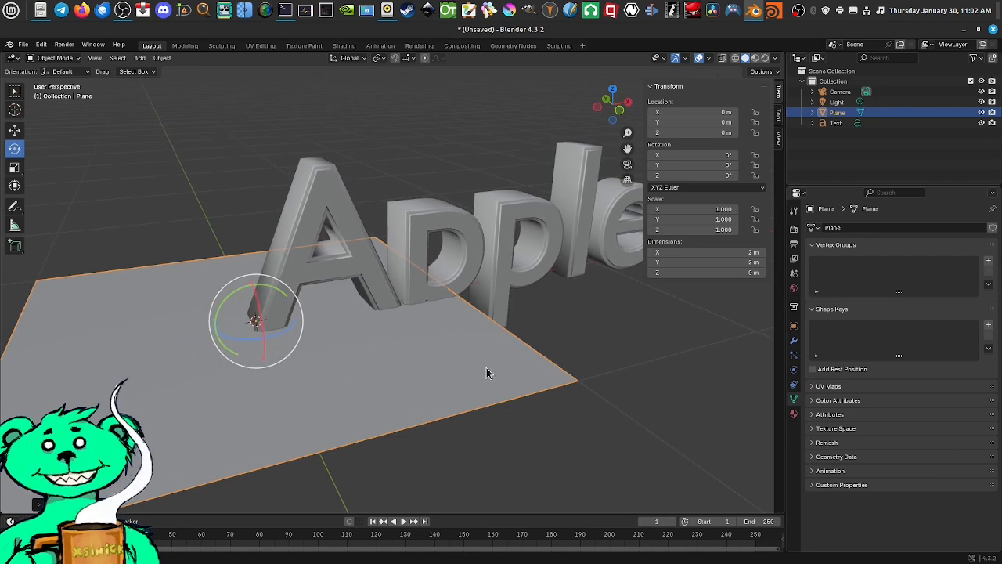
middle_drag(262, 336, 366, 354)
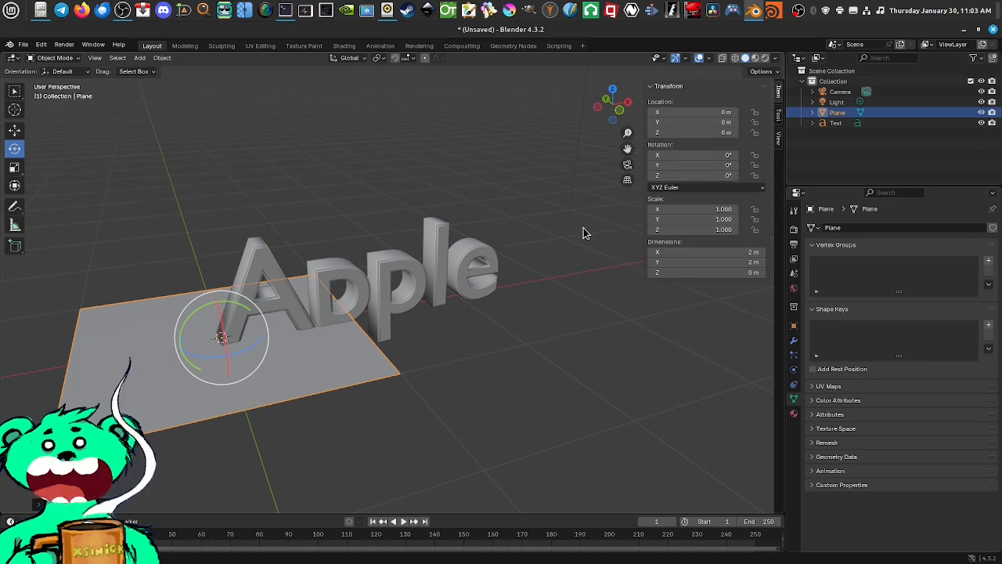
middle_drag(253, 318, 317, 303)
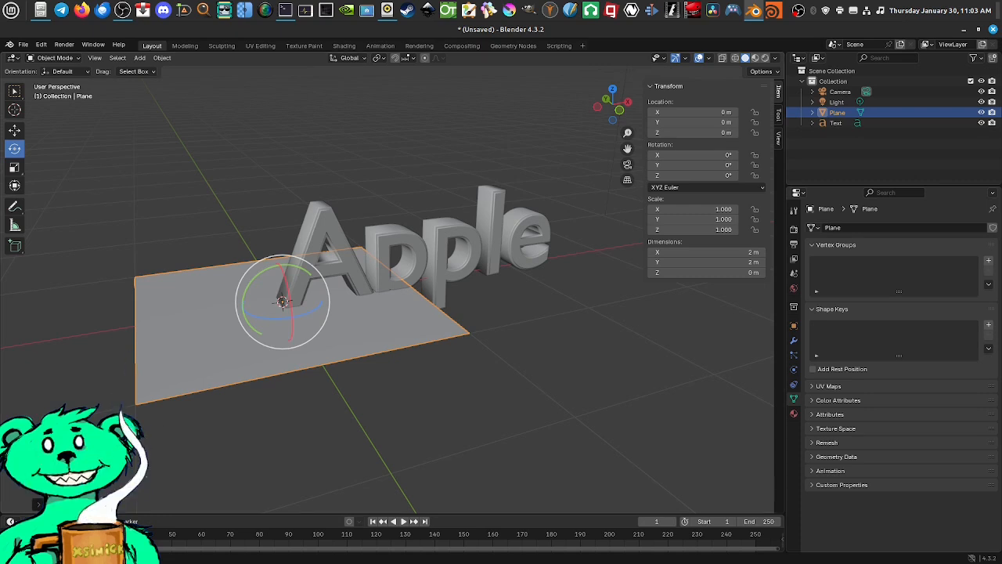
Step: Look at the creation settings of the newly added plane, and delete the plane
click(39, 505)
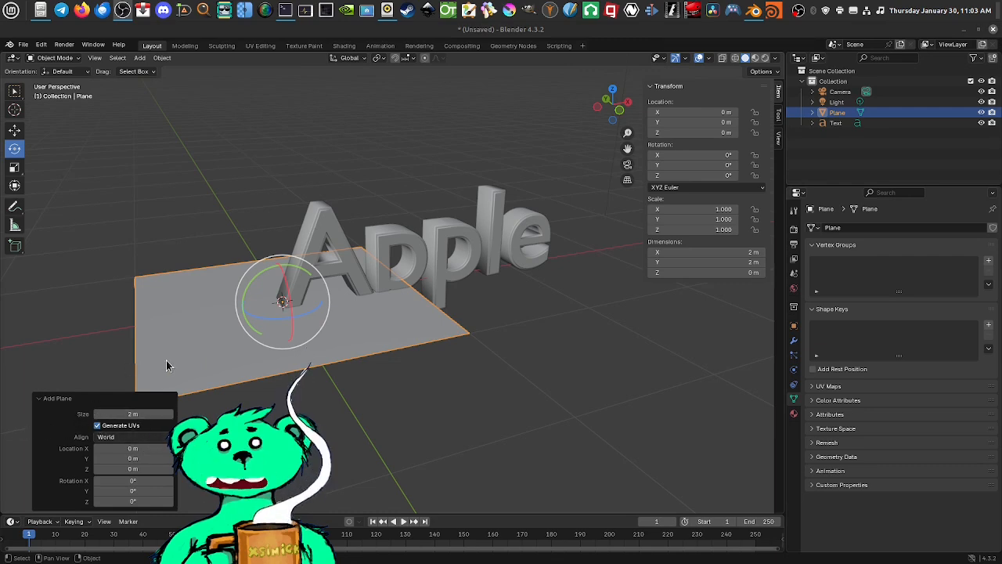
click(43, 398)
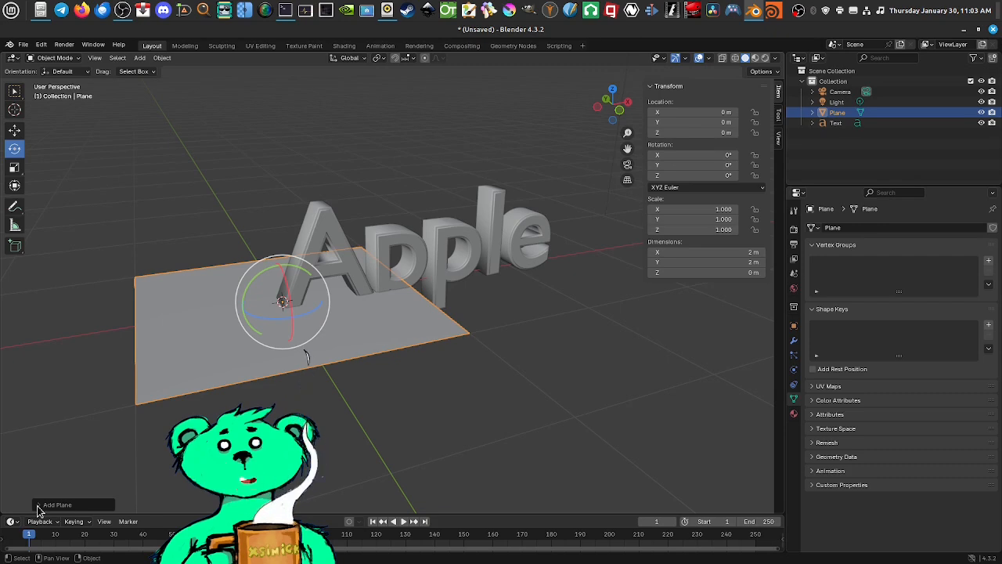
click(84, 419)
click(207, 352)
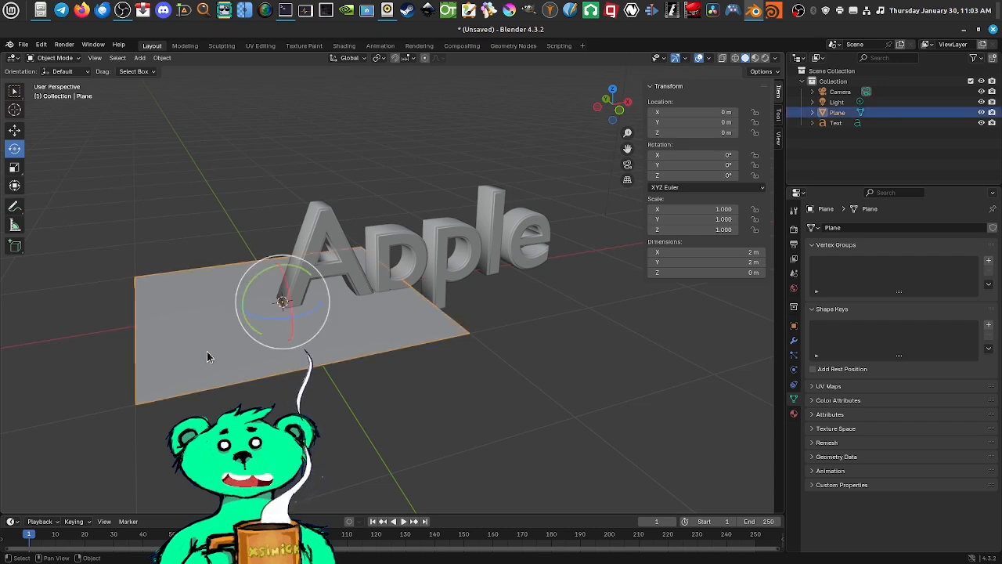
key(Delete)
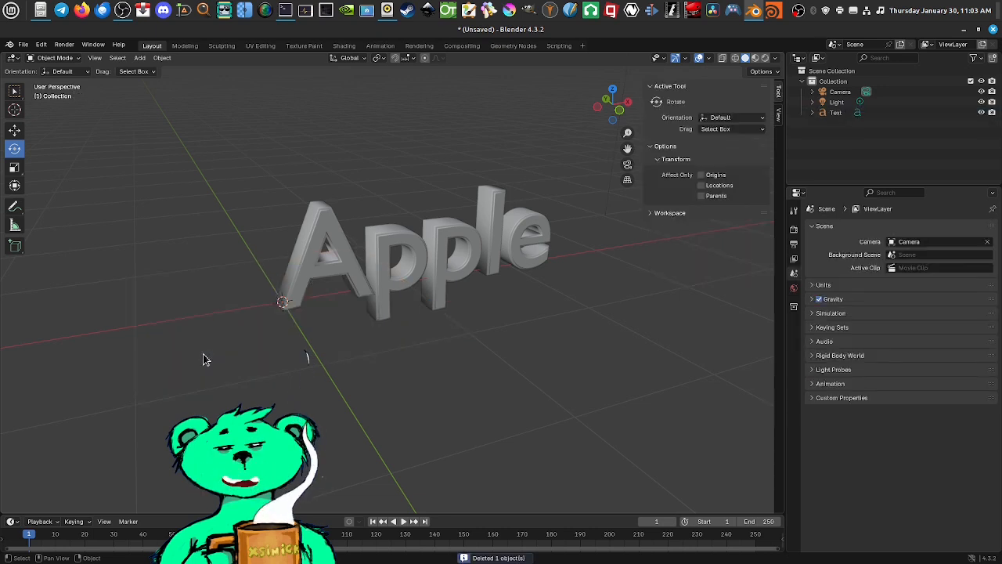
Step: Add a new mesh plane at the world origin and enlarge its size to about 7.94 m
click(139, 58)
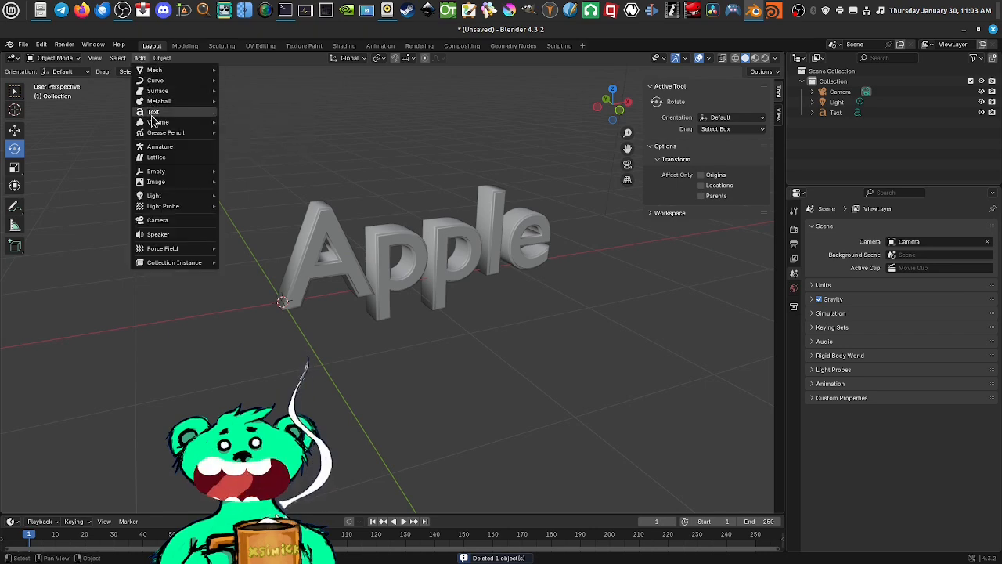
mouse_move(164, 71)
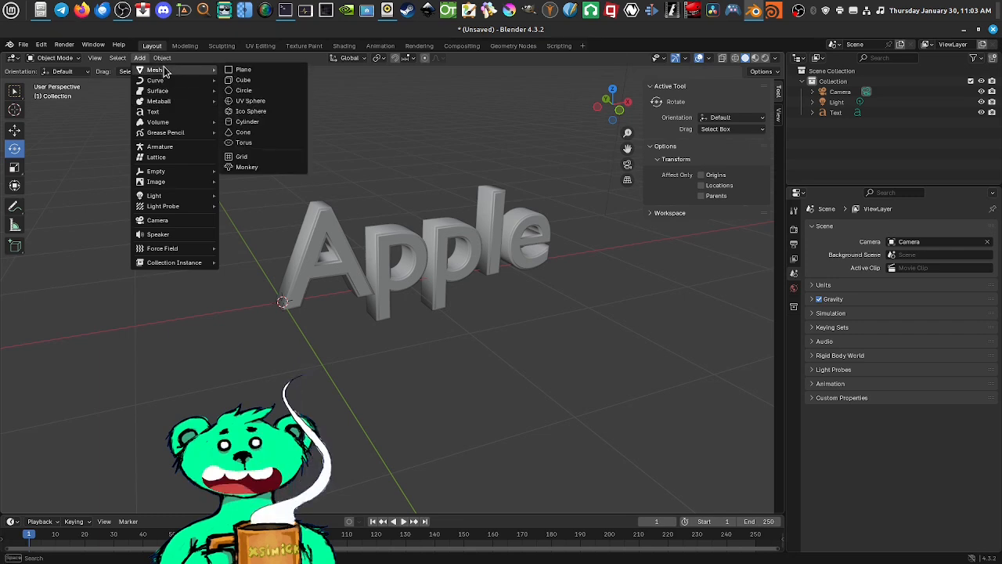
click(236, 70)
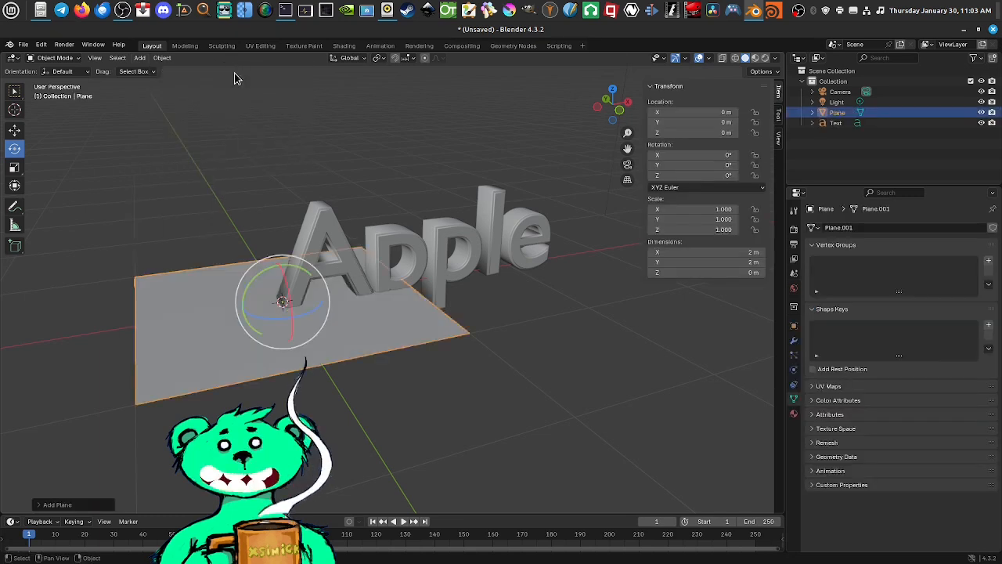
click(61, 505)
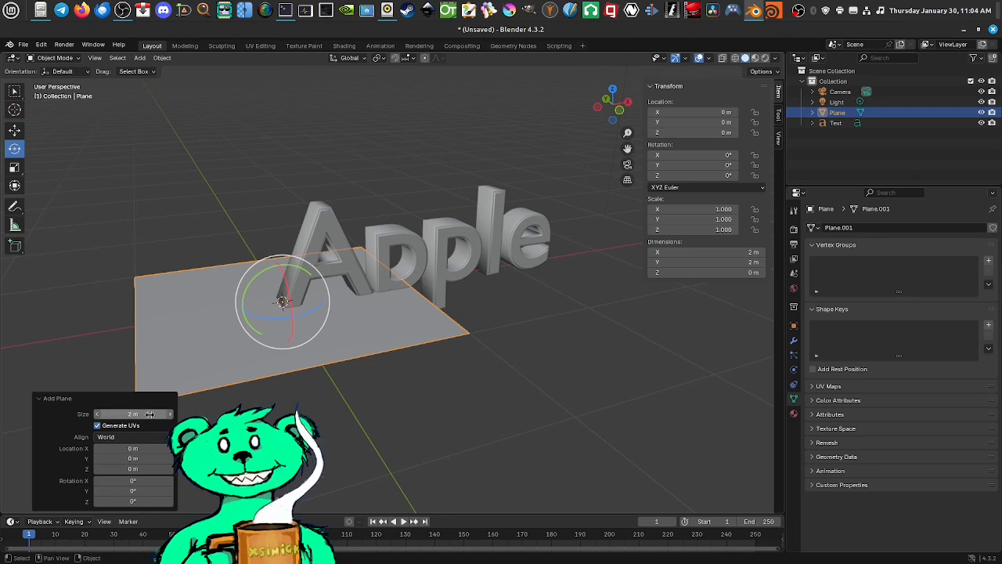
drag(133, 413, 419, 274)
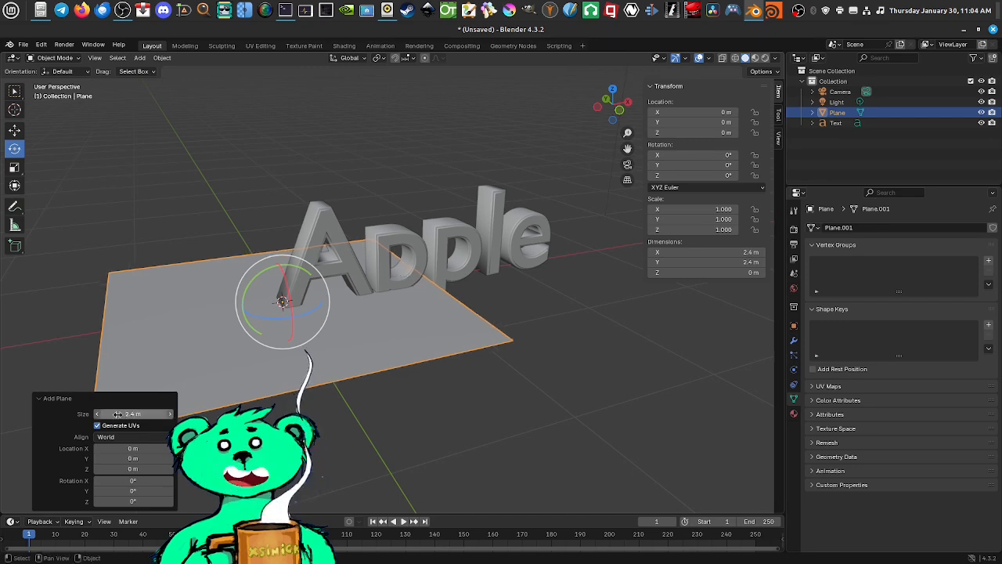
drag(120, 413, 601, 282)
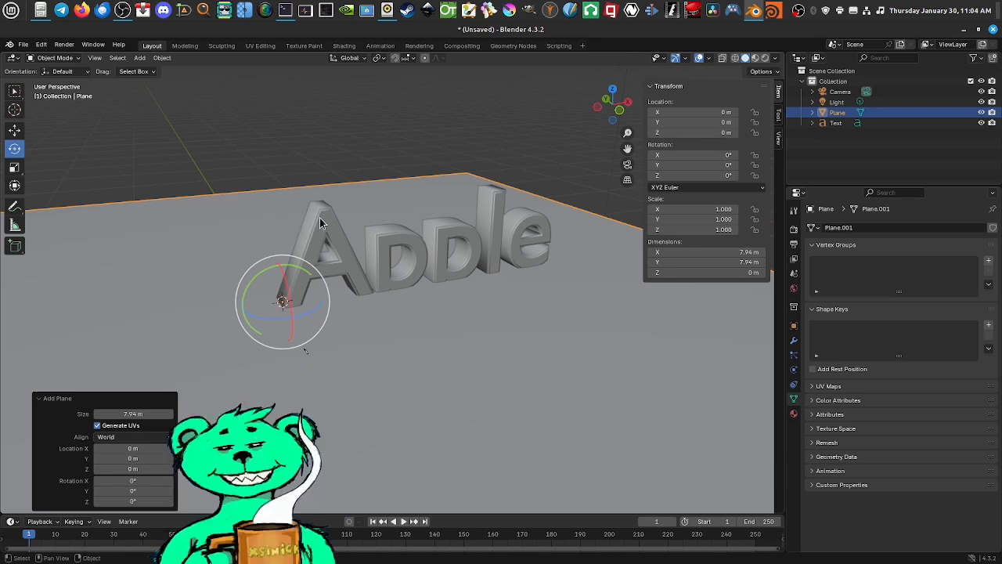
Step: Move the Apple text about 1.28 m in the negative X direction to centre it on the plane
click(16, 131)
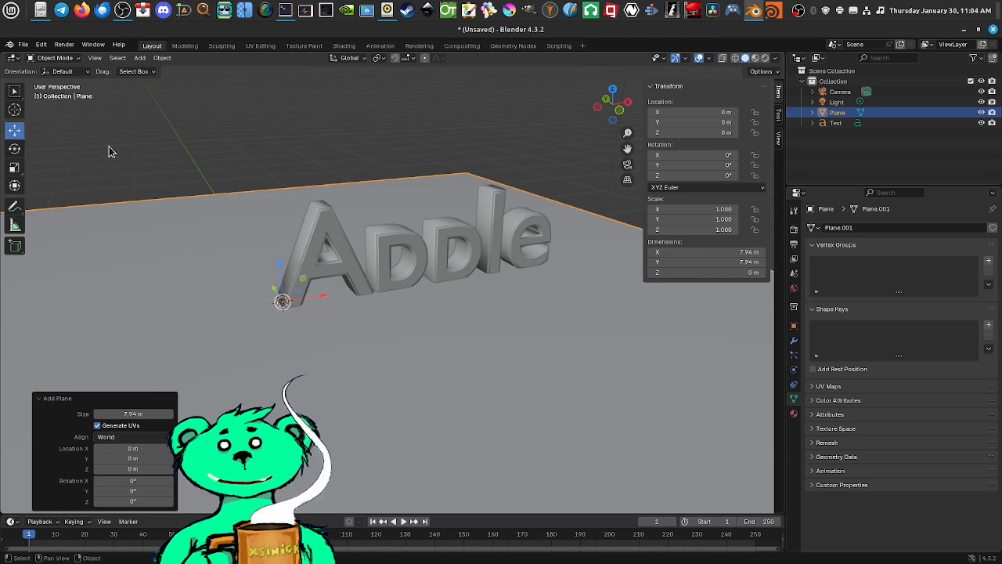
click(323, 227)
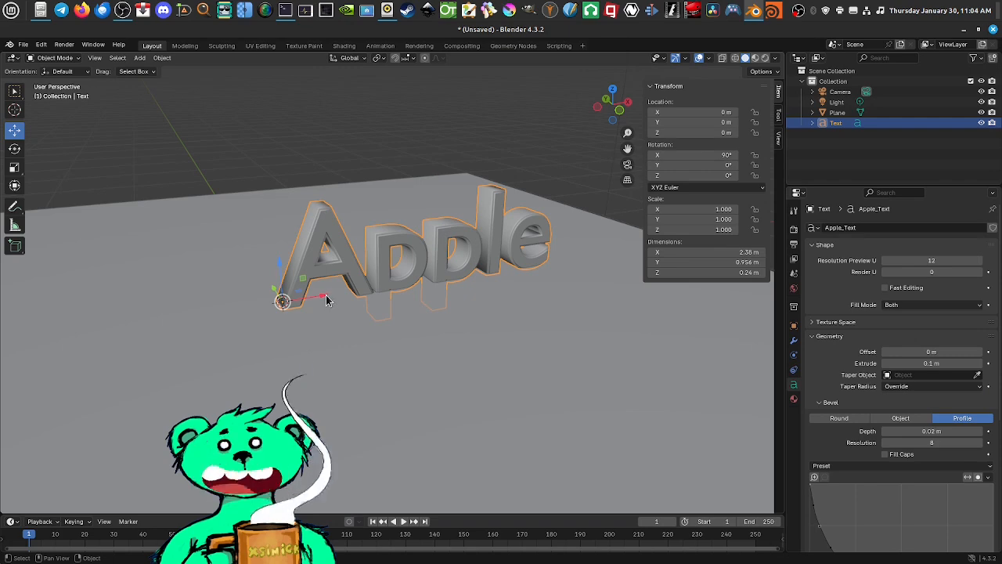
drag(328, 301, 134, 346)
shift+middle_drag(270, 320, 337, 299)
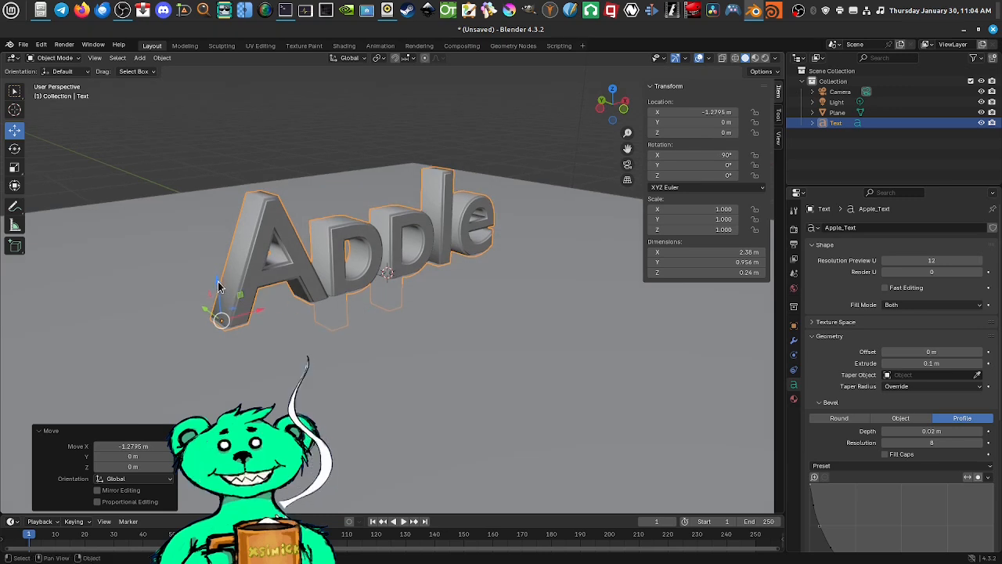
Step: Raise the Apple text about 0.27 m along Z so the letter descenders clear the plane
drag(219, 285, 220, 236)
middle_drag(507, 289, 352, 297)
middle_drag(501, 293, 420, 275)
scroll(391, 267, down, 4)
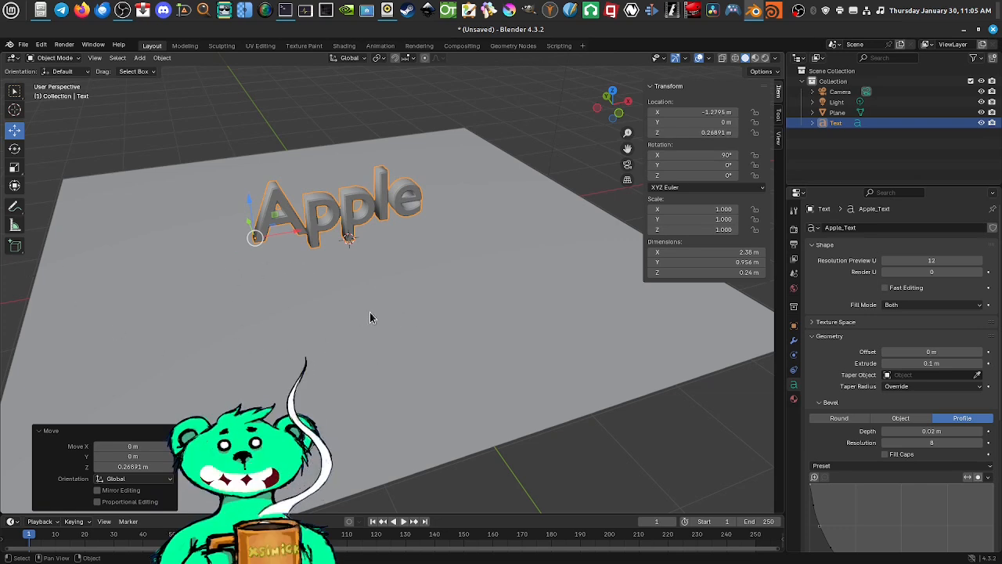
scroll(428, 296, up, 1)
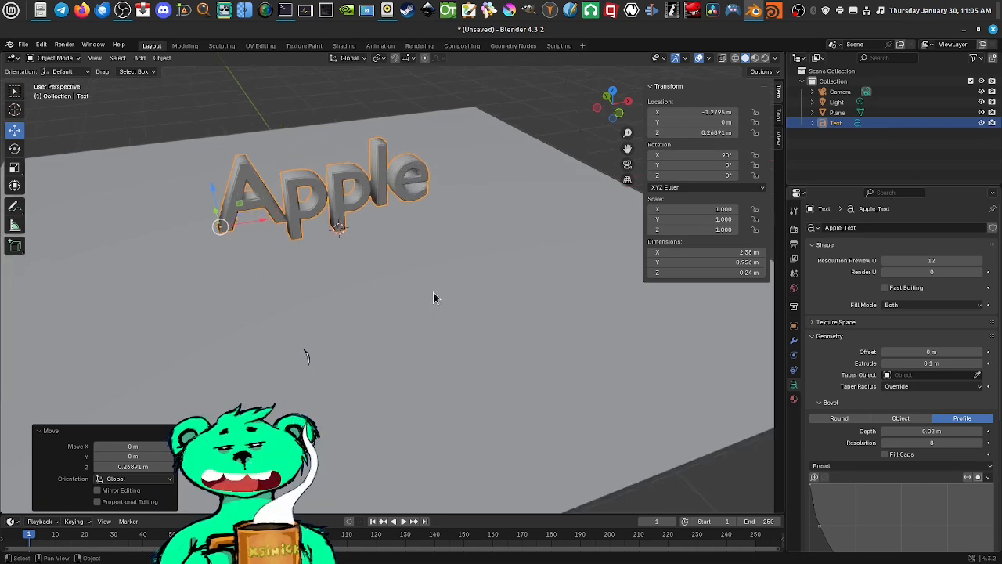
Step: Move the plane about 1.56 m along Y so more of it extends behind the text
click(432, 294)
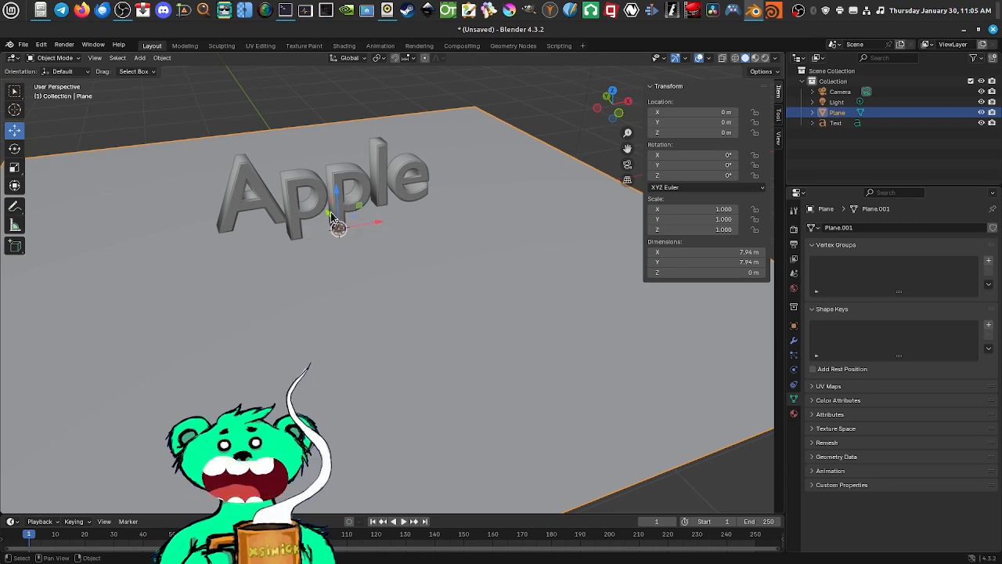
scroll(326, 215, up, 2)
scroll(325, 214, up, 1)
shift+middle_drag(326, 220, 362, 268)
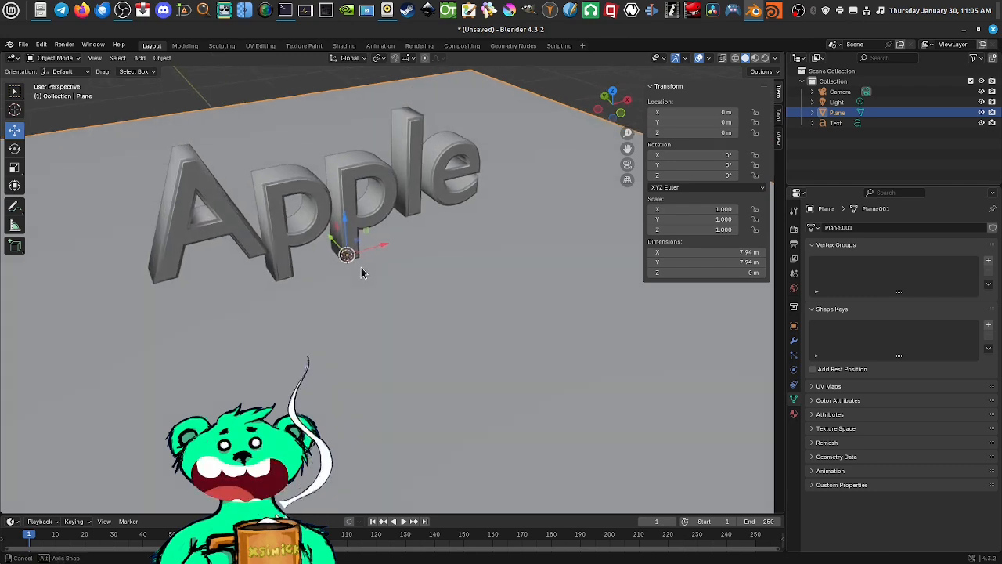
drag(329, 242, 228, 172)
scroll(314, 242, down, 3)
middle_drag(513, 330, 532, 340)
scroll(469, 329, up, 1)
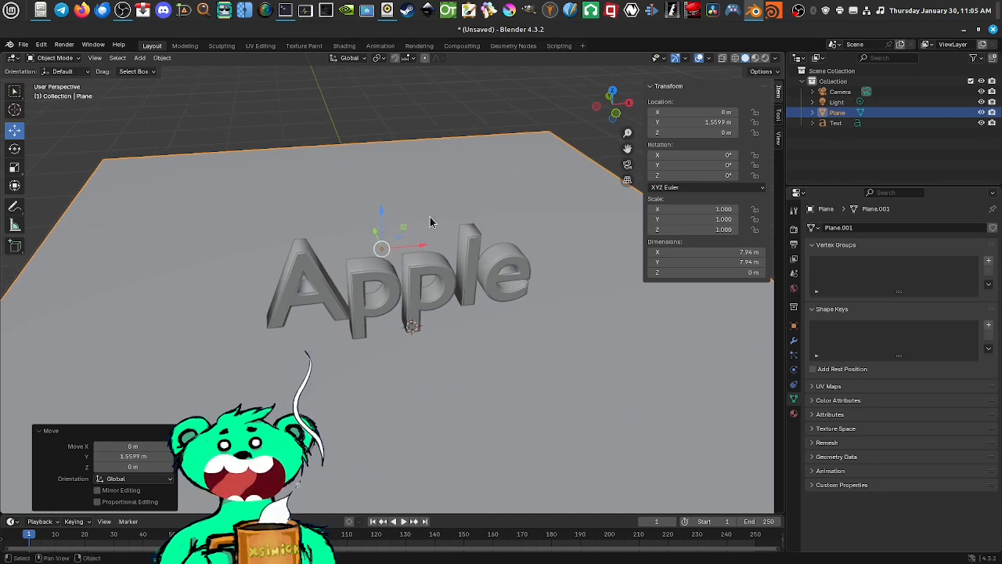
middle_drag(454, 357, 432, 336)
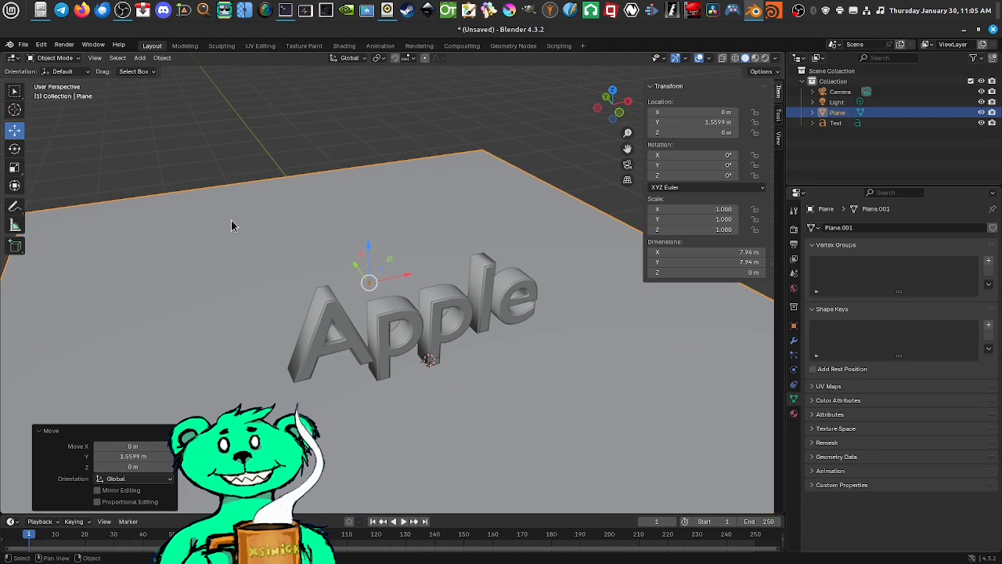
shift+middle_drag(343, 234, 346, 234)
scroll(344, 238, down, 1)
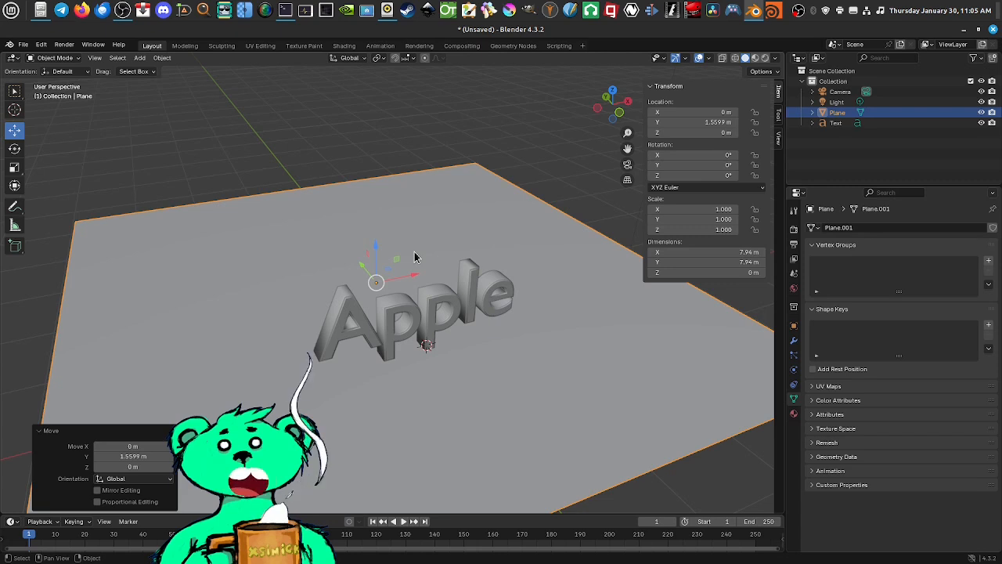
Step: In Edit Mode, extrude the plane's back edge upward along Z by about 2.88 m to form a back wall
key(Tab)
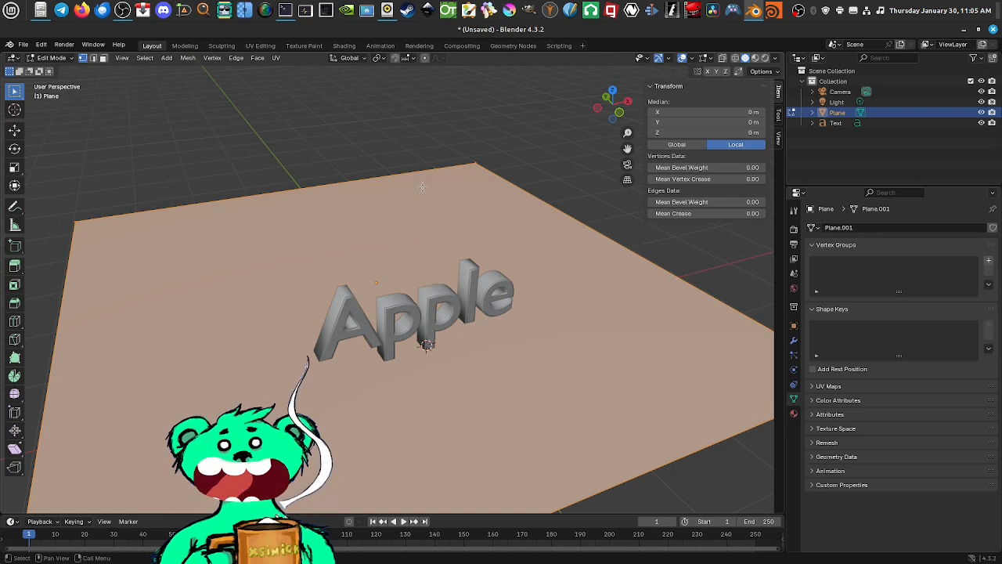
scroll(381, 261, down, 2)
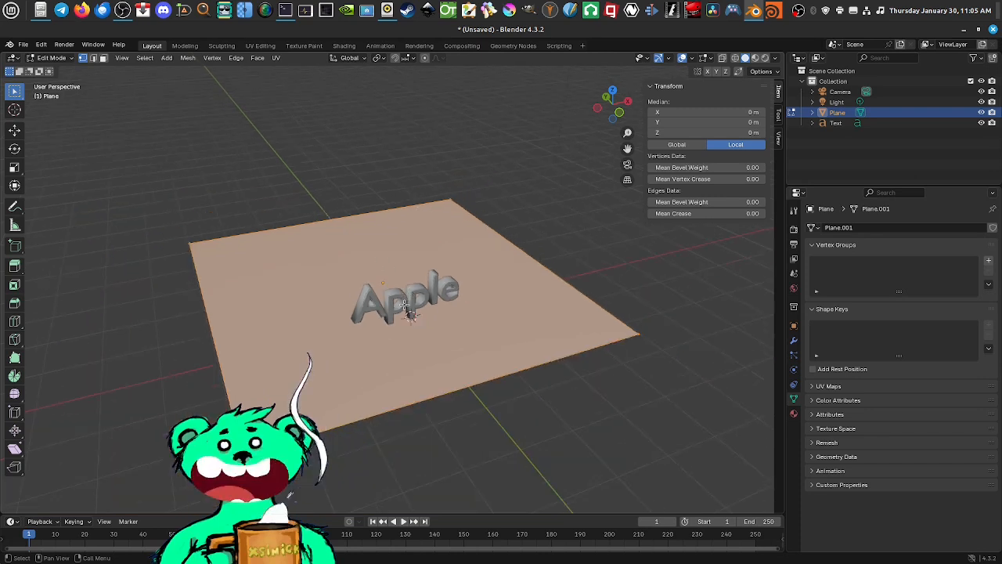
scroll(405, 313, down, 1)
scroll(406, 314, up, 1)
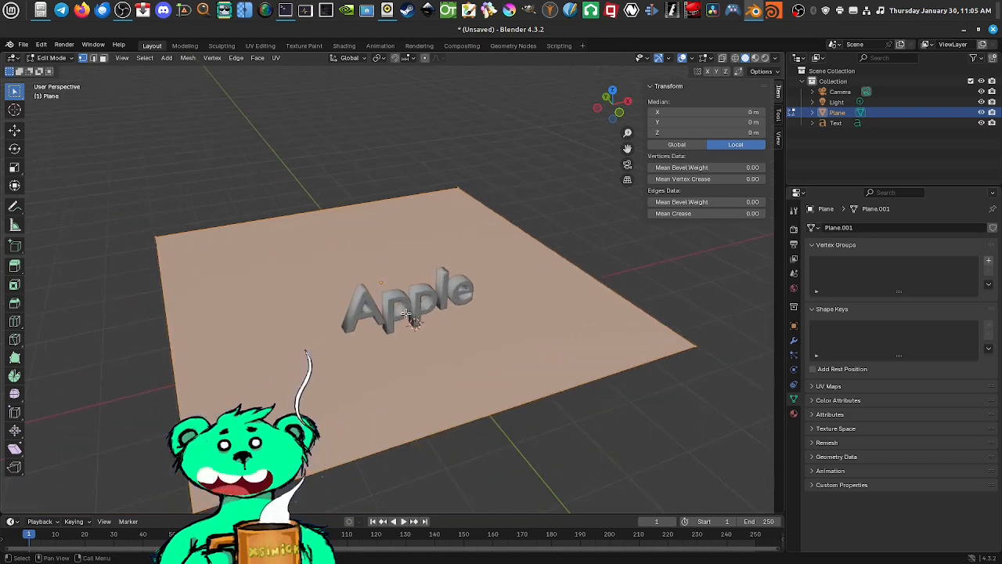
scroll(406, 313, up, 2)
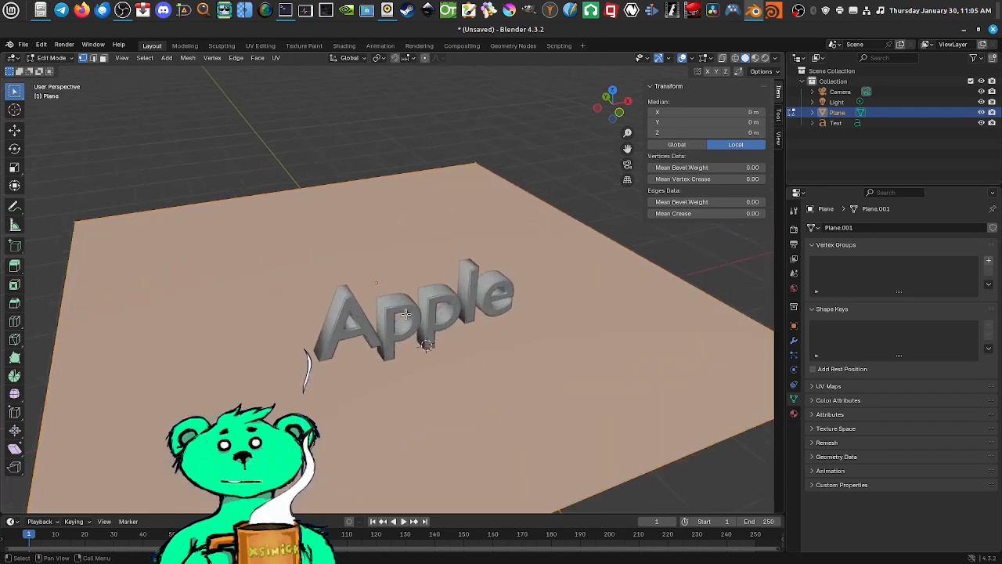
click(76, 216)
shift+click(478, 161)
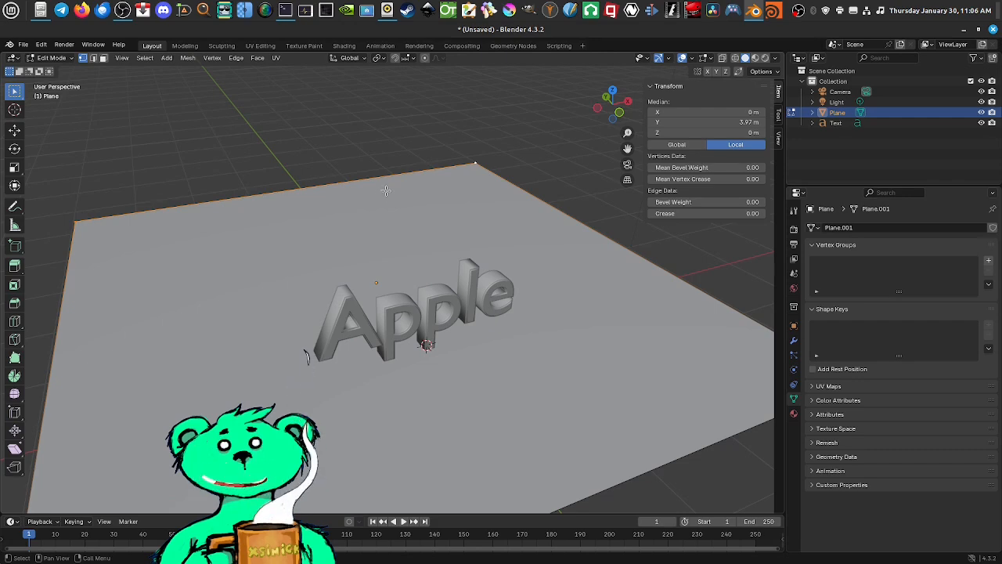
scroll(386, 192, down, 1)
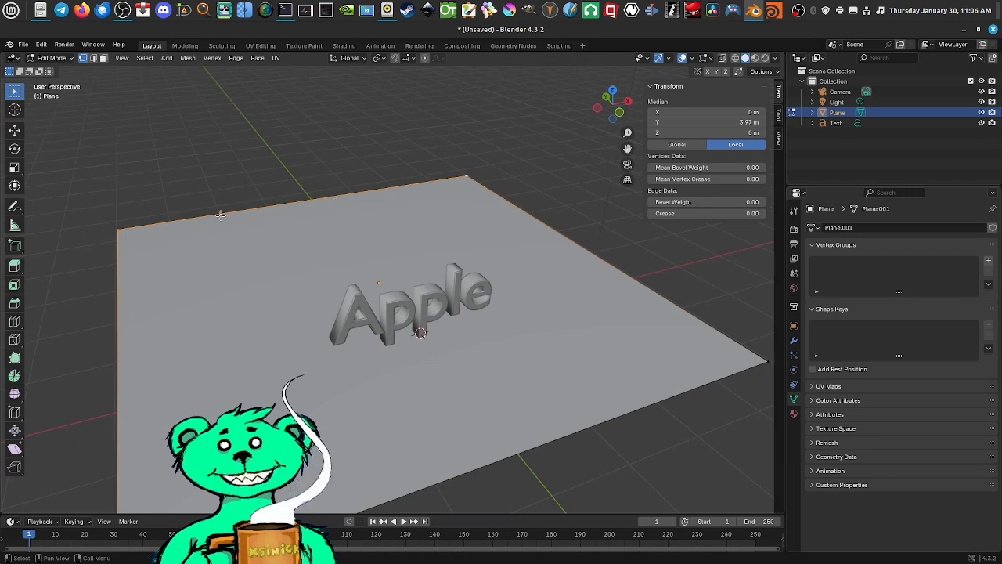
click(123, 228)
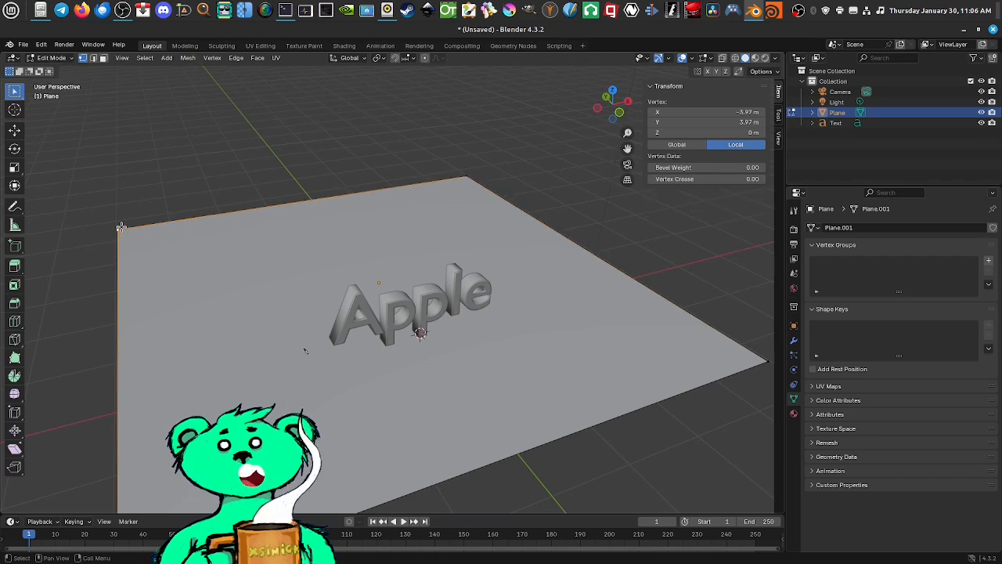
shift+click(473, 173)
key(g)
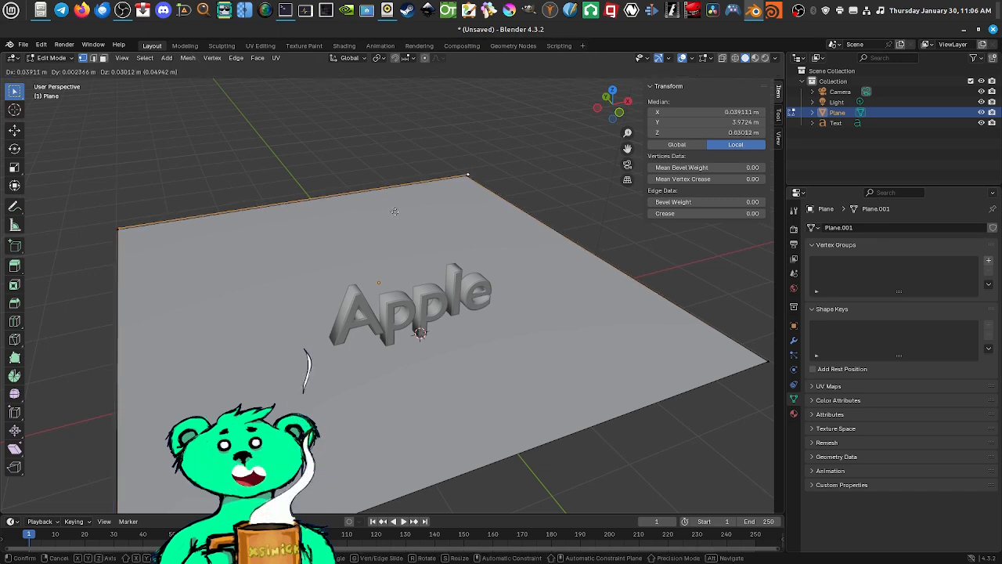
key(z)
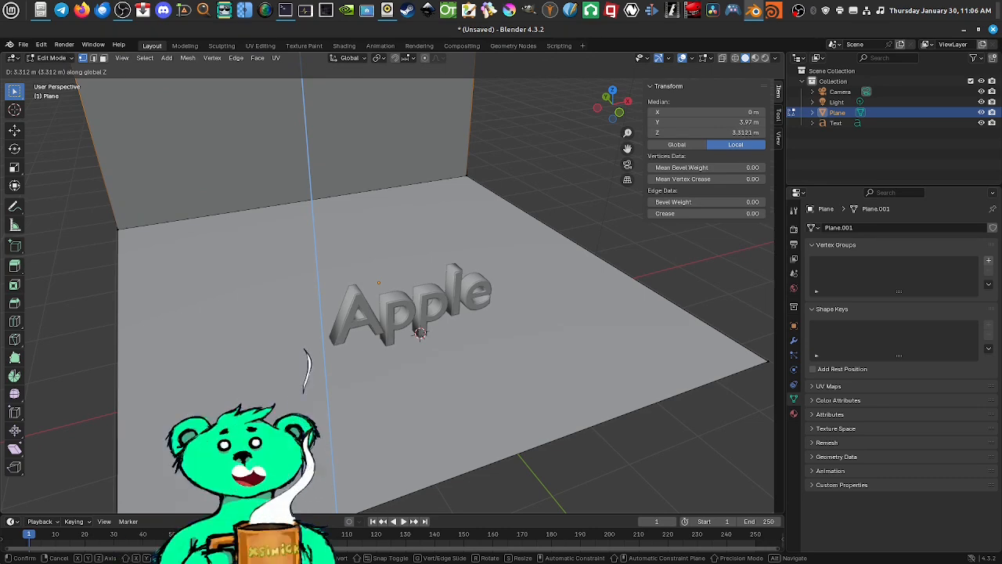
click(293, 76)
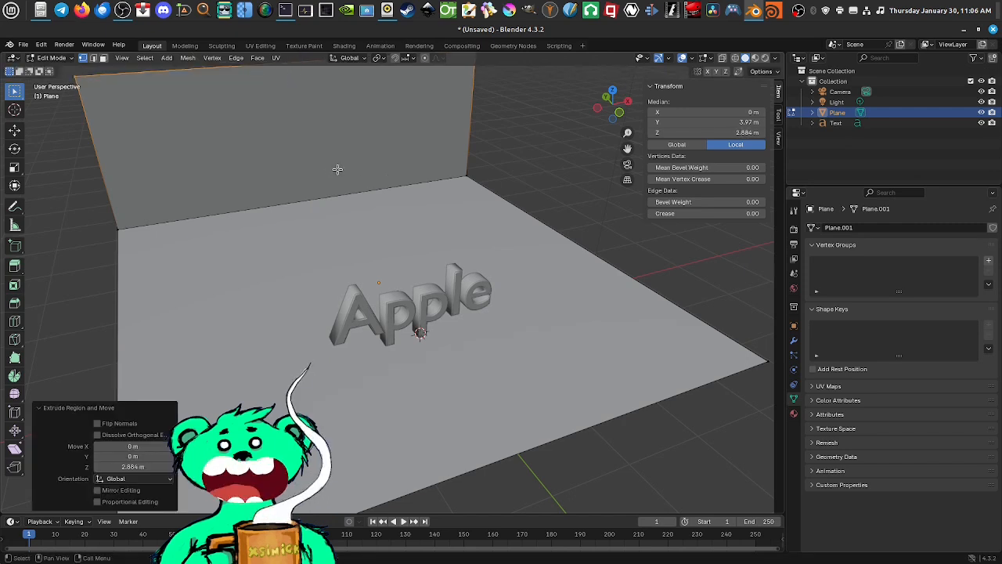
middle_drag(378, 167, 392, 219)
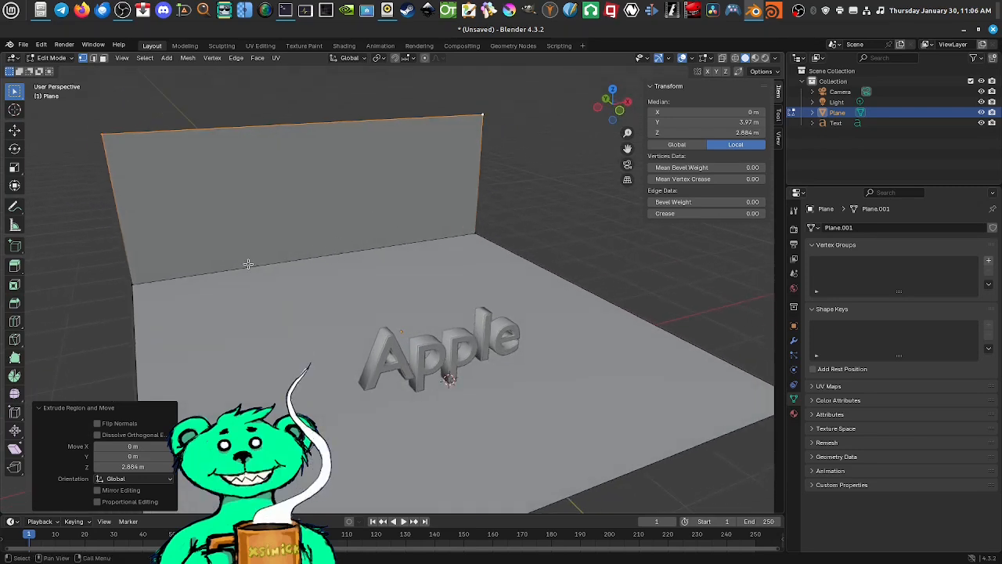
Step: Bevel the edge between the plane's floor and back wall by about 1.47 m with 11 segments
click(129, 285)
shift+click(480, 233)
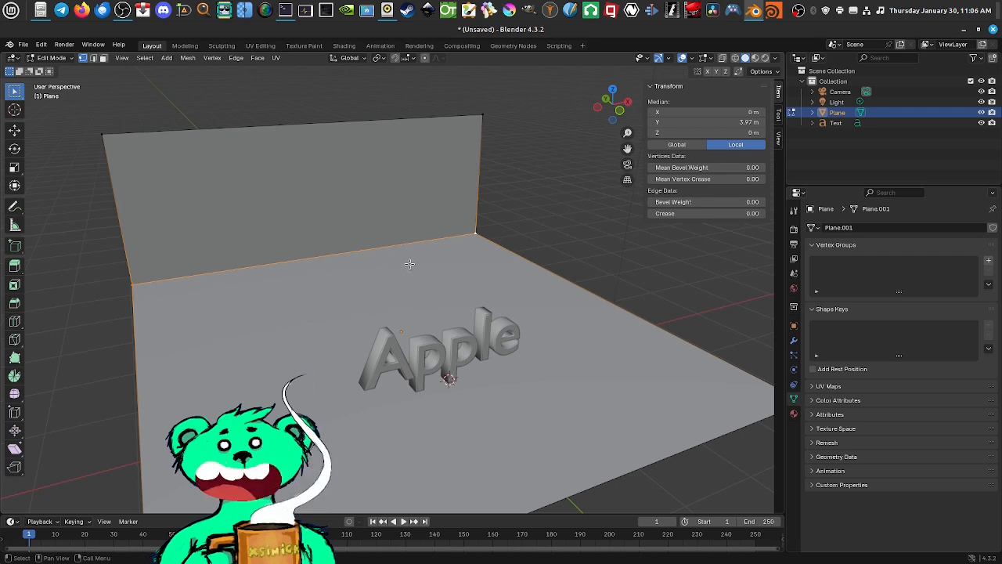
scroll(404, 259, up, 2)
scroll(401, 260, down, 1)
middle_drag(397, 262, 345, 257)
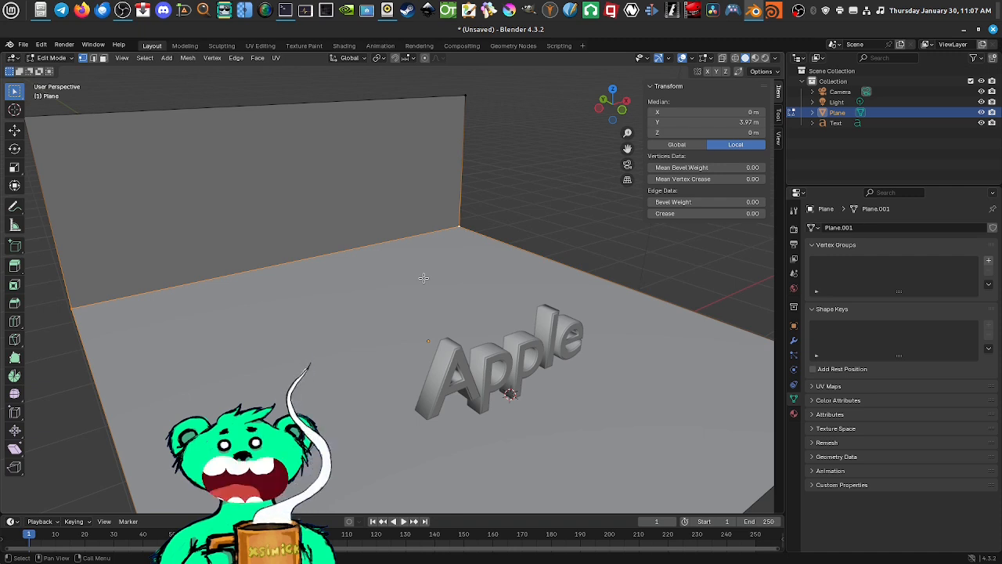
key(ctrl+b)
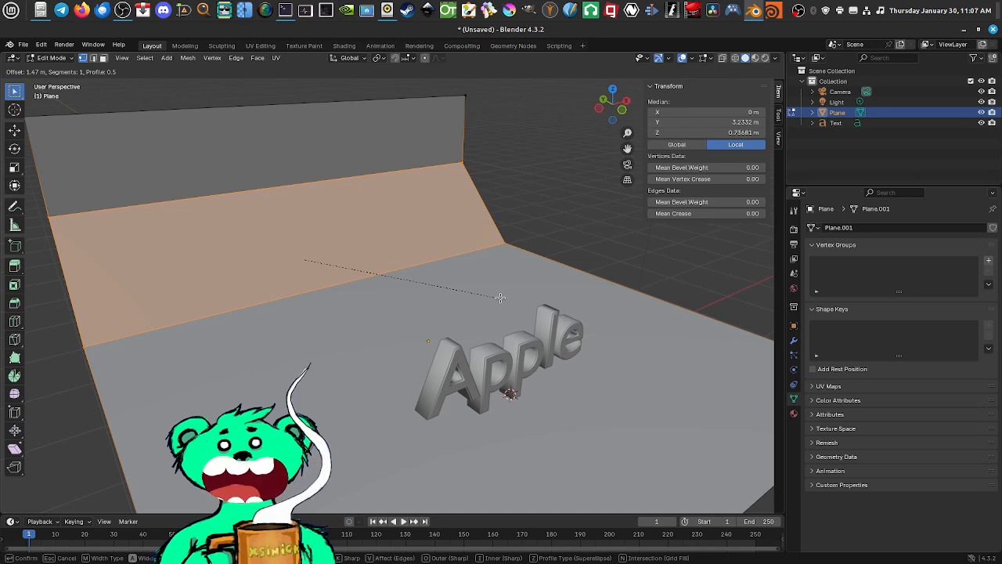
scroll(499, 296, up, 2)
scroll(499, 297, up, 3)
scroll(500, 298, up, 3)
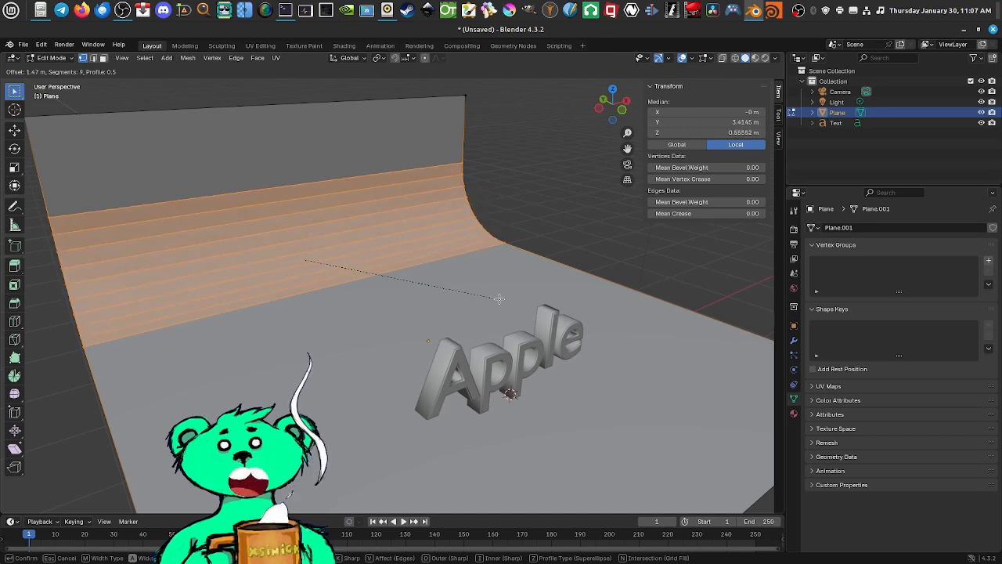
scroll(499, 298, up, 2)
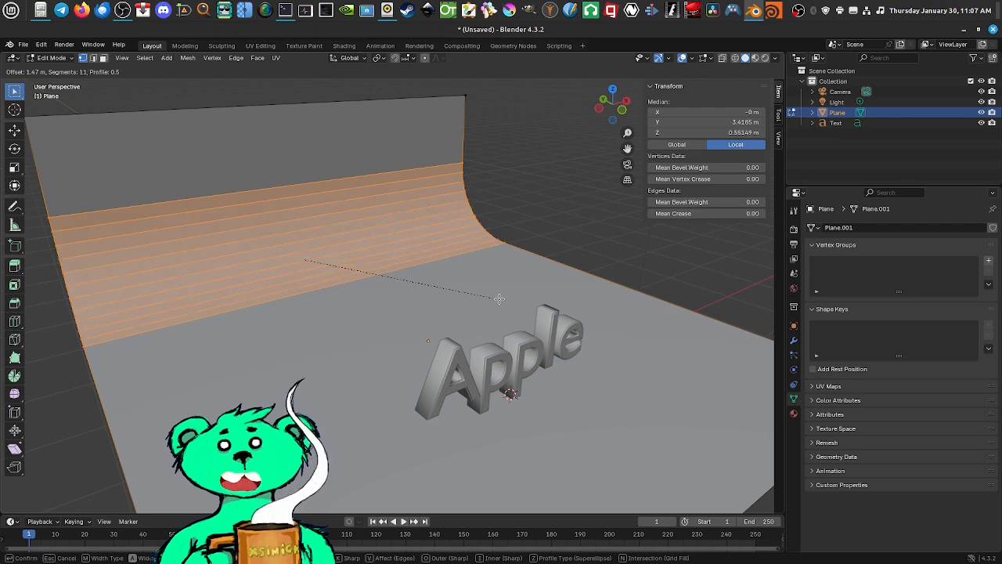
click(499, 298)
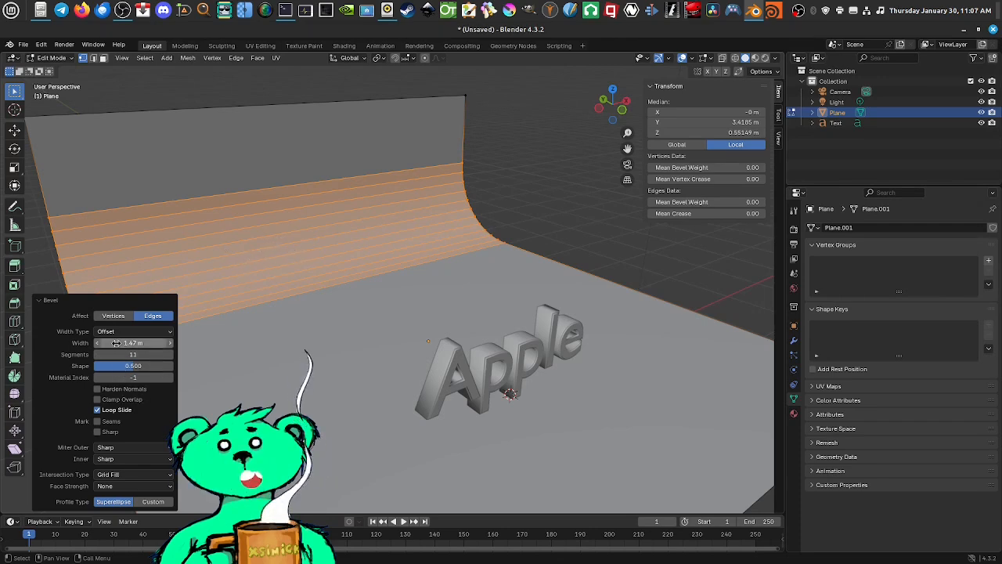
Step: Adjust the bevel to a width of 1.17 m with 22 segments and shade the backdrop smooth in Object Mode
drag(125, 343, 154, 354)
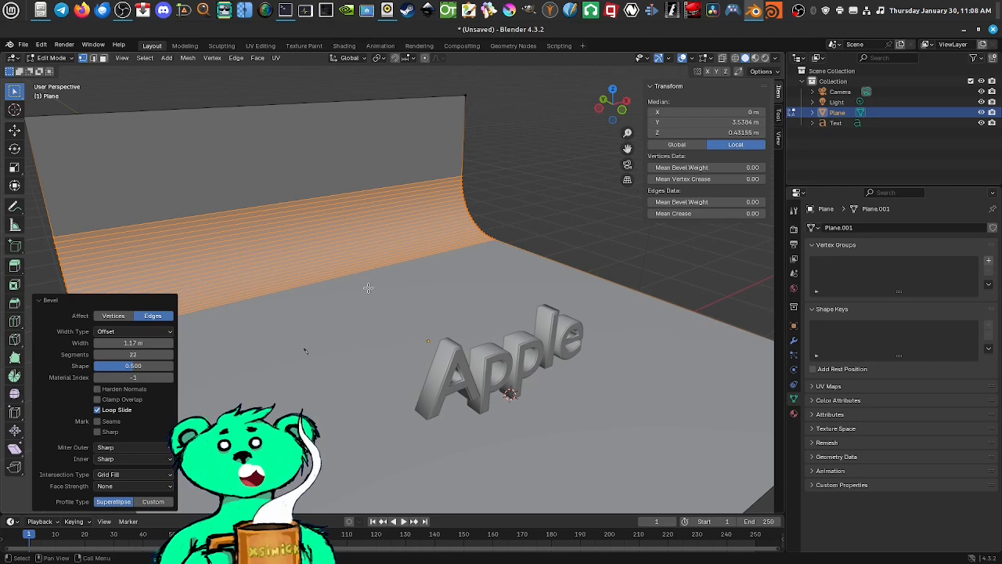
key(Tab)
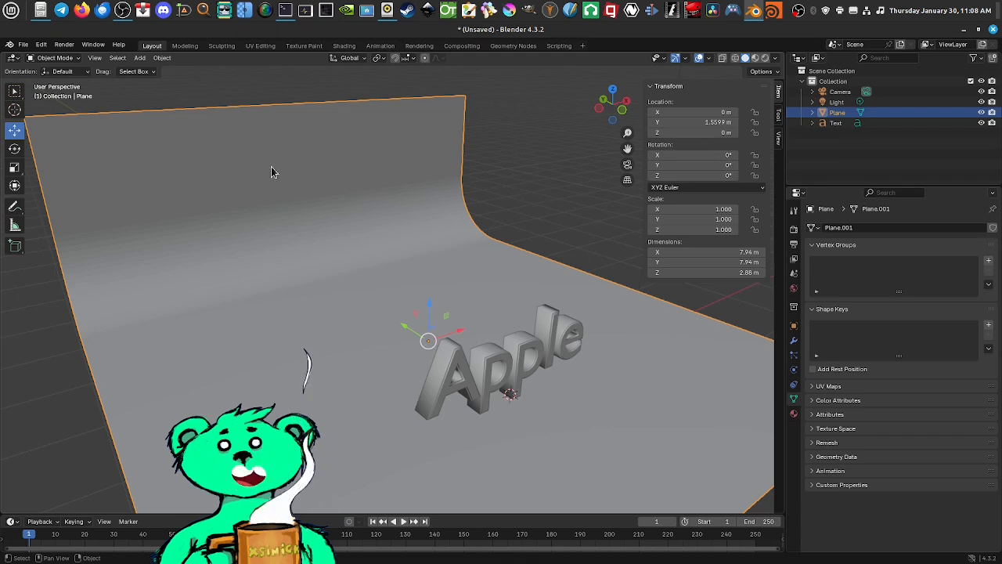
right_click(283, 235)
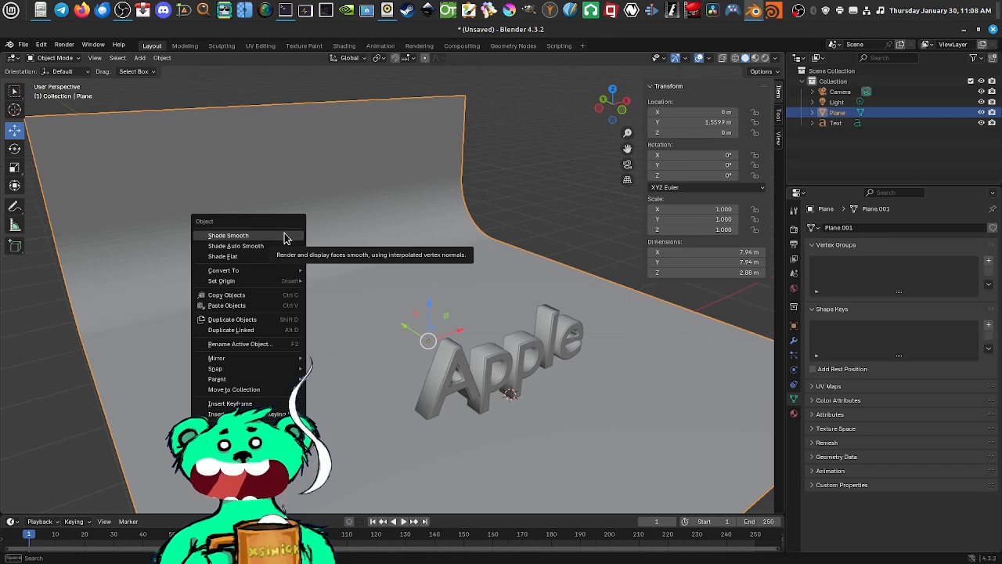
click(228, 235)
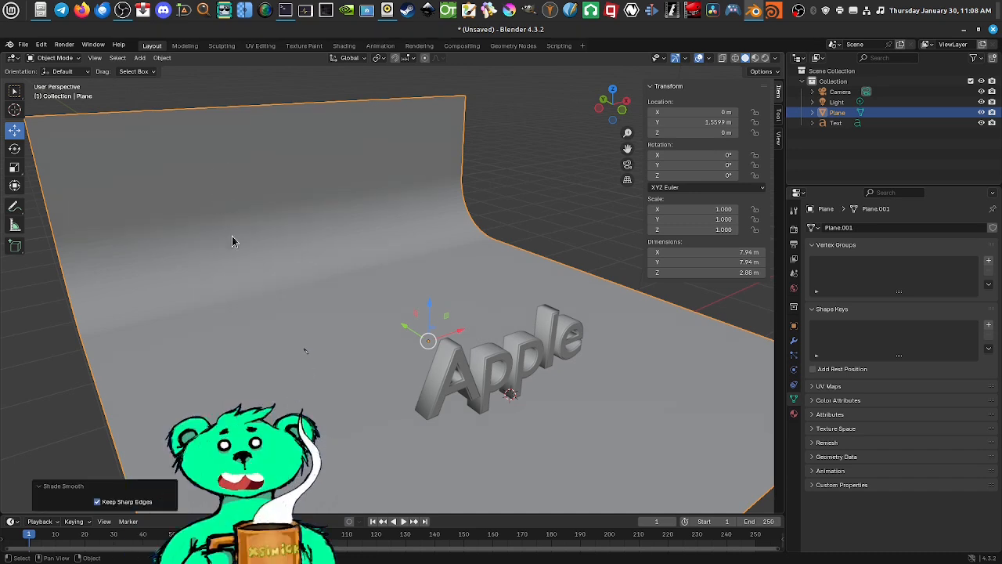
Step: Select the Apple text and examine its beveled letters up close against the backdrop
shift+middle_drag(366, 347, 287, 315)
scroll(370, 350, up, 1)
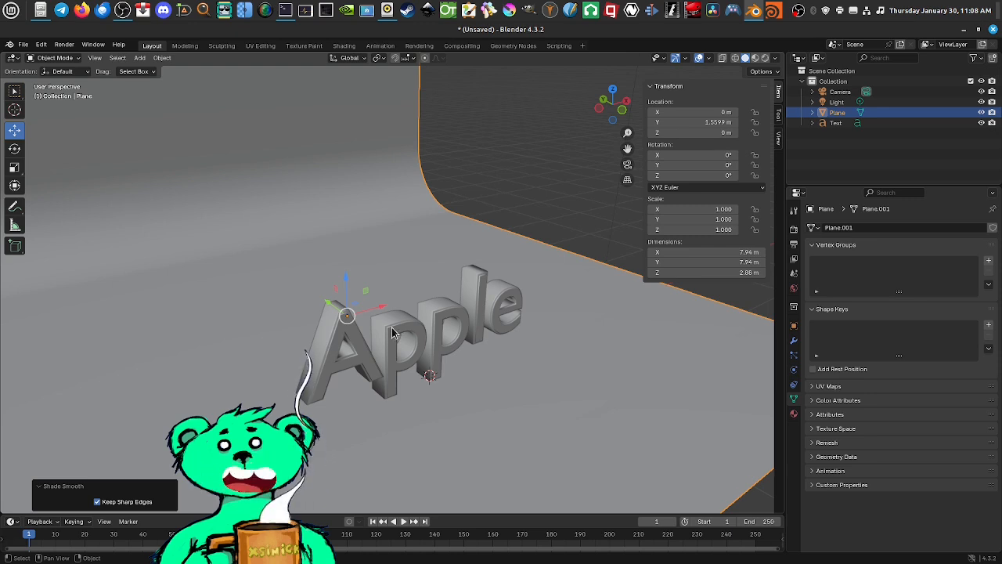
click(392, 332)
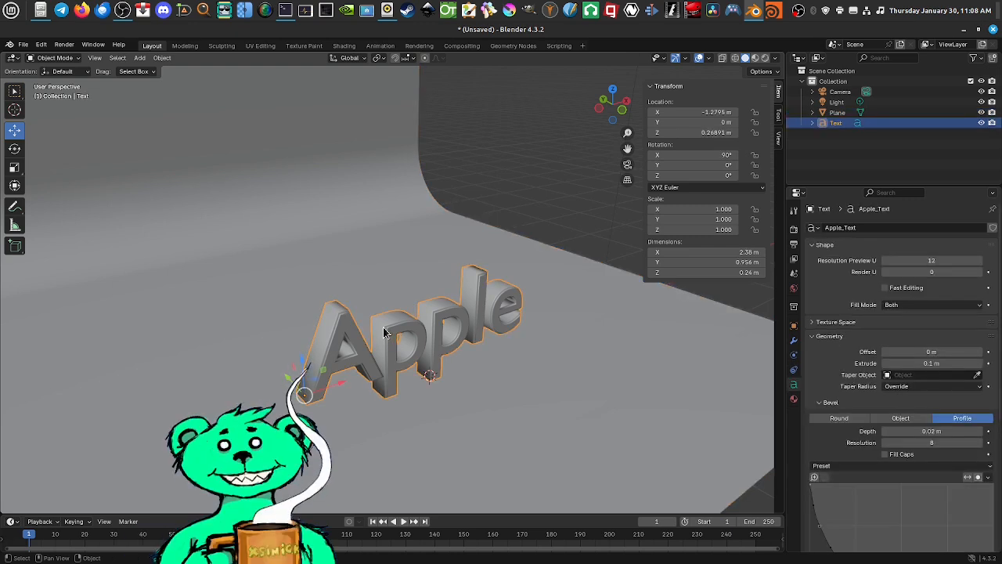
right_click(383, 333)
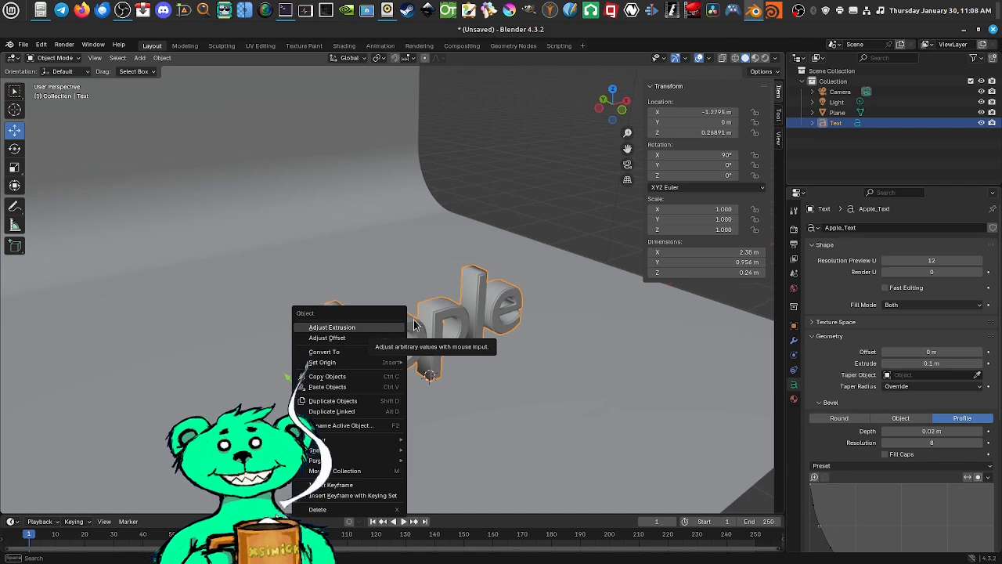
right_click(395, 325)
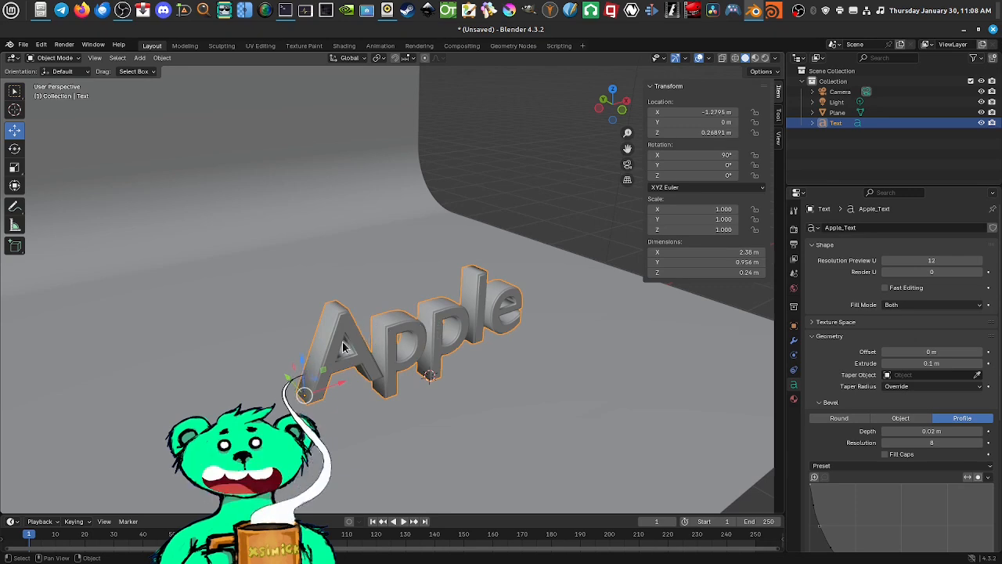
middle_drag(490, 370, 437, 354)
scroll(444, 348, up, 2)
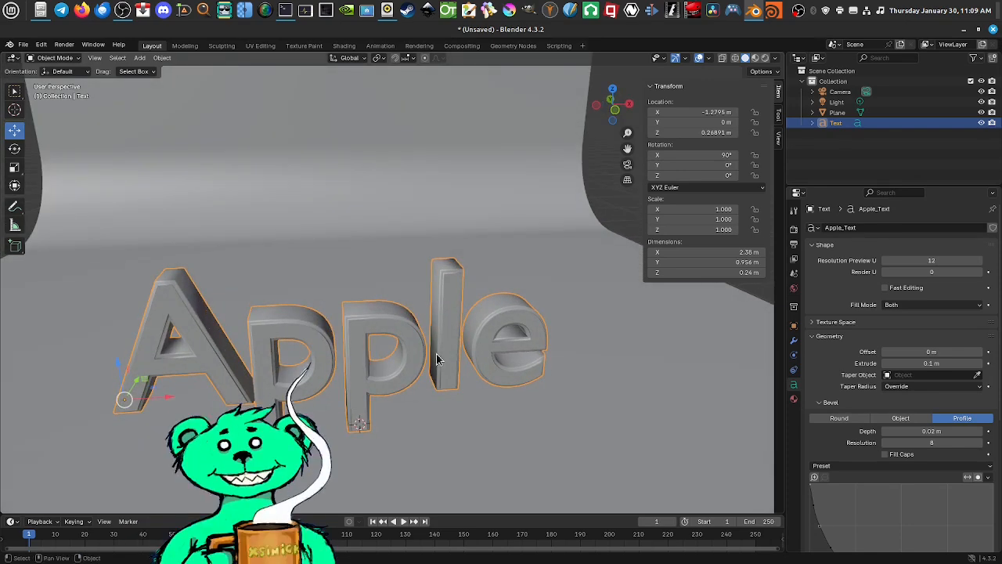
mouse_move(436, 352)
middle_down()
mouse_move(415, 354)
mouse_move(454, 349)
middle_up()
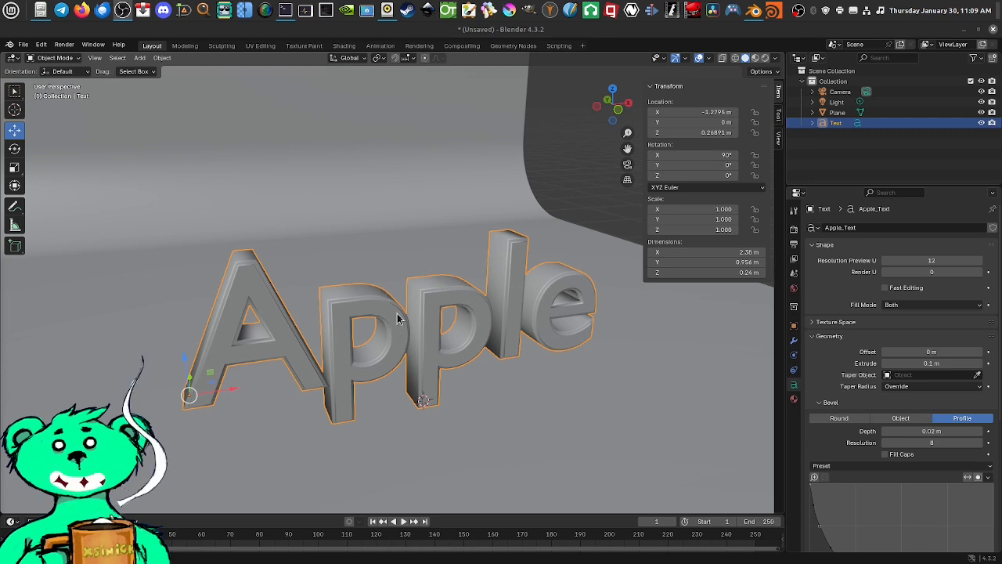
Step: Switch to the Shading workspace and frame the Apple text and backdrop closely from the front
click(345, 45)
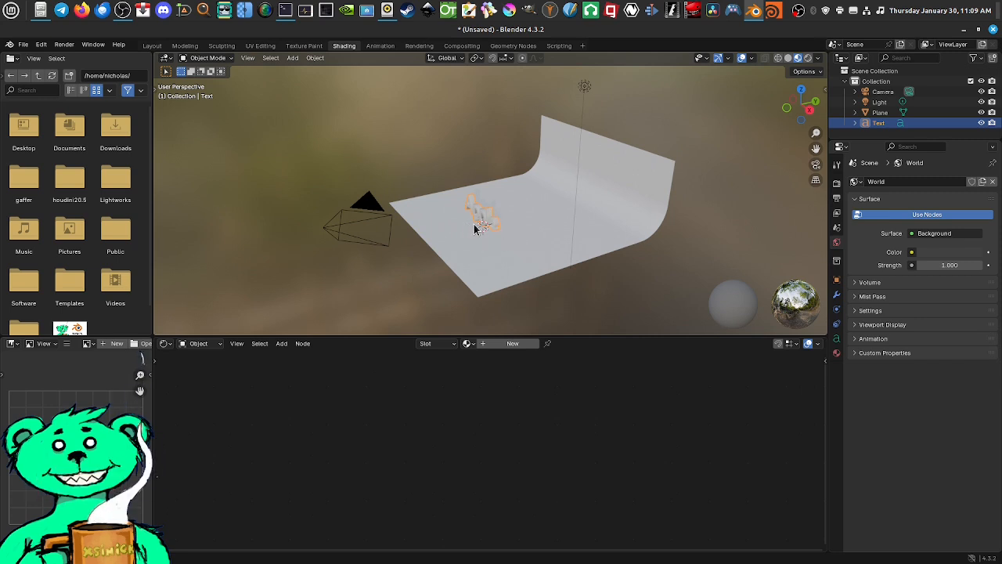
click(518, 237)
middle_drag(517, 237, 536, 228)
scroll(532, 225, up, 5)
shift+middle_drag(517, 268, 524, 227)
scroll(520, 226, up, 2)
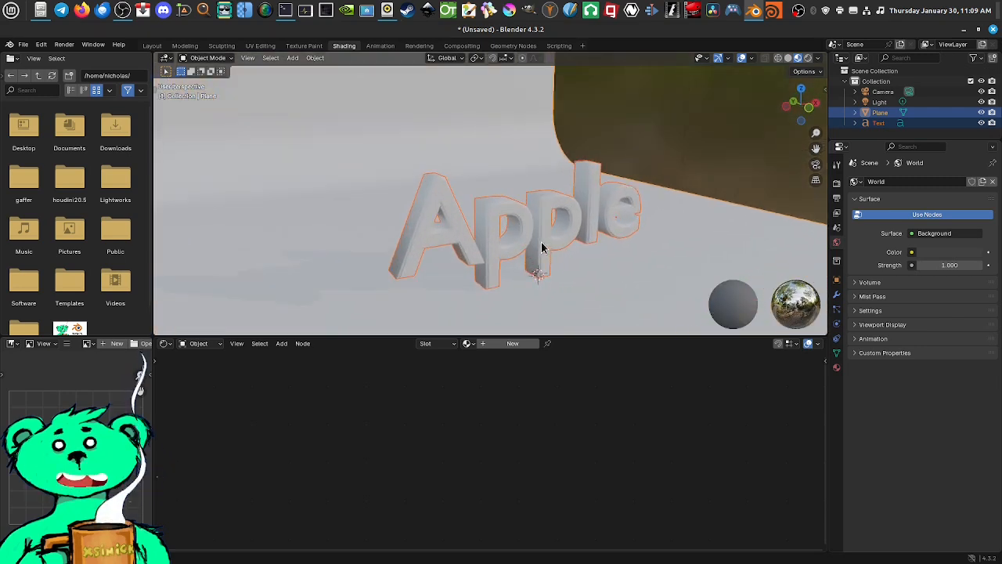
scroll(540, 247, up, 1)
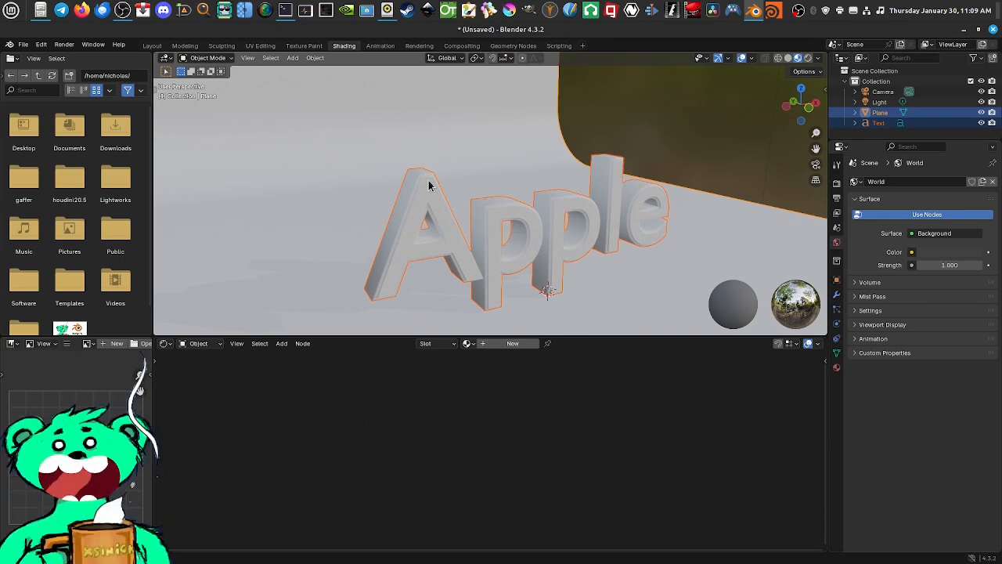
middle_drag(622, 205, 563, 224)
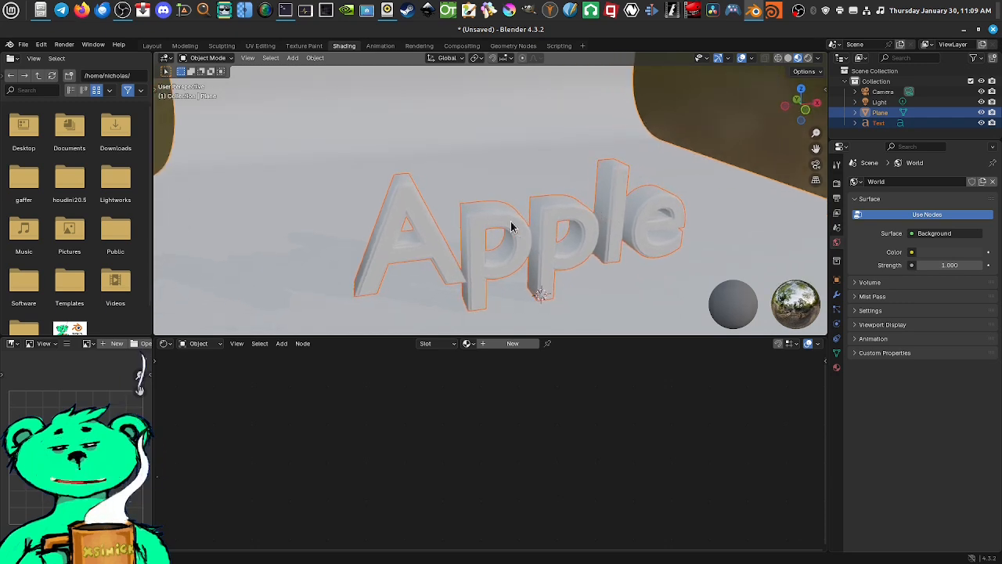
Step: Add a new material to the backdrop plane and name it background
click(365, 130)
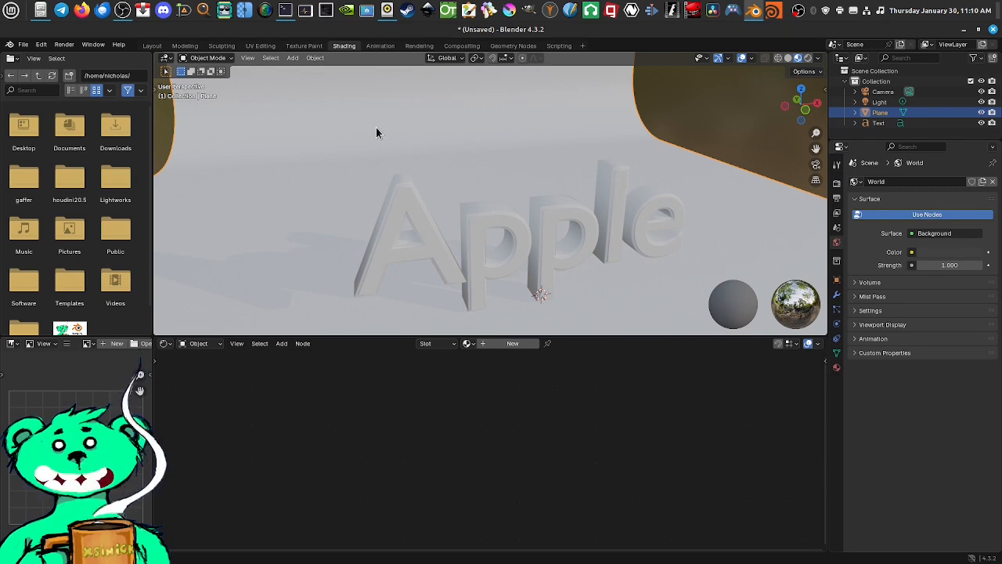
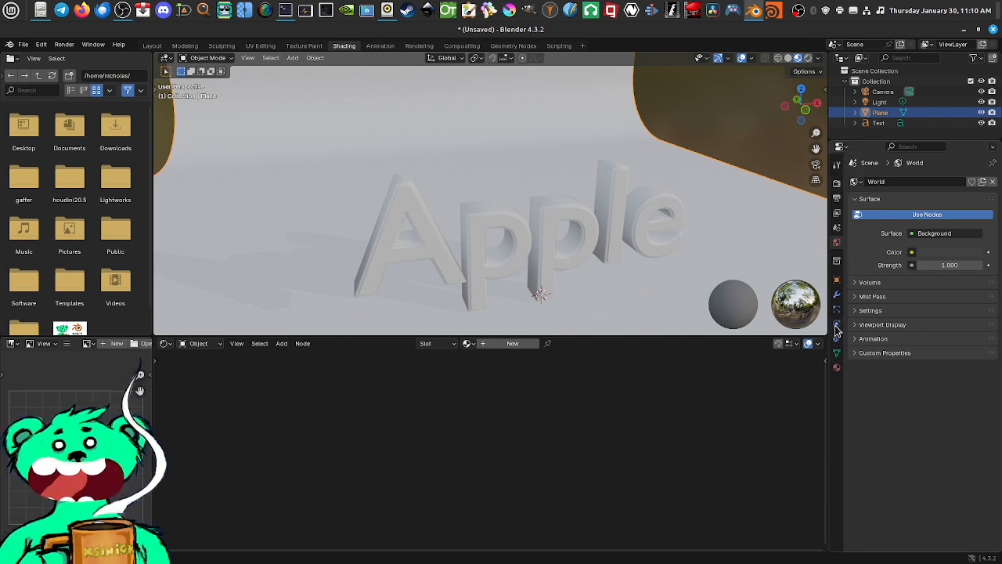
click(837, 368)
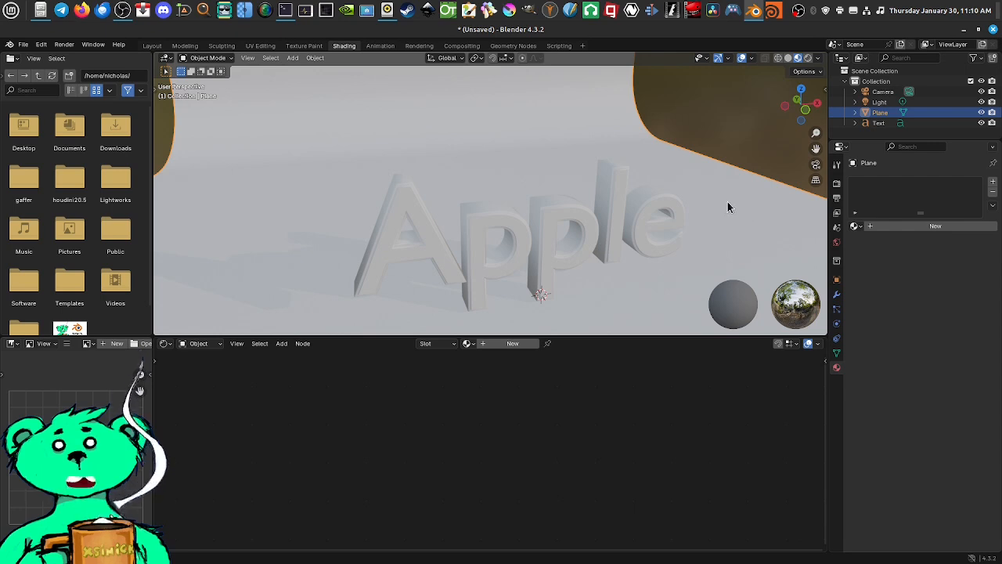
click(926, 227)
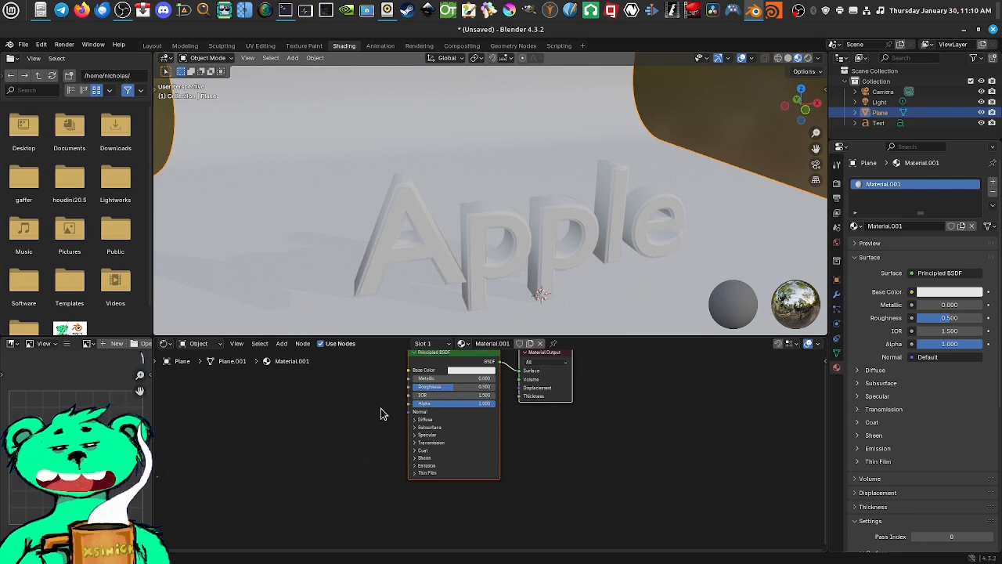
middle_drag(380, 403, 384, 423)
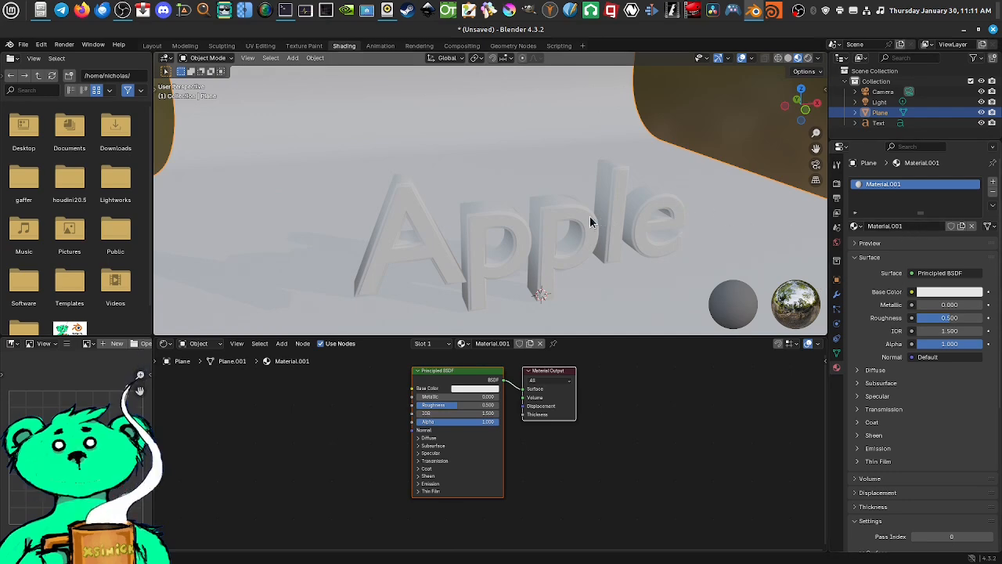
click(915, 226)
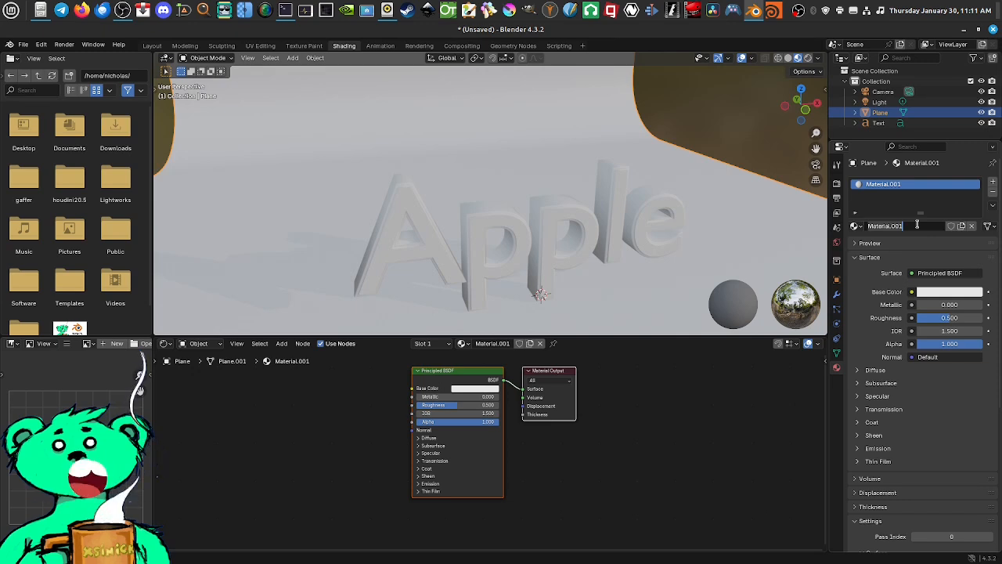
text(ckground)
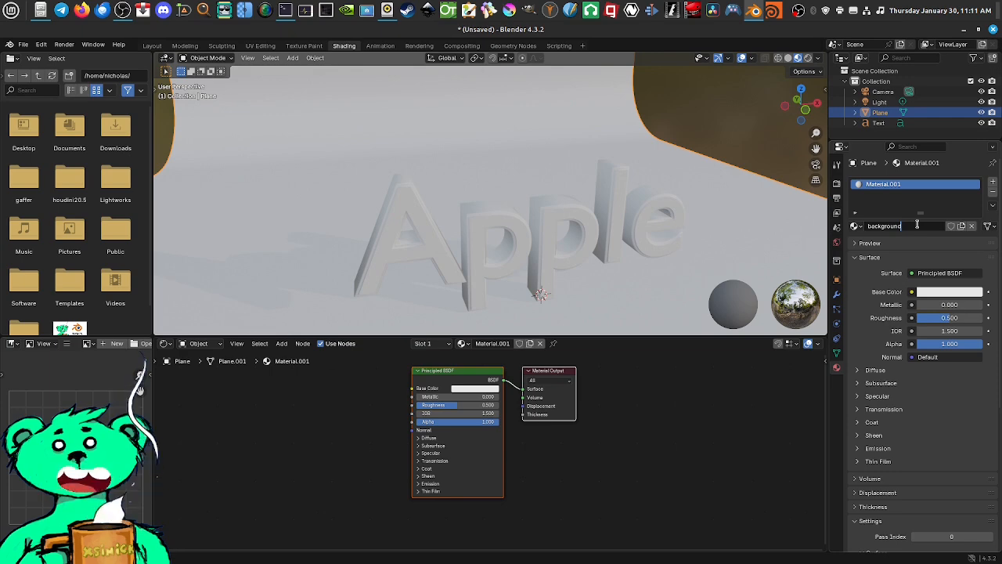
key(Return)
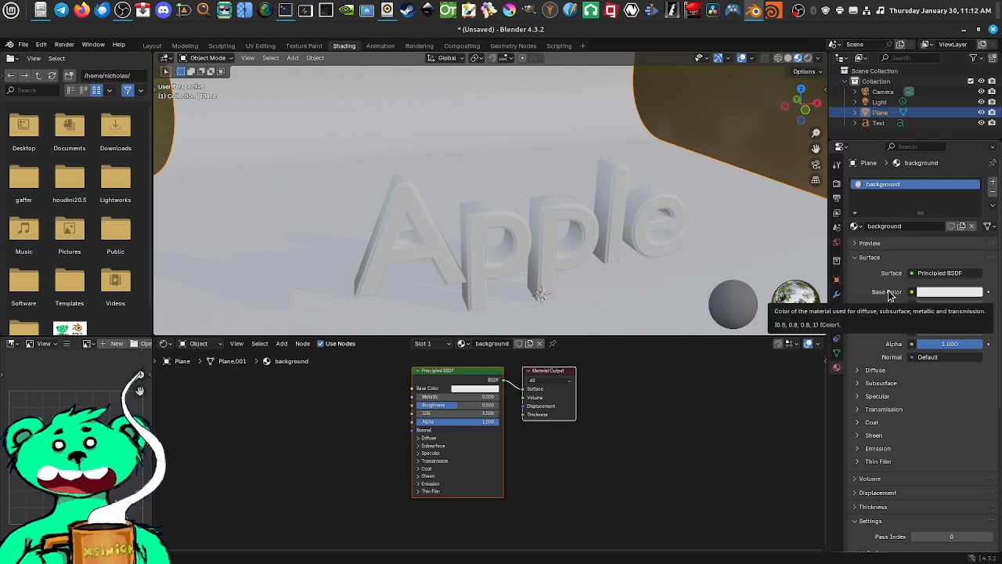
Step: Set the background material's base color to a very dark, fully saturated green with a hue of about 0.333
click(937, 293)
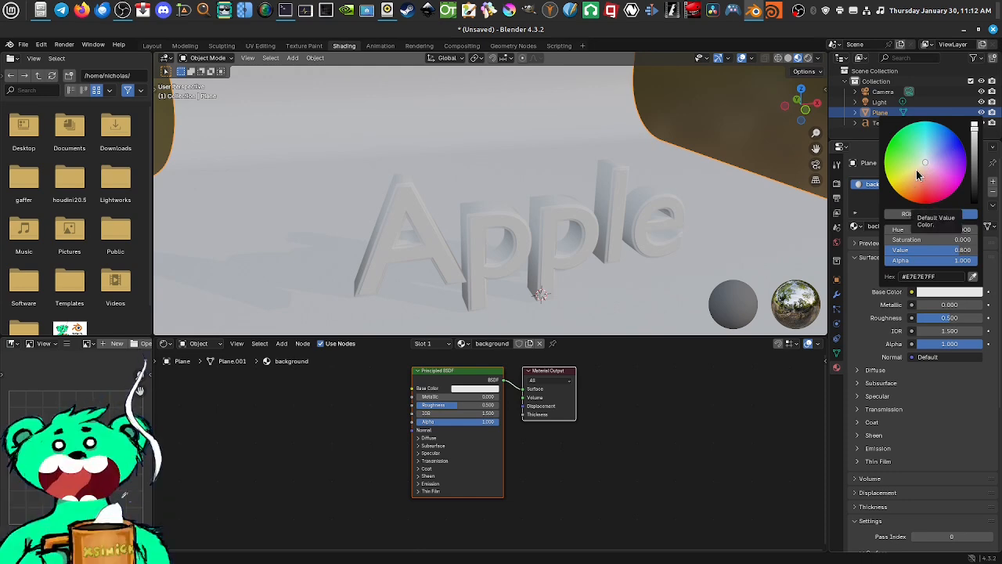
drag(922, 157, 891, 145)
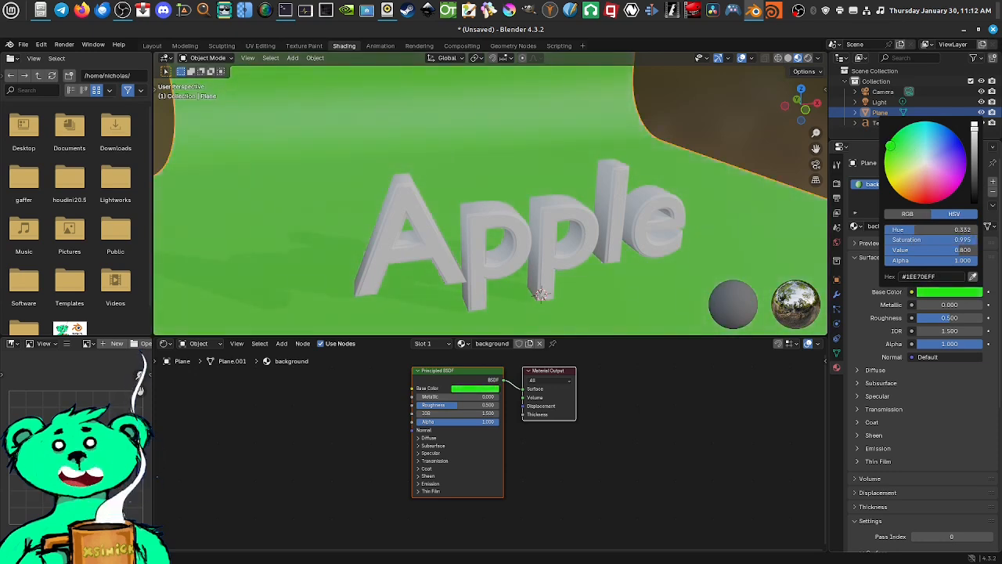
drag(889, 145, 890, 142)
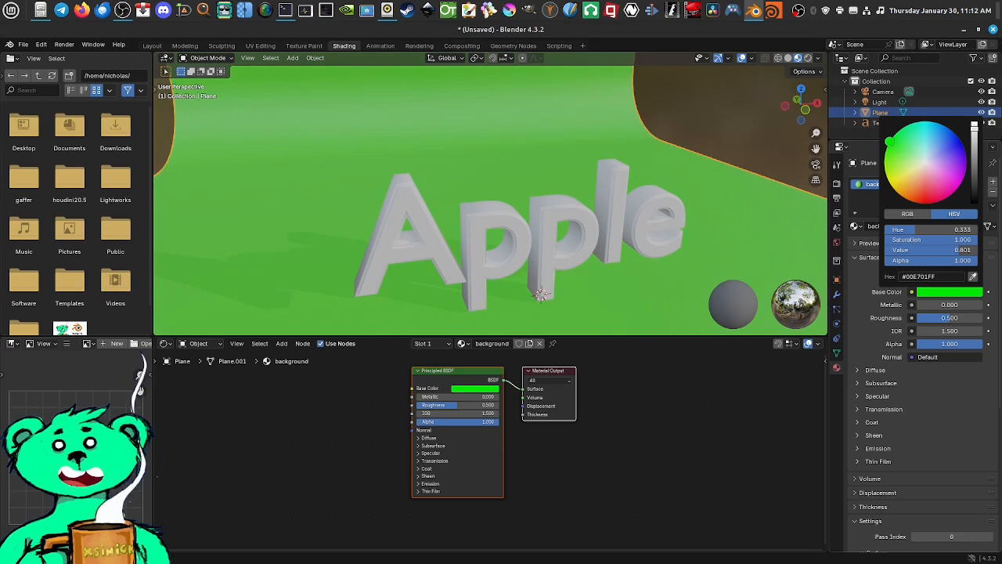
drag(975, 127, 975, 185)
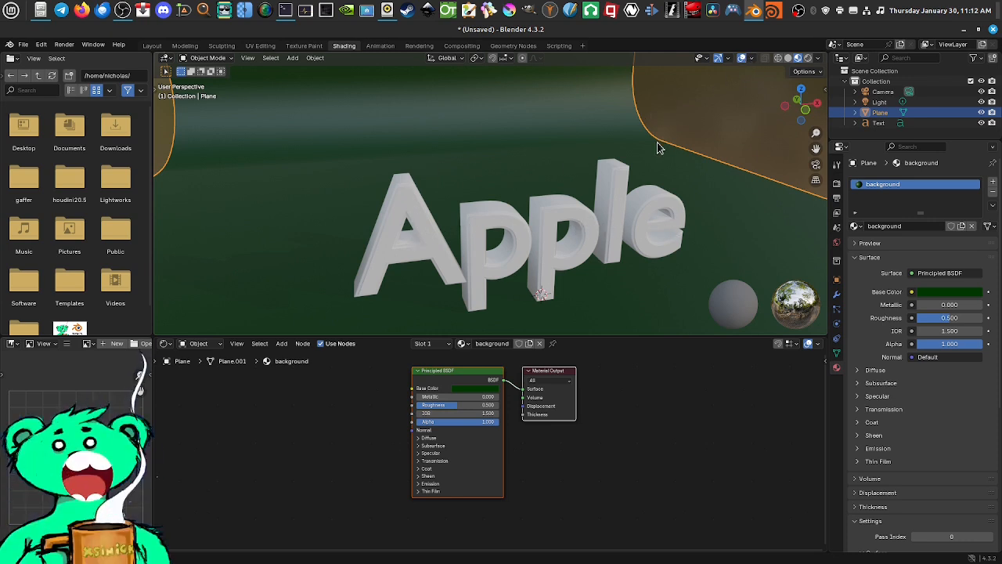
Step: Preview the scene in wireframe, set the viewport shading to solid, and return to the Layout workspace
click(778, 61)
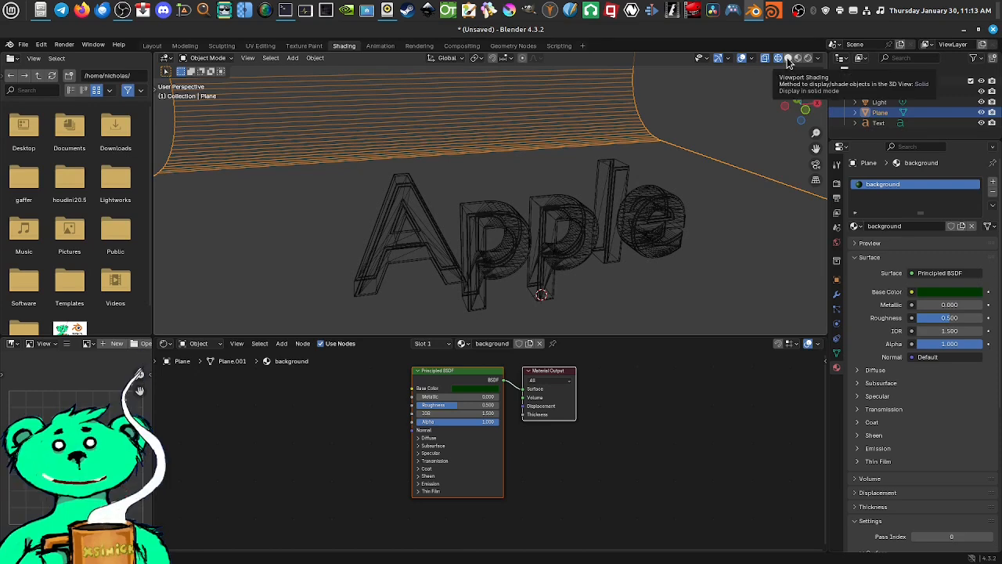
click(789, 62)
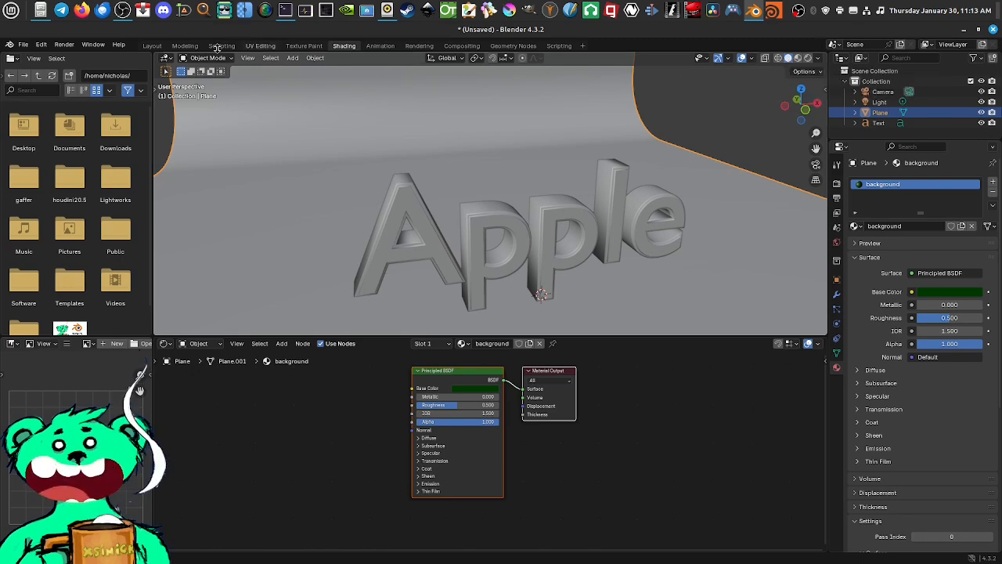
click(155, 47)
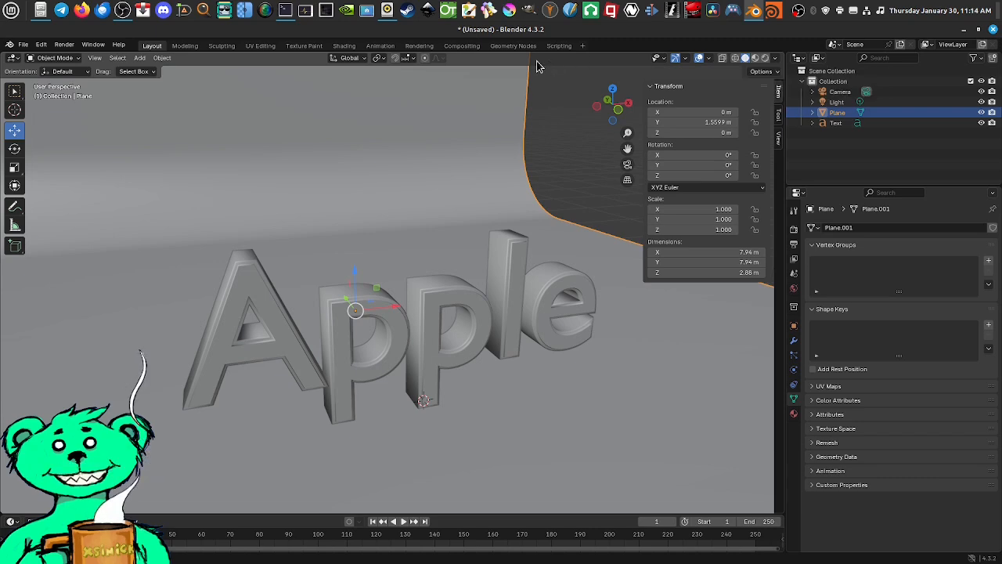
Step: Return to the Shading workspace, show the scene's render settings, and set the viewport shading to rendered
click(344, 45)
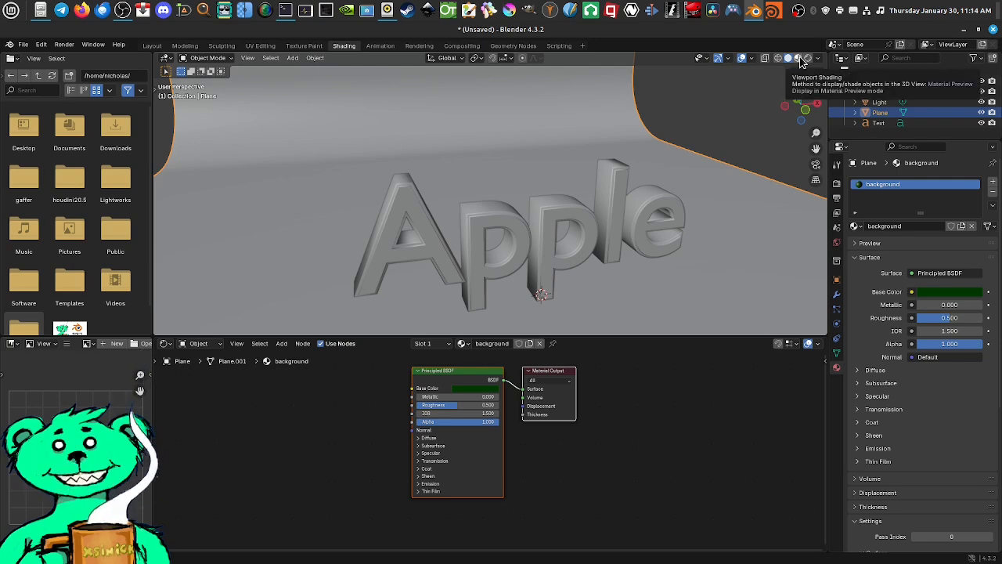
click(799, 59)
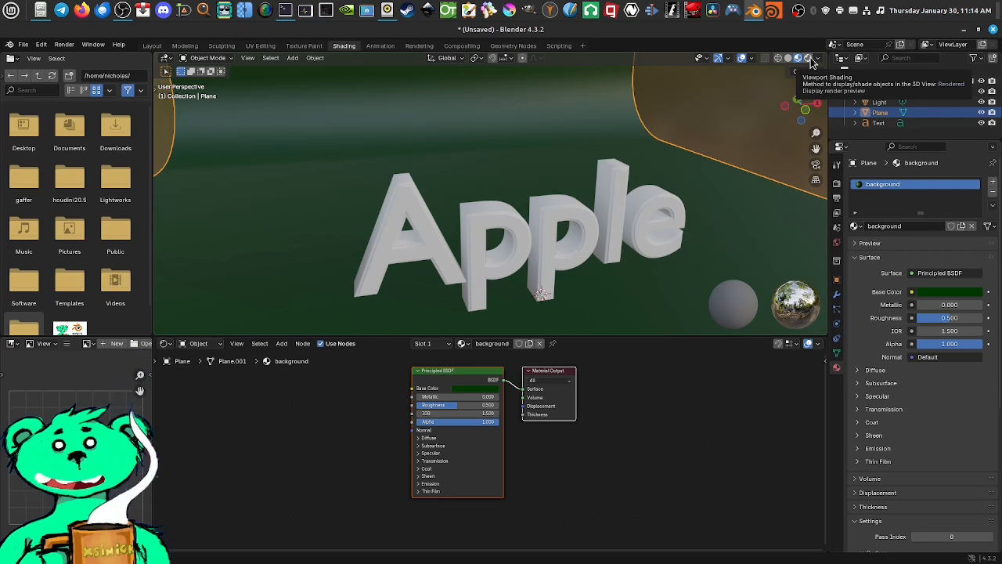
click(839, 168)
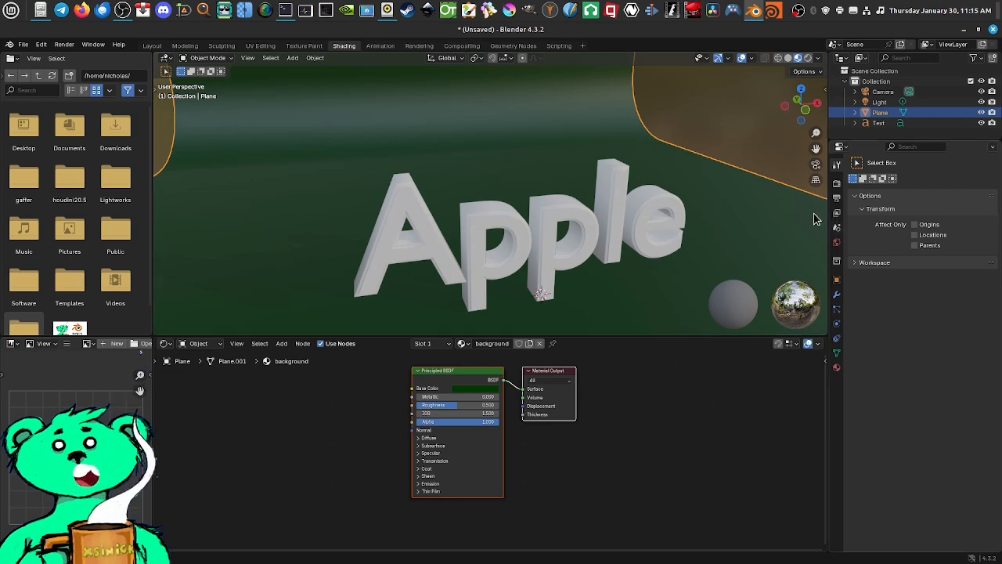
click(838, 185)
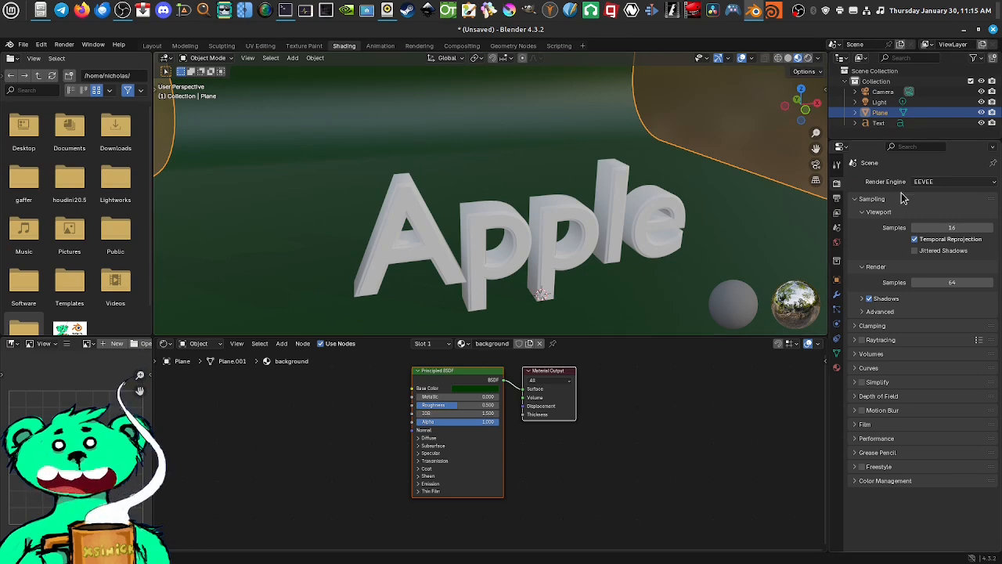
click(808, 59)
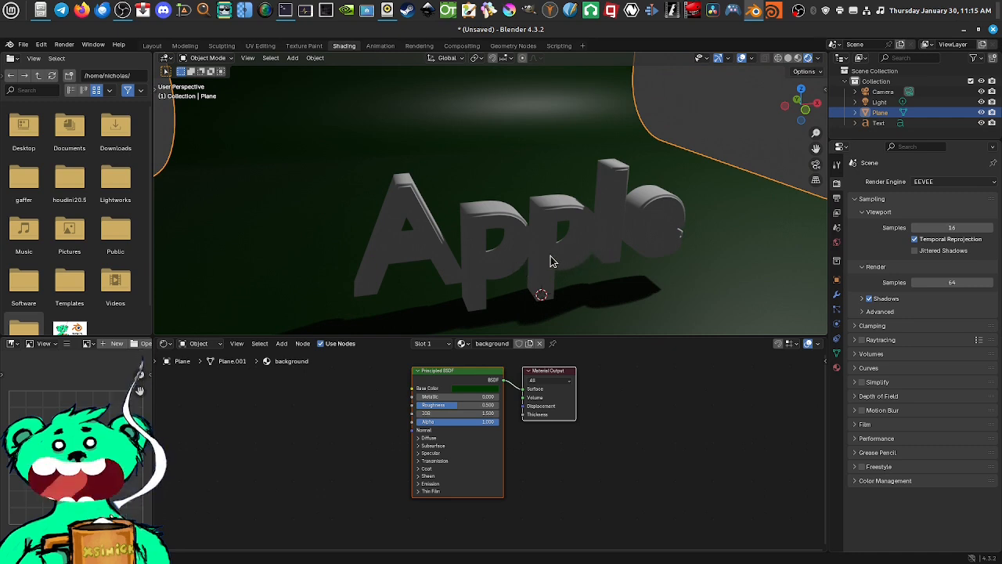
Step: Set the render engine to Cycles and its device to GPU Compute
click(926, 186)
click(926, 217)
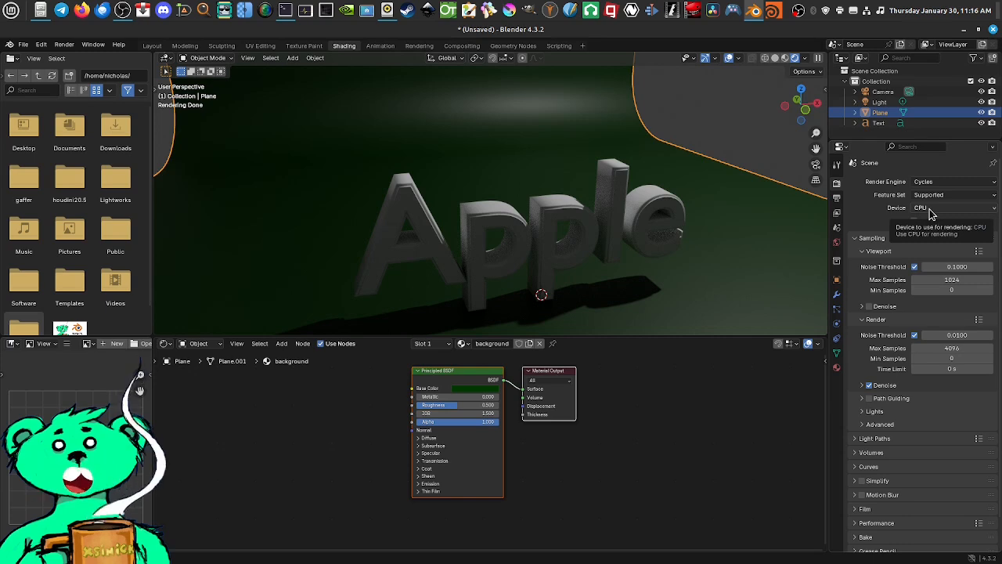
click(930, 210)
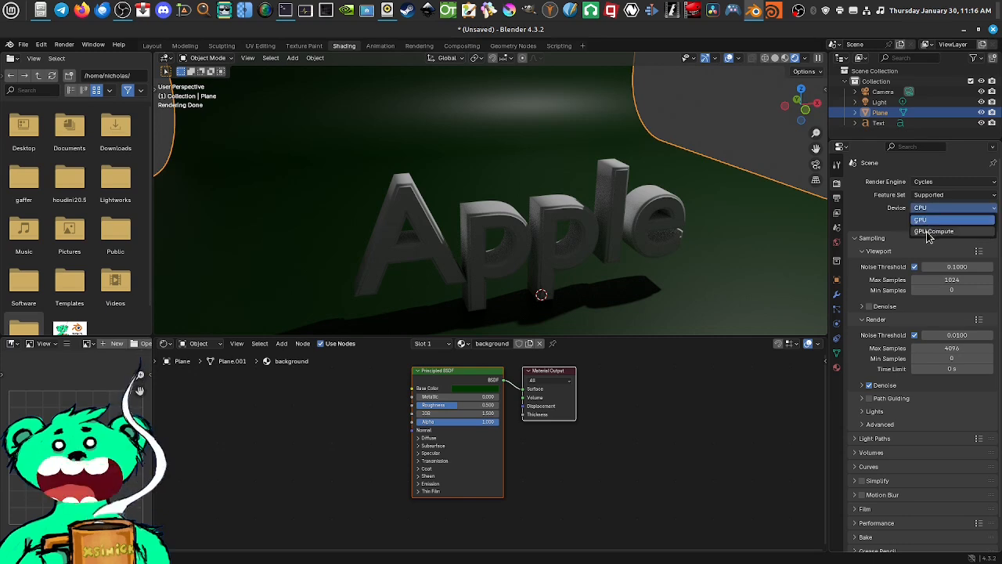
click(934, 231)
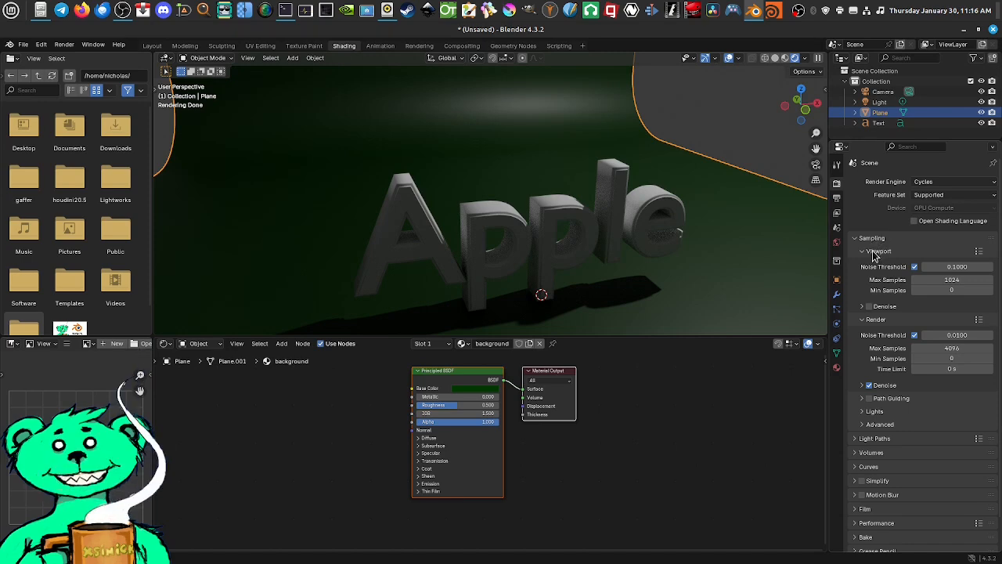
Step: Turn off the viewport noise threshold, set the viewport samples to 64, and enable viewport denoising
click(915, 267)
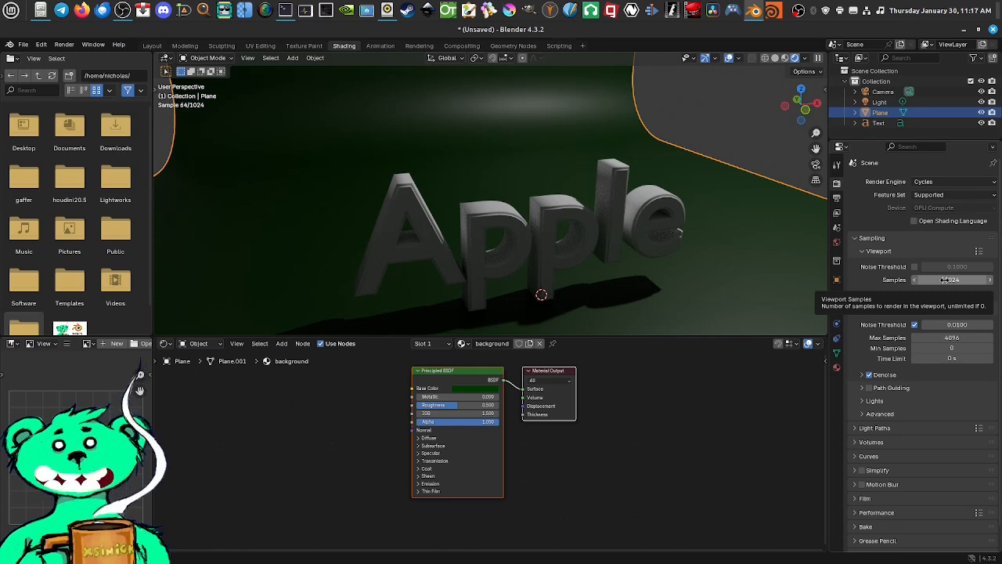
click(937, 209)
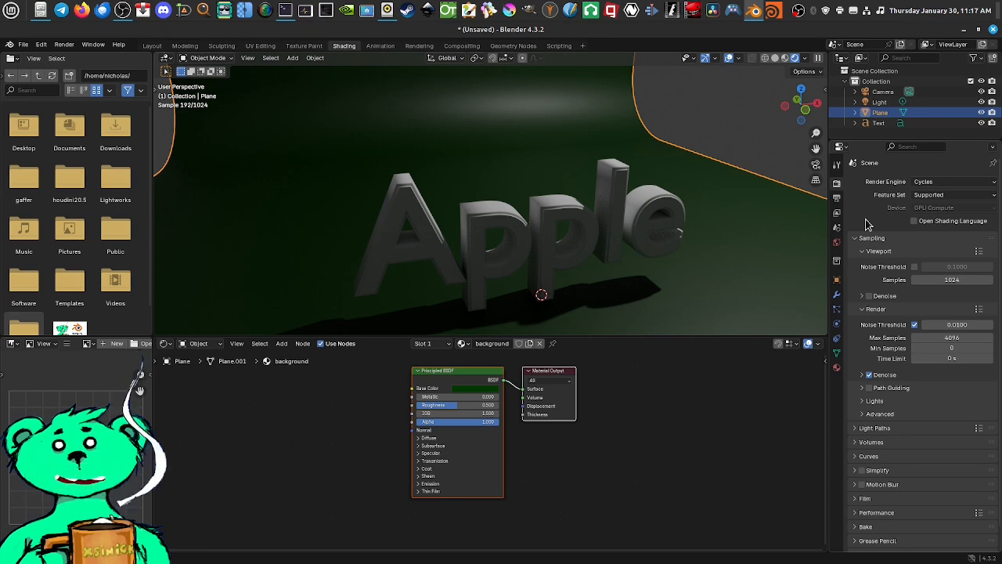
click(958, 280)
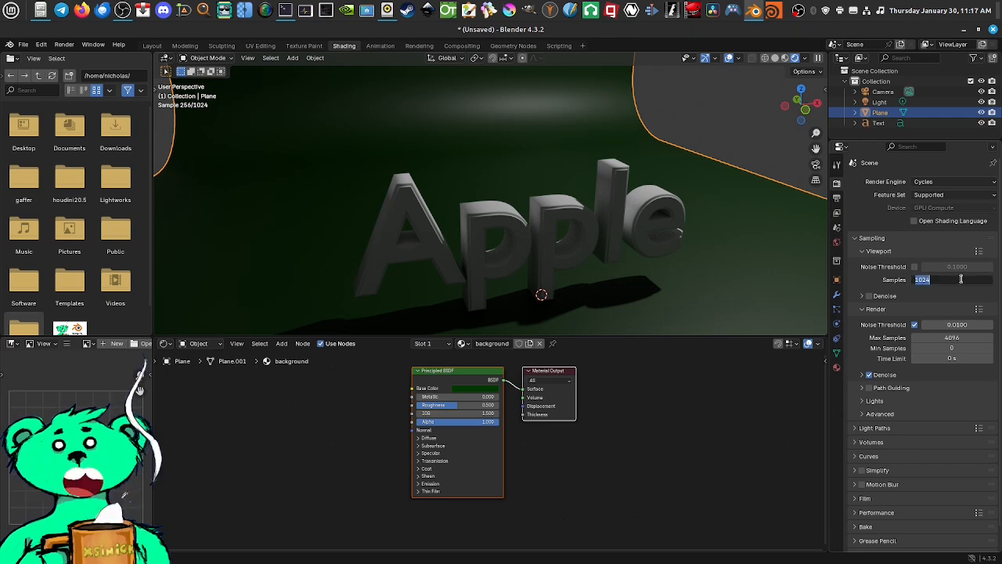
text(6)
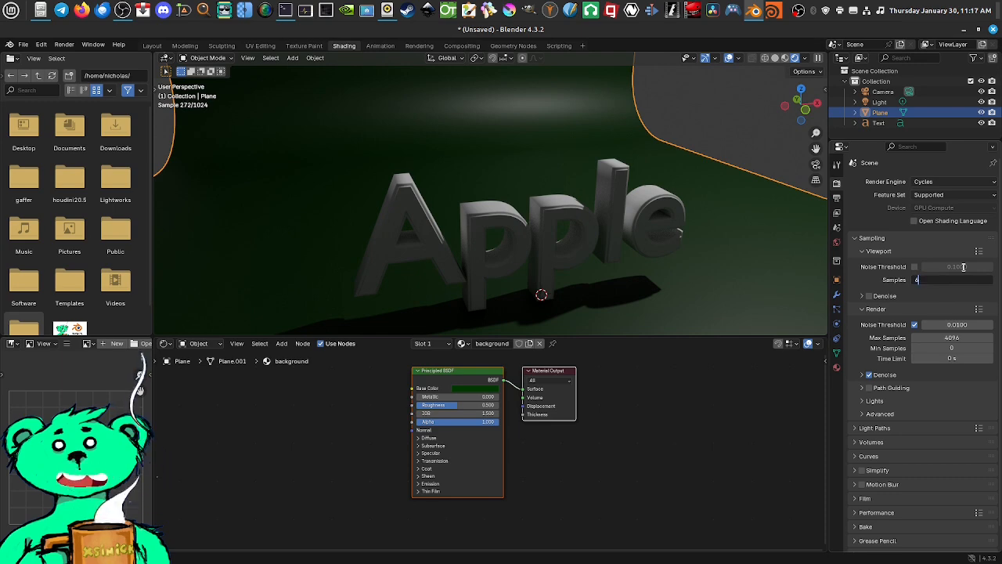
text(4)
key(Return)
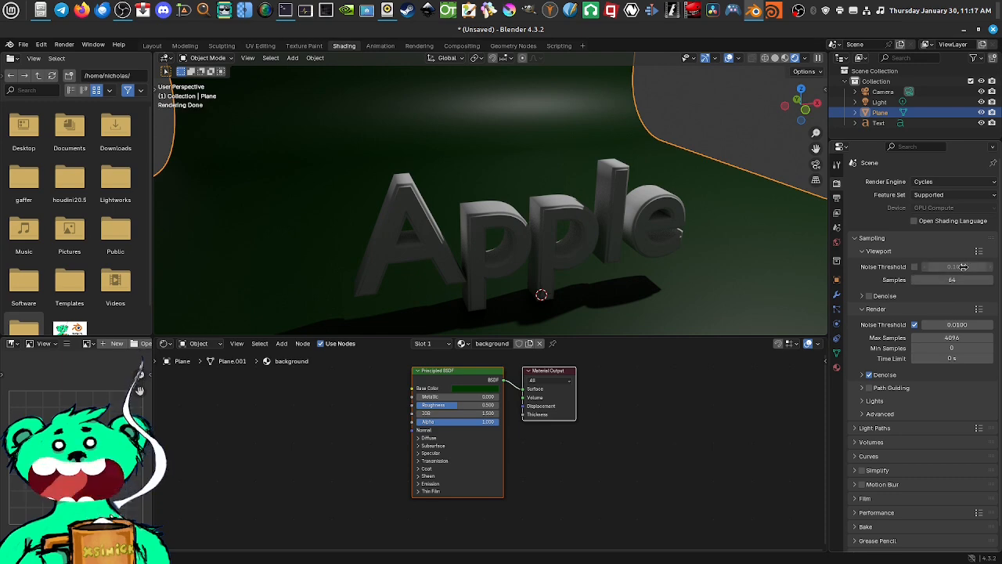
click(870, 296)
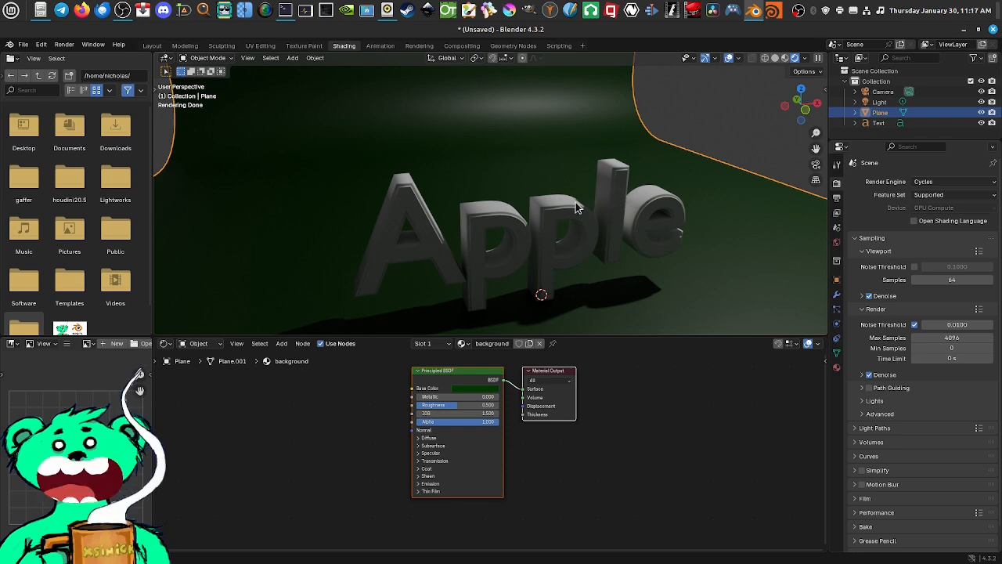
Step: Select the Apple text and add a new material to it
middle_drag(569, 219, 601, 202)
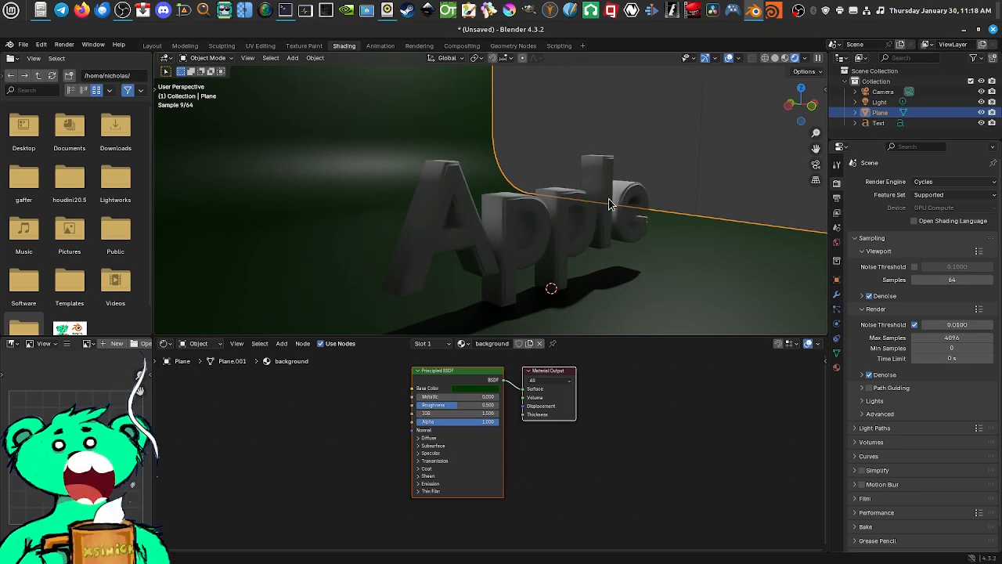
click(505, 222)
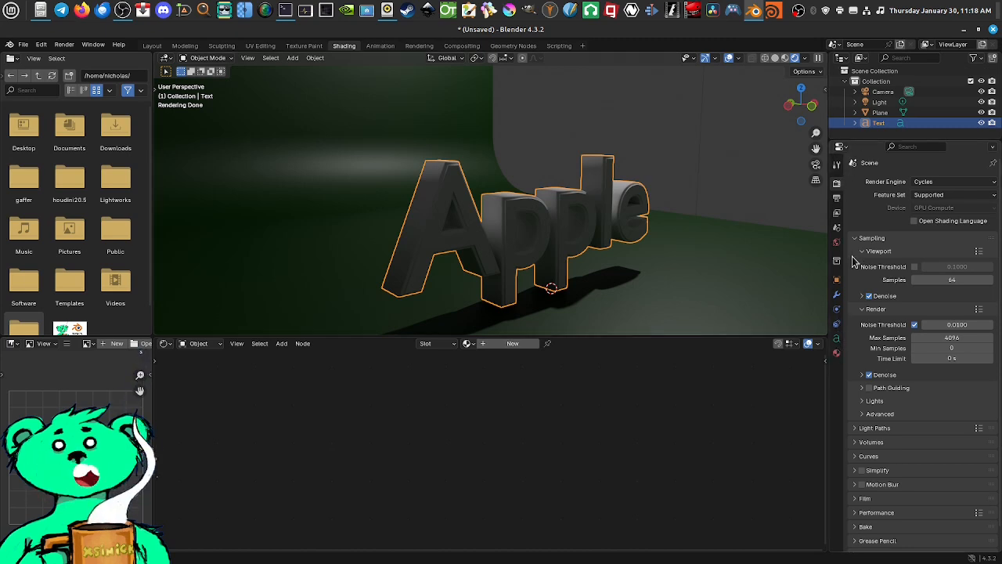
click(837, 357)
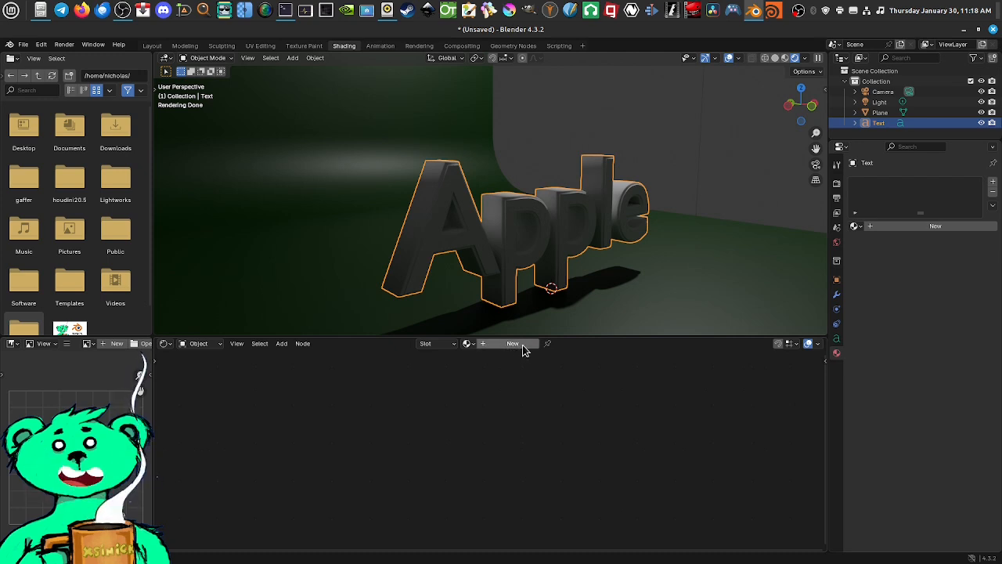
click(935, 227)
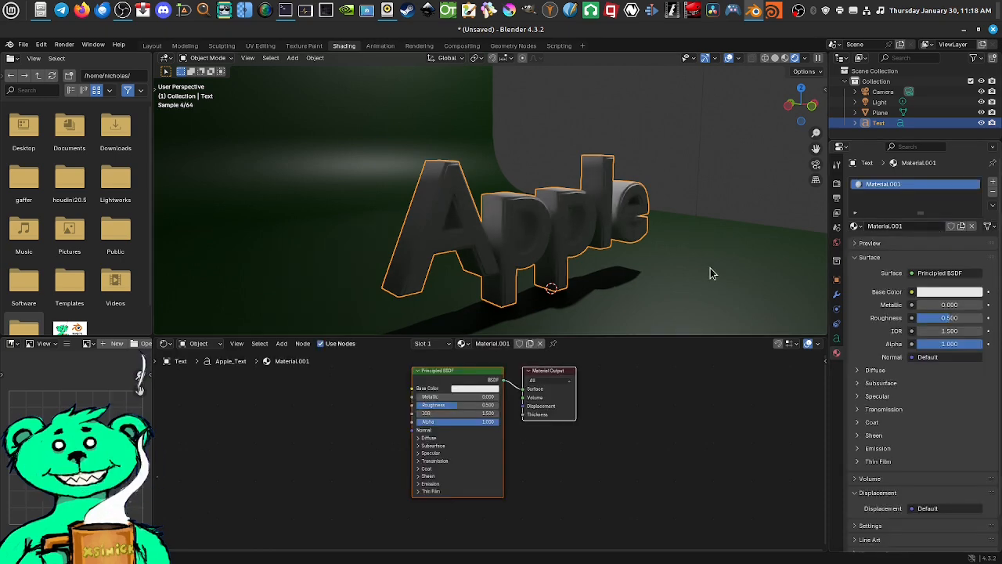
Step: Set the base color of the Apple text's material to a bright, fully saturated red
middle_drag(639, 239, 588, 241)
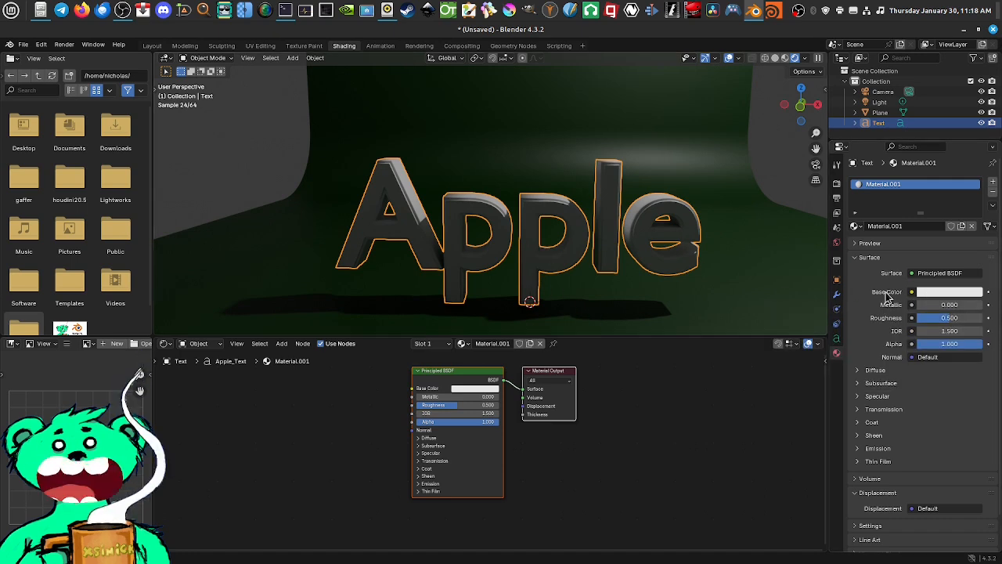
click(957, 293)
click(926, 204)
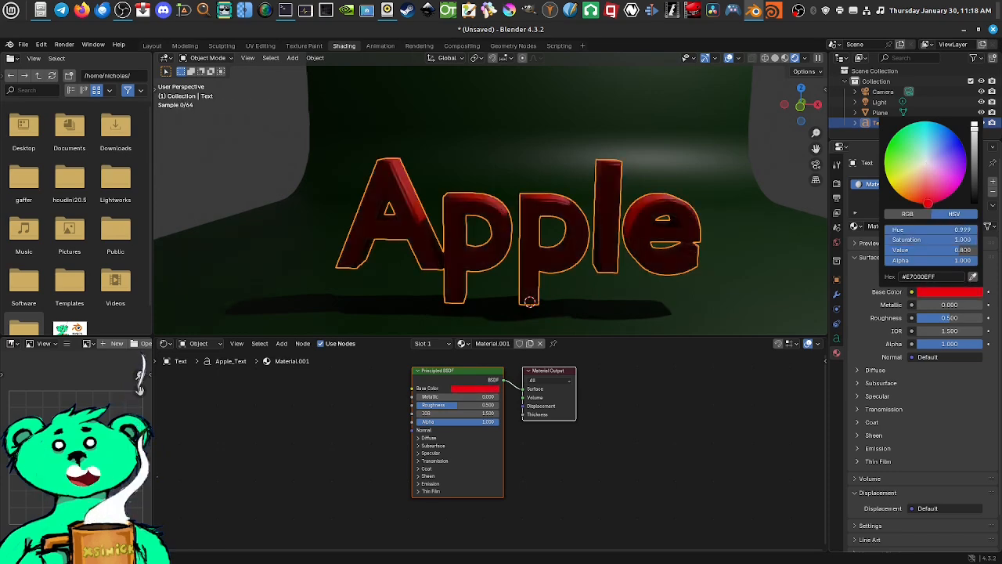
drag(927, 204, 923, 203)
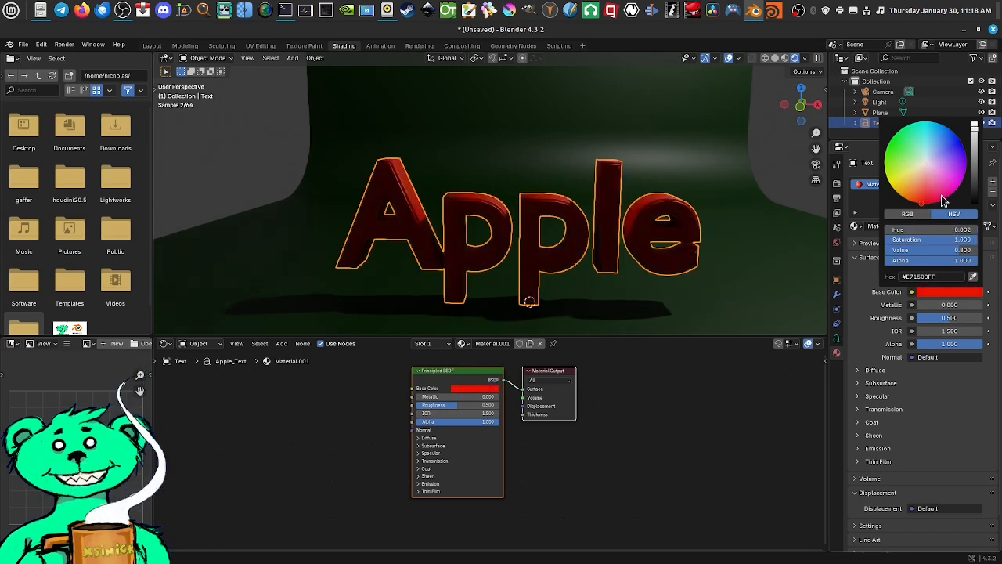
click(975, 130)
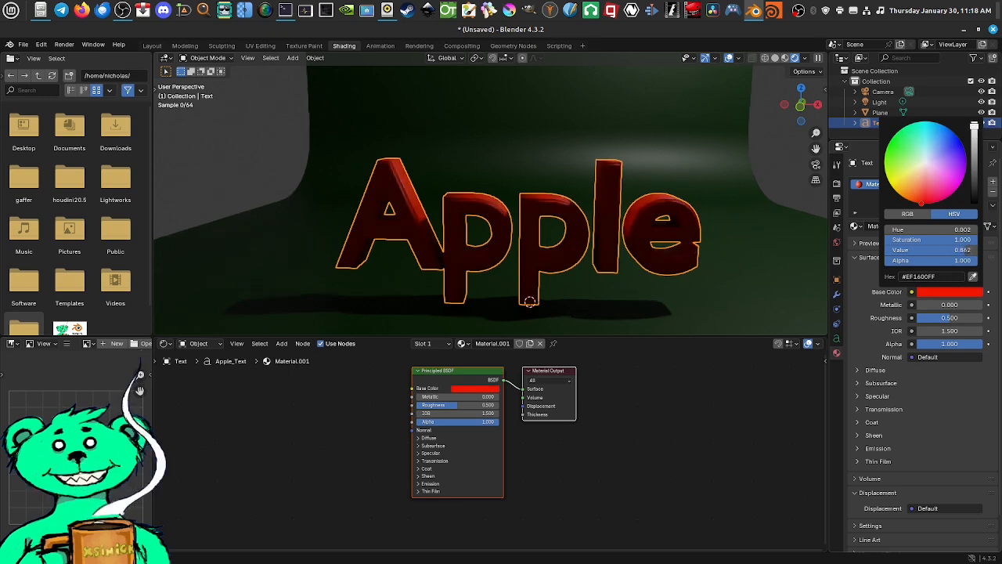
drag(975, 127, 975, 121)
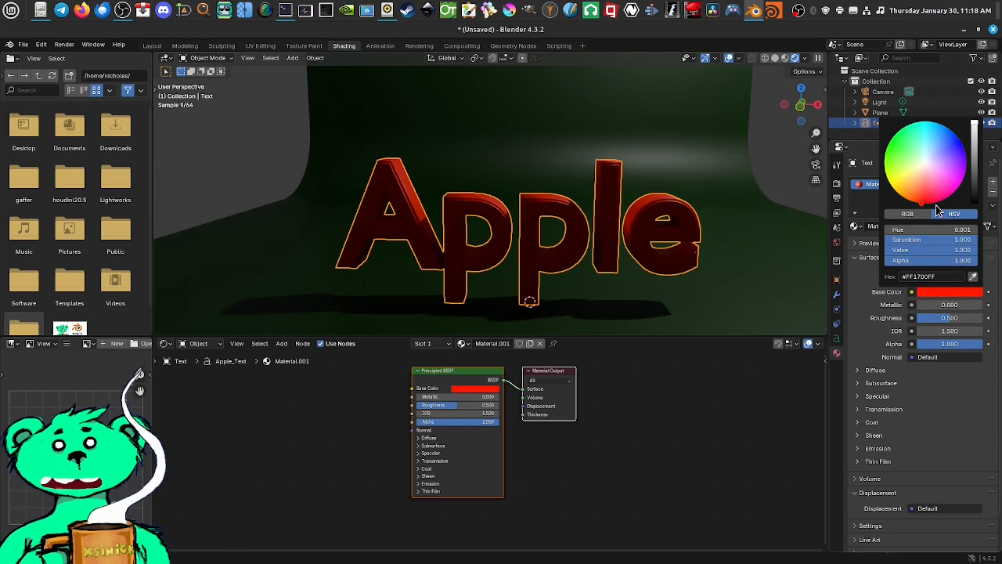
mouse_move(977, 127)
mouse_down()
mouse_move(974, 186)
mouse_move(975, 126)
mouse_up()
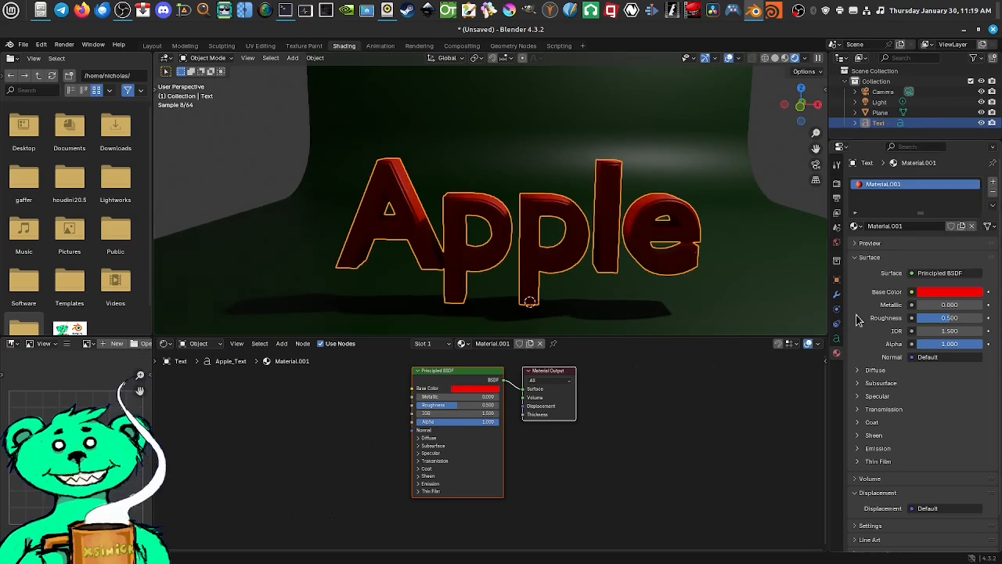
Step: Spread the Principled BSDF and Material Output nodes of the text material farther apart in the node editor
middle_drag(615, 252, 586, 235)
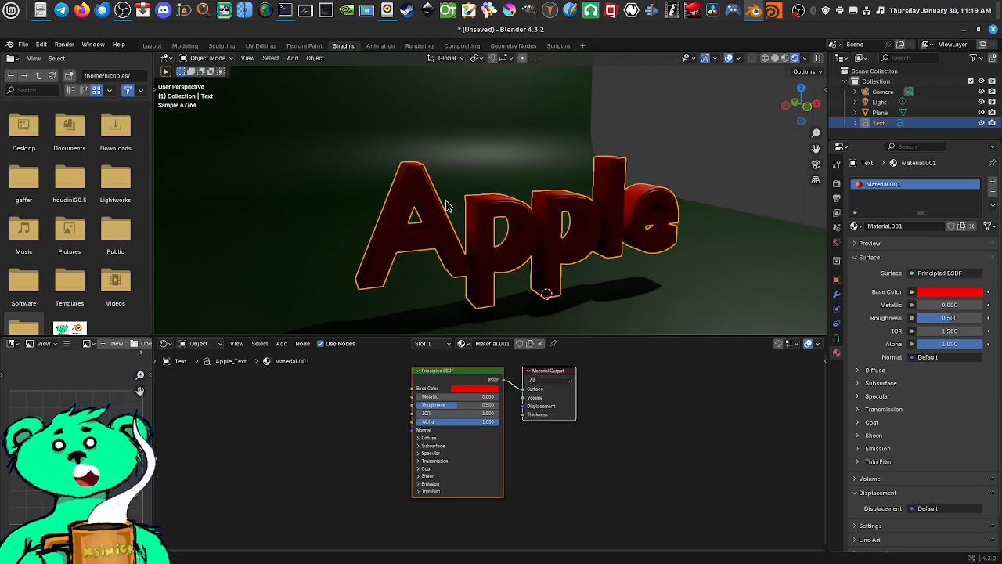
mouse_move(568, 239)
middle_down()
mouse_move(567, 255)
mouse_move(571, 227)
middle_up()
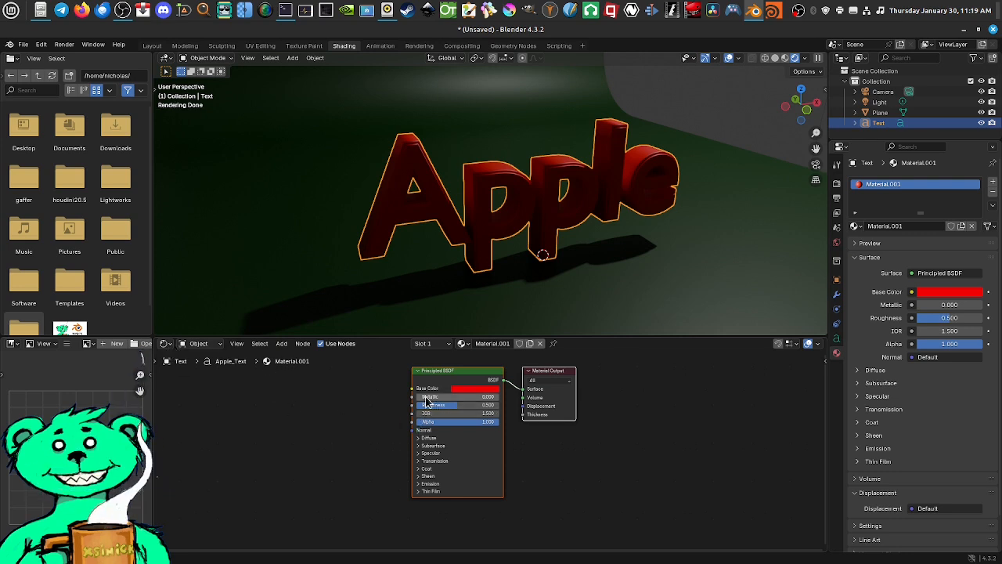
scroll(429, 405, up, 1)
middle_drag(429, 408, 565, 418)
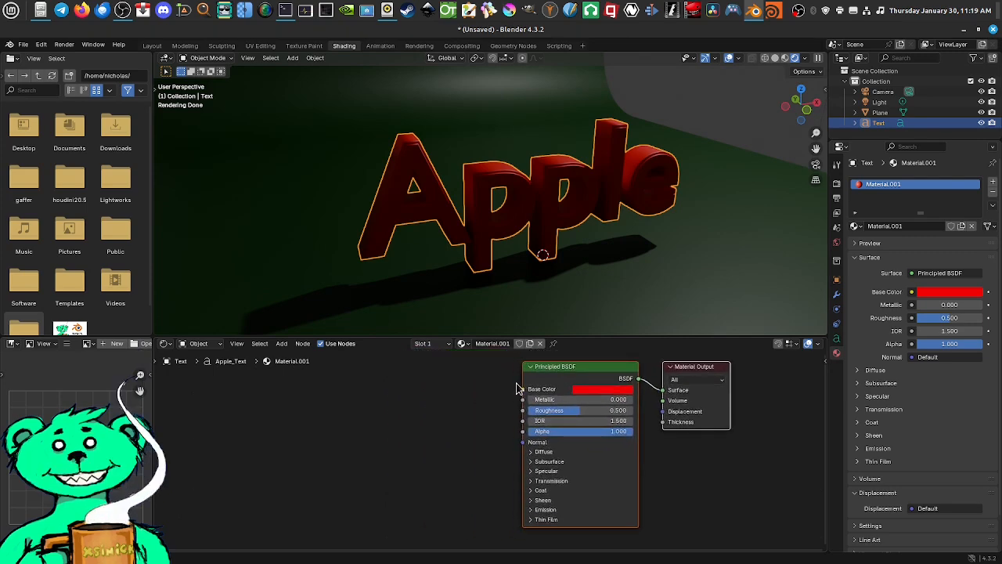
drag(702, 368, 754, 365)
click(779, 371)
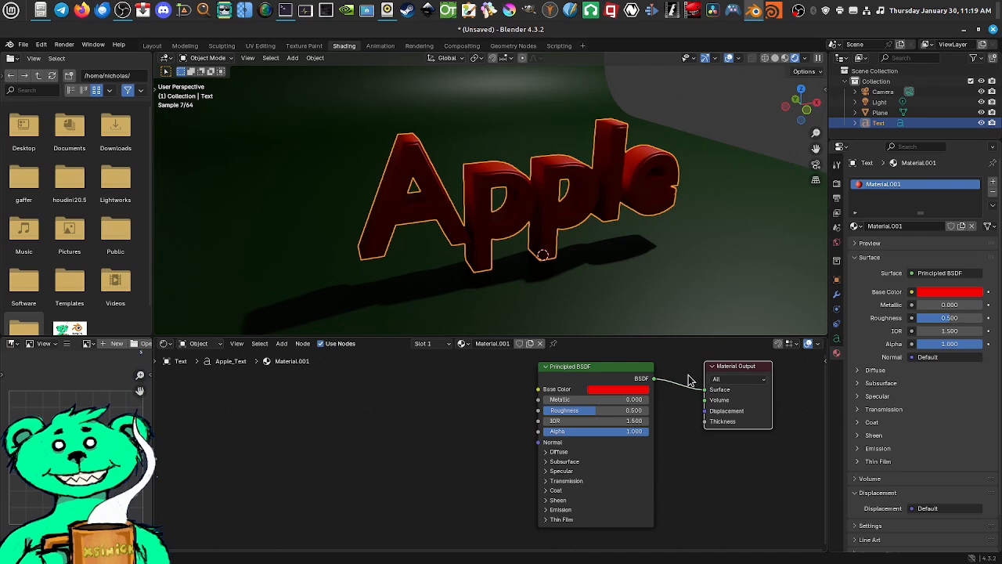
drag(603, 376, 597, 376)
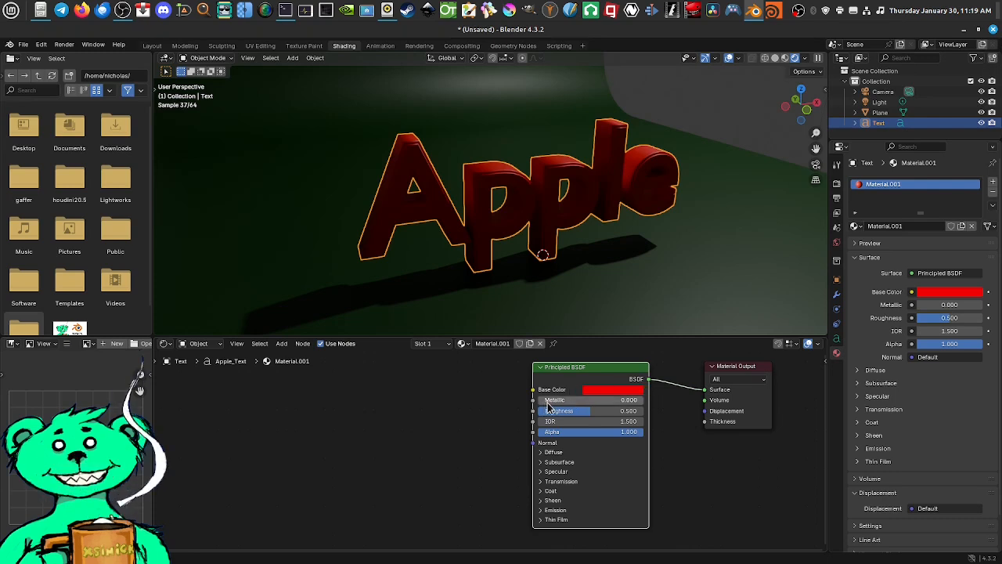
Step: Set the text material's metallic to 1 and its roughness to 0.1
drag(547, 406, 644, 405)
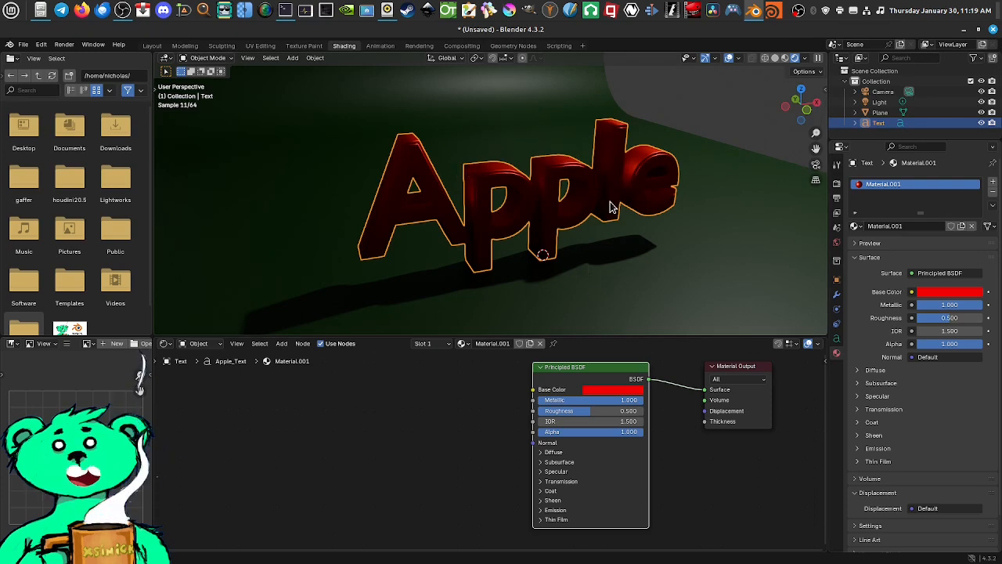
drag(591, 410, 540, 410)
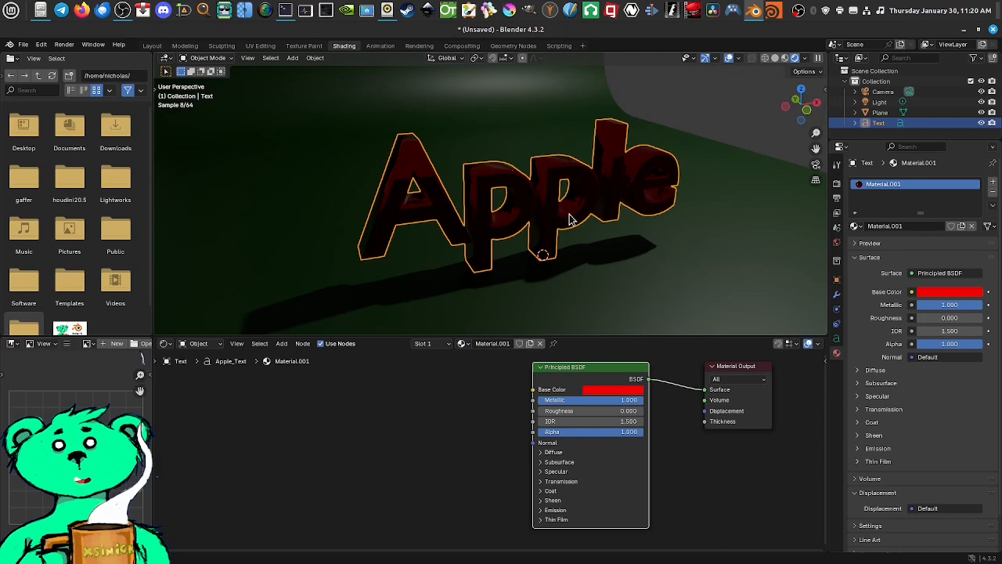
mouse_move(566, 219)
middle_down()
mouse_move(615, 220)
mouse_move(572, 216)
mouse_move(572, 233)
middle_up()
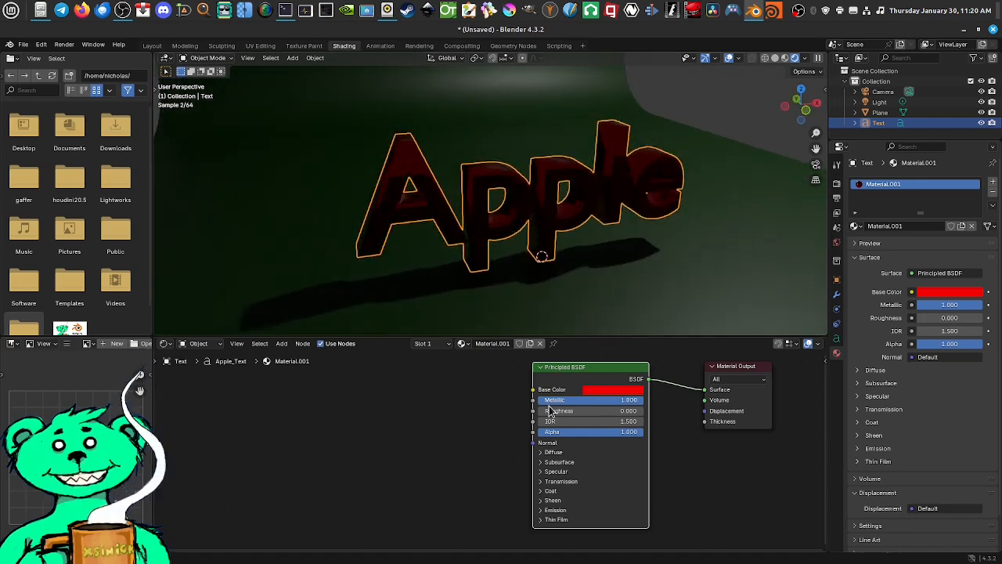
drag(543, 412, 555, 411)
click(625, 412)
text(0)
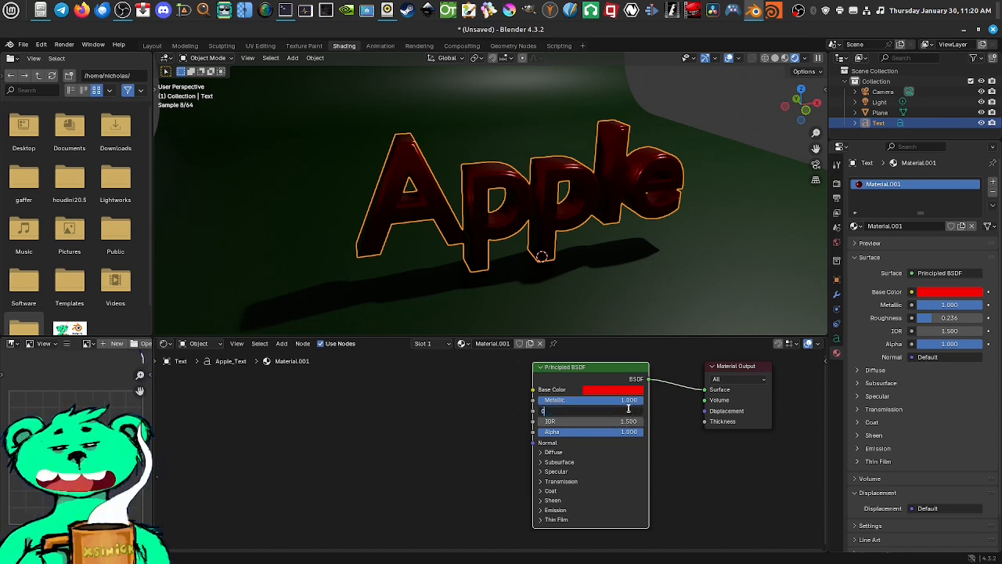
text(.1)
key(Return)
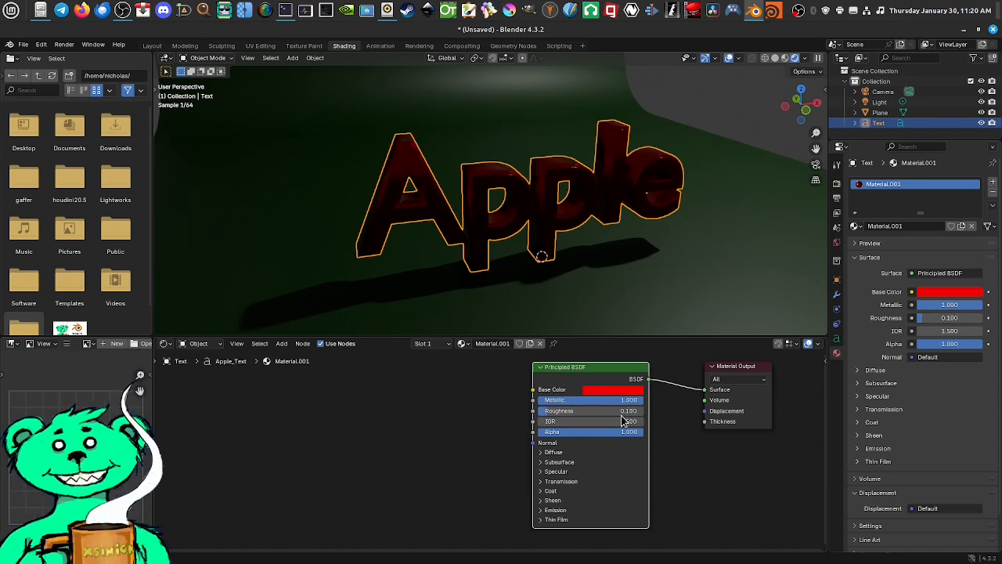
Step: Set the text material's metallic to 0.6 and its roughness to 0.2
drag(629, 402, 575, 402)
click(619, 399)
text(0)
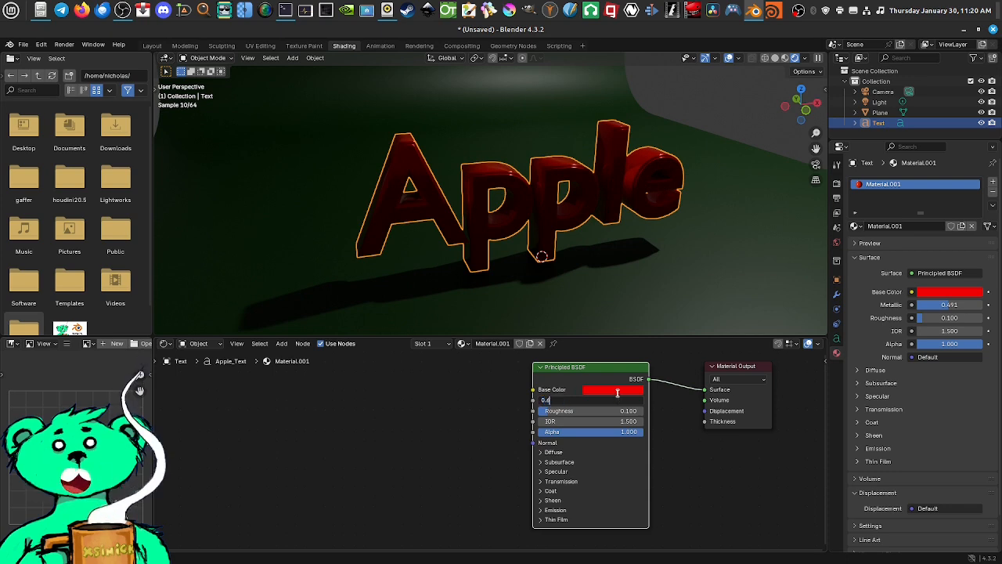
text(.6)
key(Return)
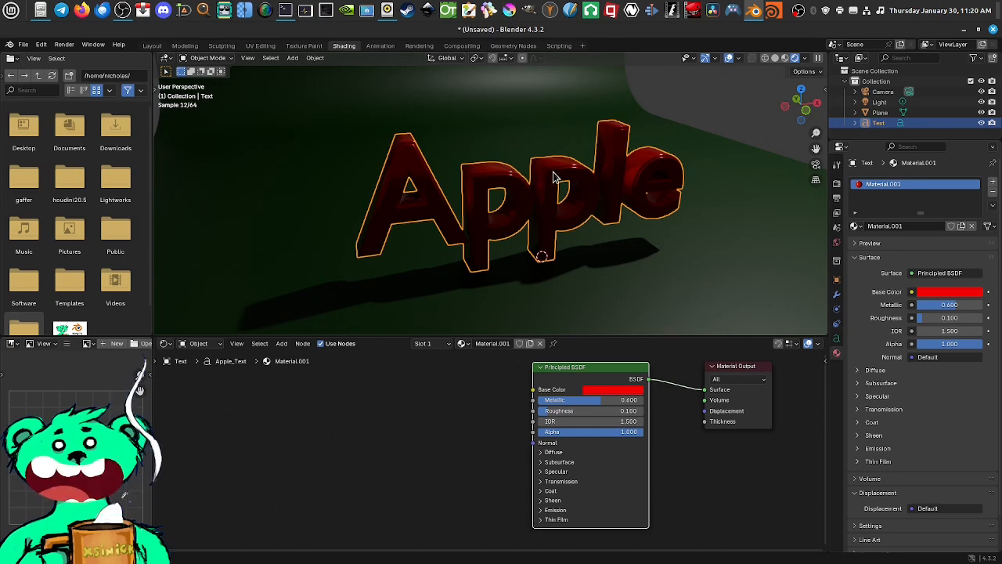
click(623, 411)
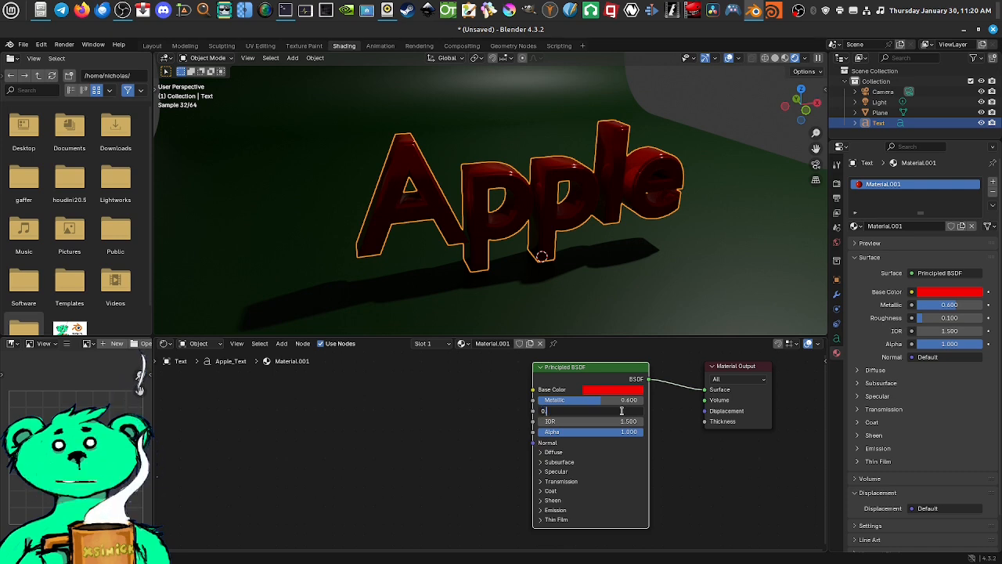
text(0.2)
key(Return)
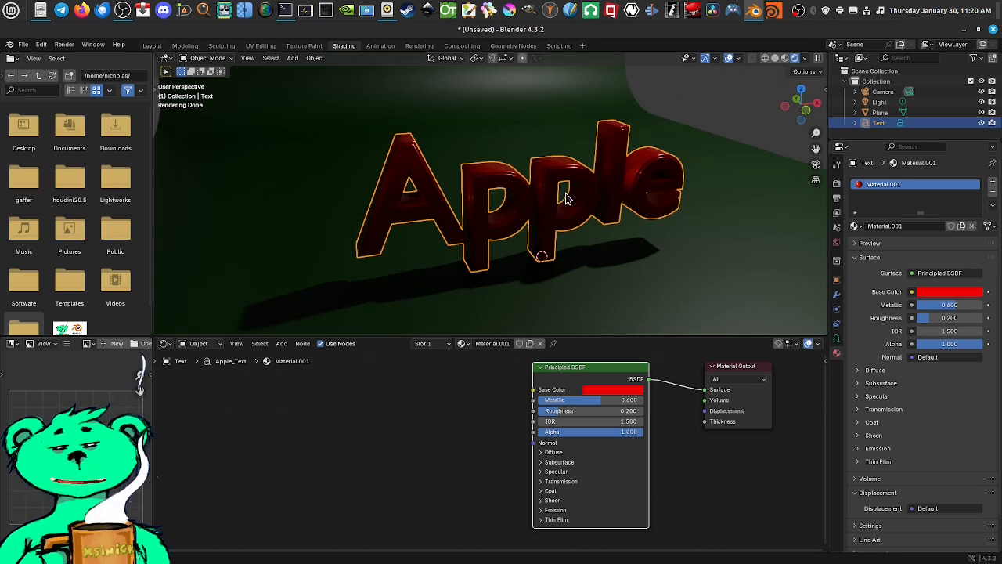
Step: Select the scene's light, show its transform values and rotate it to about X 21°, Y -14°, Z 101°
scroll(546, 190, down, 6)
shift+middle_drag(581, 159, 543, 232)
scroll(561, 190, down, 3)
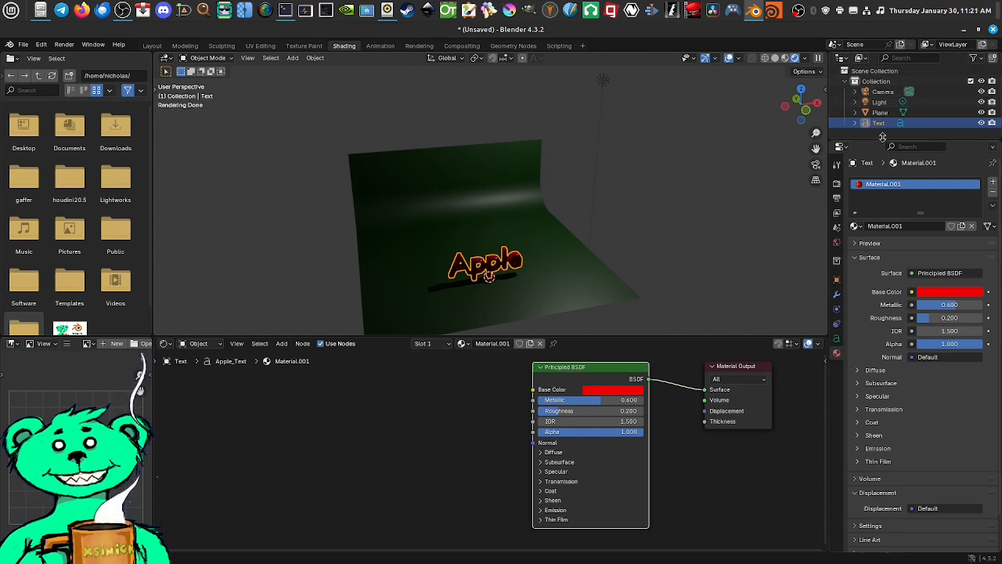
drag(882, 138, 883, 182)
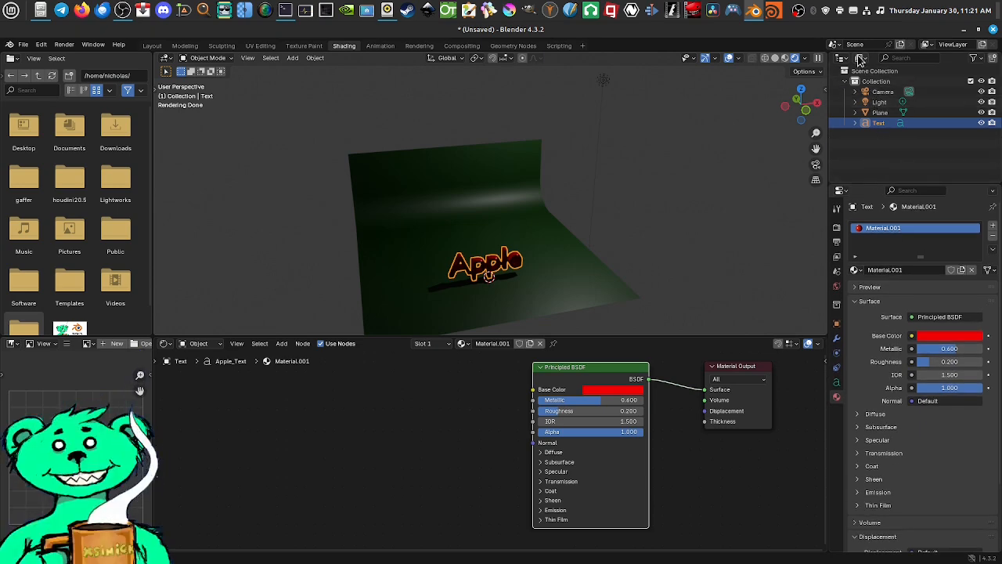
click(879, 103)
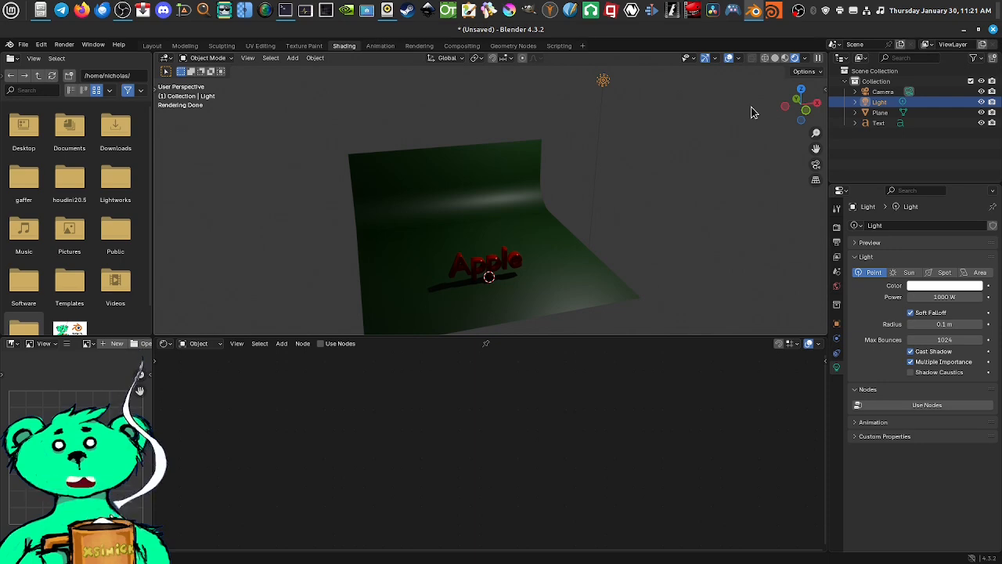
key(n)
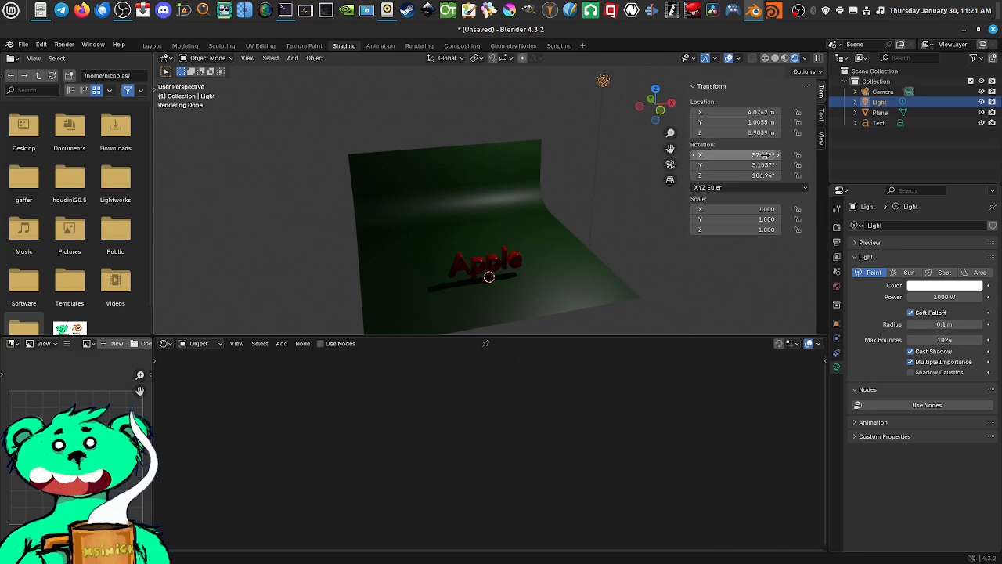
drag(736, 155, 720, 155)
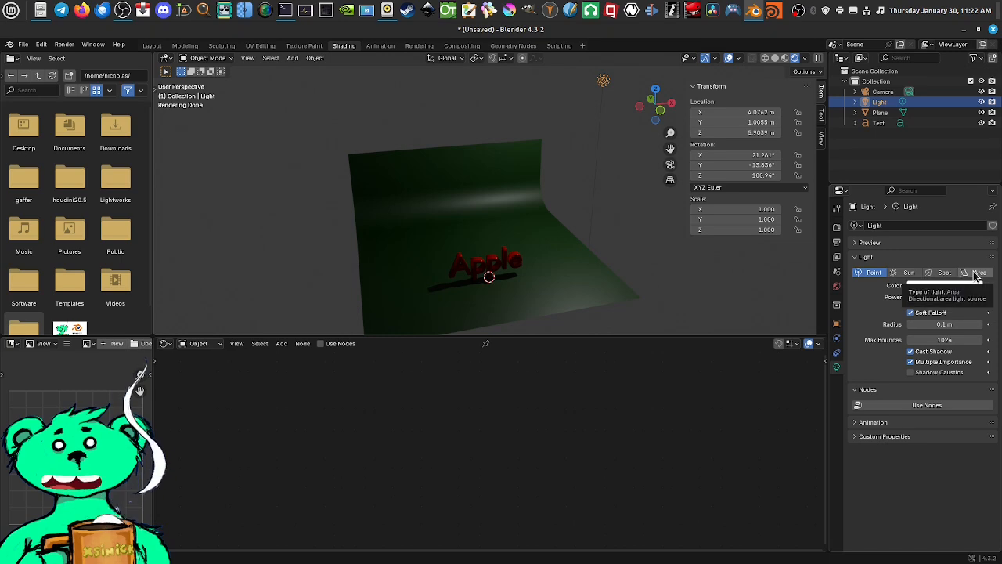
Step: Change the light's type to Sun and set its strength to 3
click(908, 274)
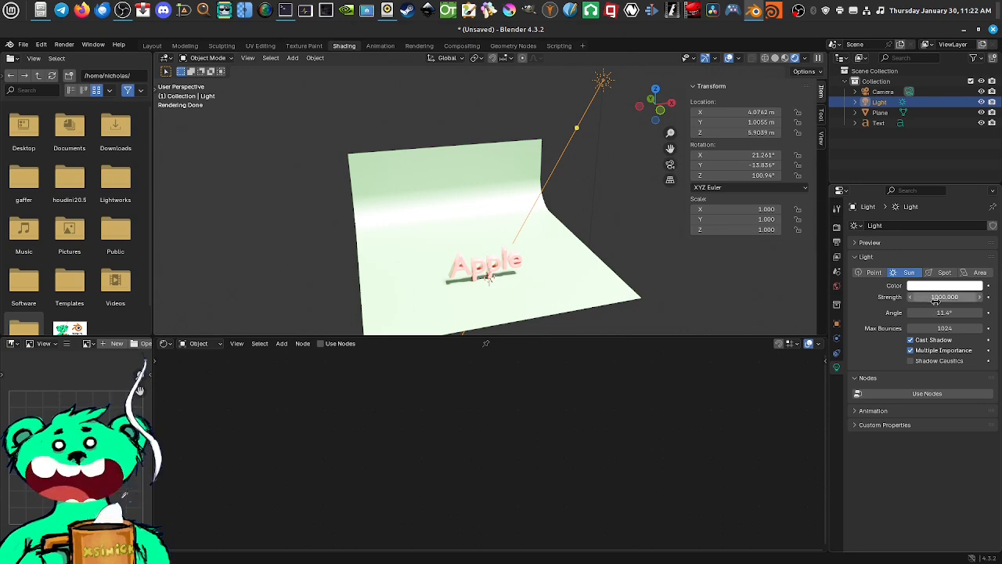
drag(947, 298, 947, 298)
click(962, 296)
text(1)
key(Return)
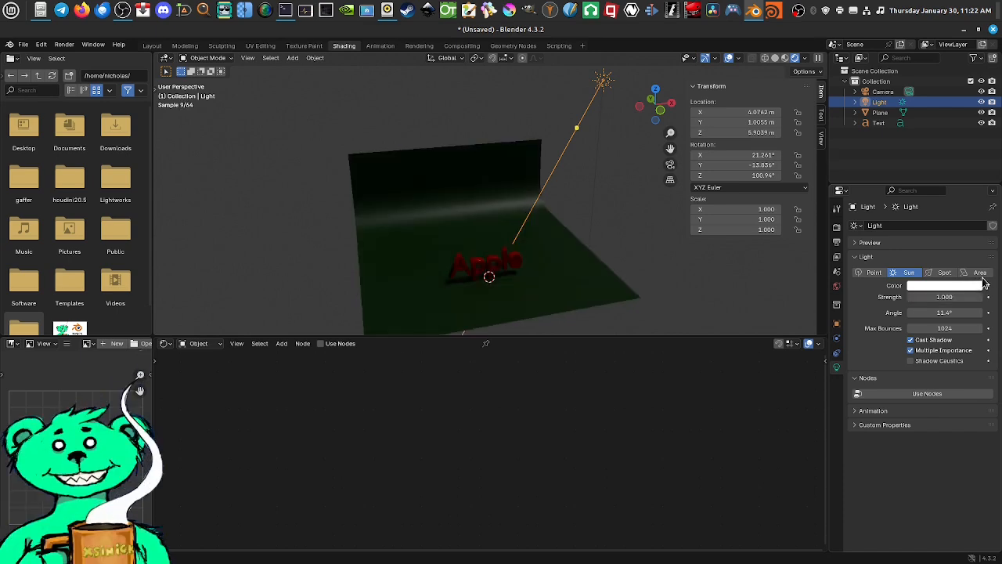
drag(940, 297, 968, 297)
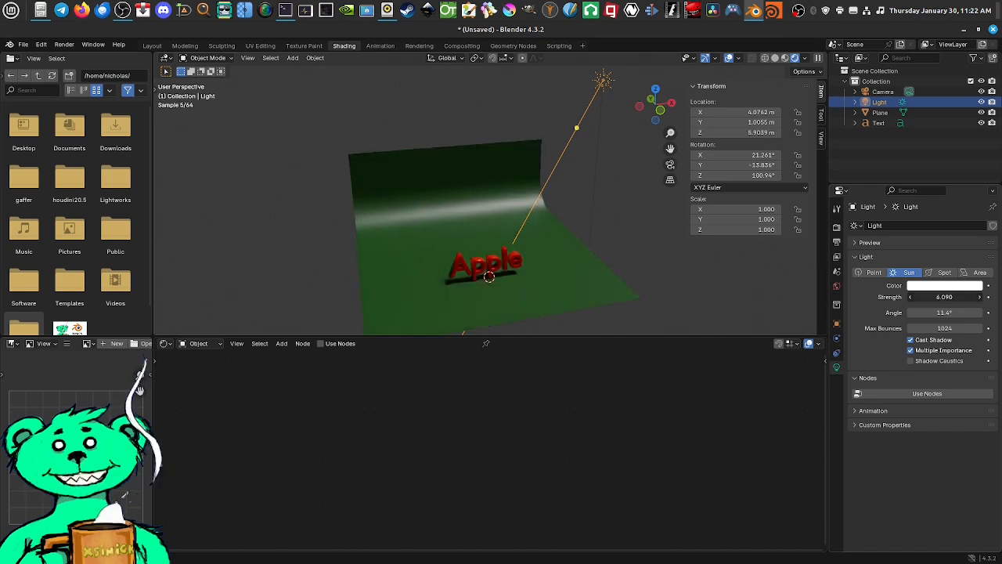
click(941, 298)
text(3)
key(Return)
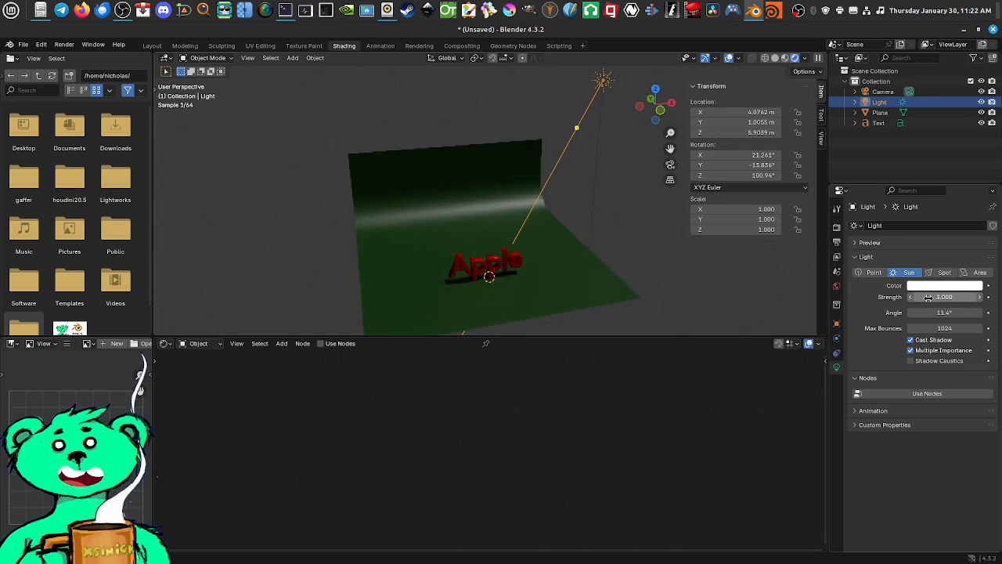
Step: Try different tilts of the sun light and set its X rotation to 20°
mouse_move(541, 276)
shift+middle_down()
mouse_move(544, 241)
mouse_move(537, 285)
shift+middle_up()
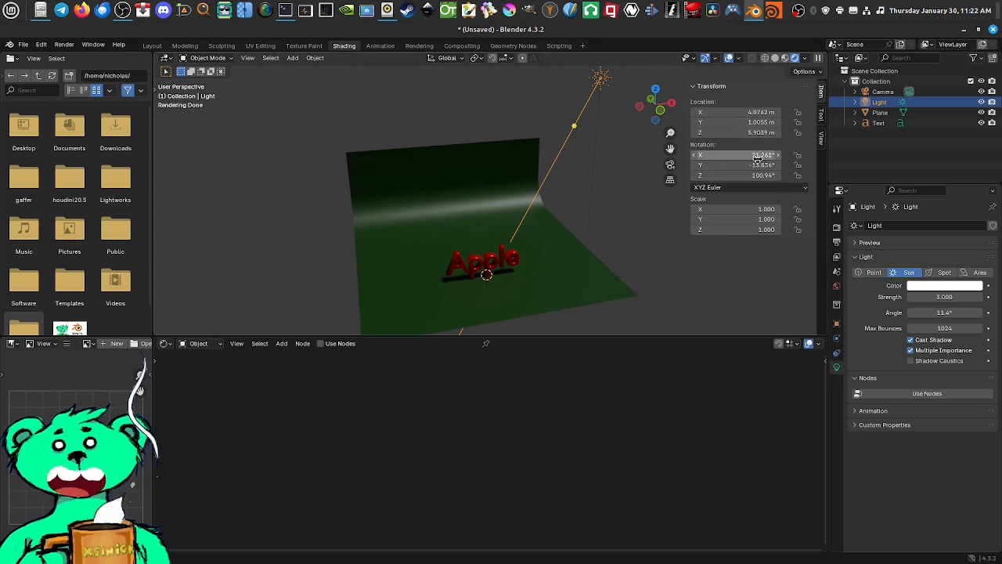
drag(751, 154, 771, 175)
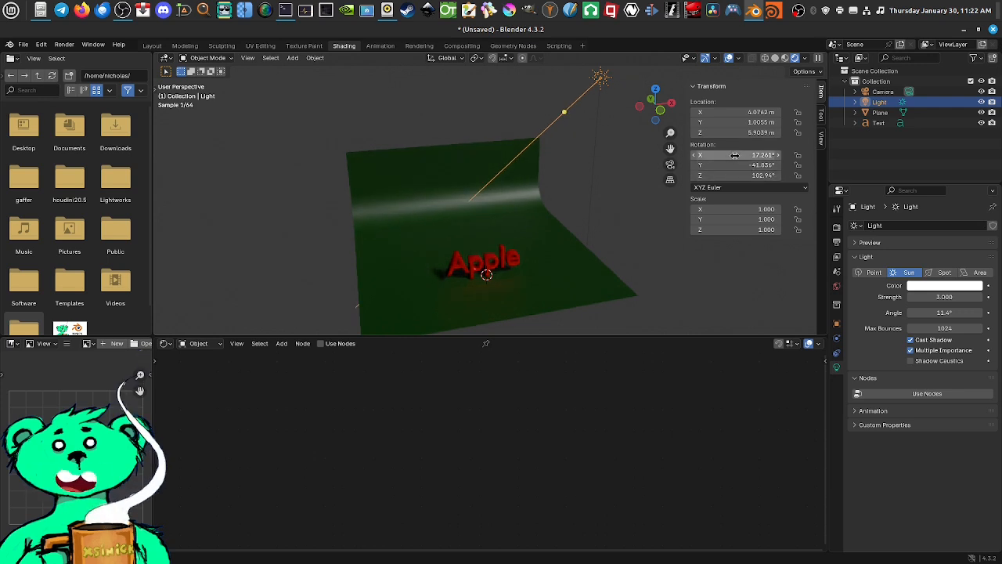
click(744, 155)
text(0)
key(Return)
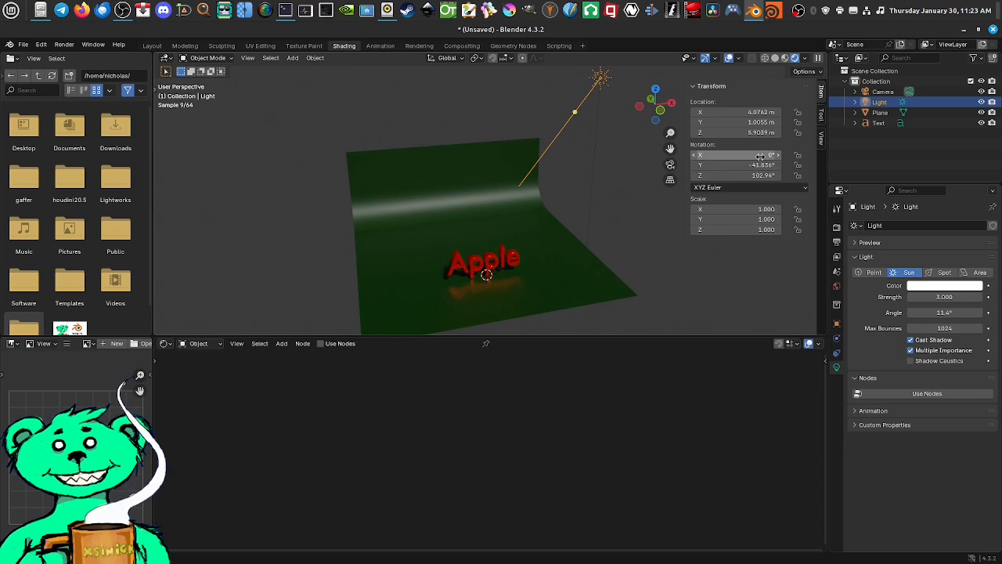
drag(743, 155, 767, 156)
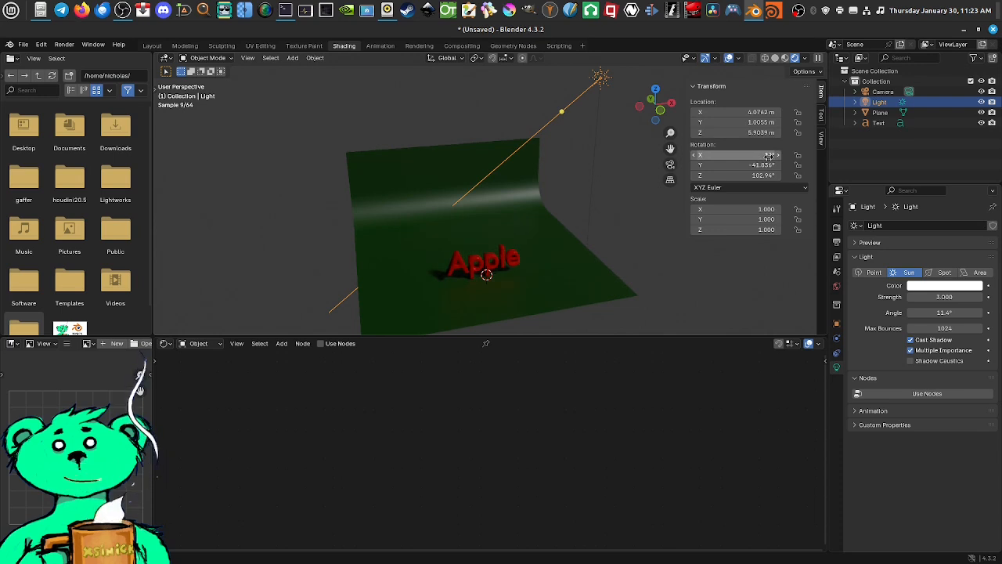
click(768, 156)
text(20)
key(Return)
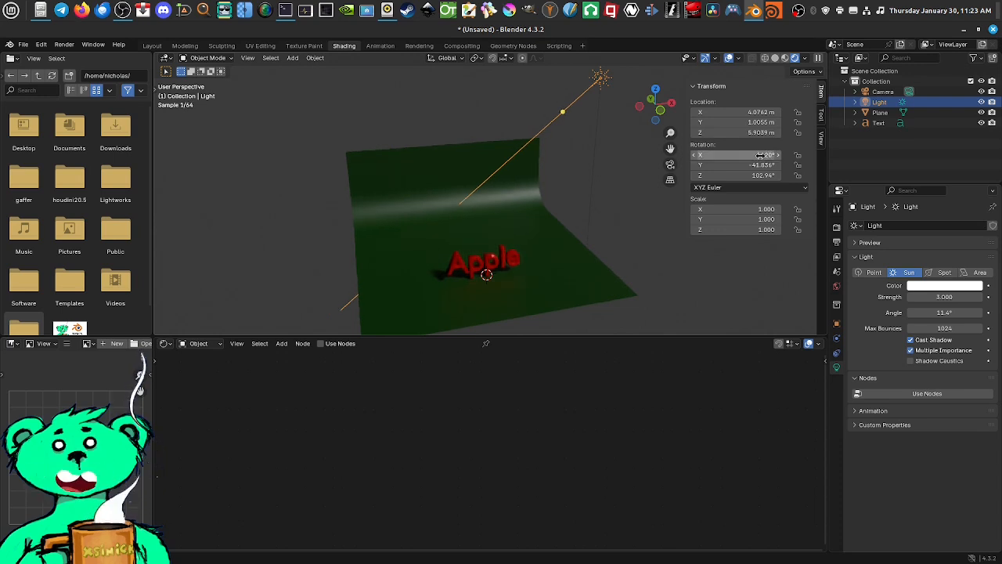
Step: Set the sun light's Y rotation to -45°
mouse_move(752, 165)
mouse_down()
mouse_move(736, 165)
mouse_move(759, 167)
mouse_up()
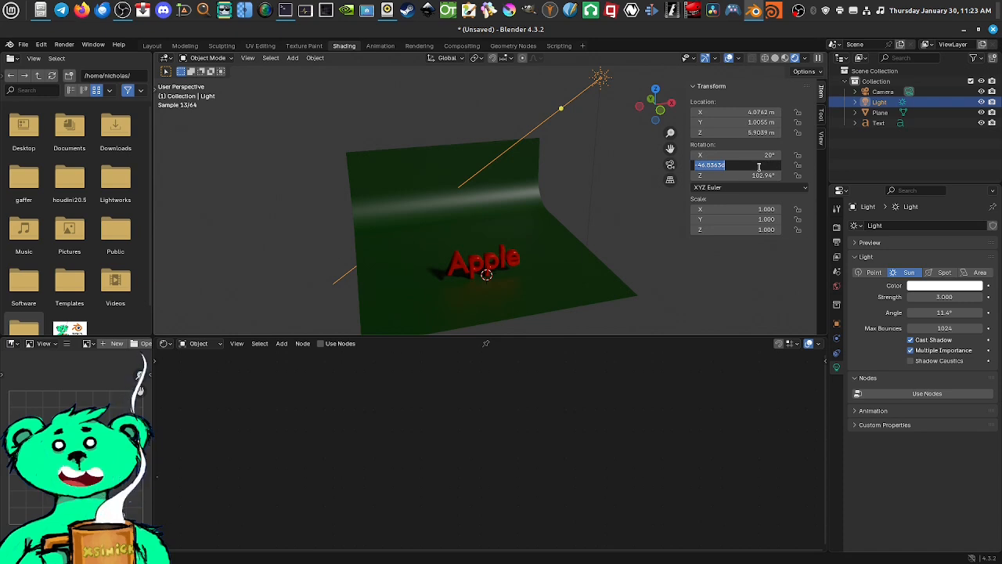
text(45)
key(Return)
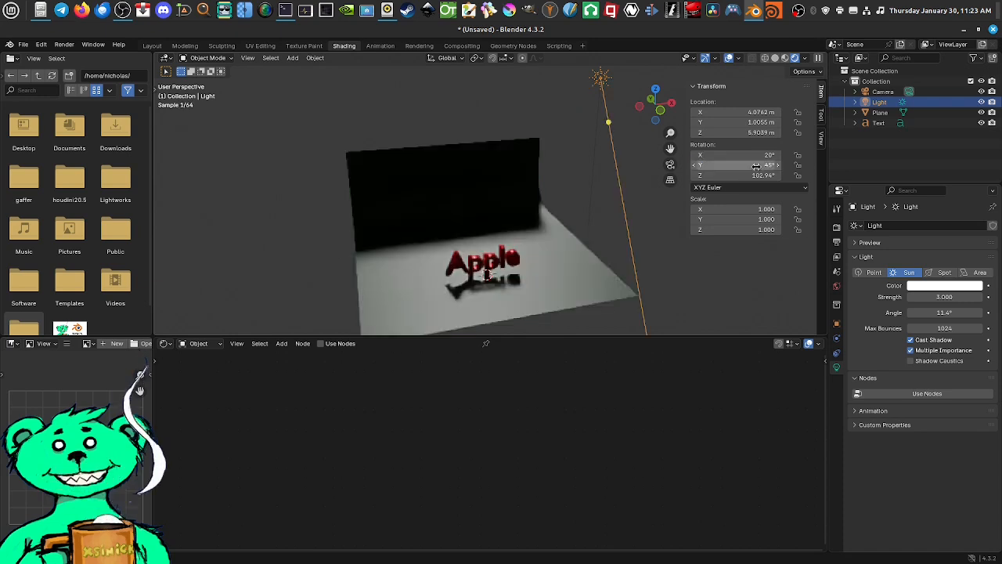
click(762, 166)
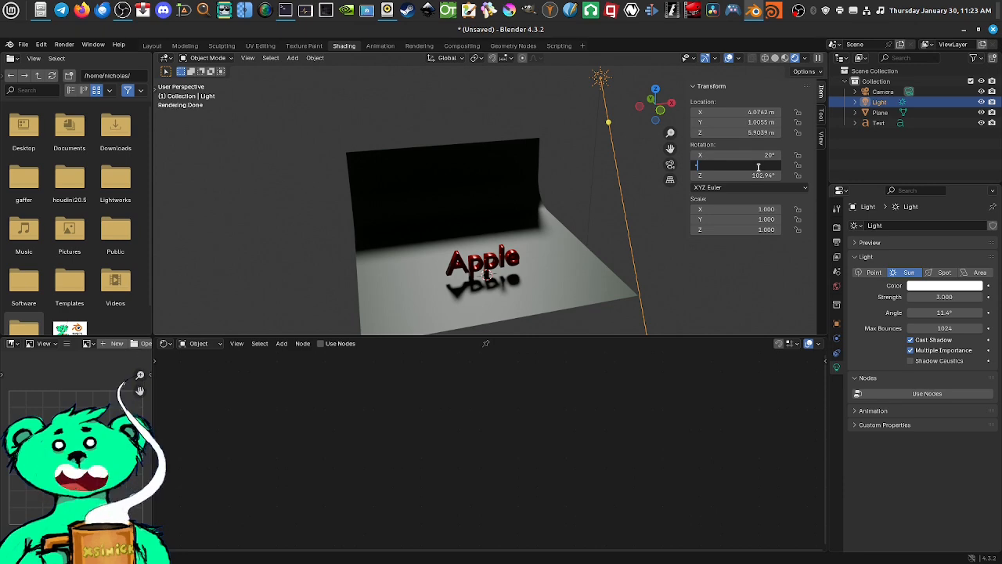
text(-45)
key(Return)
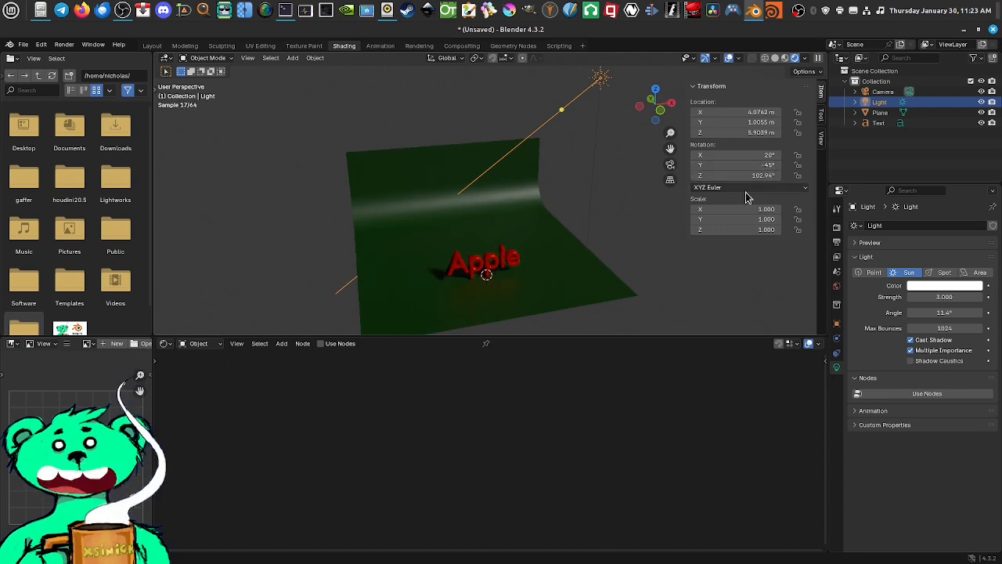
Step: Set the sun light's Z rotation to 90°
mouse_move(764, 177)
mouse_down()
mouse_move(750, 176)
mouse_move(800, 176)
mouse_move(744, 176)
mouse_up()
click(763, 176)
text(90)
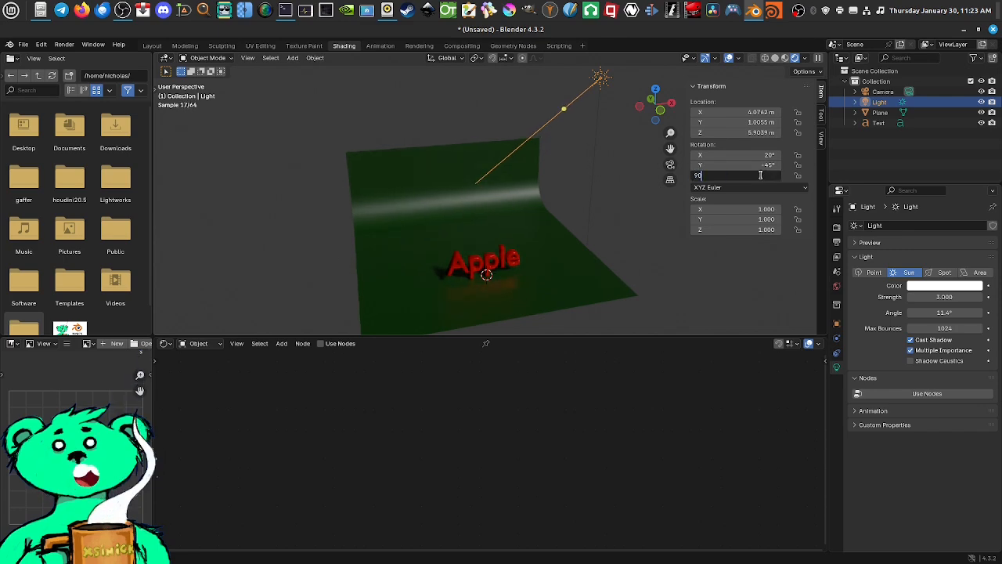
key(Return)
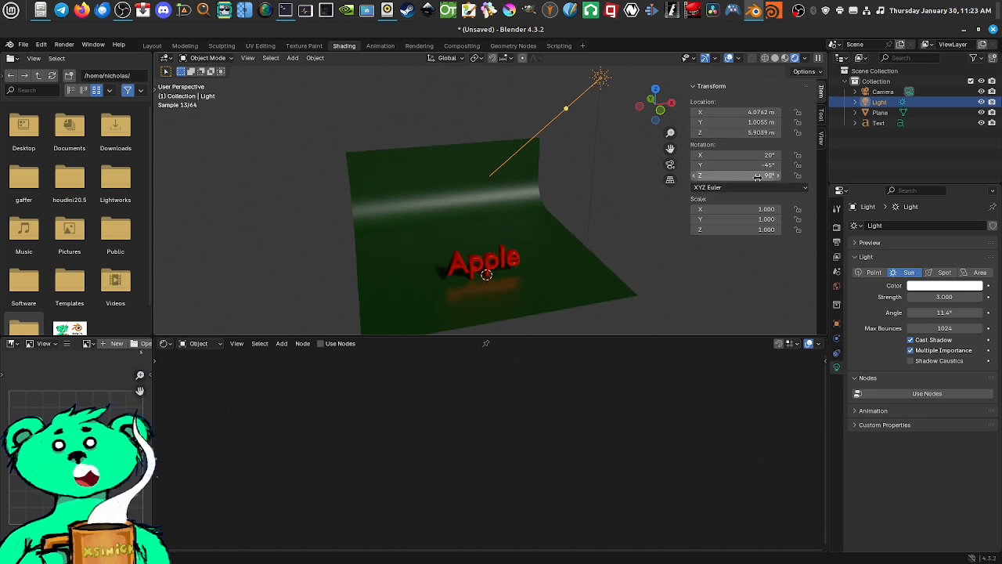
Step: Examine the Apple text and the backdrop floor beneath it up close under the new sun lighting
shift+middle_drag(525, 240, 535, 199)
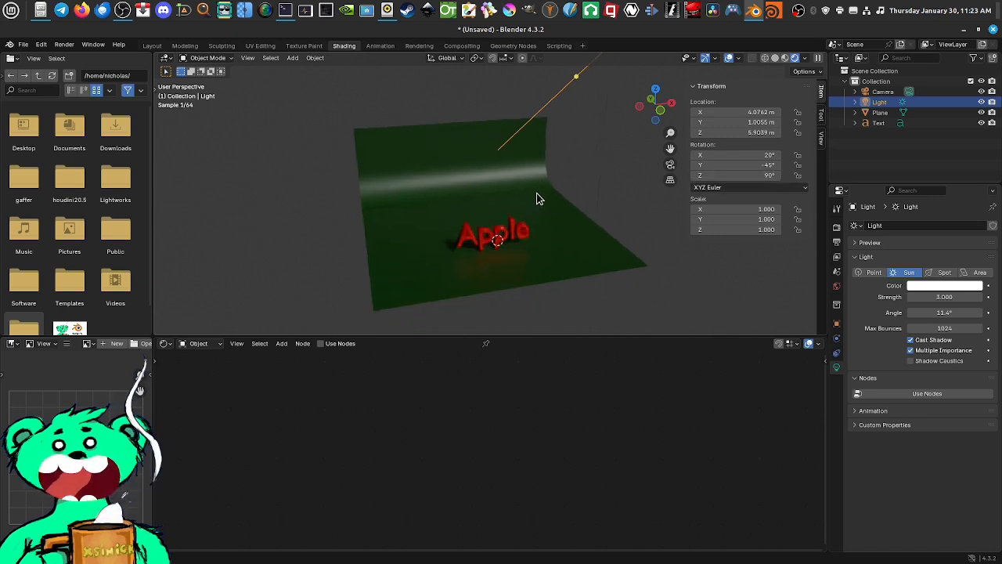
mouse_move(525, 235)
shift+middle_down()
mouse_move(528, 214)
mouse_move(515, 227)
mouse_move(546, 222)
mouse_move(509, 232)
shift+middle_up()
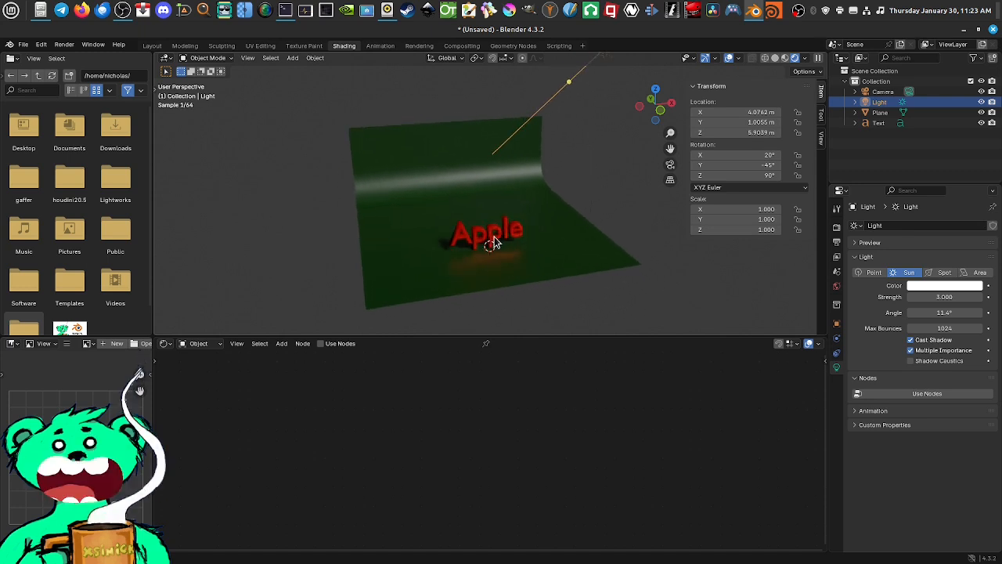
scroll(494, 249, up, 2)
scroll(505, 253, up, 3)
scroll(514, 265, up, 1)
shift+middle_drag(514, 265, 515, 198)
scroll(516, 269, up, 3)
shift+middle_drag(522, 273, 519, 180)
middle_drag(545, 216, 555, 203)
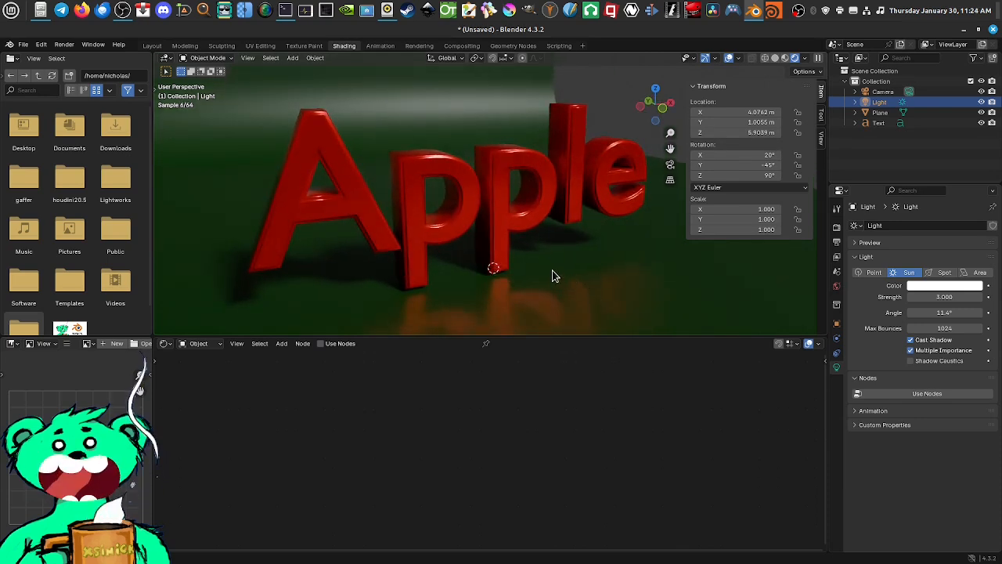
Step: Select the curved backdrop plane and set its material's roughness to 0.6
click(589, 289)
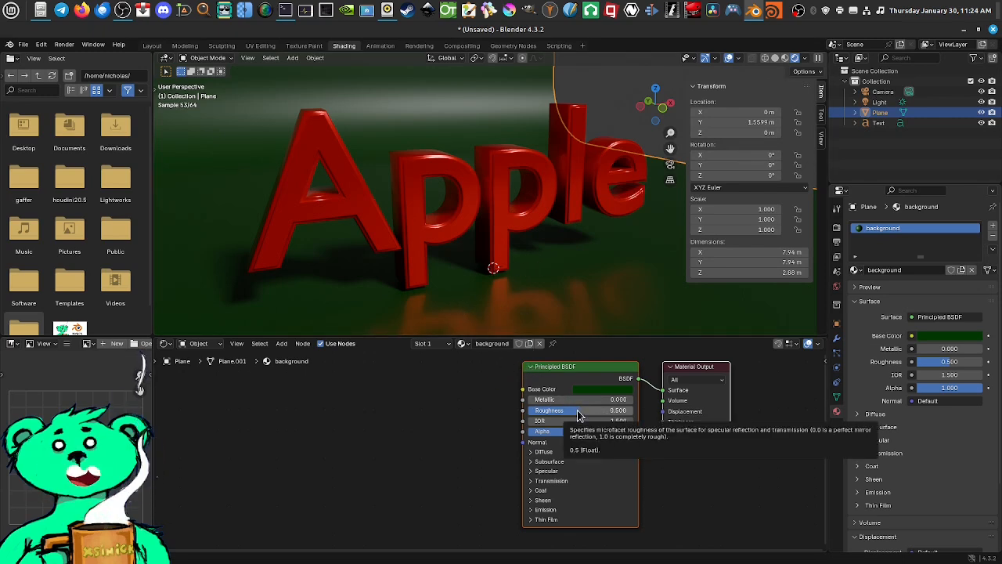
drag(577, 415, 589, 414)
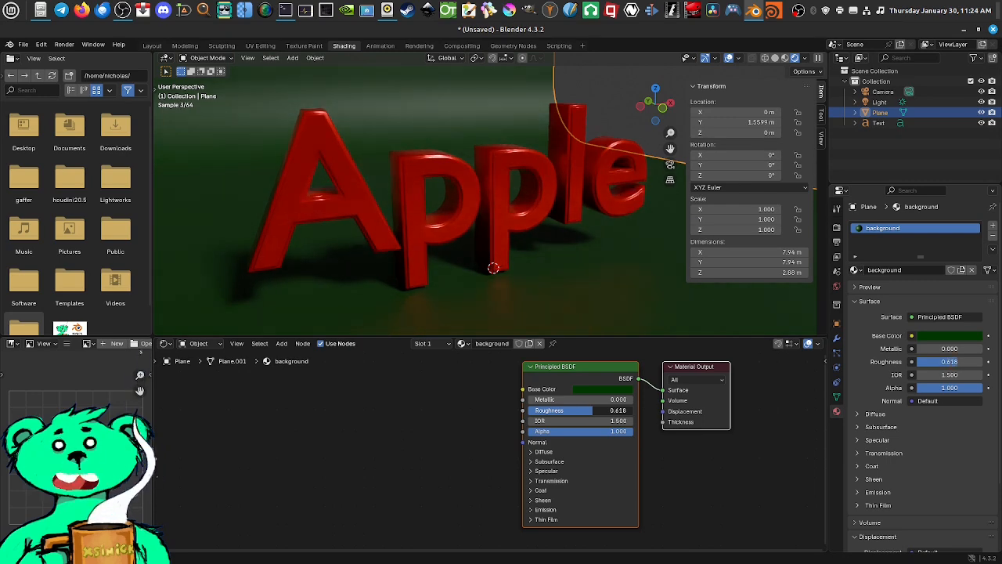
drag(590, 415, 591, 415)
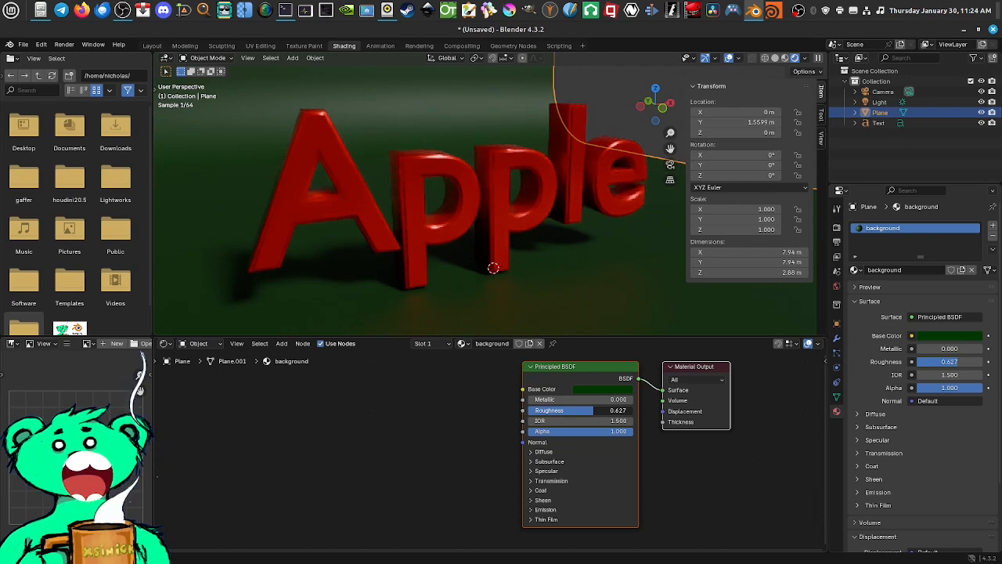
double_click(609, 412)
text(0)
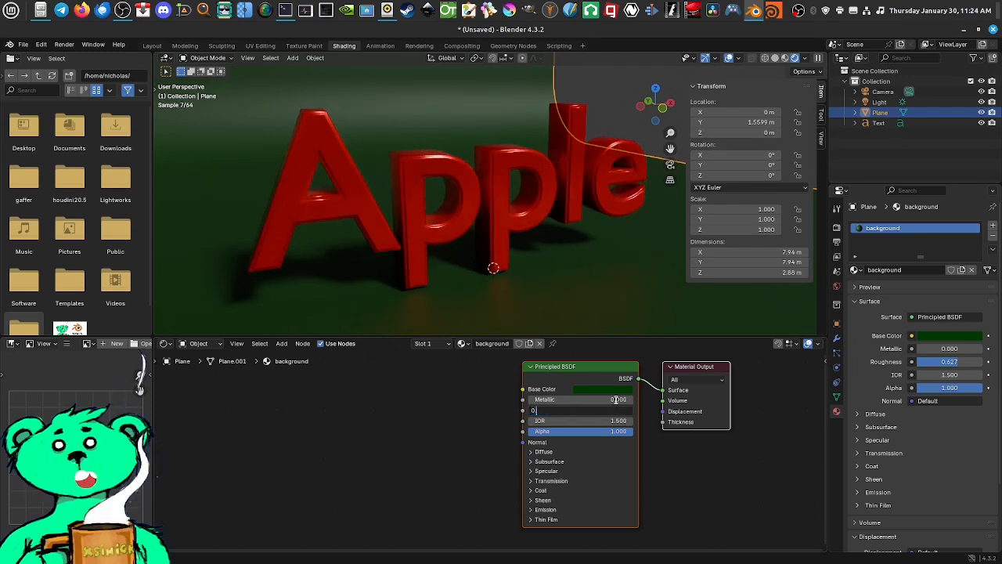
text(.6)
key(Return)
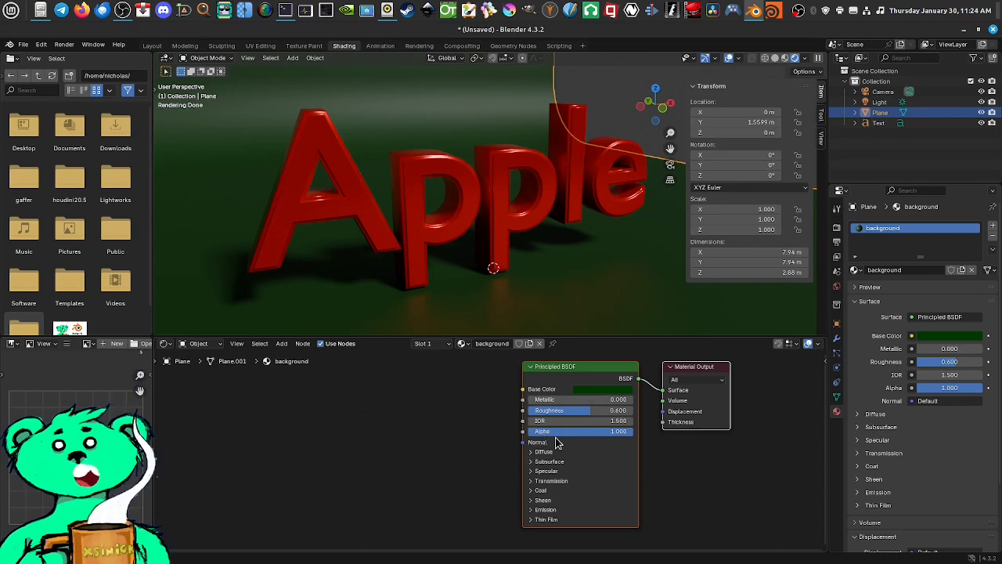
Step: Rename the Apple text's material to Apple_mat and raise its roughness to about 0.509
click(497, 177)
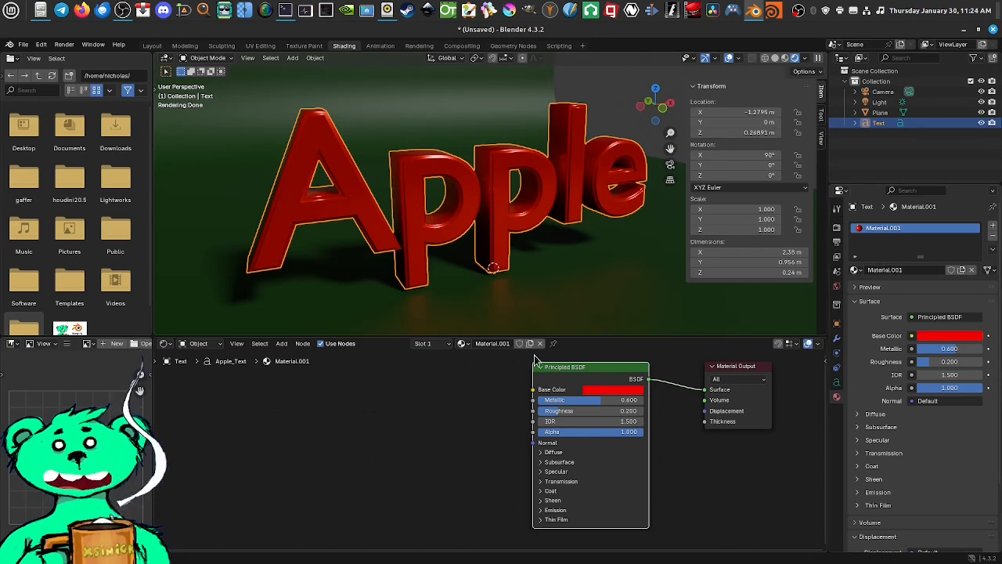
double_click(491, 345)
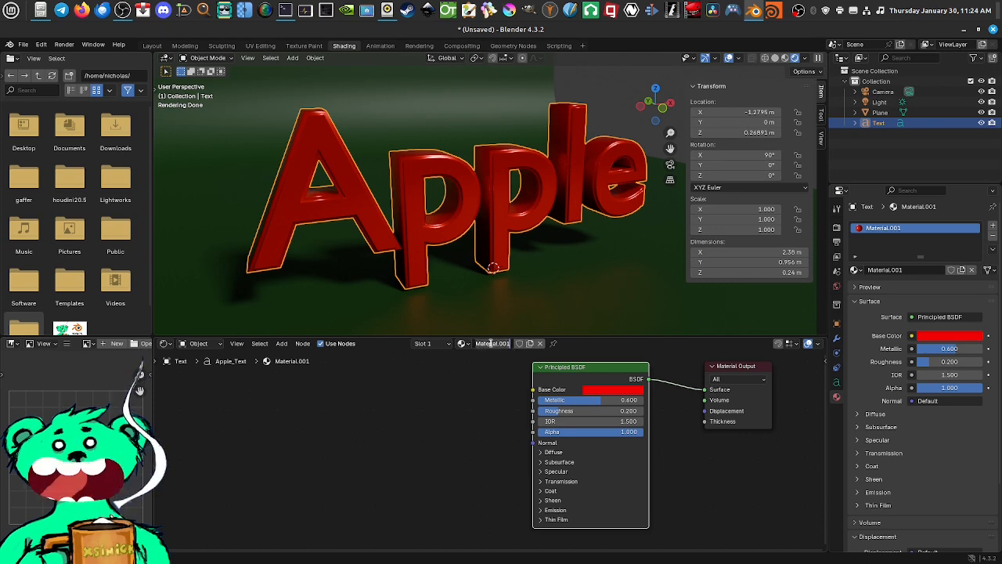
text(Apple_mat)
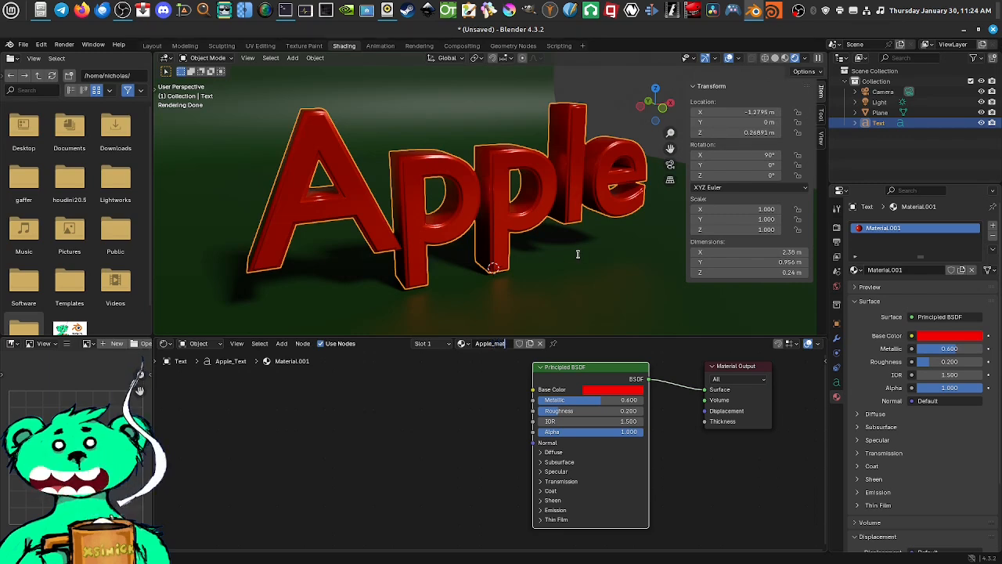
key(Return)
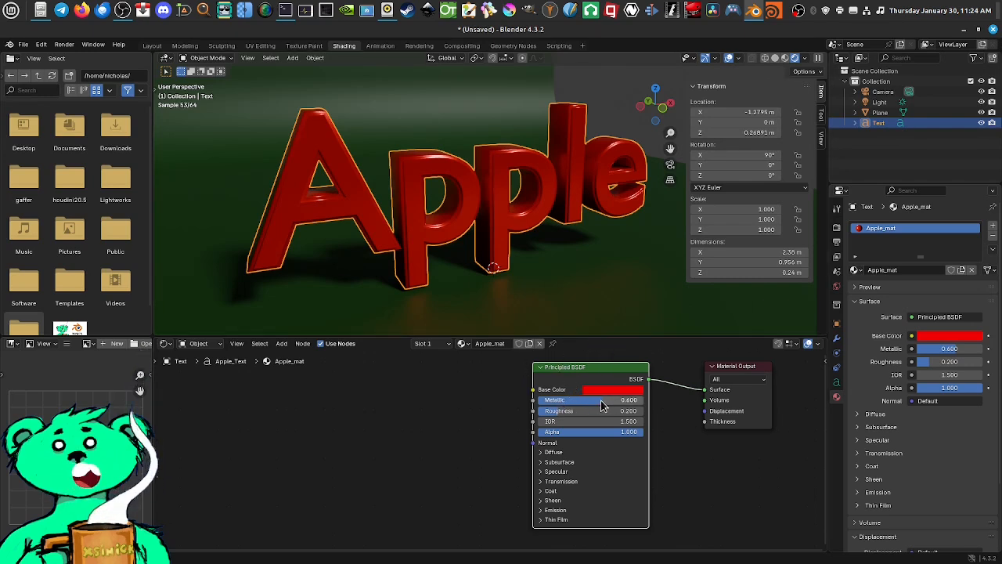
drag(570, 411, 592, 410)
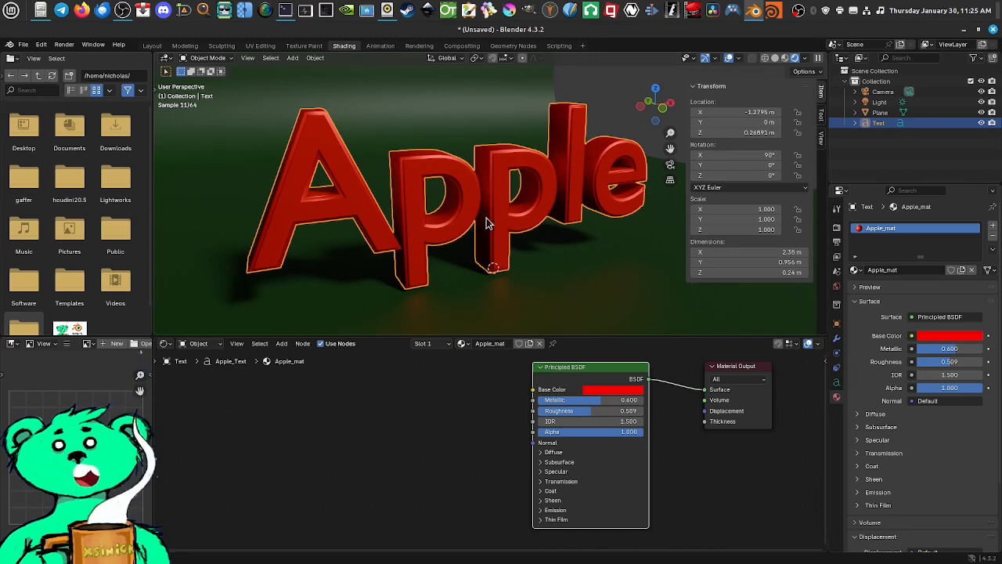
Step: Try an orange and an orange-red base color on the Apple text's material
click(613, 390)
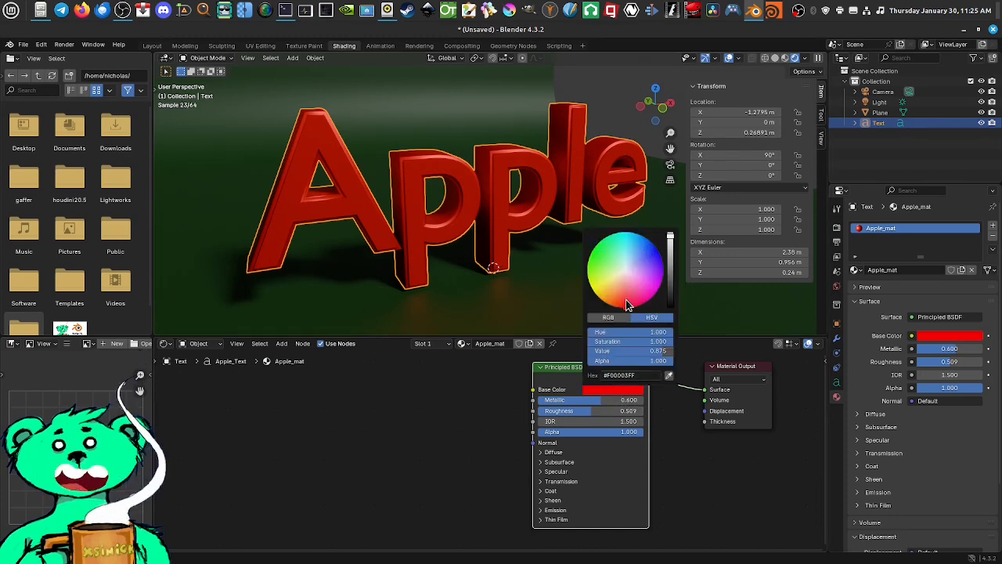
mouse_move(624, 304)
mouse_down()
mouse_move(635, 297)
mouse_move(608, 290)
mouse_move(599, 259)
mouse_move(613, 302)
mouse_up()
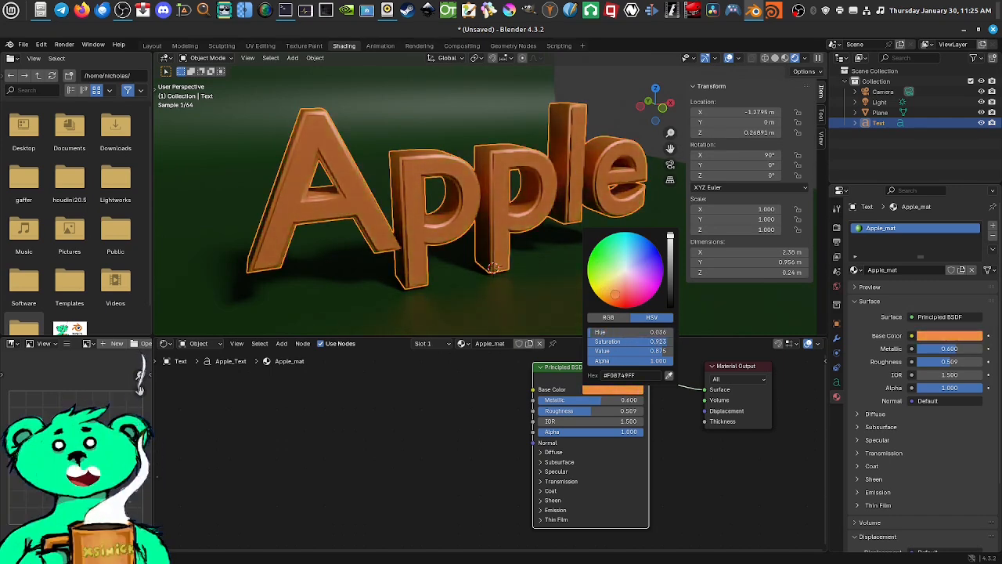
click(600, 389)
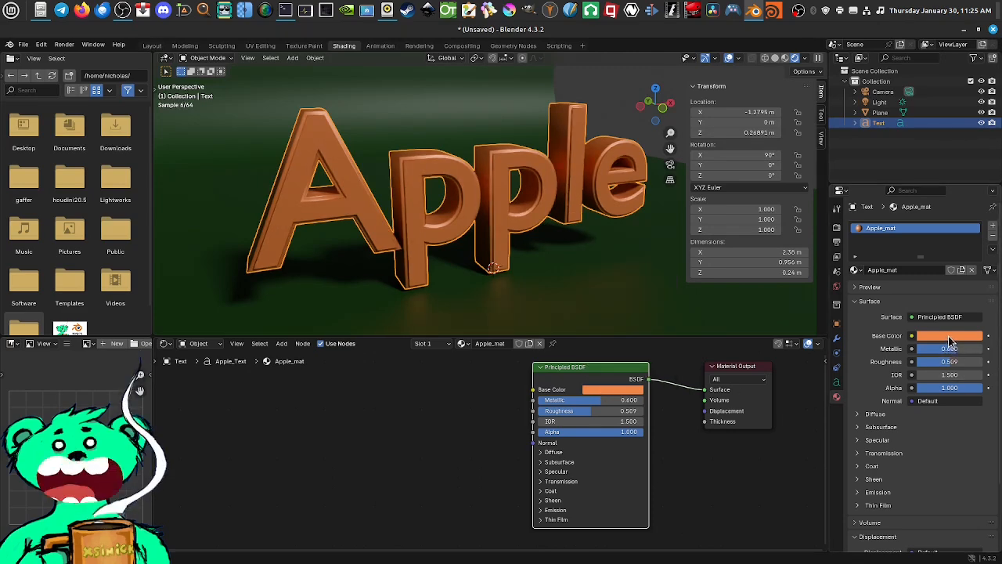
click(607, 387)
mouse_move(636, 305)
mouse_down()
mouse_move(620, 289)
mouse_move(620, 300)
mouse_up()
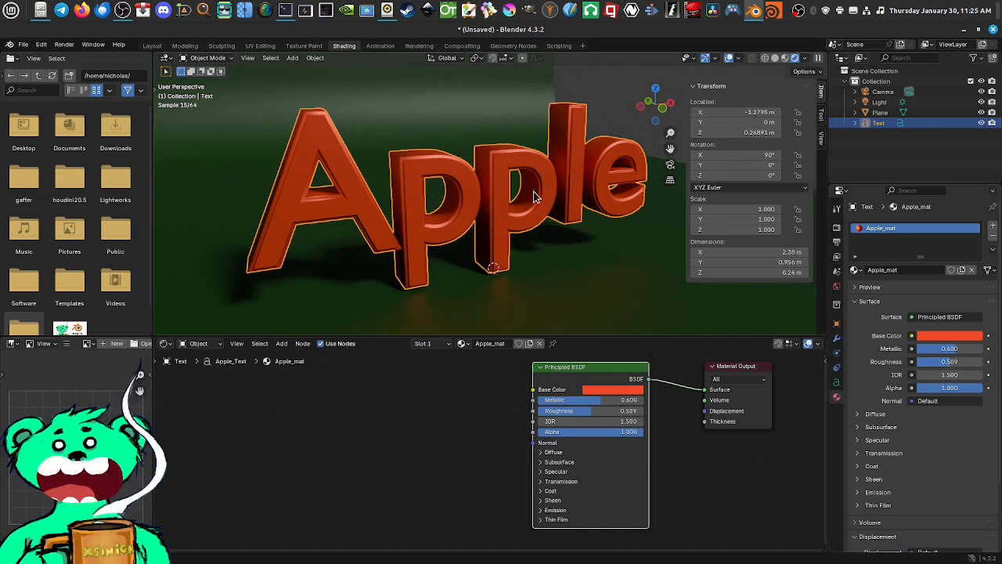
Step: Change the curved backdrop's base color to a pale off-white with saturation about 0.108 and value about 0.805
click(447, 109)
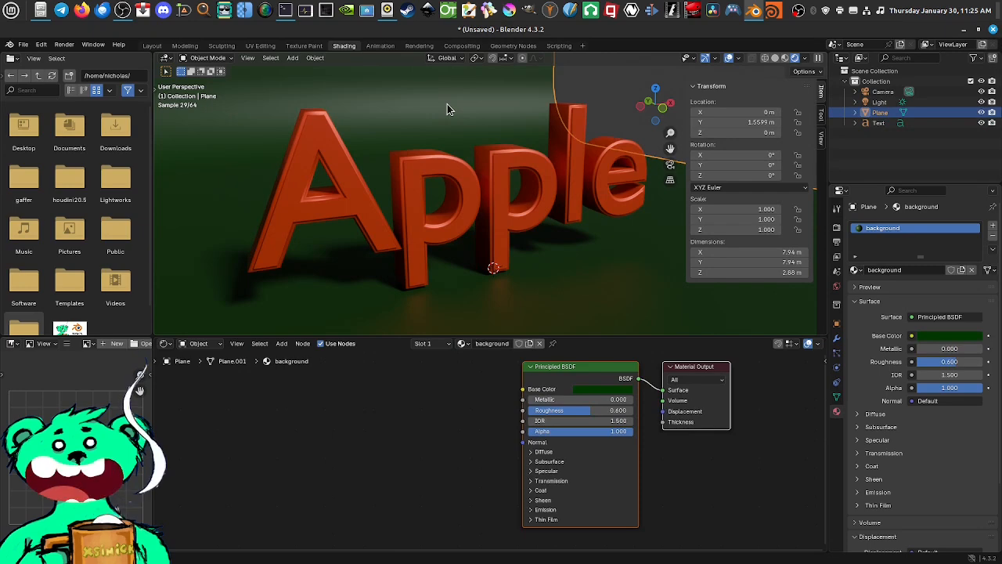
click(581, 390)
drag(658, 287, 660, 261)
drag(584, 249, 611, 268)
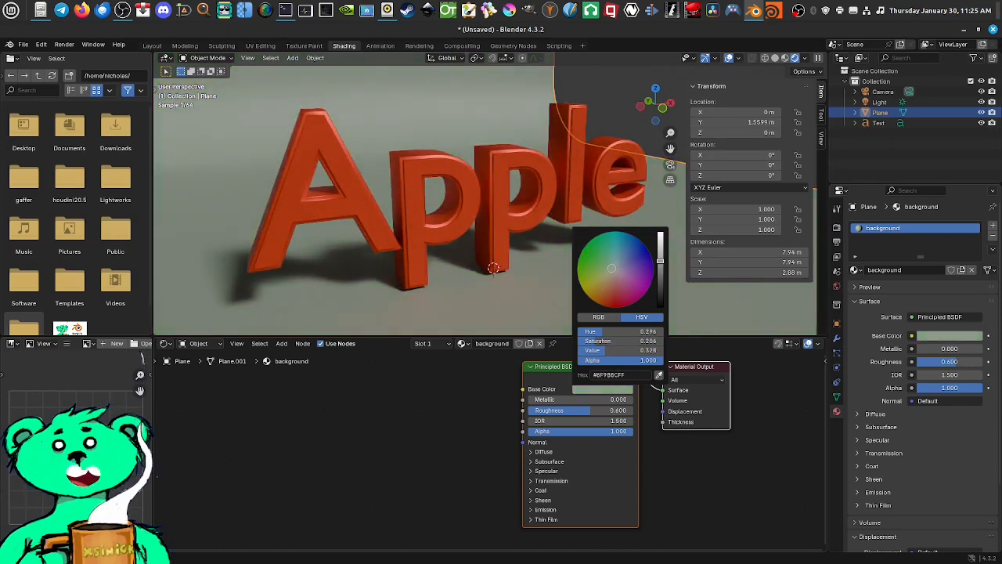
mouse_move(613, 275)
mouse_down()
mouse_move(607, 265)
mouse_move(662, 238)
mouse_up()
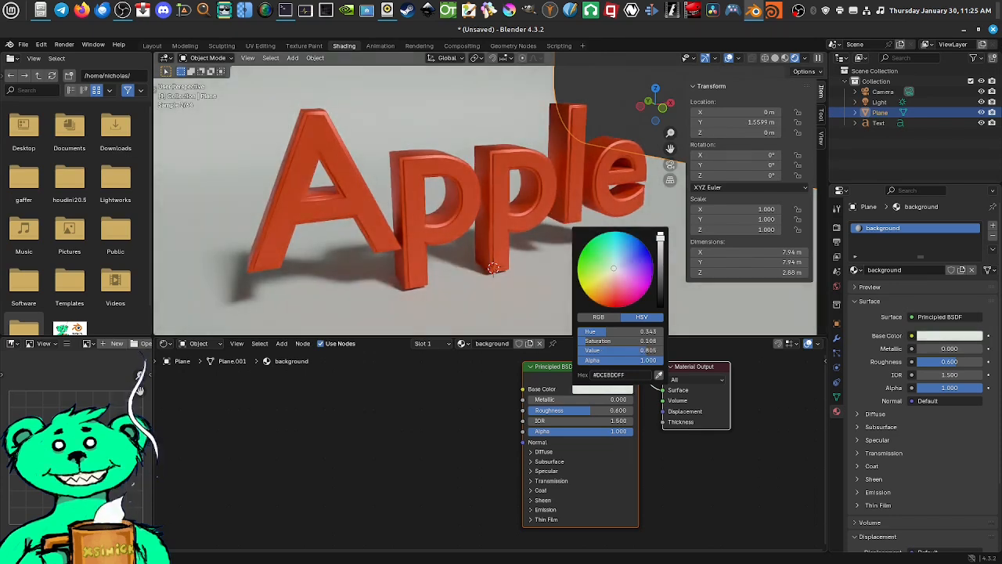
Step: Set the backdrop material's roughness to 0.5
mouse_move(581, 411)
mouse_down()
mouse_move(557, 410)
mouse_move(577, 410)
mouse_up()
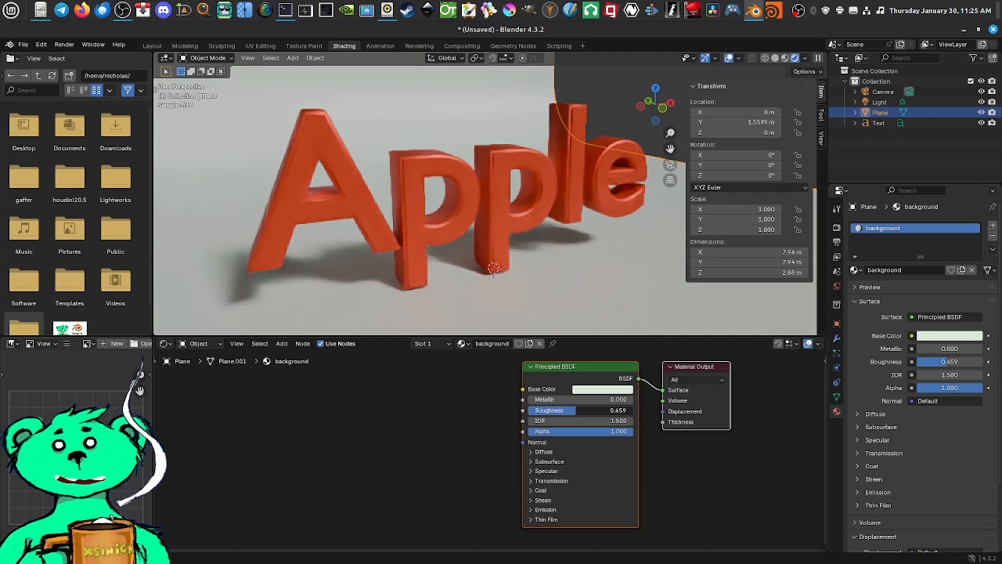
click(597, 408)
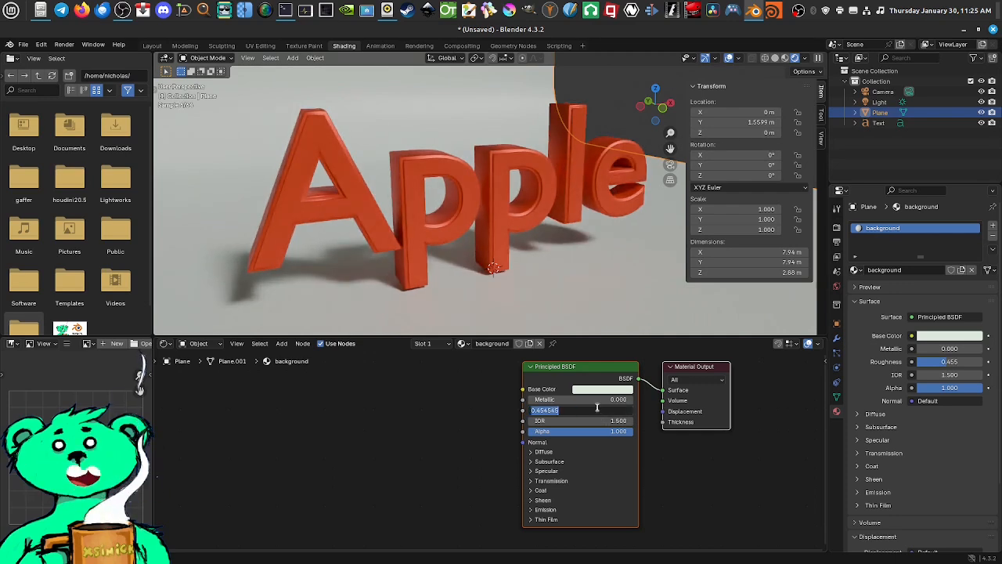
text(0.5)
key(Return)
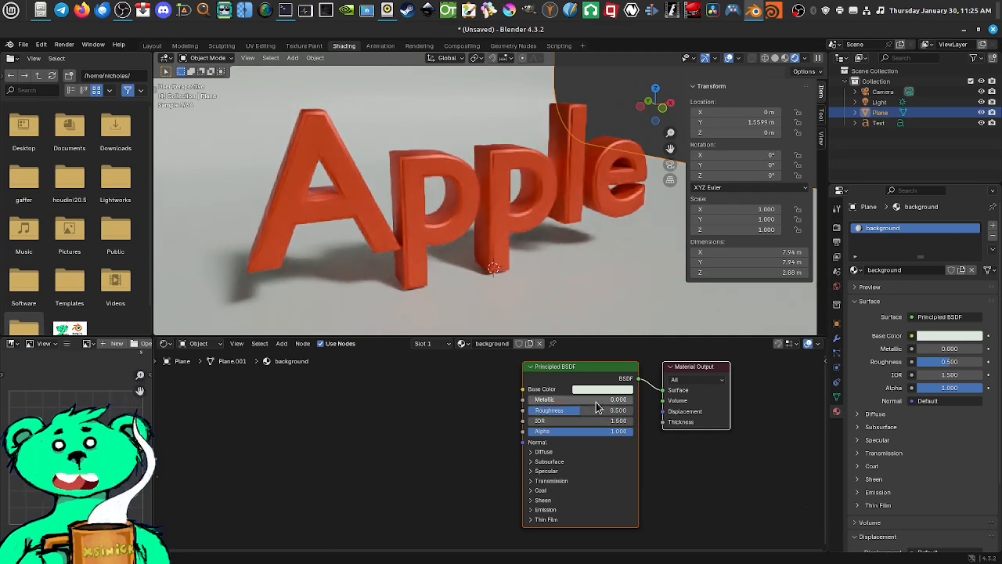
Step: Change the Apple text's base color to a darker, fully saturated red with value about 0.686
click(419, 170)
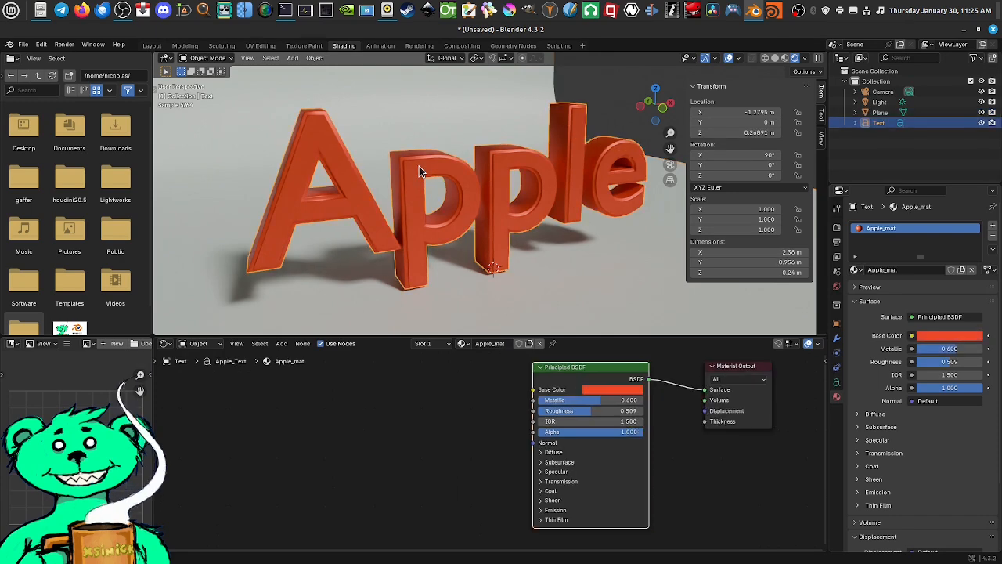
click(625, 389)
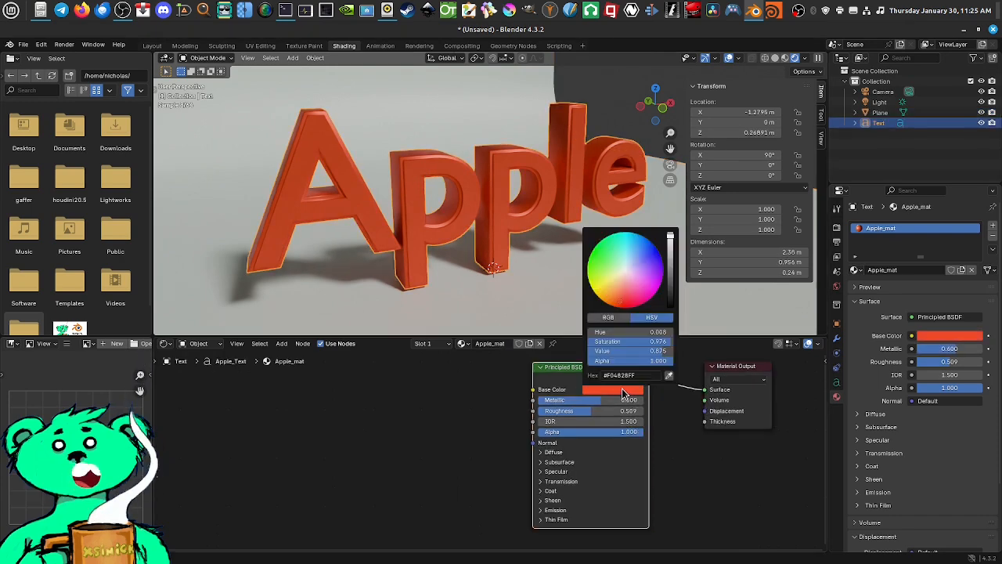
click(623, 307)
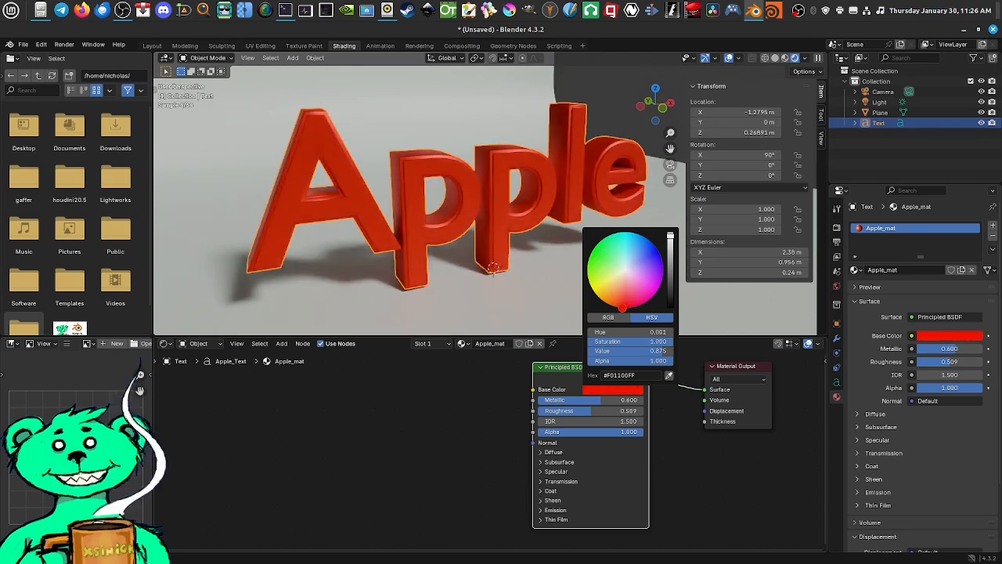
click(621, 307)
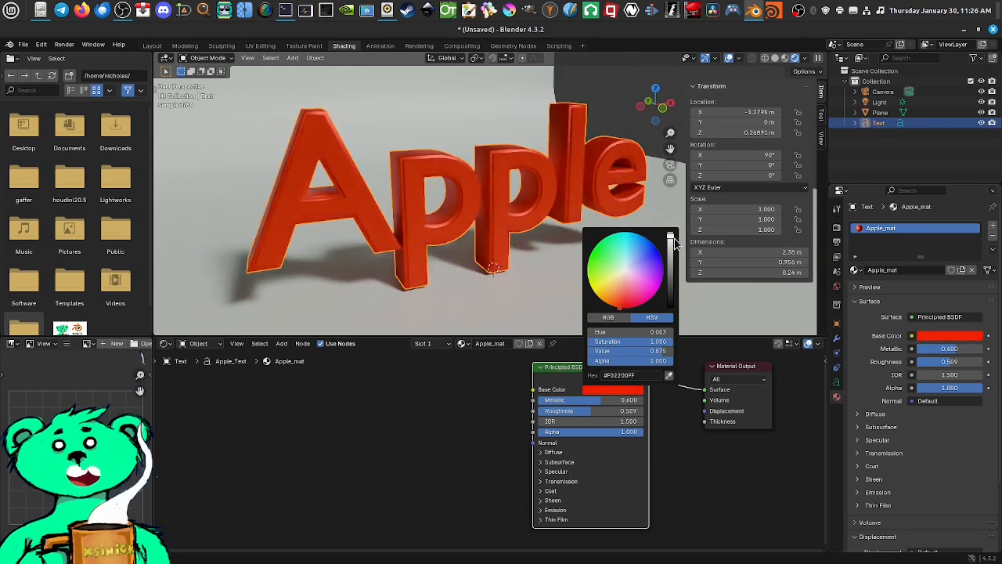
drag(670, 235, 670, 241)
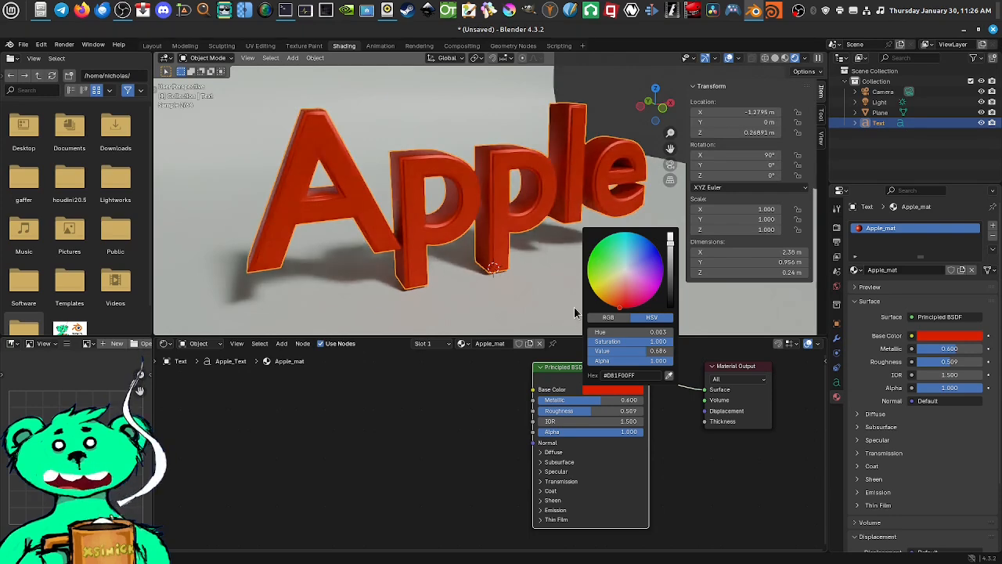
click(615, 390)
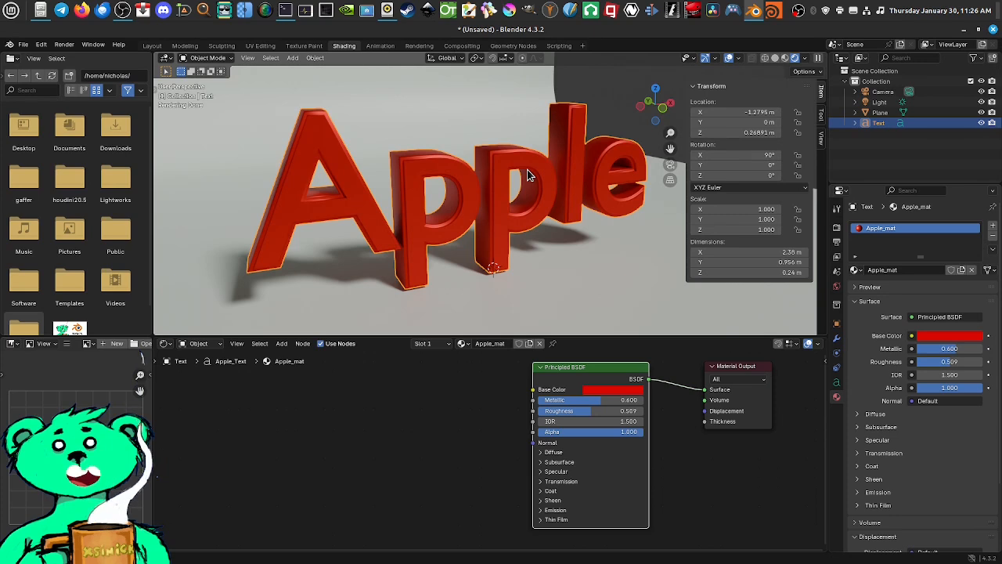
Step: Hide the transform properties in the 3D viewport to clear the view of the text
key(n)
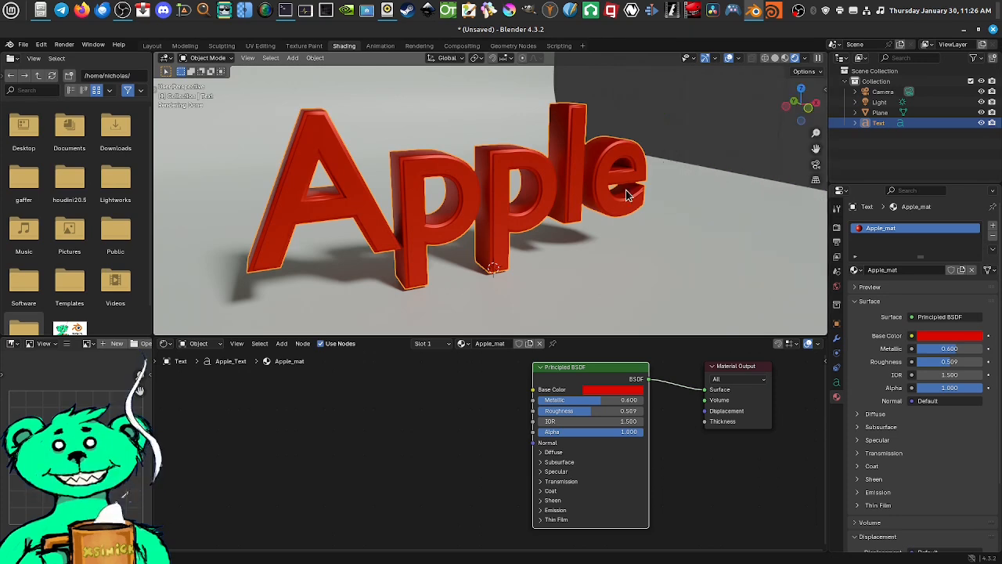
middle_drag(624, 195, 523, 192)
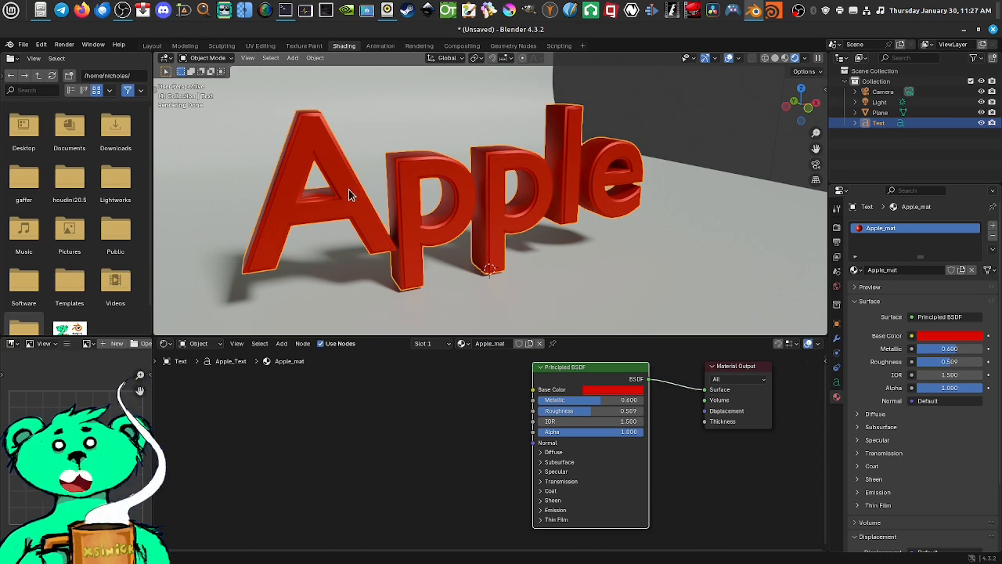
right_click(876, 124)
right_click(878, 122)
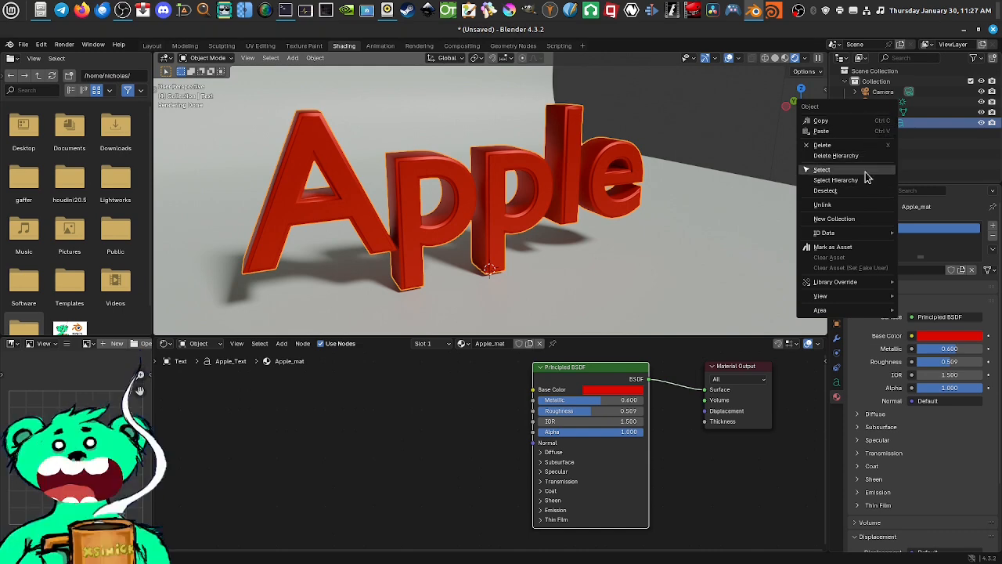
right_click(886, 127)
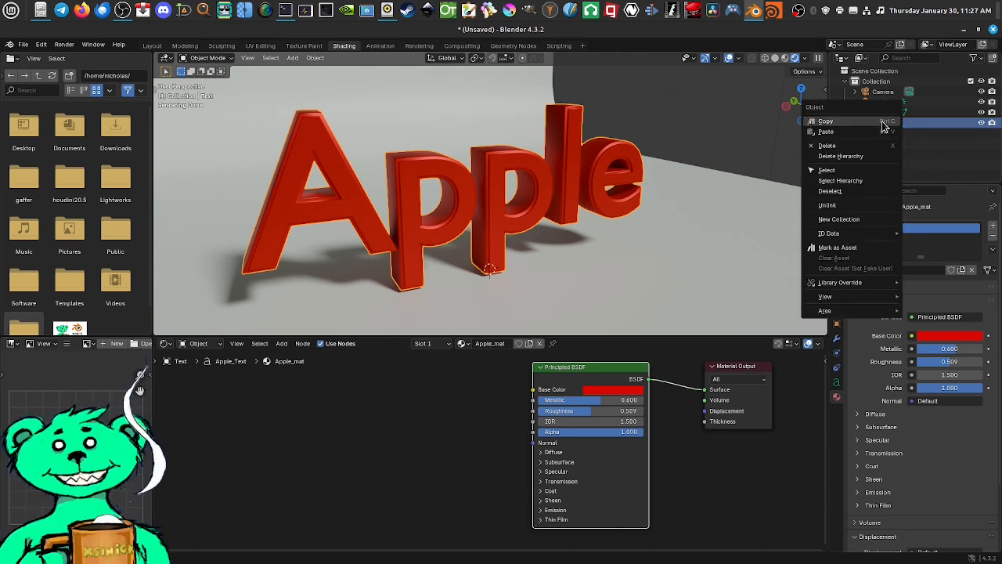
click(950, 157)
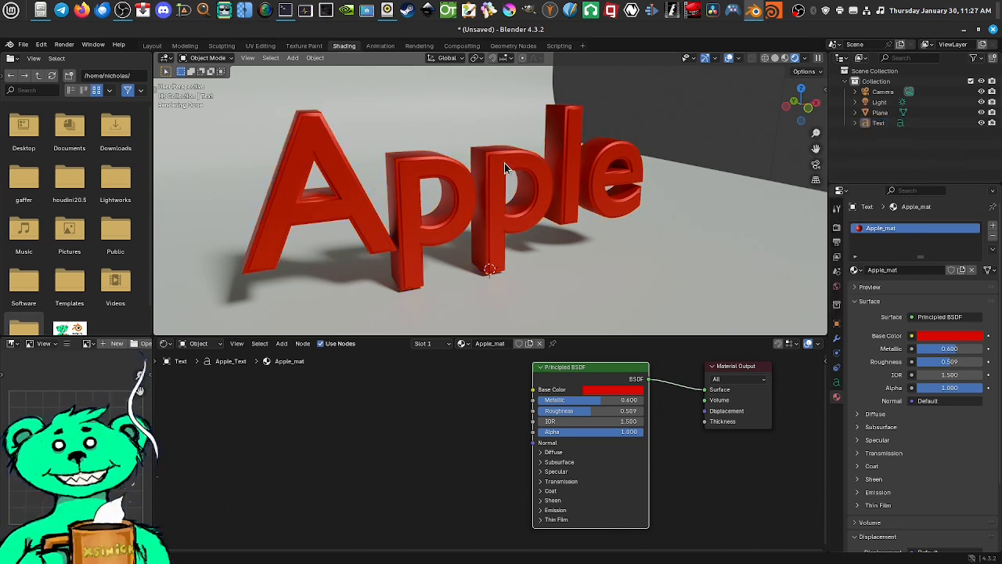
Step: Duplicate the Apple text object and keep the copy exactly at the original's position
click(457, 173)
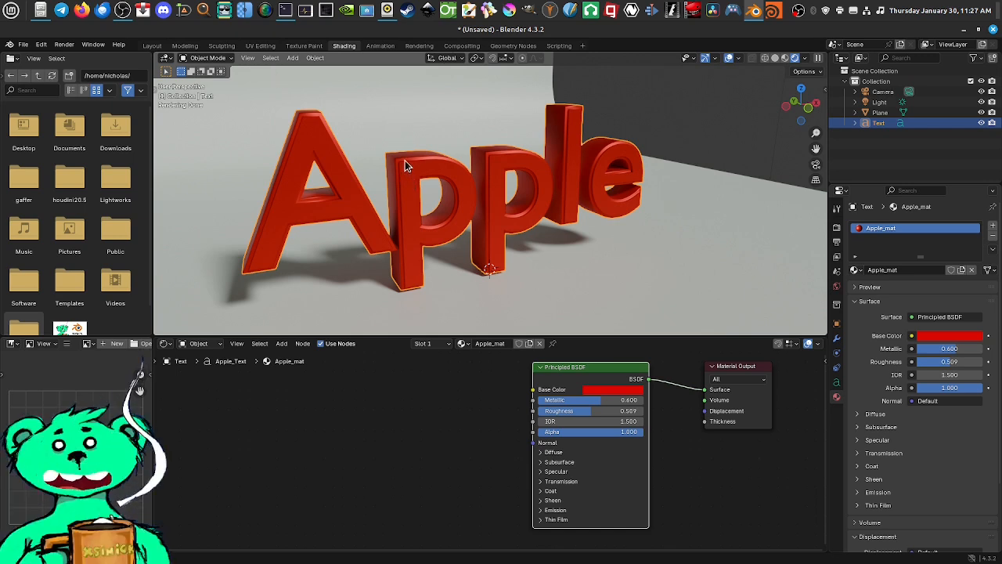
click(315, 59)
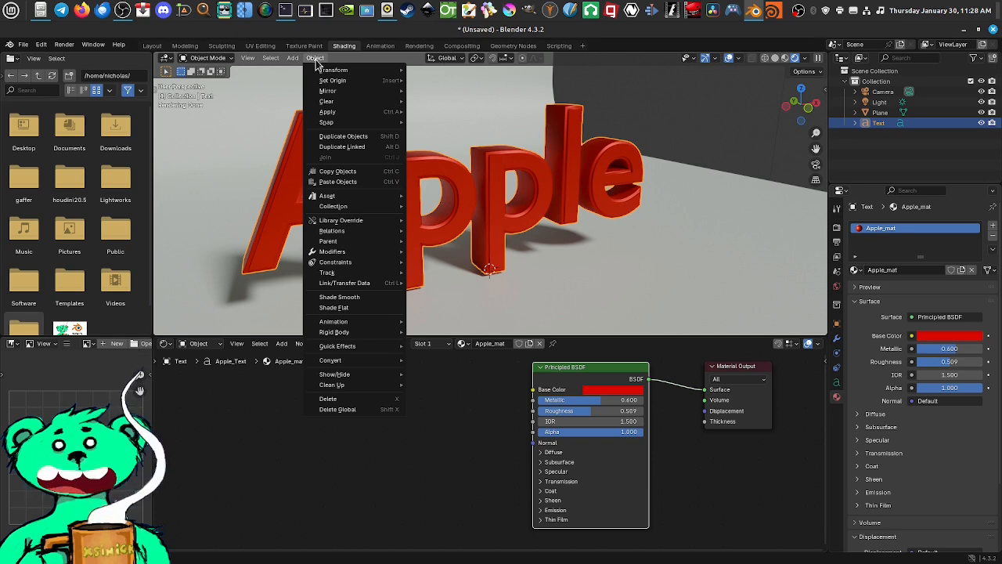
click(342, 136)
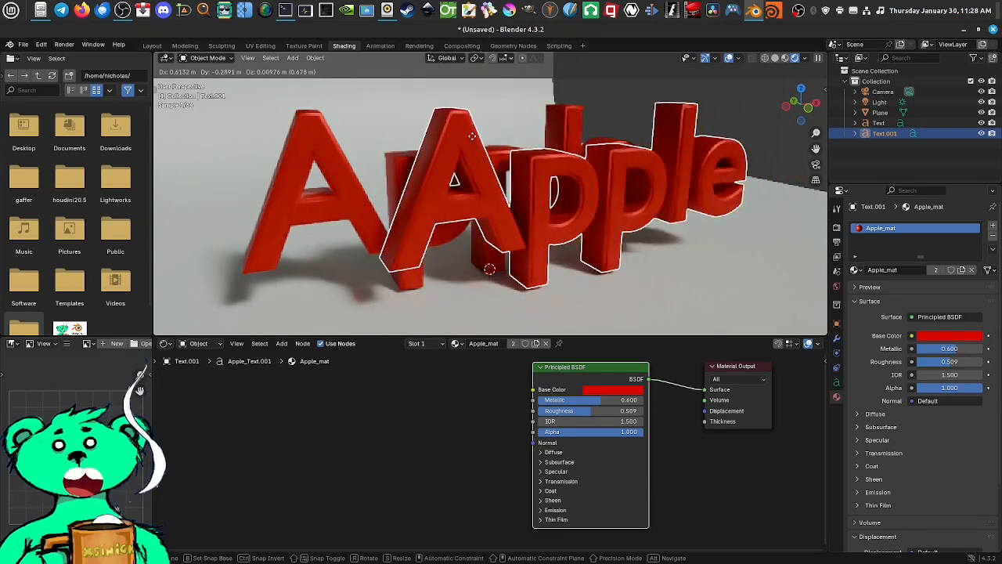
right_click(472, 140)
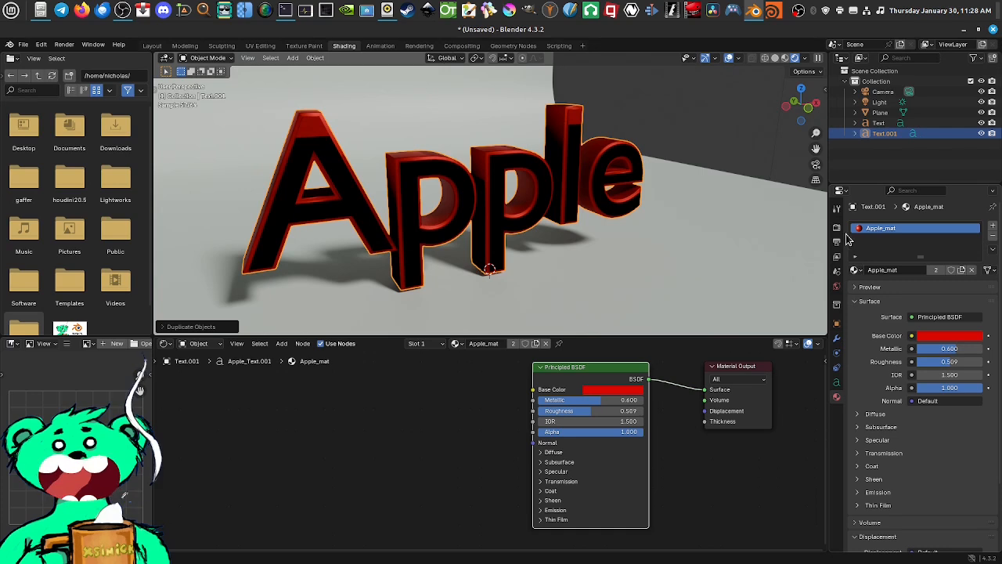
Step: Switch the duplicated Apple text's bevel type to Round in its geometry settings
click(838, 385)
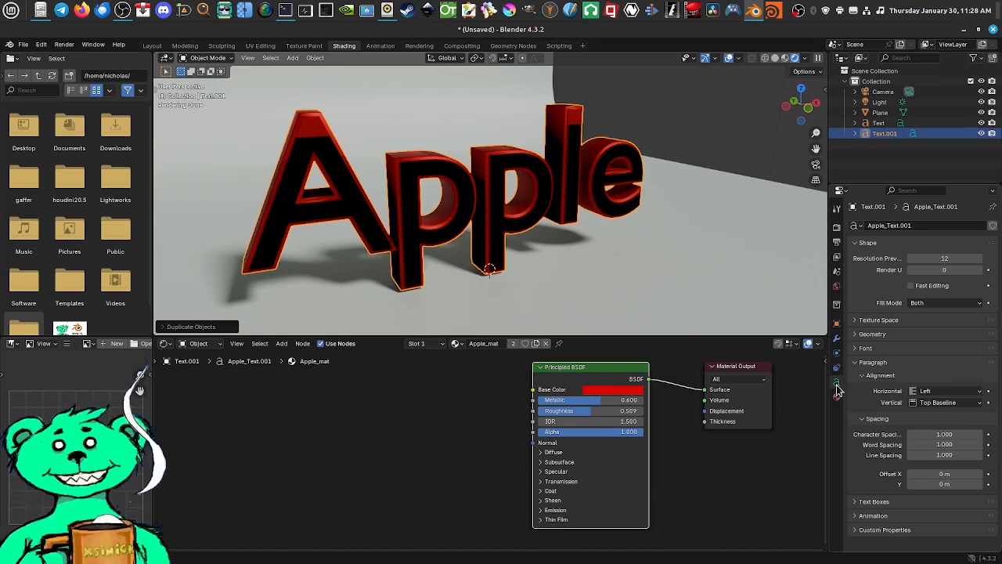
click(867, 336)
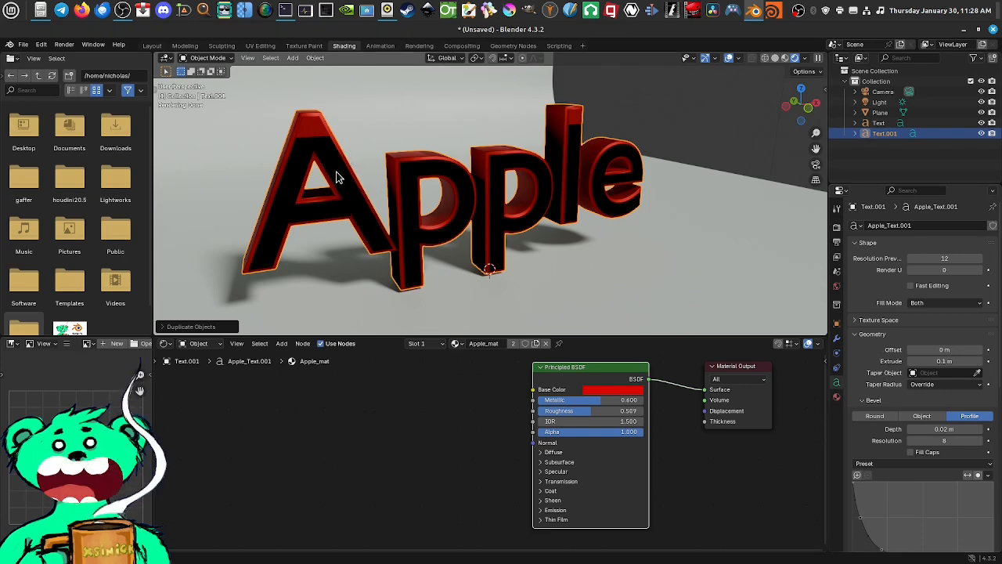
click(879, 422)
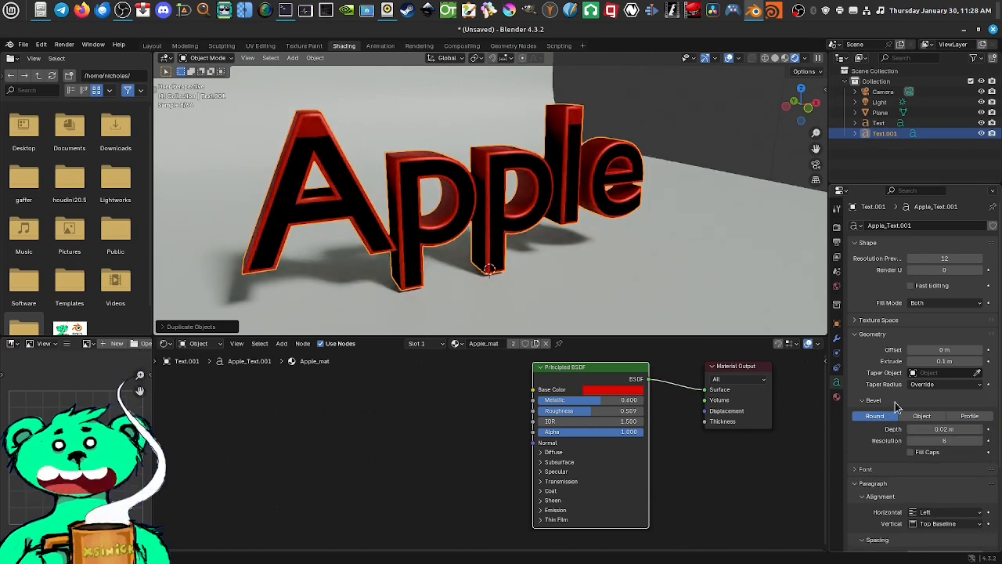
Step: Try extrusion depths of 0.2 m and 0.15 m on the duplicated Apple text
click(946, 361)
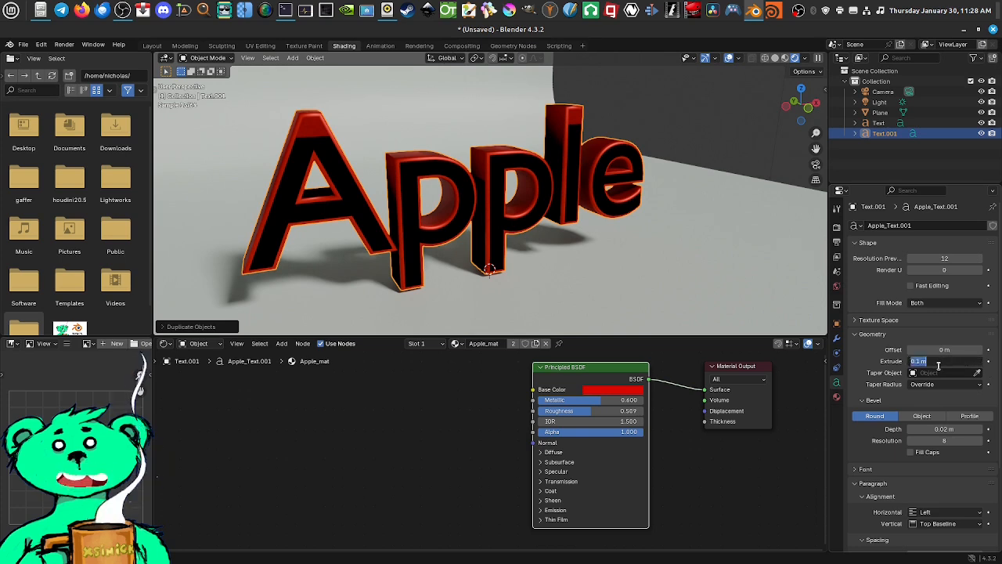
click(920, 361)
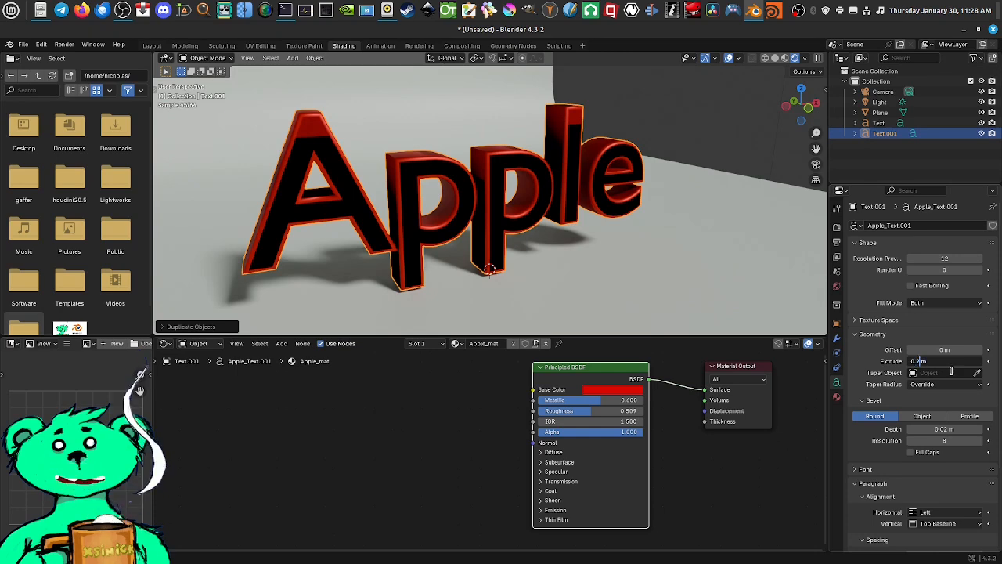
key(Return)
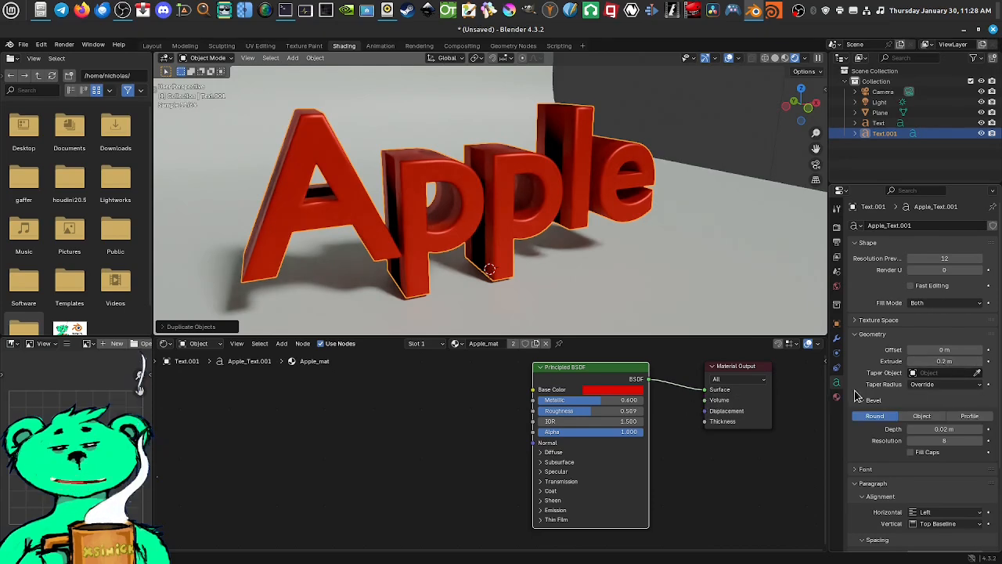
click(938, 361)
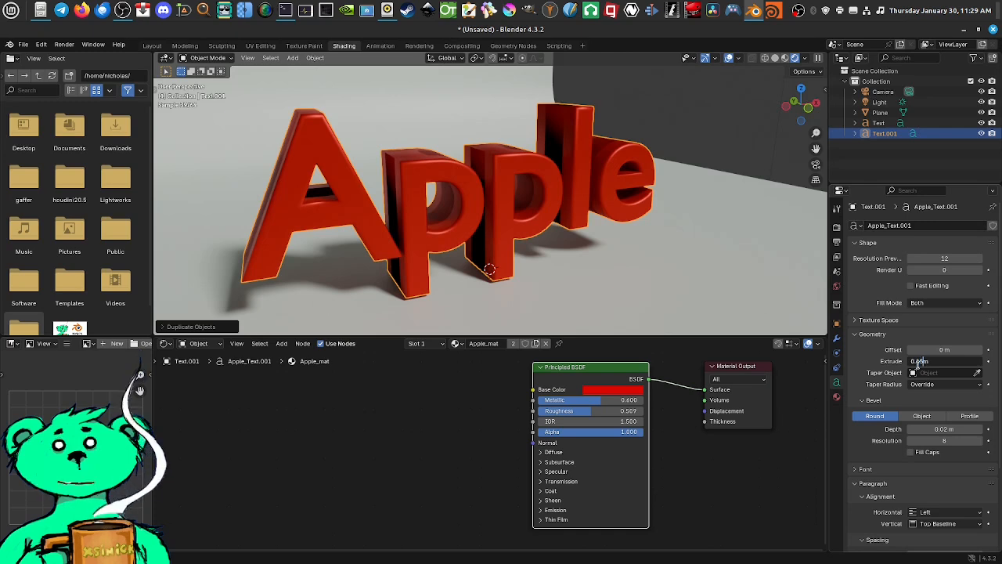
text(0.15)
key(Return)
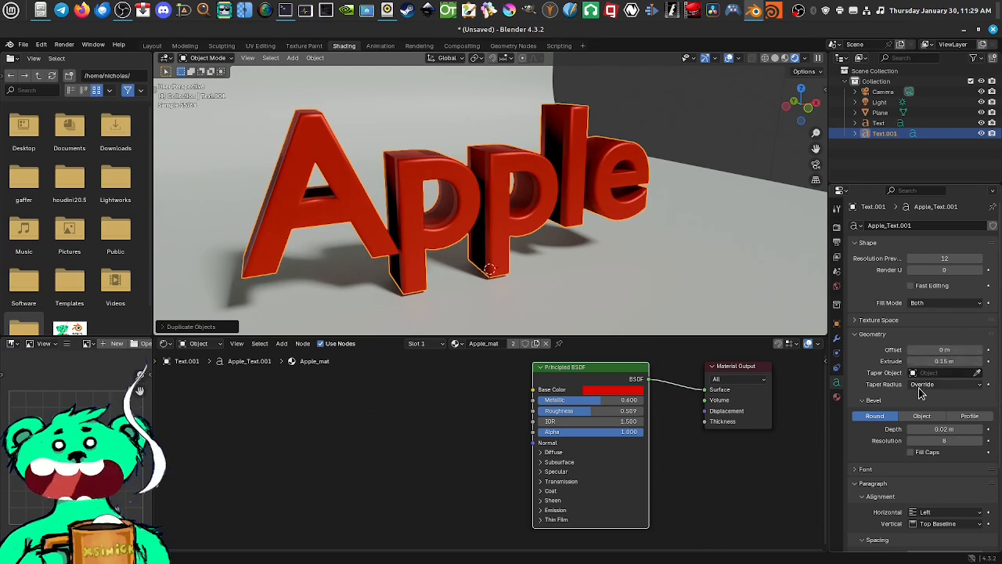
Step: Set the duplicated Apple text's extrusion to 0.12 m and its bevel depth to 0 m
click(934, 361)
click(922, 361)
drag(925, 361, 920, 362)
text(2)
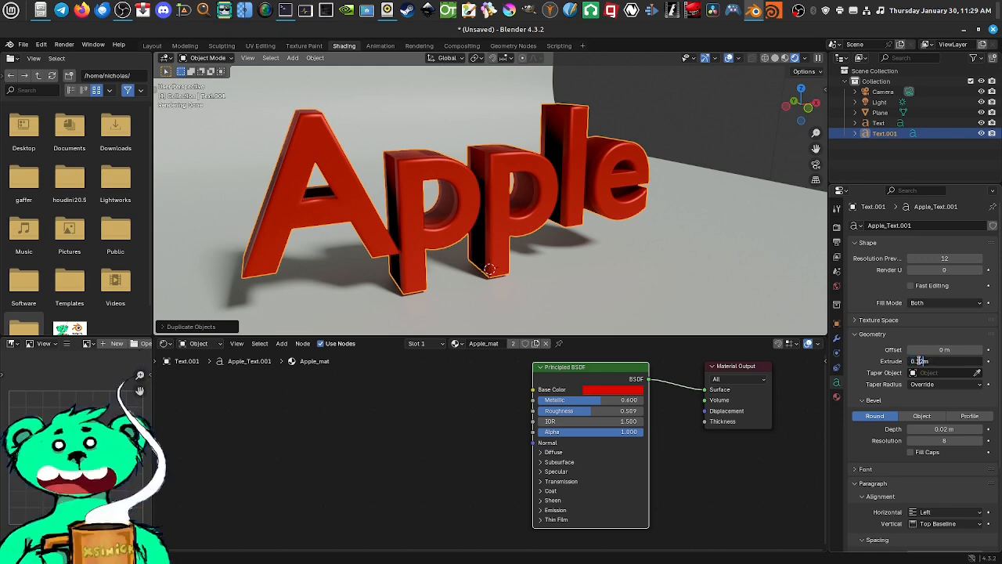
key(Return)
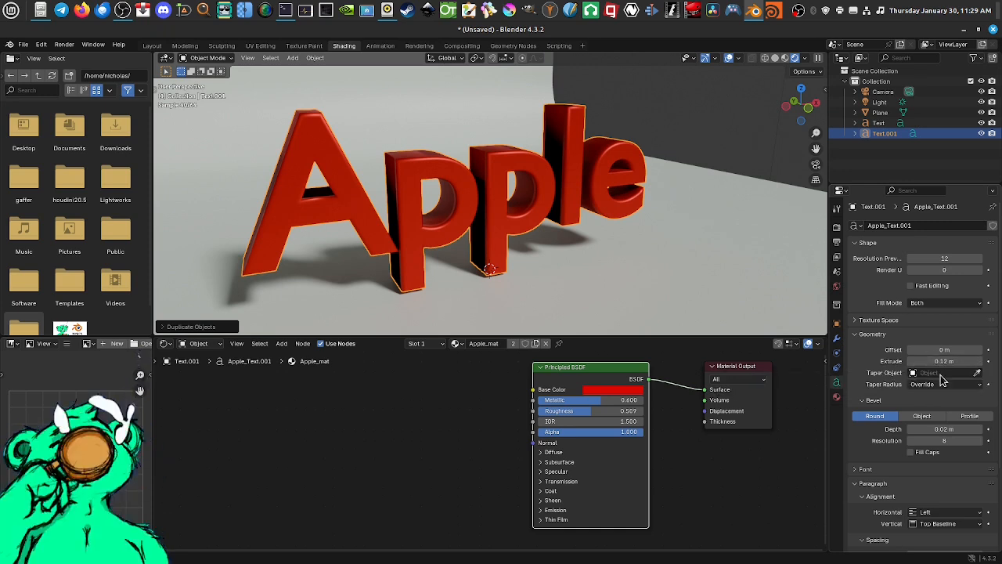
click(949, 429)
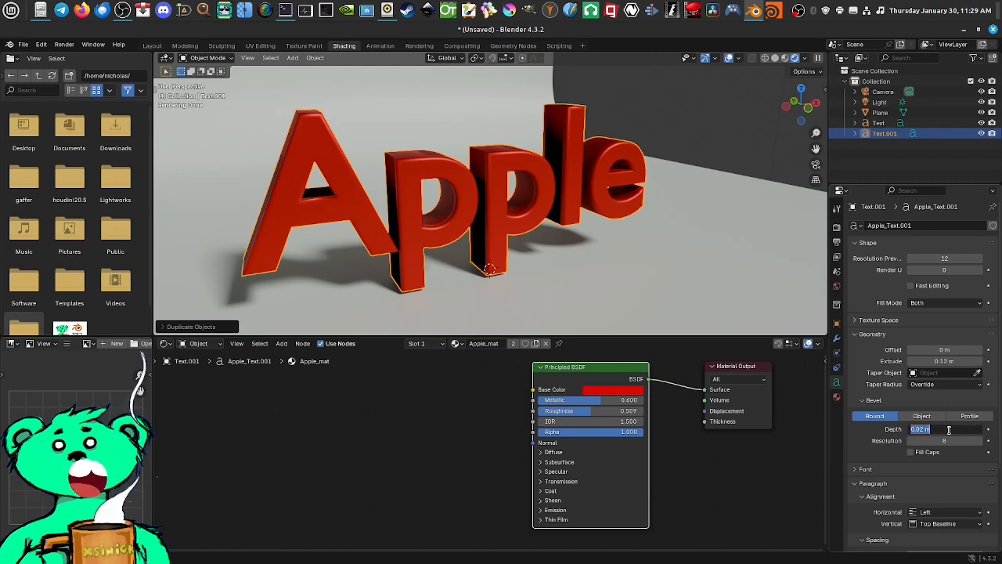
text(0)
key(Return)
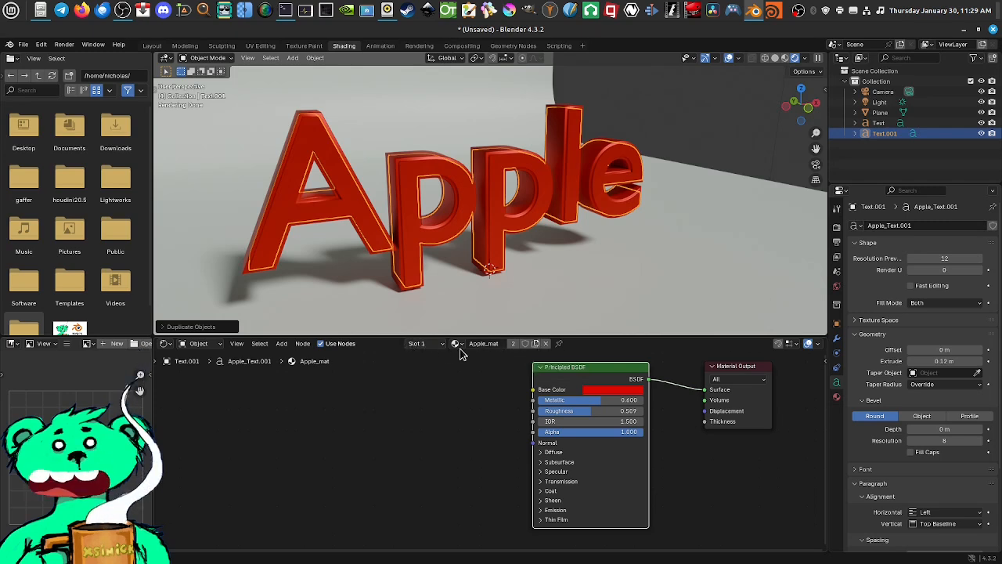
Step: Give the duplicated text its own copy of the Apple_mat material and make the base color bright yellow with value about 0.948
click(536, 344)
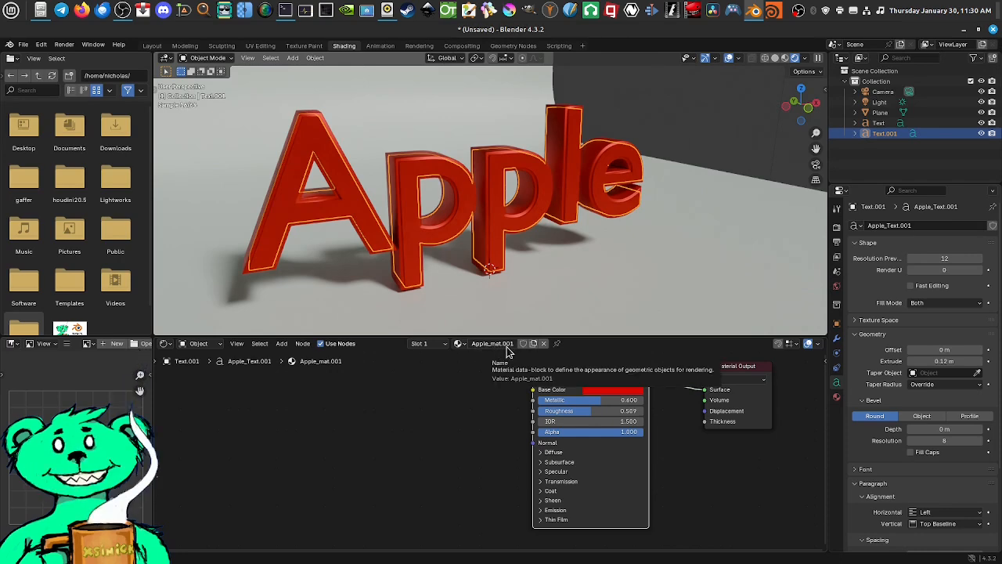
click(599, 389)
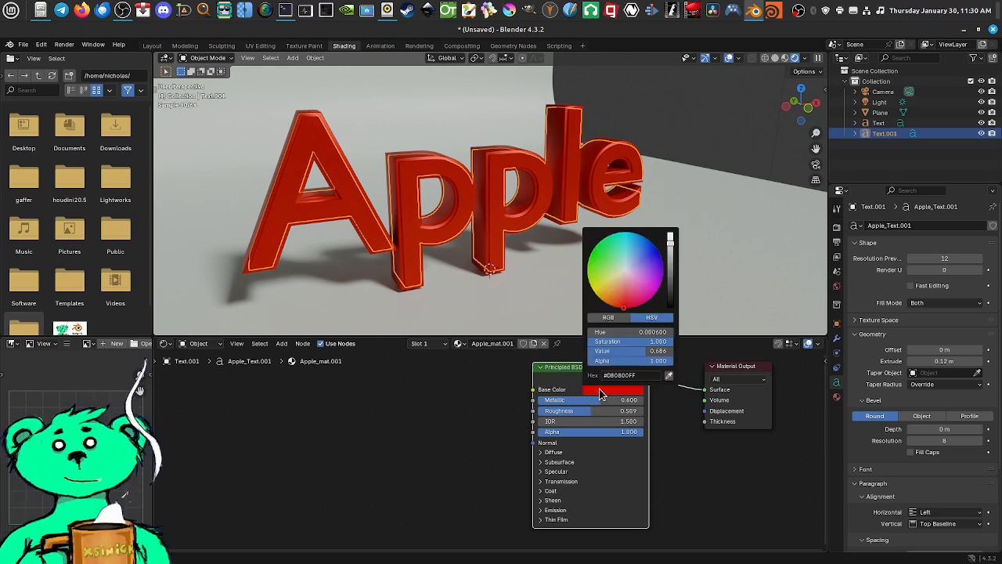
drag(612, 287, 592, 289)
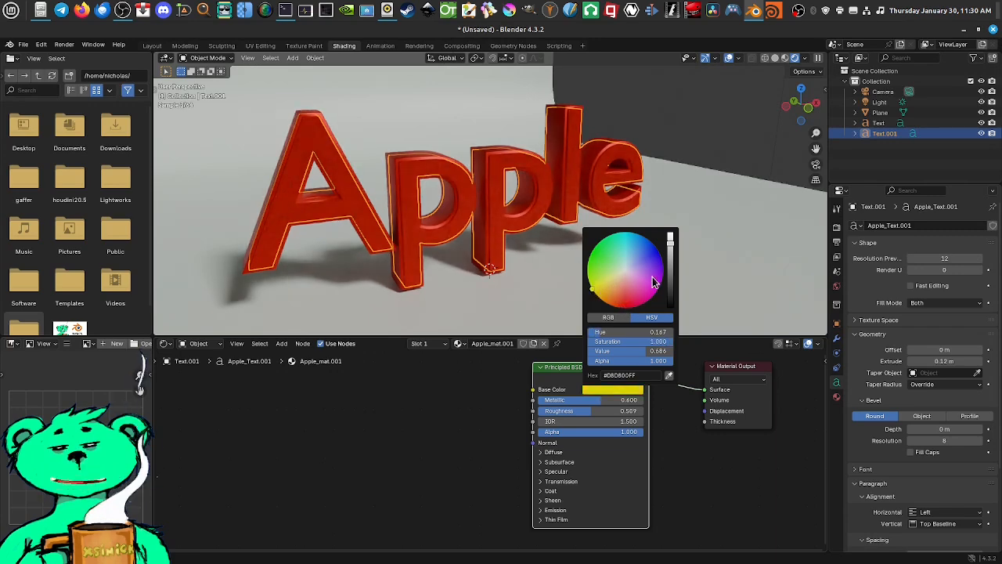
click(670, 236)
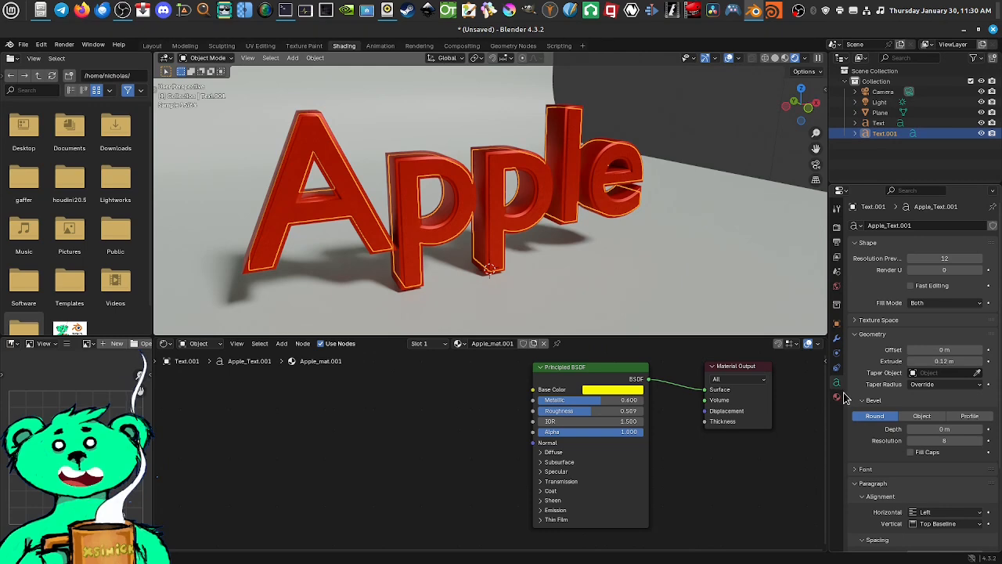
Step: Set the duplicated Apple text's extrusion to 0.15 m so its faces stand out from the red letters
click(980, 362)
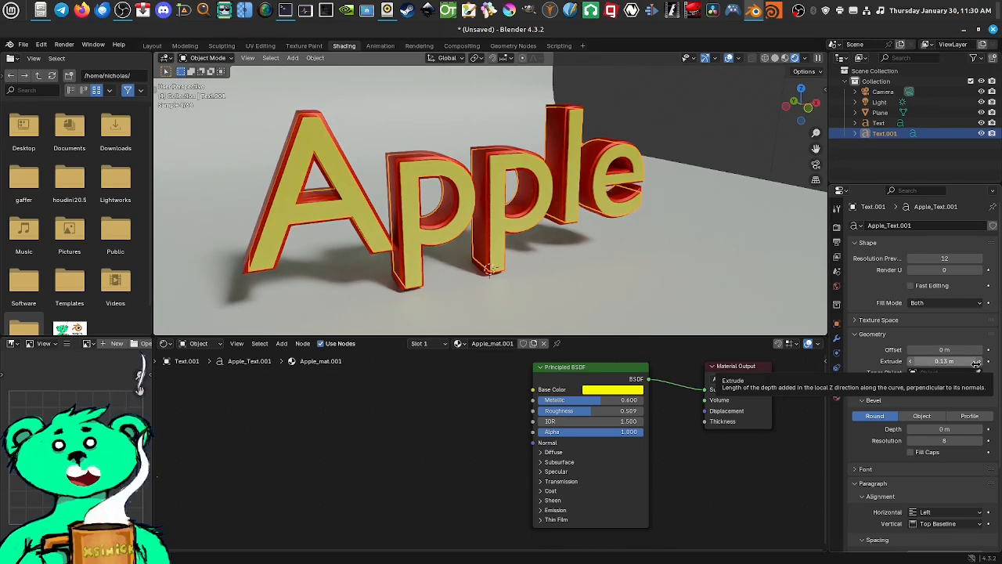
click(928, 362)
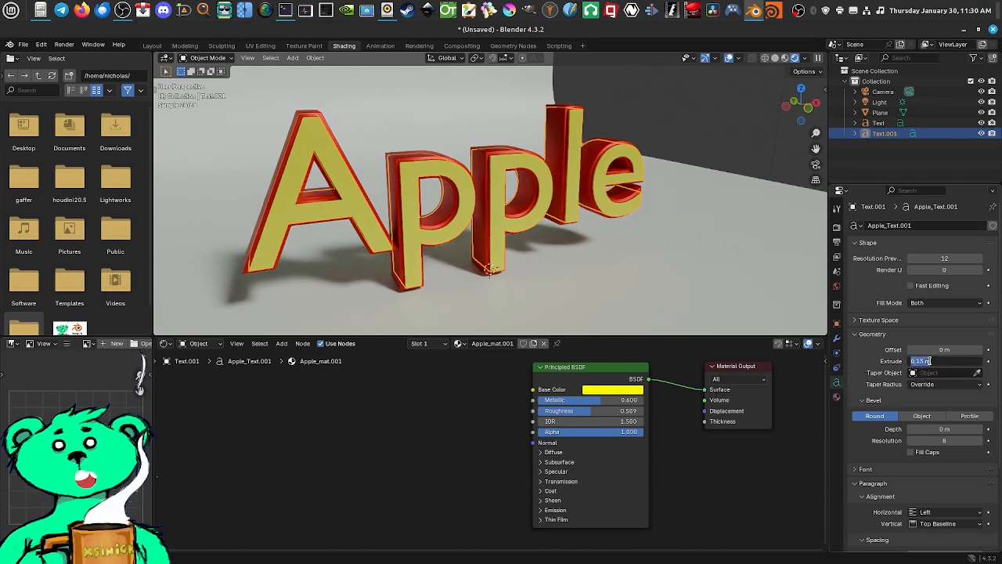
text(0.15)
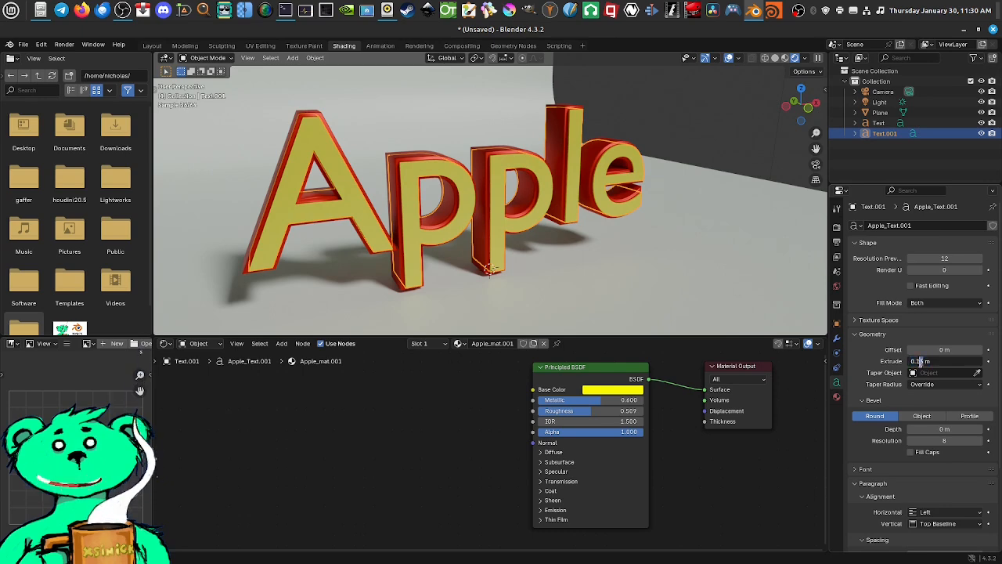
key(Return)
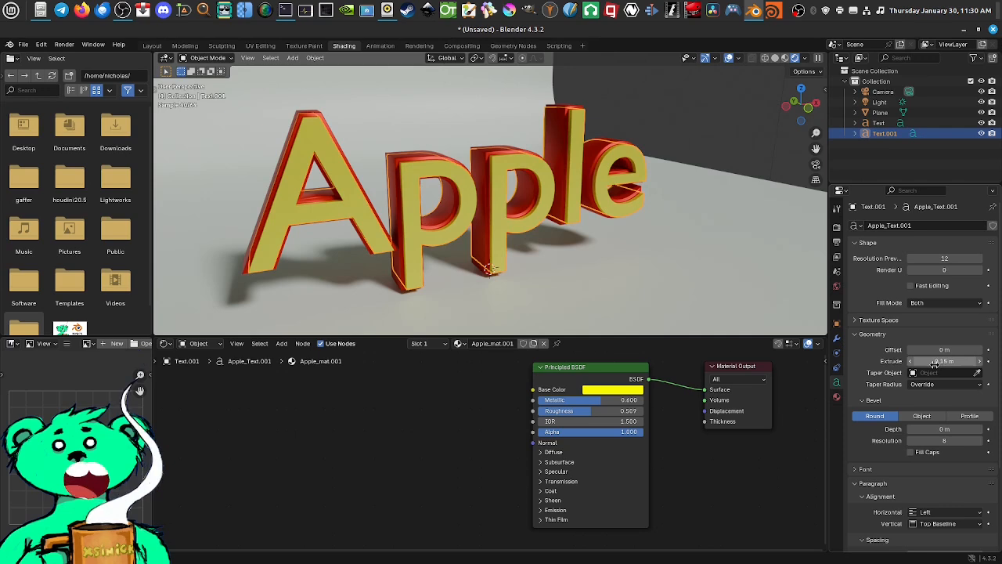
Step: Desaturate the duplicated text's base color to a pale, creamy yellow
click(627, 390)
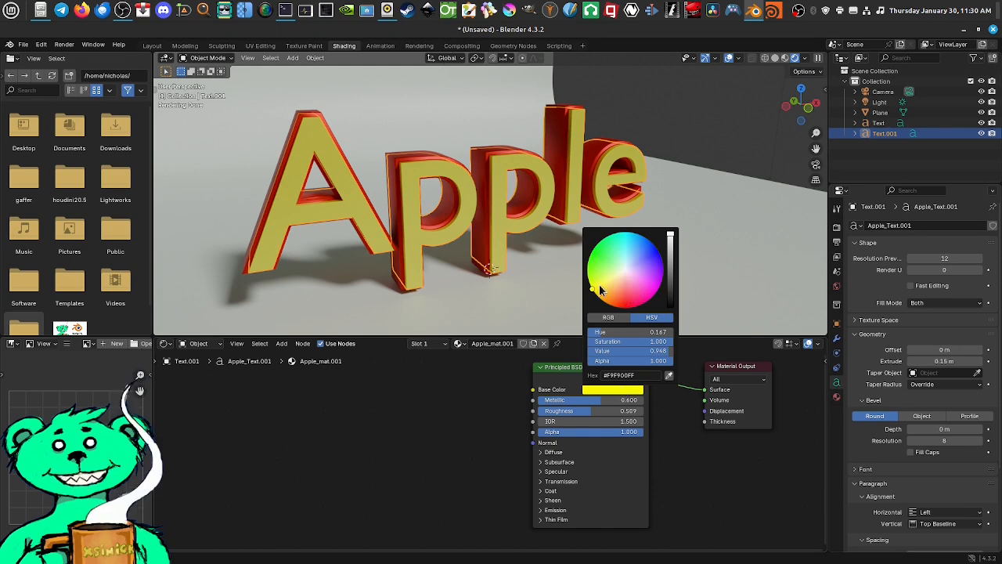
drag(592, 287, 601, 279)
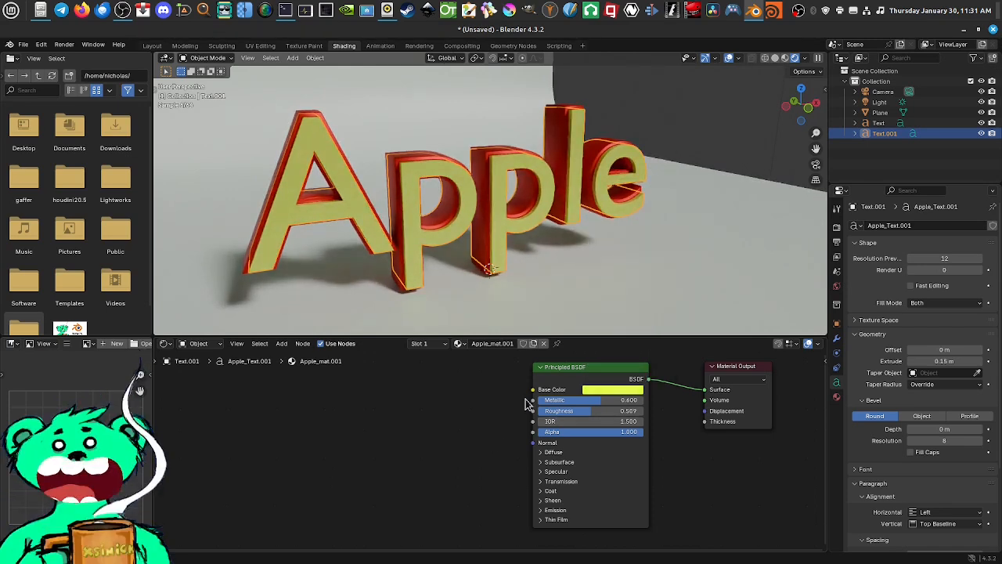
click(606, 390)
drag(617, 282, 617, 273)
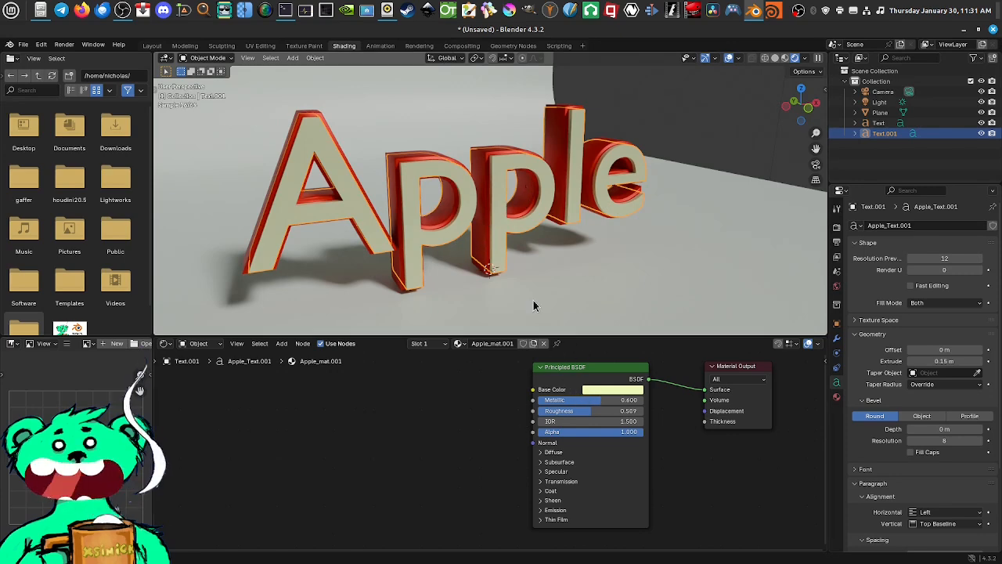
Step: Set the duplicated text material's metallic to about 0.268 and its roughness to about 0.818
drag(598, 400, 625, 411)
click(565, 401)
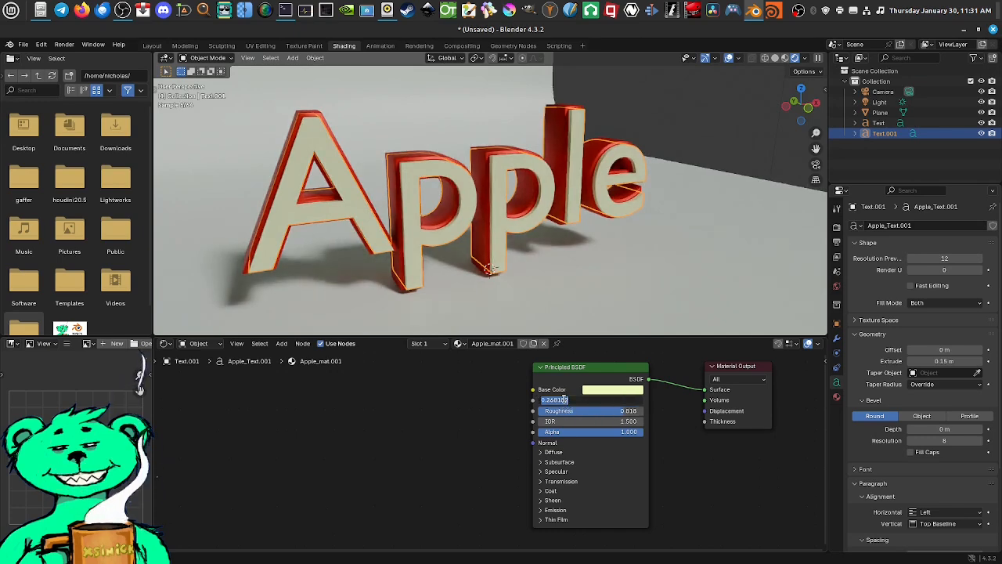
key(Escape)
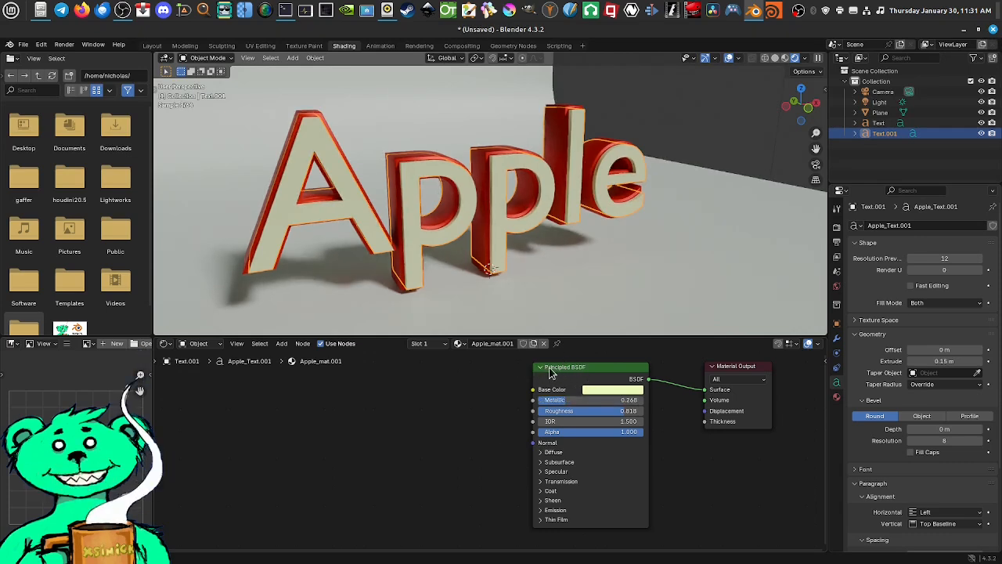
mouse_move(567, 374)
mouse_down()
mouse_move(539, 368)
mouse_move(554, 368)
mouse_up()
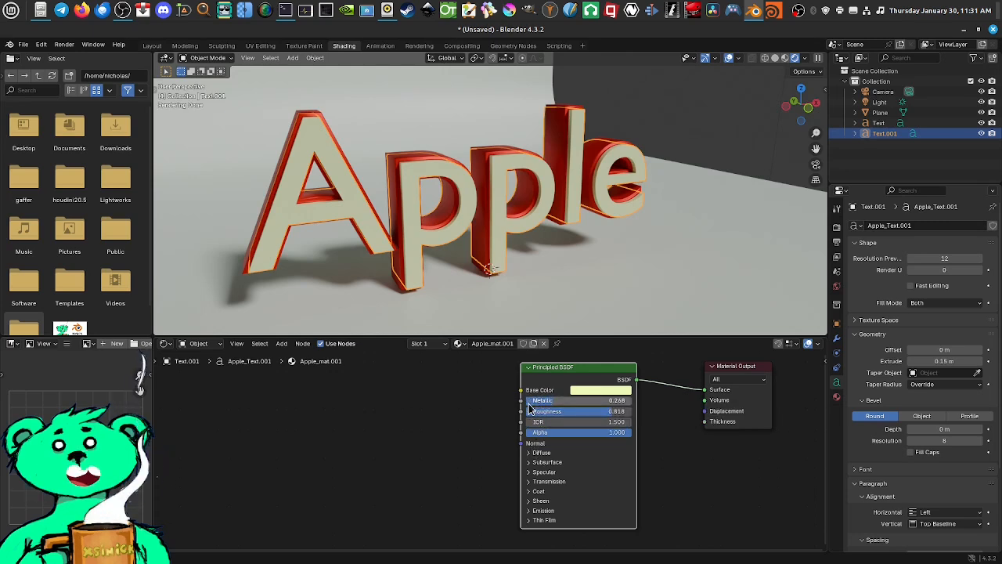
Step: Add subsurface scattering with a weight of about 0.184 to the pale text material and collapse its subsurface settings
click(552, 463)
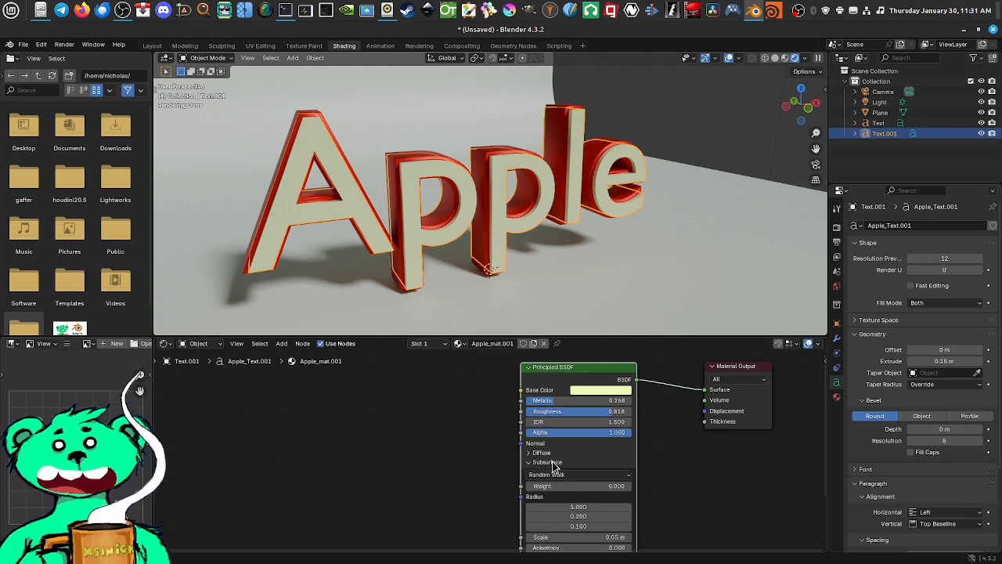
scroll(591, 456, down, 2)
middle_drag(587, 447, 580, 406)
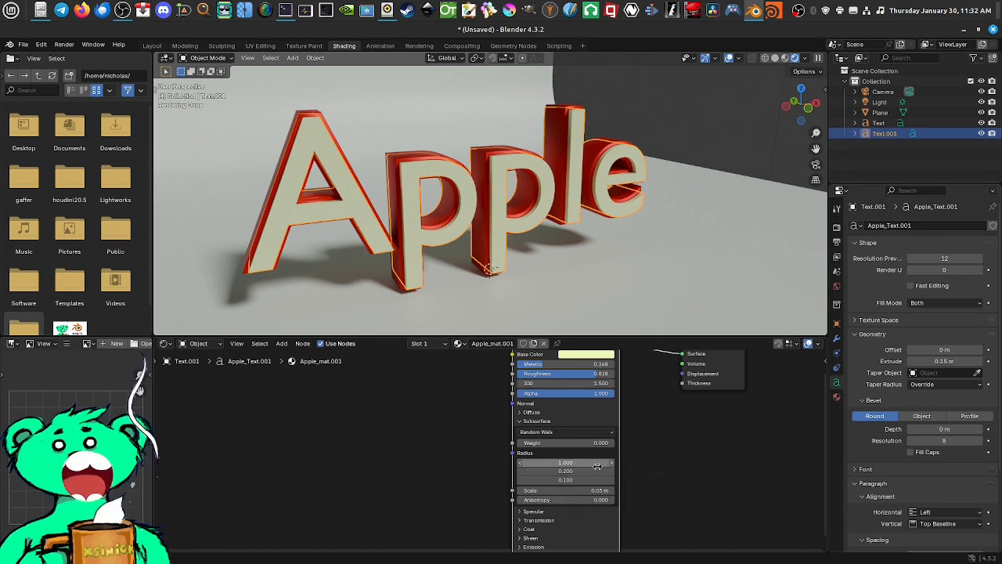
drag(563, 443, 584, 443)
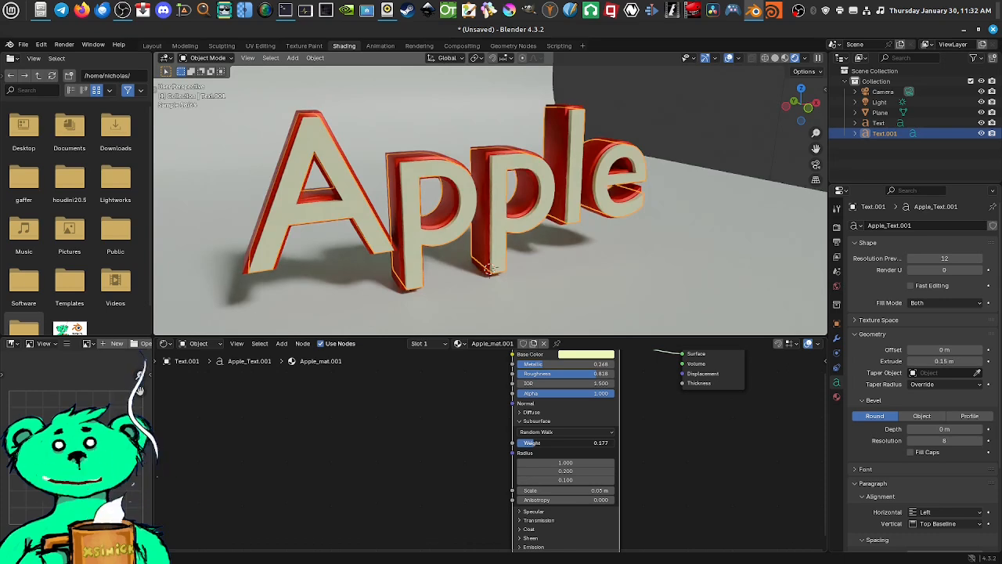
drag(584, 444, 587, 444)
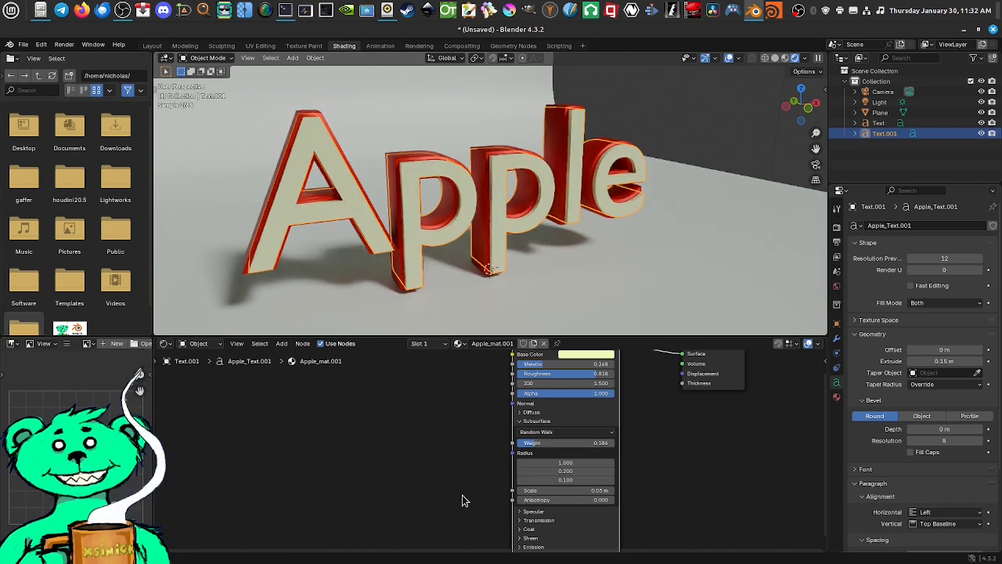
click(523, 422)
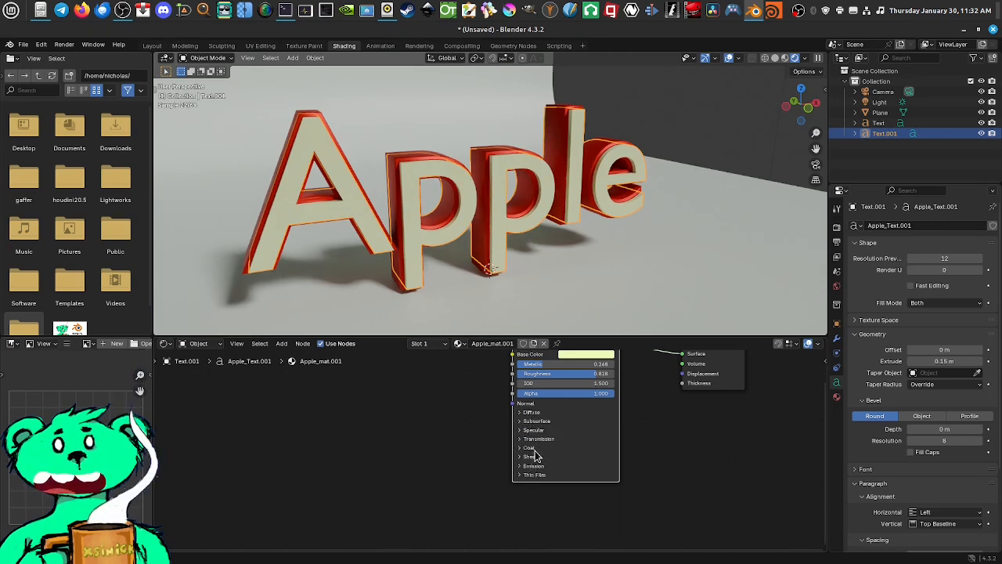
click(433, 432)
middle_drag(476, 432, 457, 477)
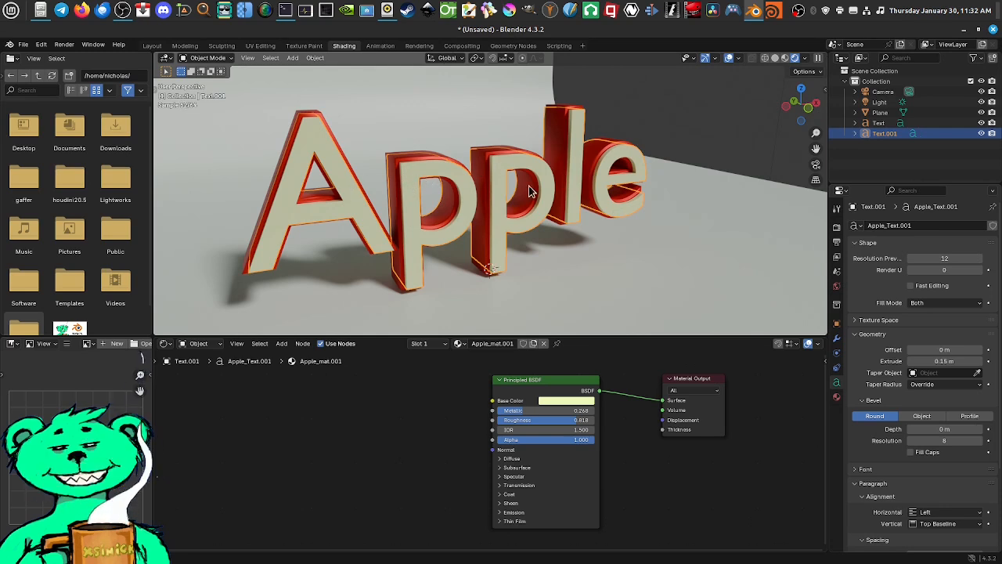
Step: Change the backdrop plane's base color to a darker, slightly desaturated green with value about 0.248
click(683, 223)
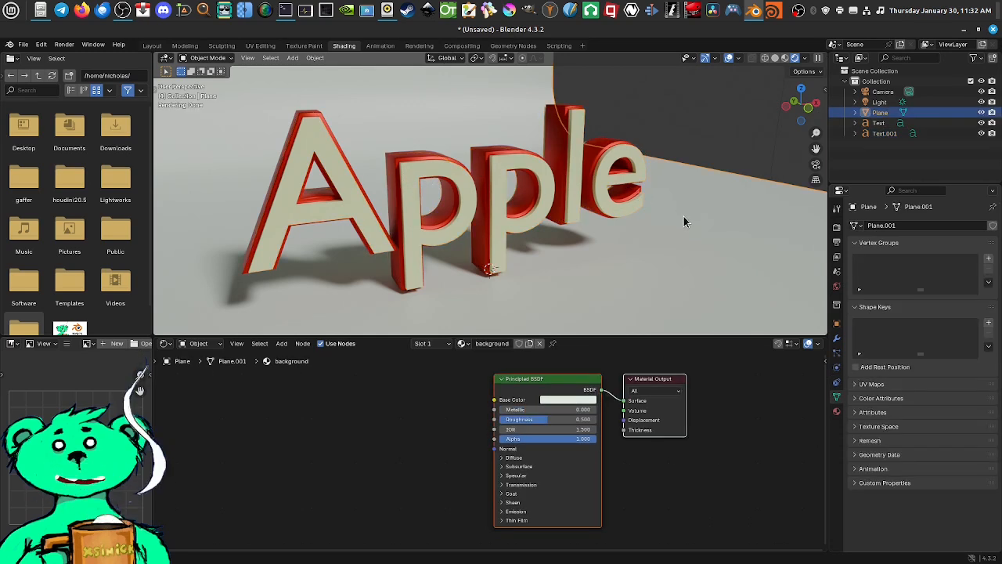
click(583, 401)
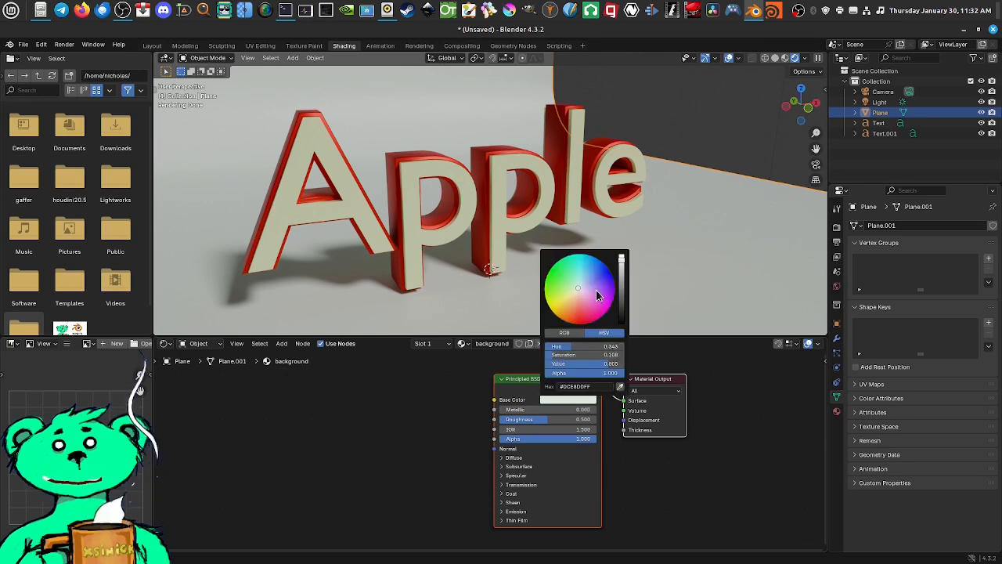
drag(579, 291, 545, 290)
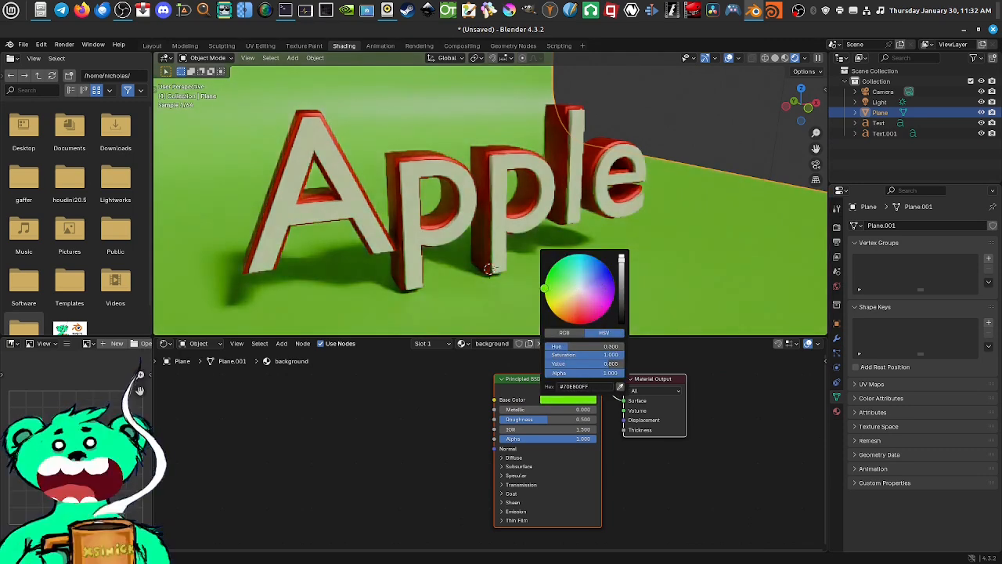
drag(621, 258, 621, 287)
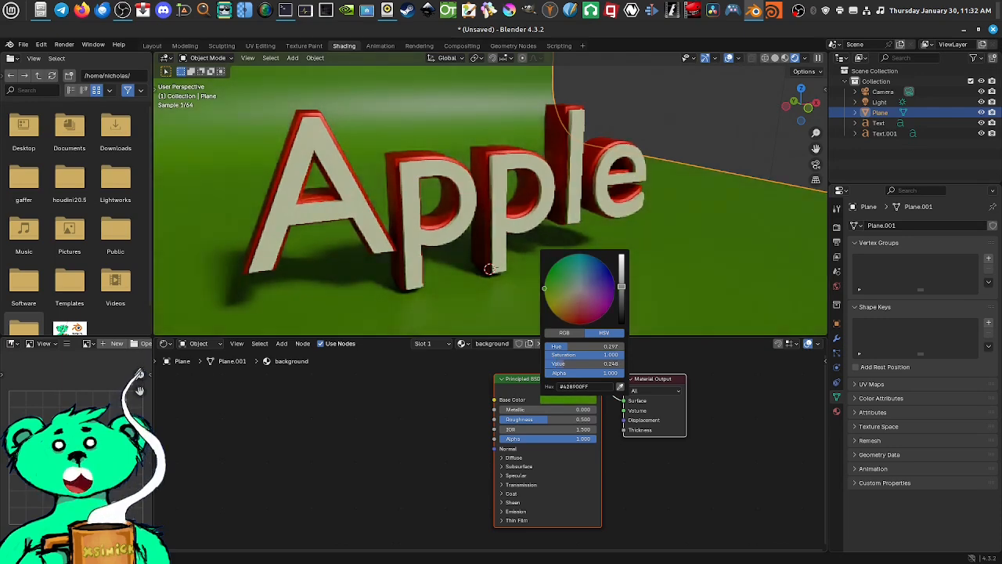
click(556, 289)
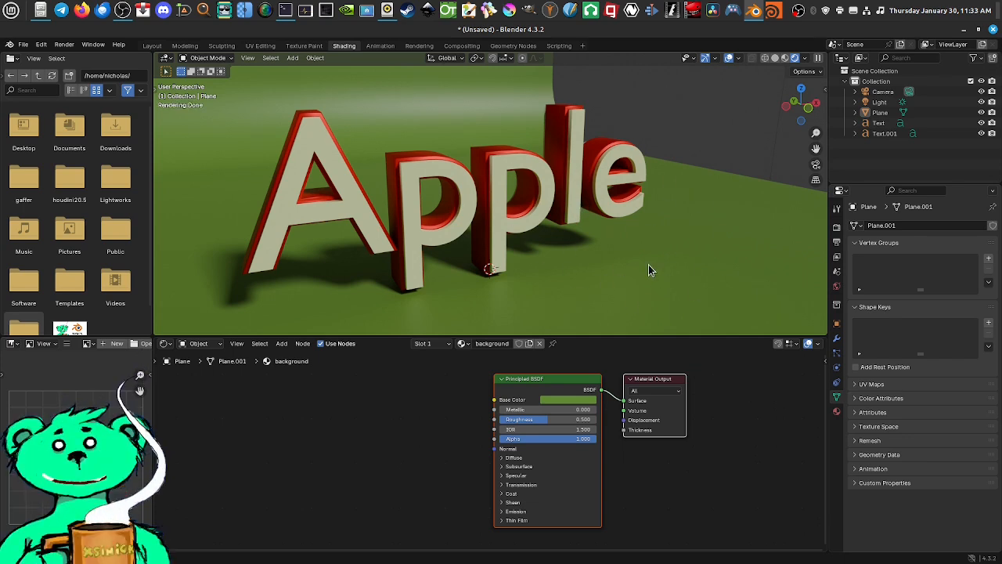
Step: Maximize the 3D viewport to examine the two-layer Apple text against the green backdrop
key(ctrl+space)
key(ctrl+space)
scroll(649, 268, down, 5)
key(ctrl+space)
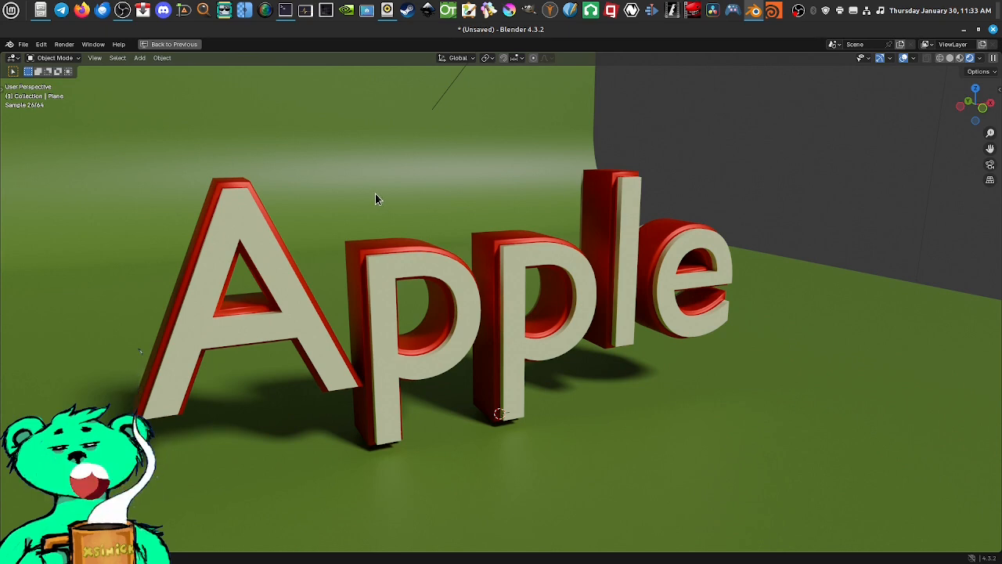
Step: Restore the Shading layout, and view the shader editor and the outliner maximized in turn, returning each to its normal size
key(ctrl+space)
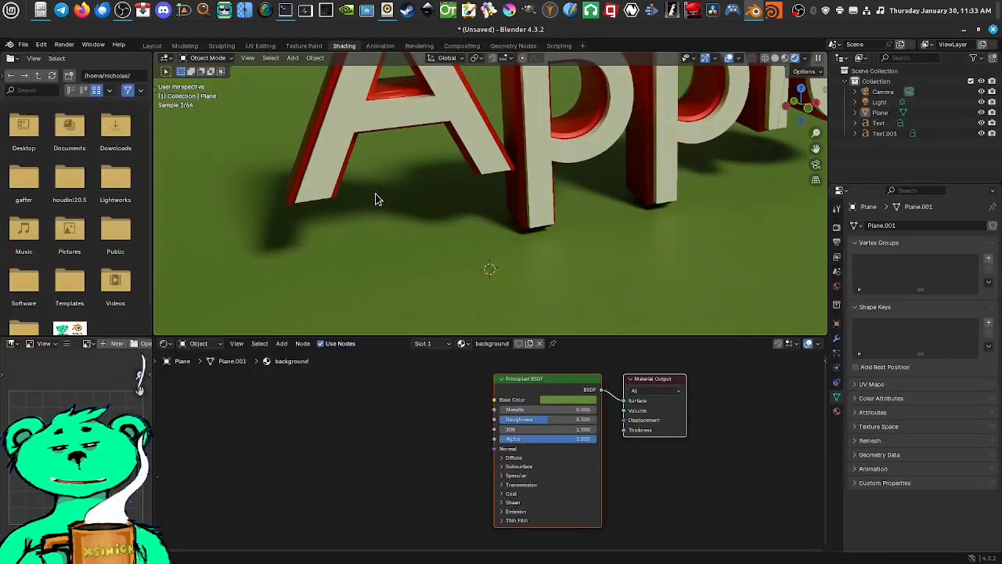
scroll(375, 199, down, 4)
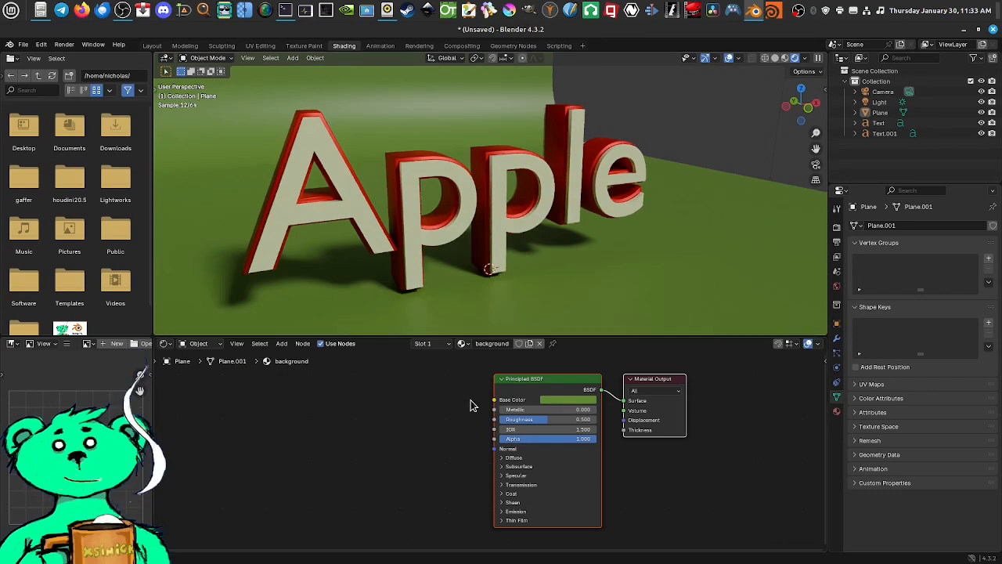
key(ctrl+space)
key(ctrl+space)
key(ctrl+space)
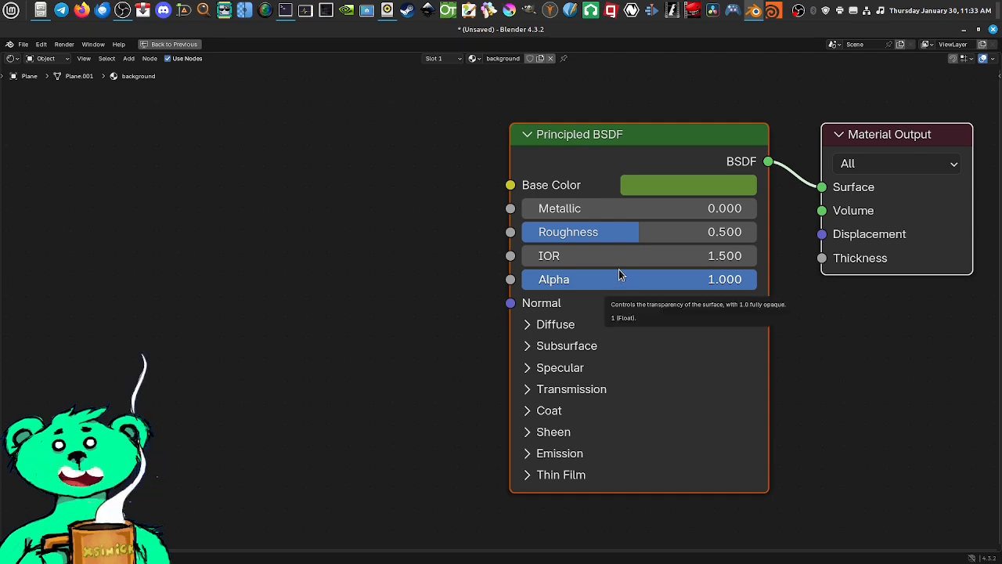
key(ctrl+space)
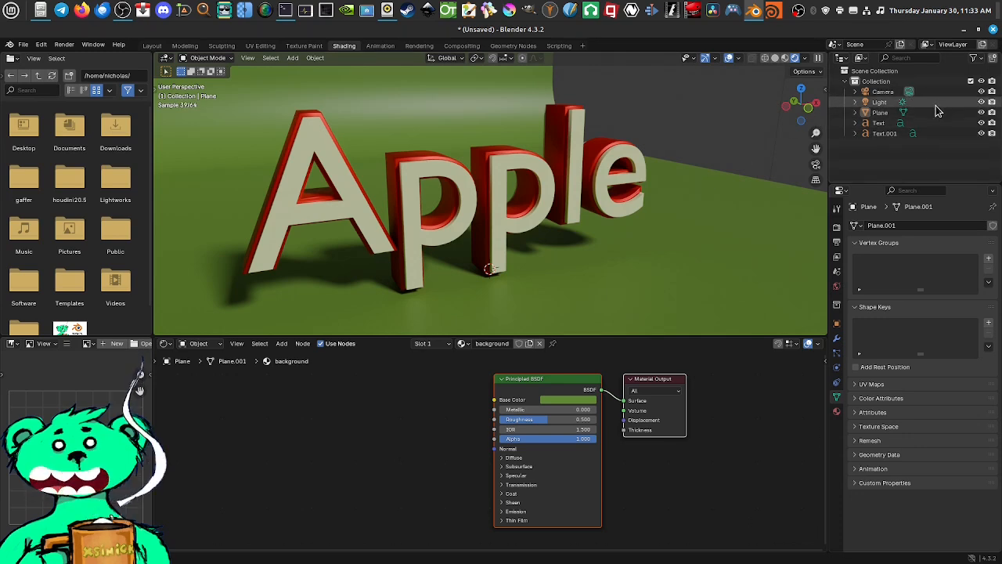
key(ctrl+space)
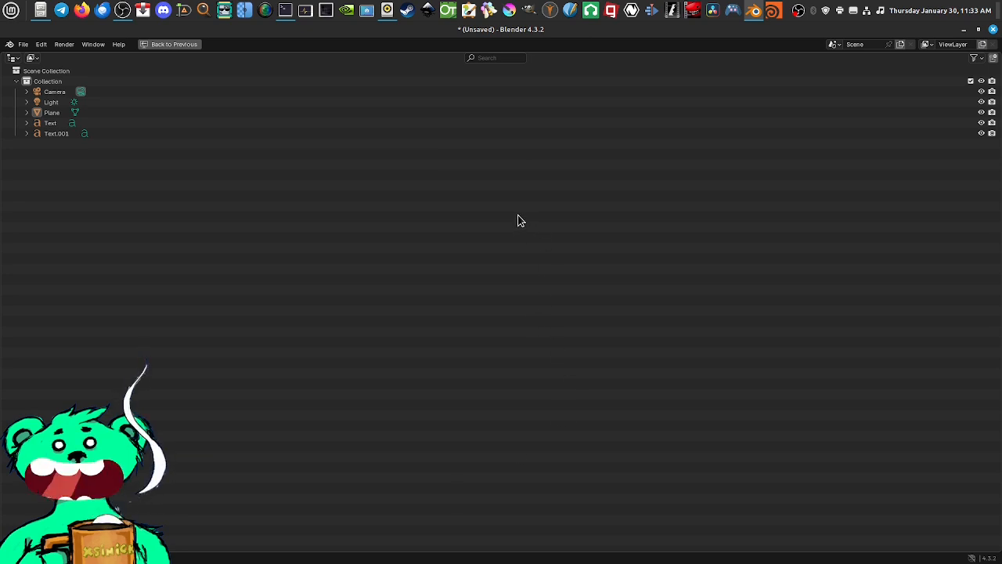
key(ctrl+space)
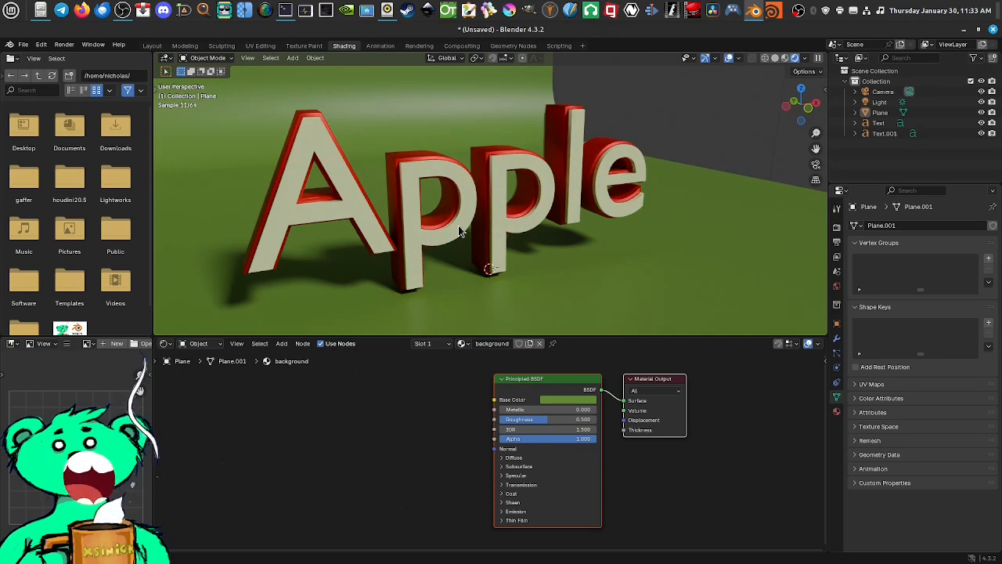
Step: Maximize the 3D viewport and examine the layered Apple text on the green backdrop from a slightly more frontal angle
key(ctrl+space)
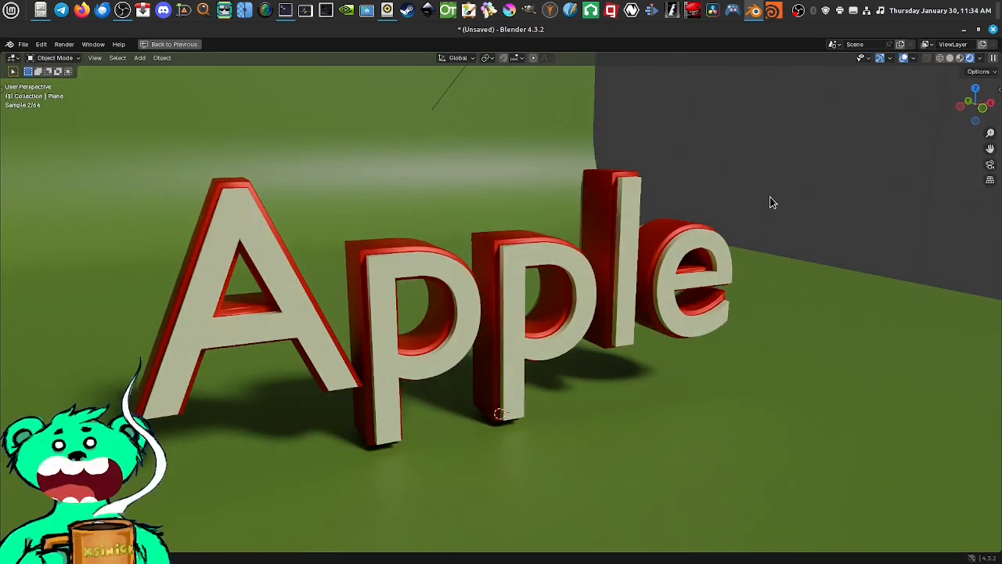
mouse_move(564, 335)
middle_down()
mouse_move(733, 345)
mouse_move(693, 344)
mouse_move(771, 332)
mouse_move(556, 332)
middle_up()
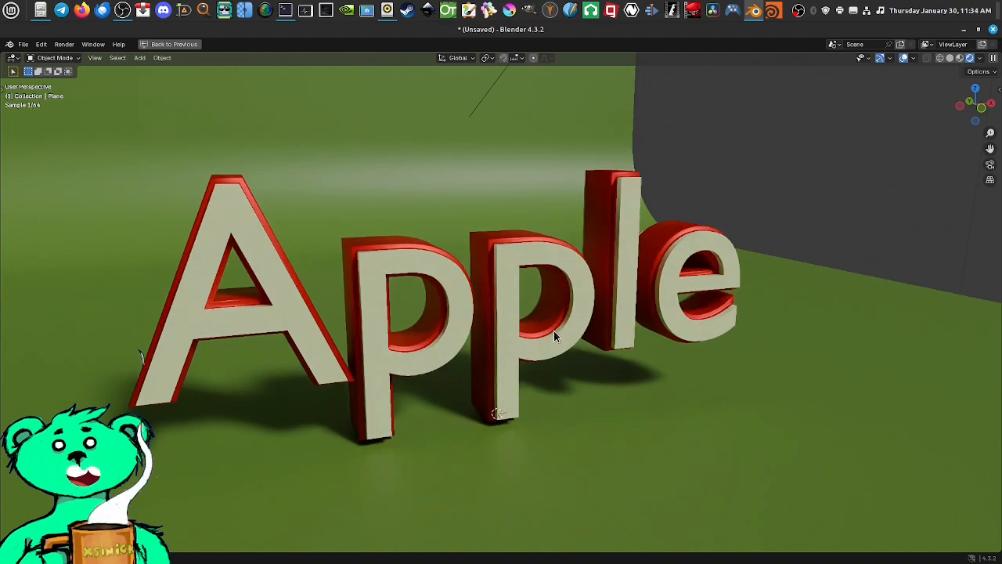
middle_drag(569, 329, 607, 321)
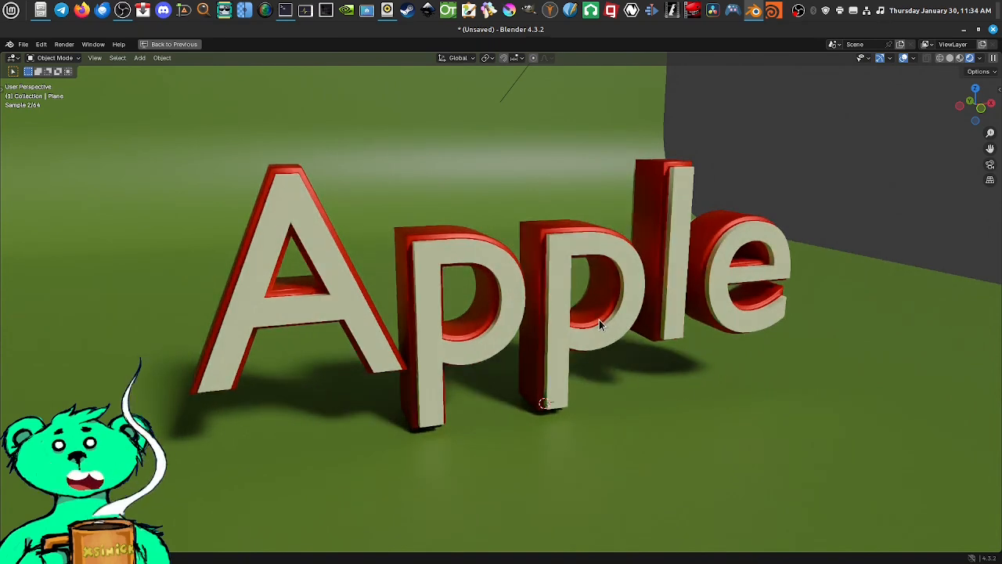